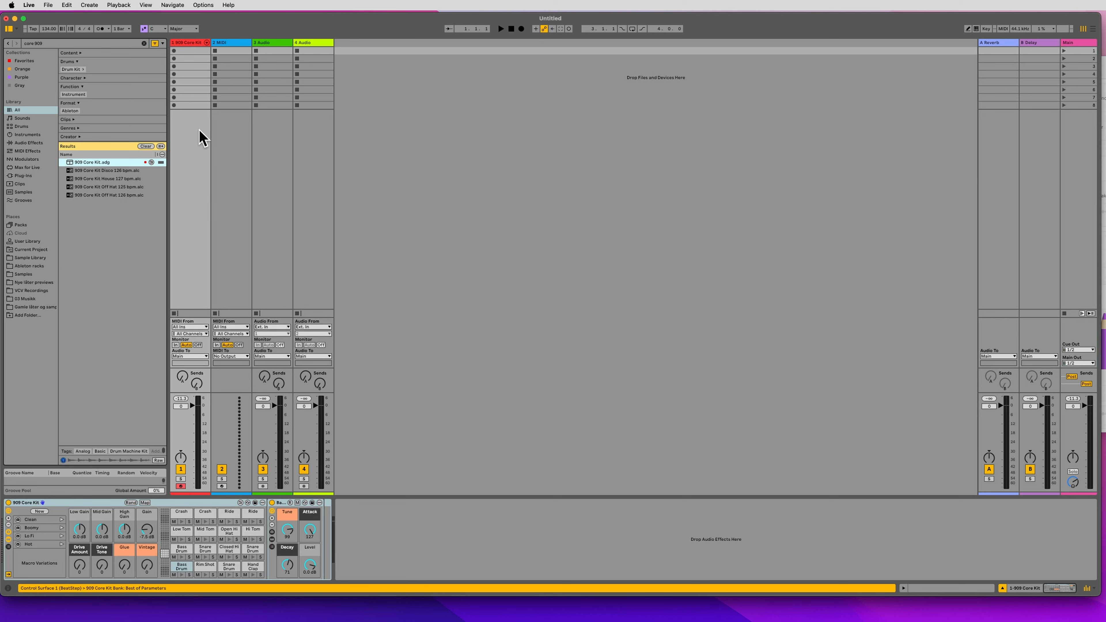
Search the browser for "hocket" and load the TS Hocket v.1.3 rack onto the second MIDI track.
left_click(222, 138)
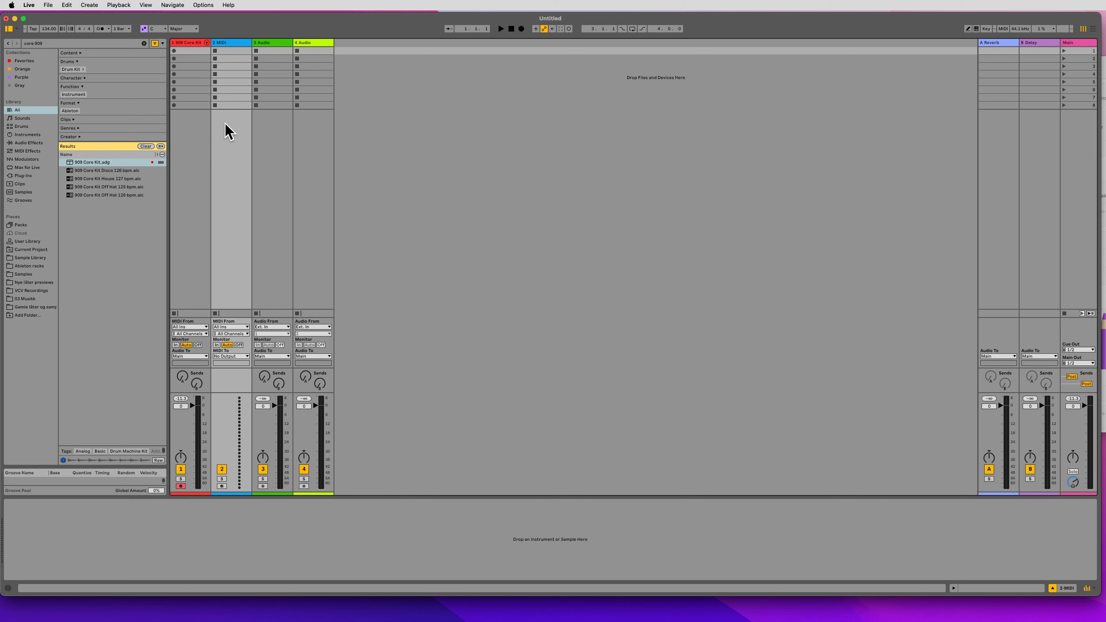
key("super+f")
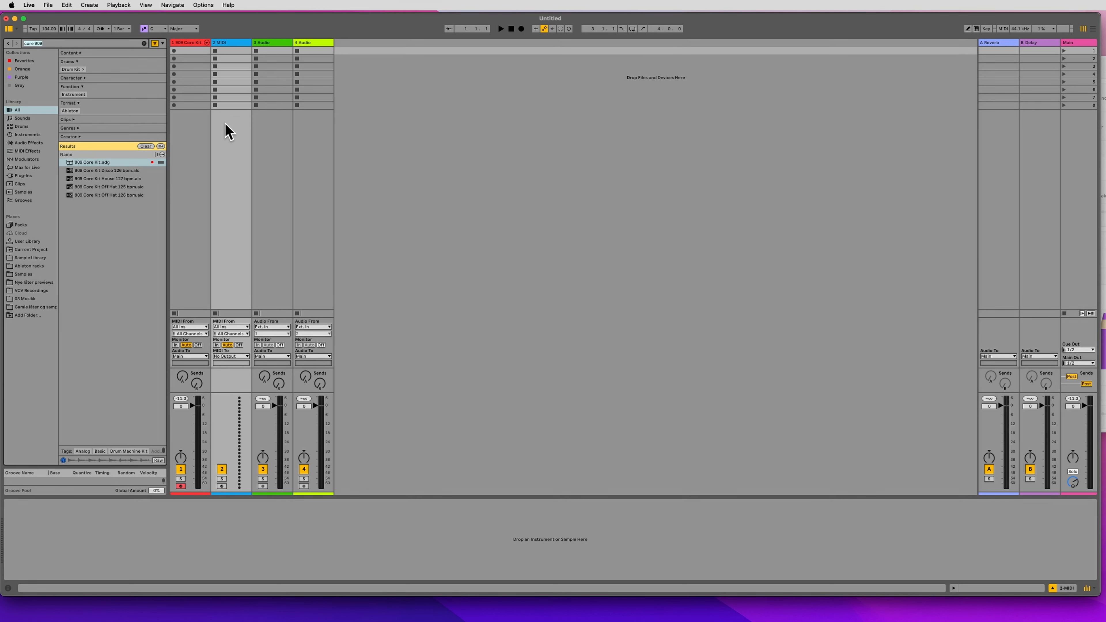
type("cjet")
key("super+a")
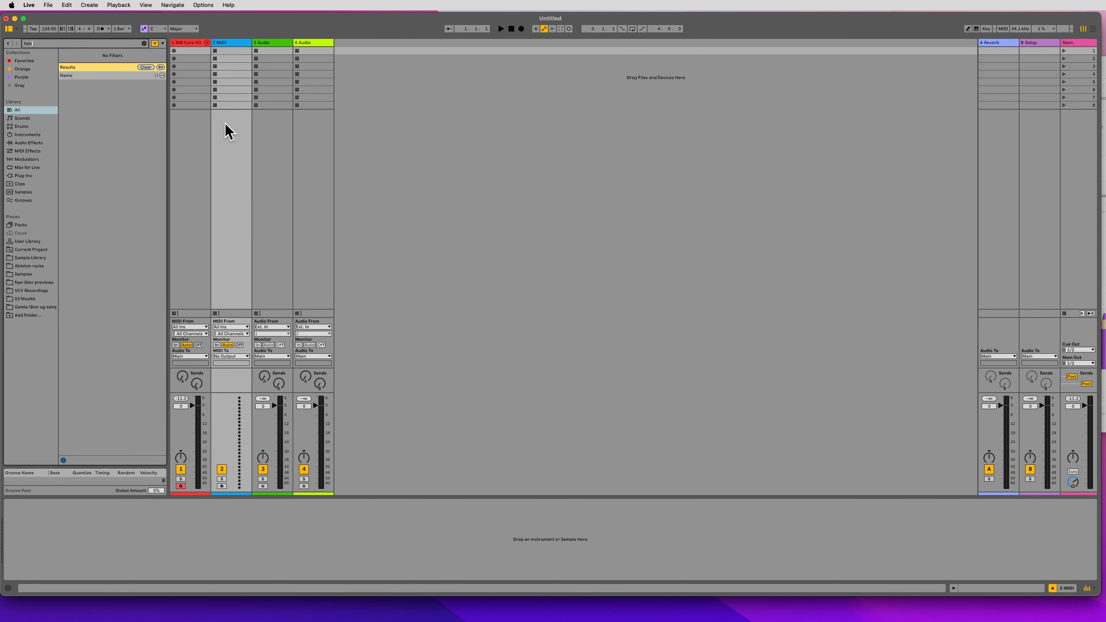
type("hovke")
key("BackSpace")
key("BackSpace")
key("BackSpace")
type("cket")
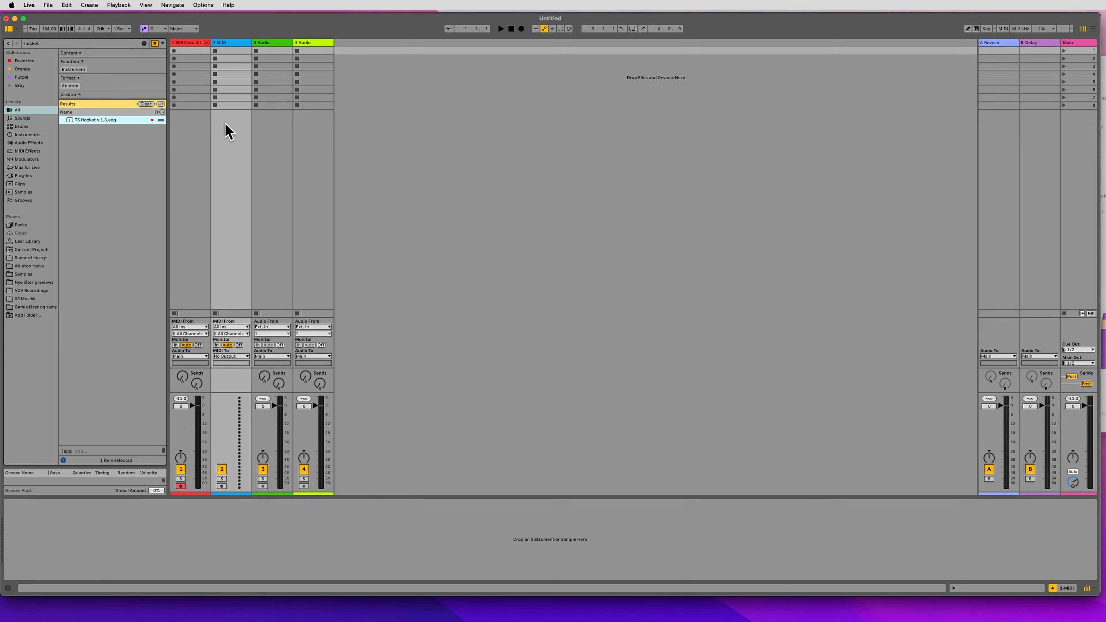
key("Return")
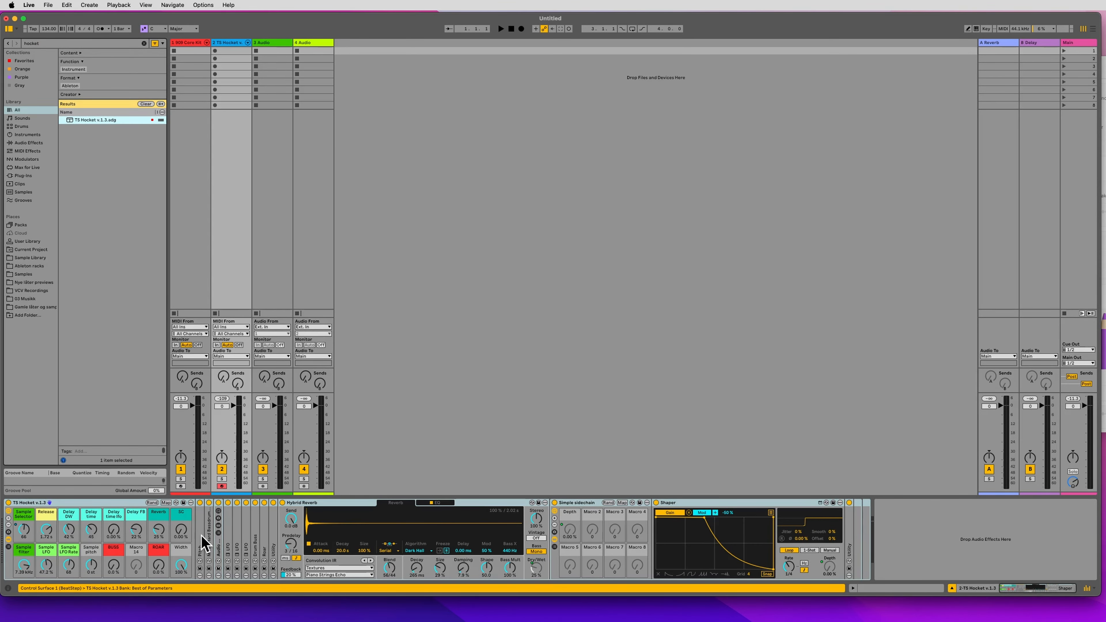
Unfold the rack's MUB2 Hard Bassdrum 069 sampler and show its sample-select zones in an enlarged zone editor.
double_click(208, 552)
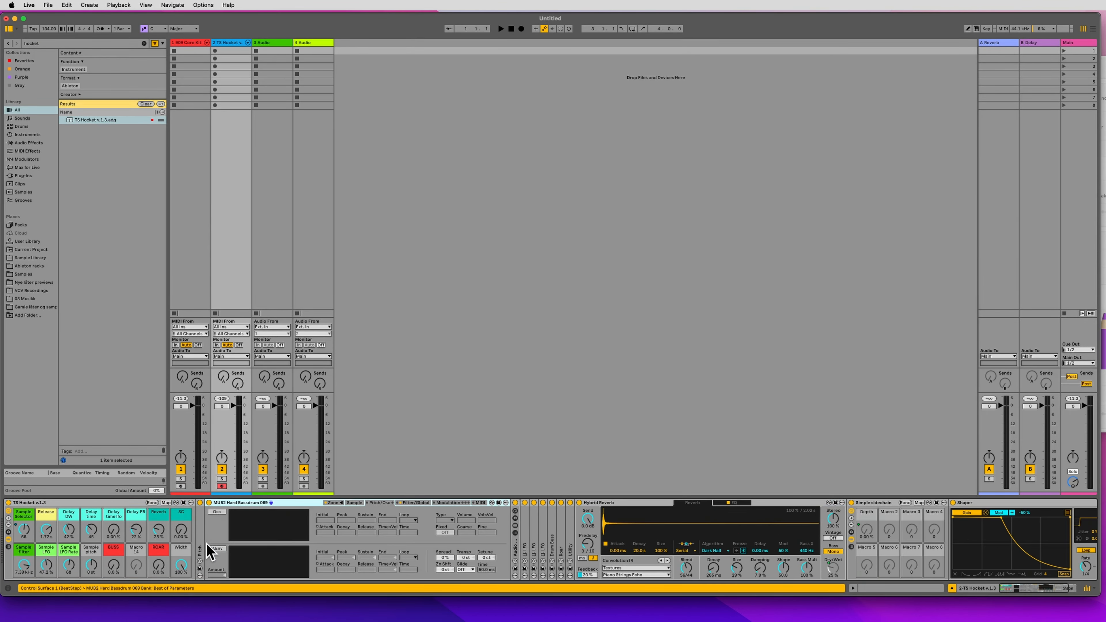
left_click(336, 503)
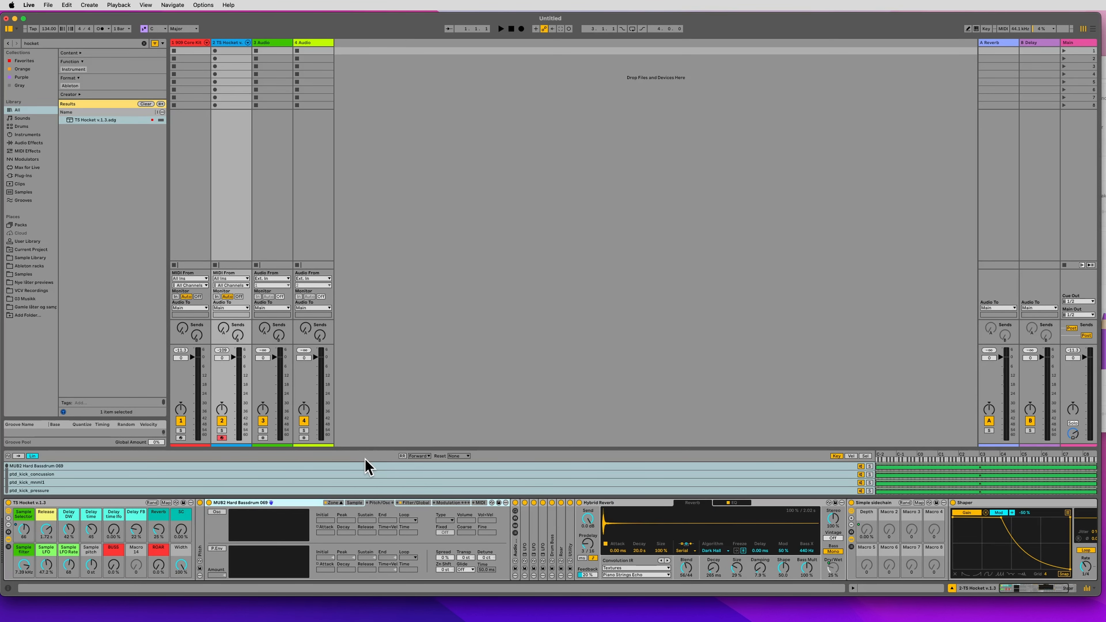
left_click(865, 455)
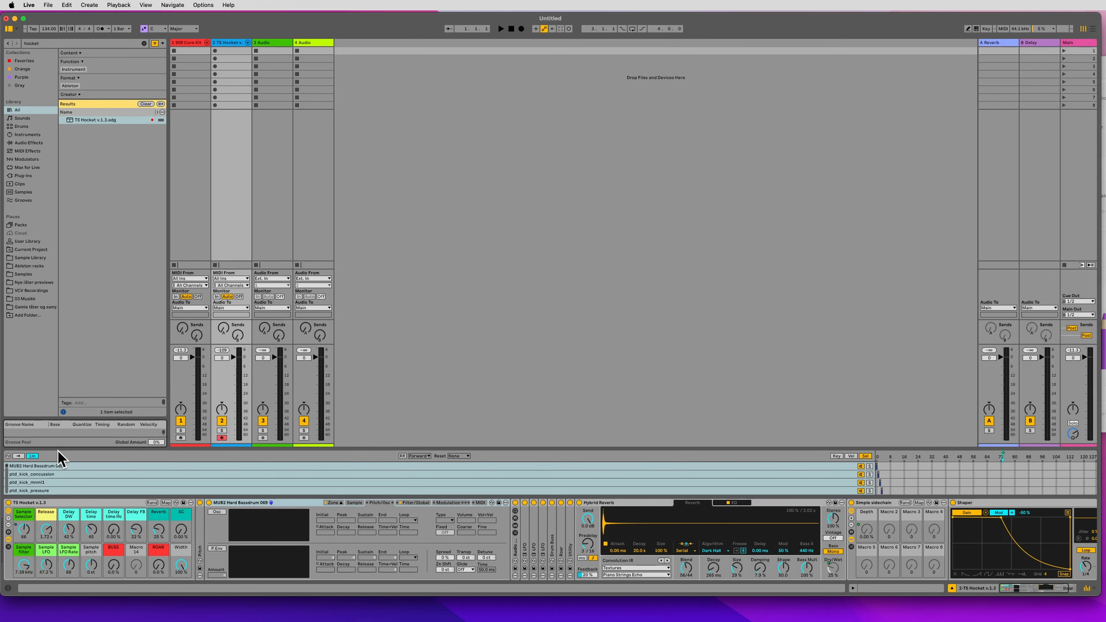
left_click_drag(184, 448, 189, 437)
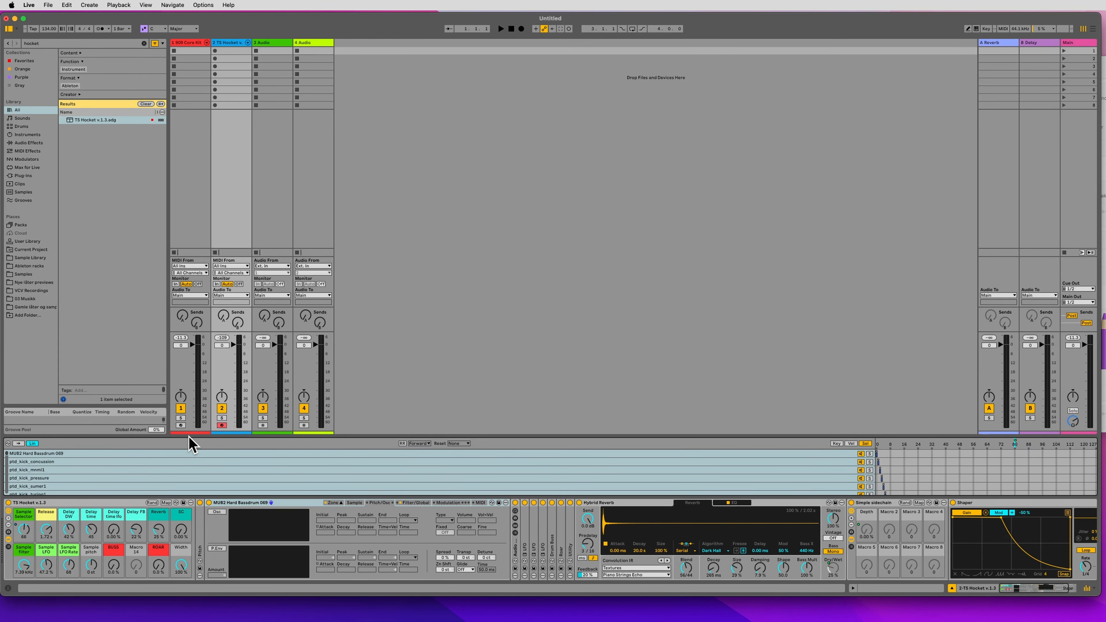
double_click(188, 437)
left_click(337, 503)
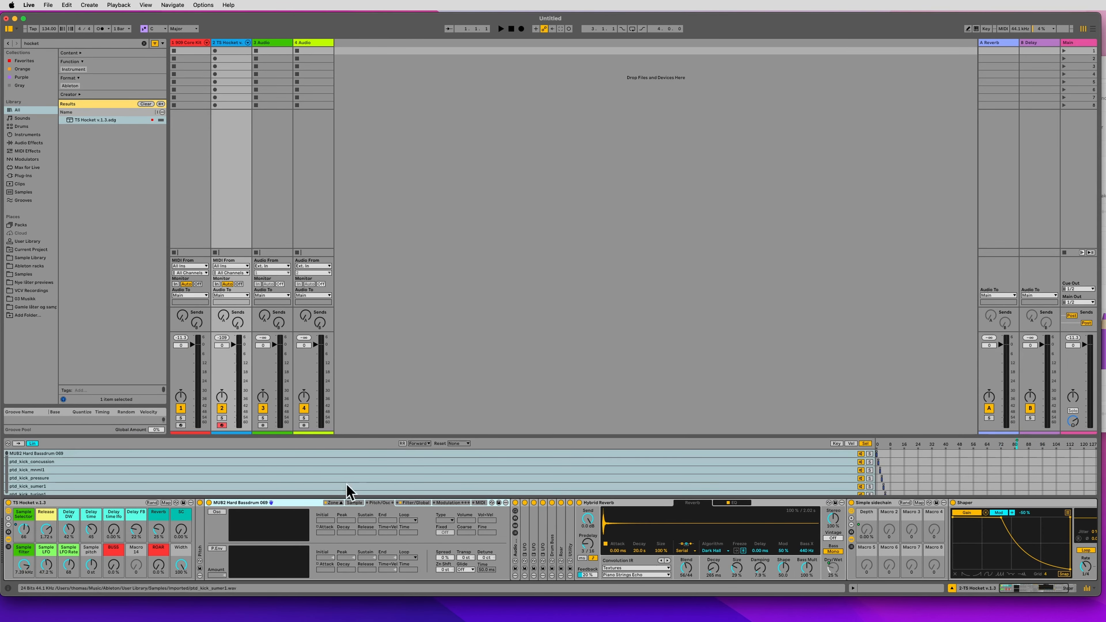
left_click_drag(365, 441, 364, 301)
Look through the full list of kick samples and their select zones in the sampler's zone editor.
left_click(362, 321)
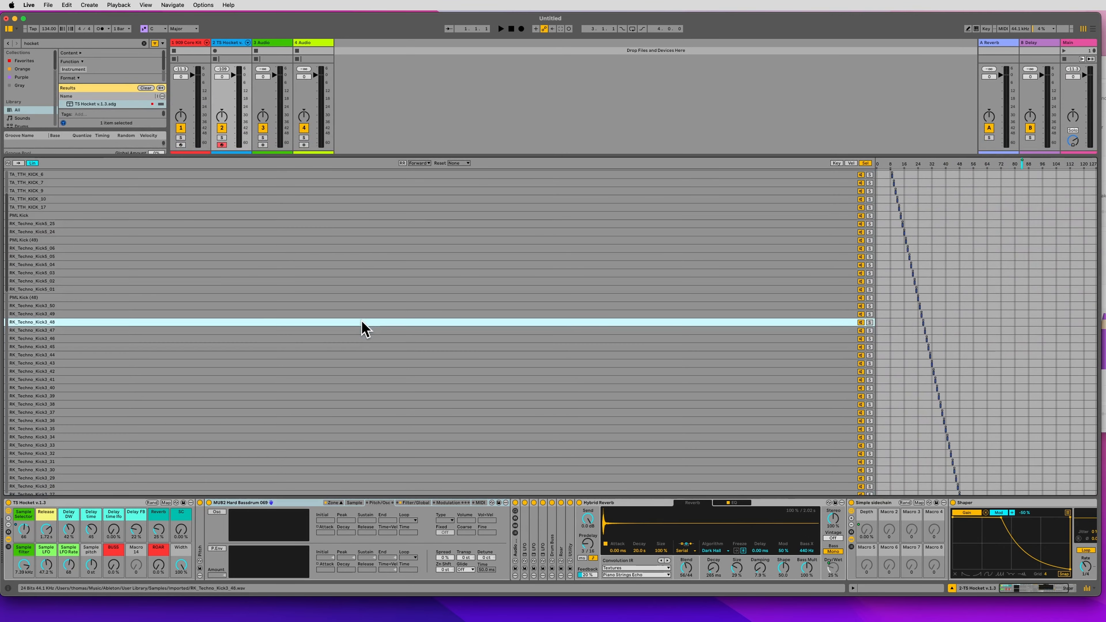
scroll(363, 324, "down", 10)
left_click(179, 367)
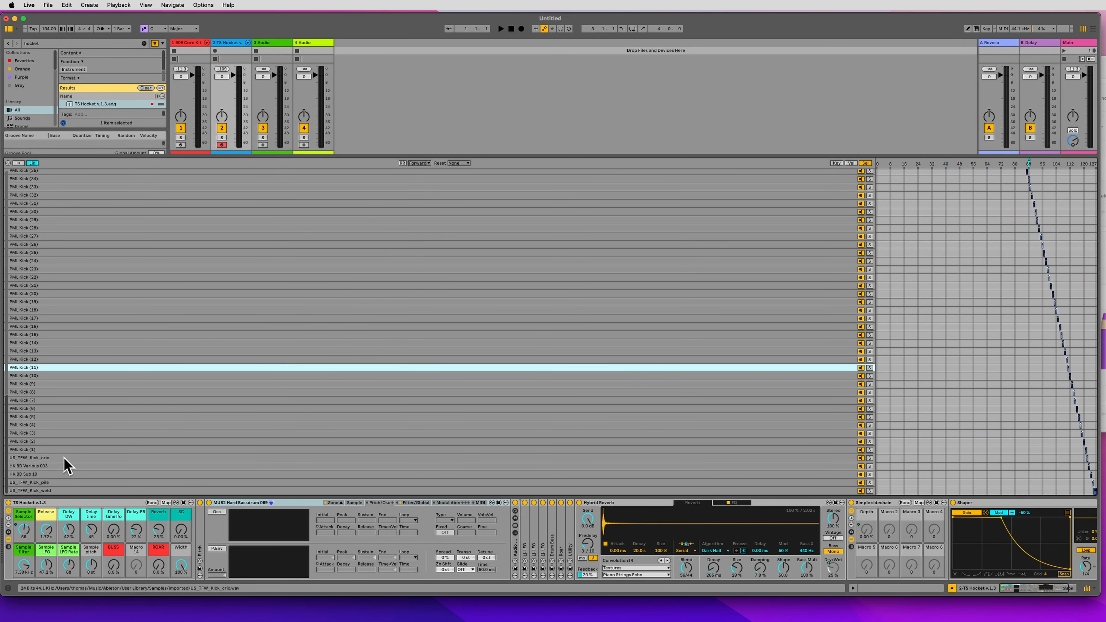
left_click(42, 424)
scroll(46, 425, "up", 10)
left_click(91, 305)
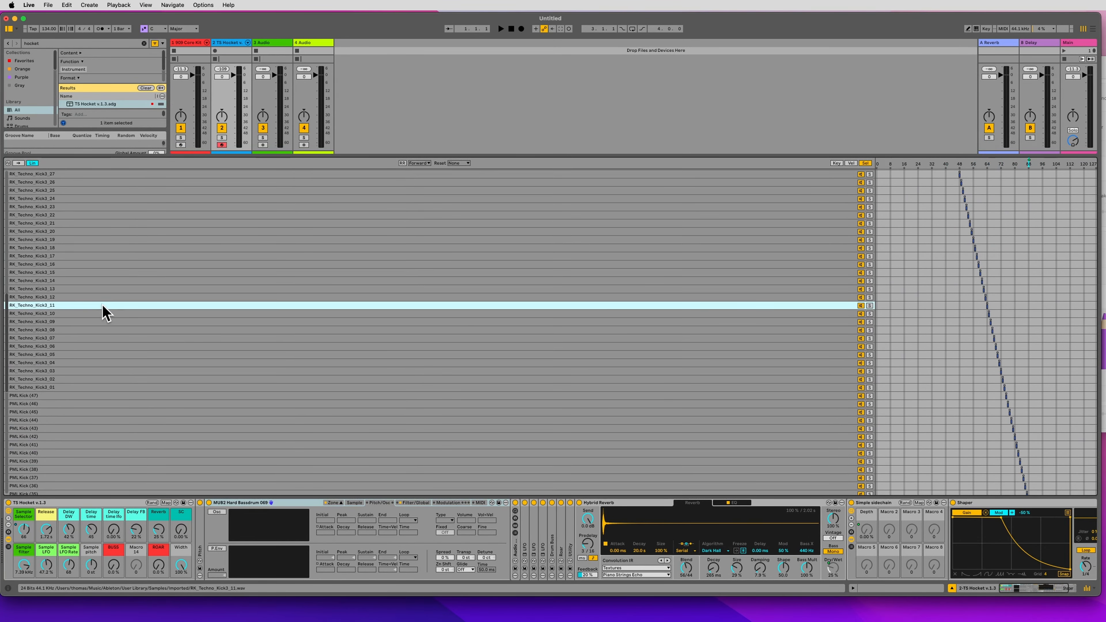
scroll(144, 292, "up", 6)
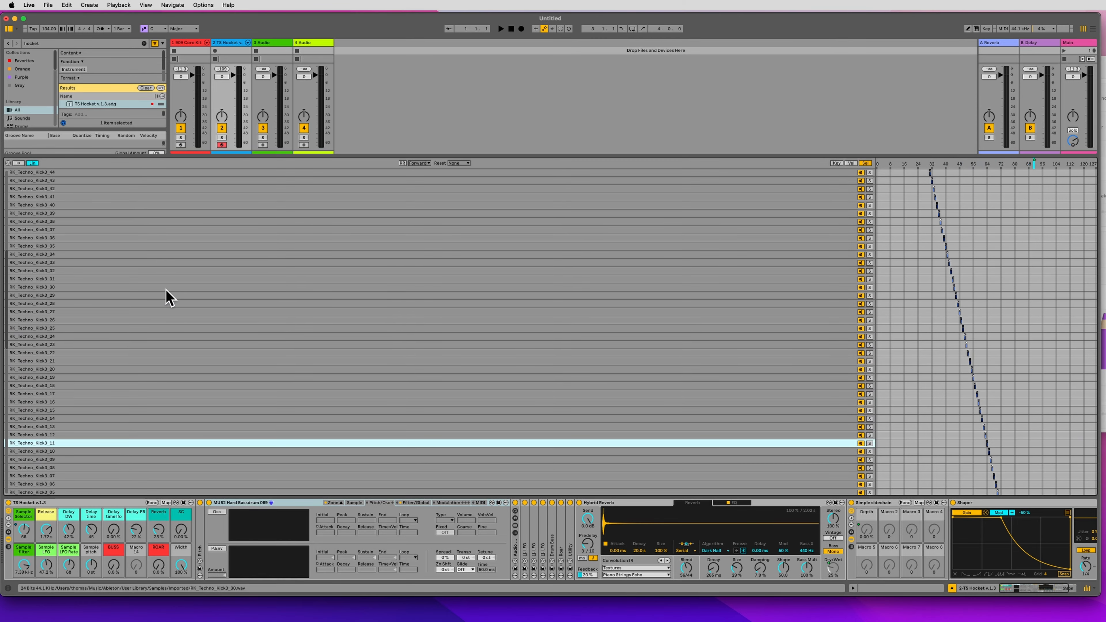
left_click(166, 292)
scroll(168, 296, "up", 5)
left_click(167, 292)
scroll(166, 285, "up", 10)
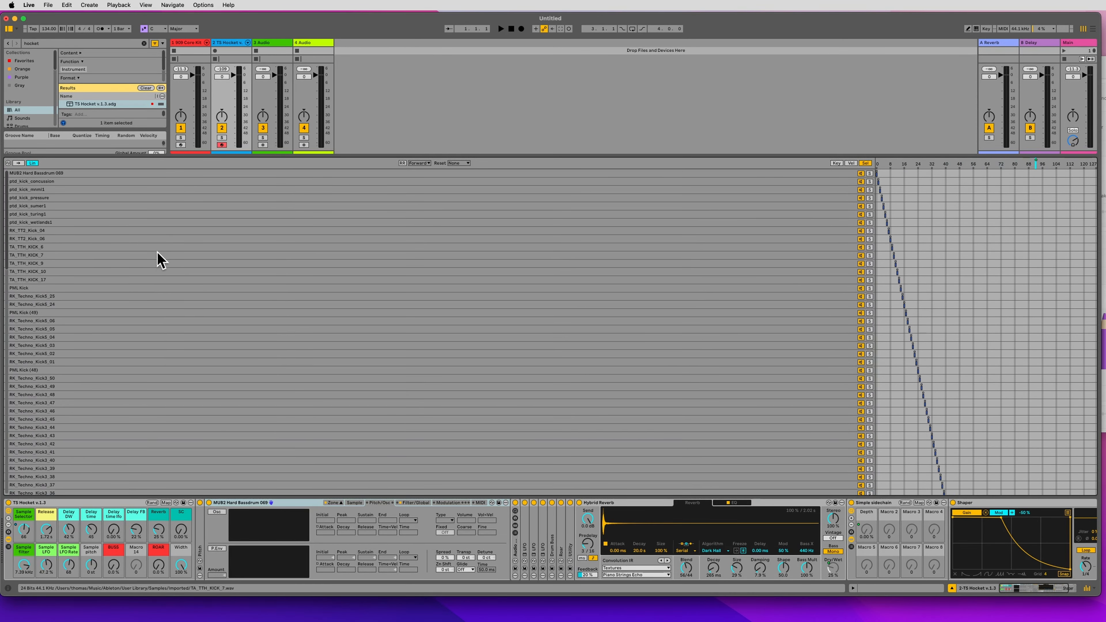
left_click(148, 230)
left_click(79, 214)
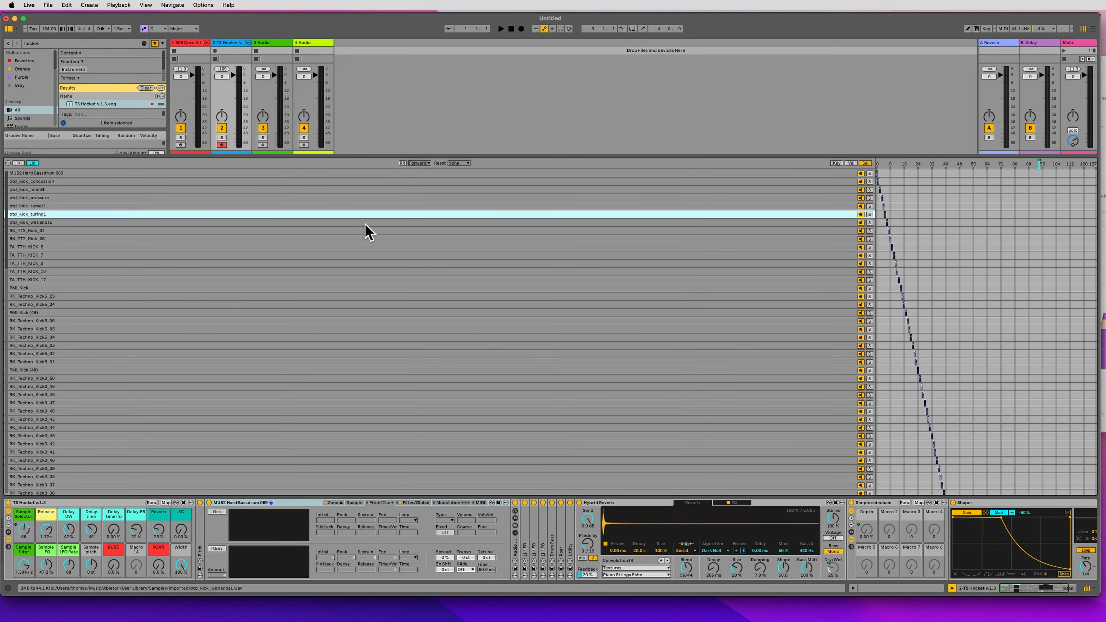
scroll(556, 276, "down", 20)
scroll(705, 342, "down", 13)
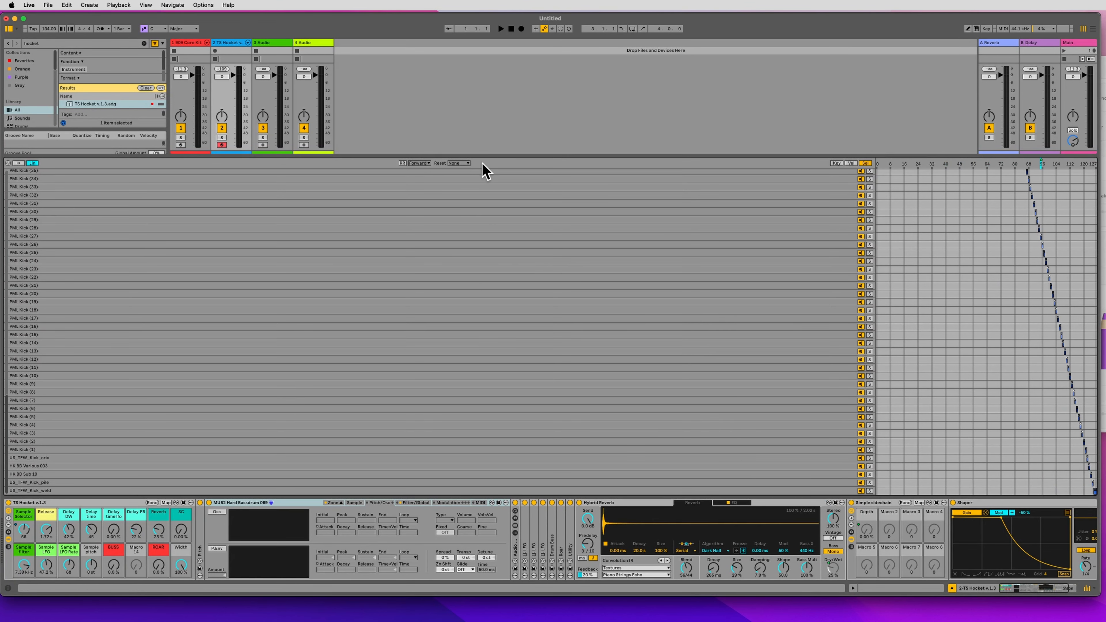
Adjust the rack's Sample Selector macro and collapse the sampler's zone editor.
left_click_drag(482, 157, 548, 450)
left_click_drag(24, 529, 24, 507)
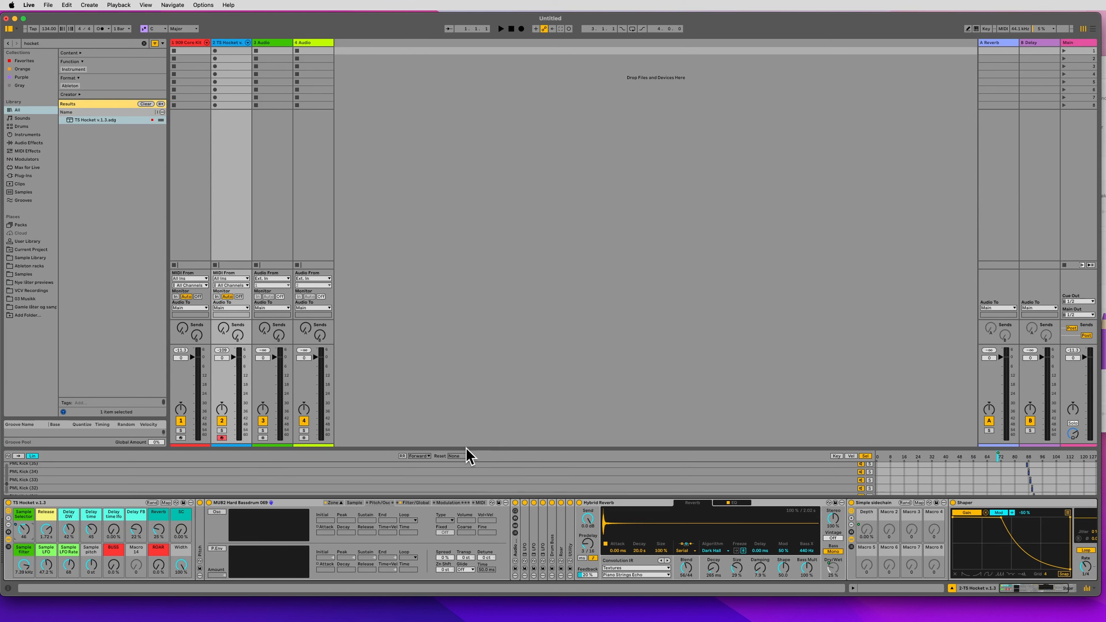
left_click_drag(464, 451, 465, 498)
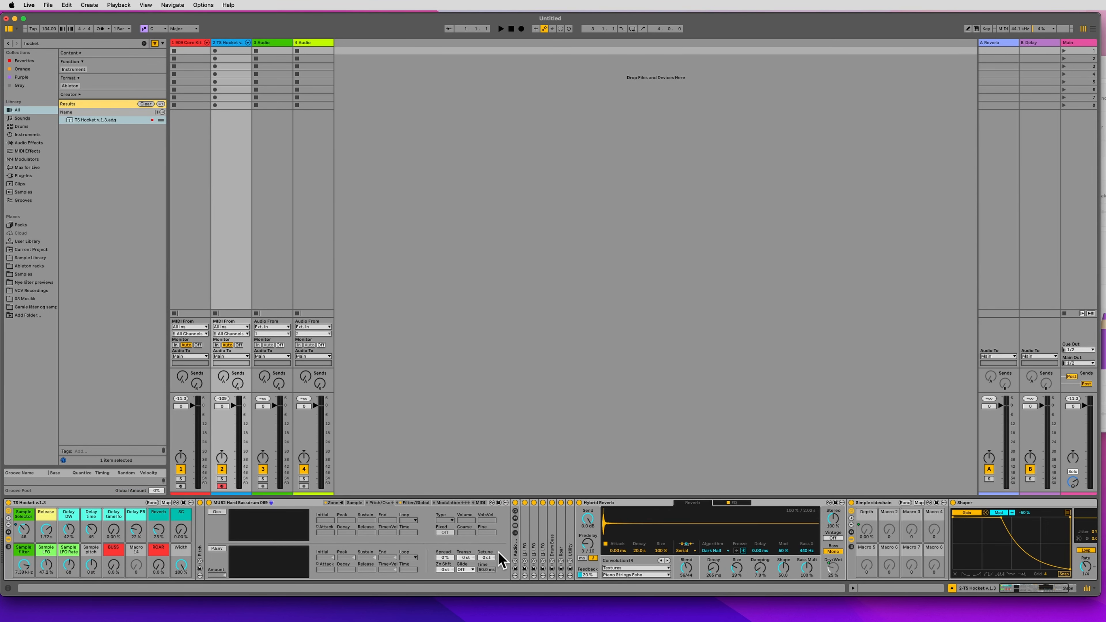
Unfold Drum Buss and Roar in the TS Hocket rack and examine the effect chain.
scroll(498, 553, "right", 5)
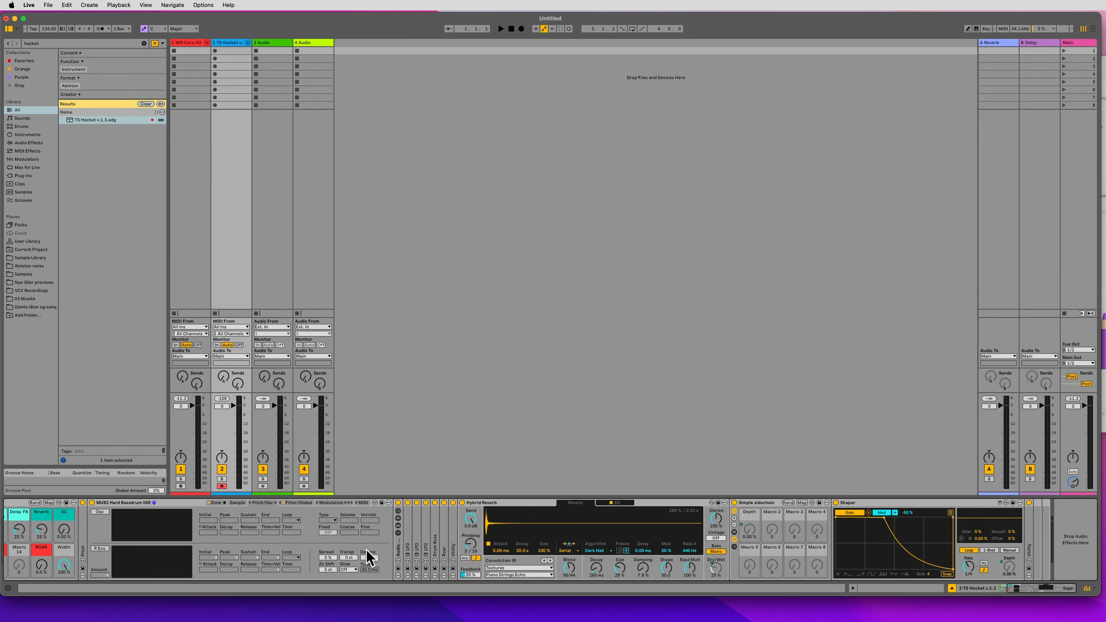
double_click(438, 539)
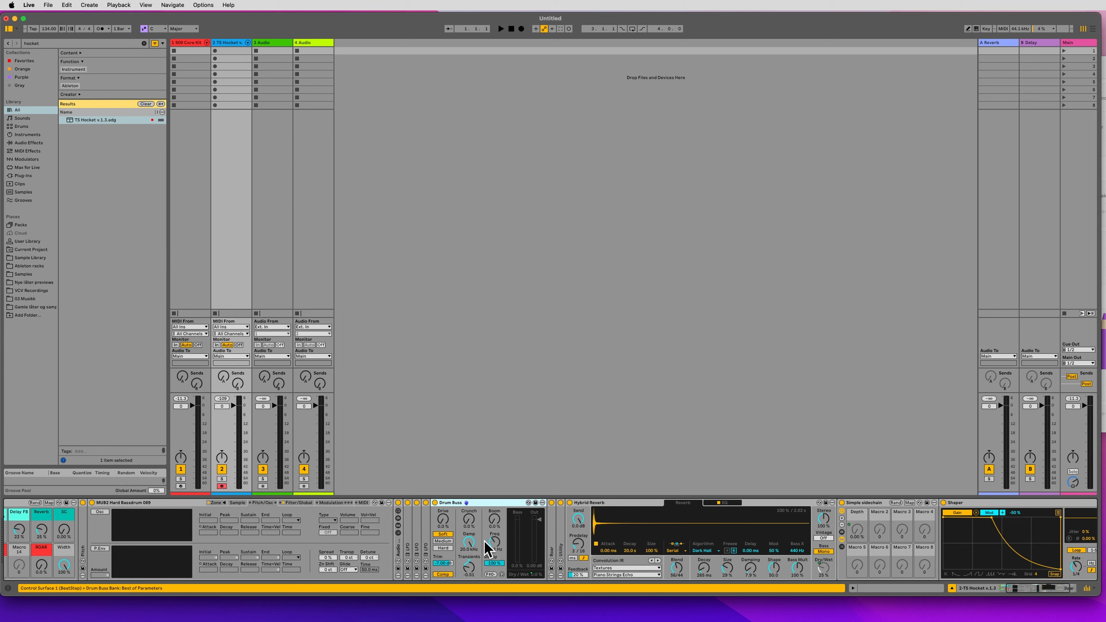
double_click(562, 540)
scroll(577, 534, "right", 7)
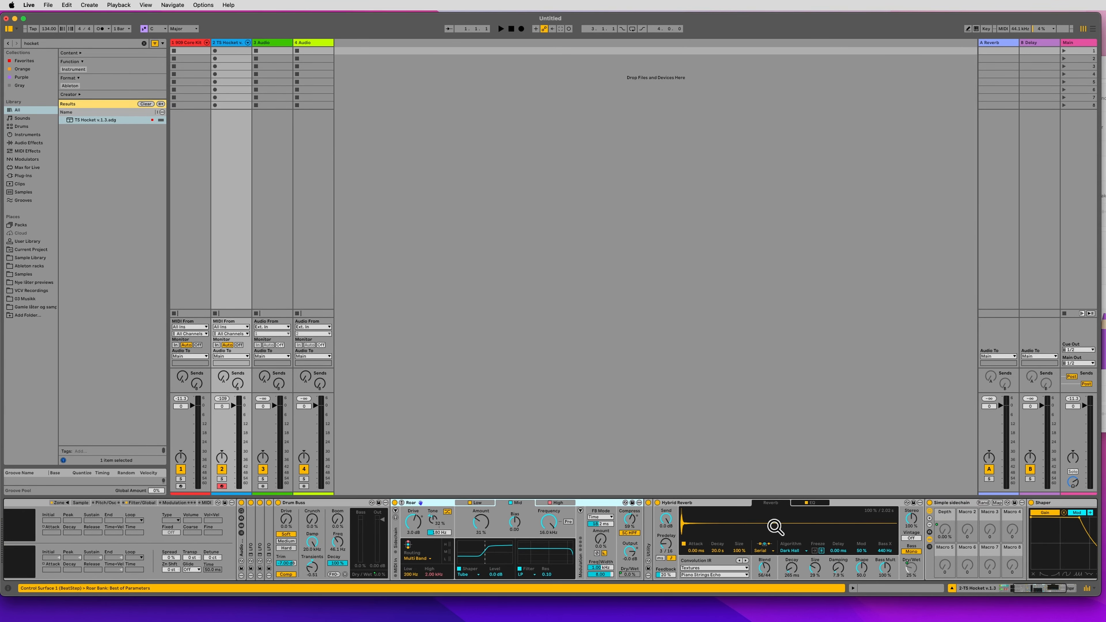
scroll(475, 558, "right", 9)
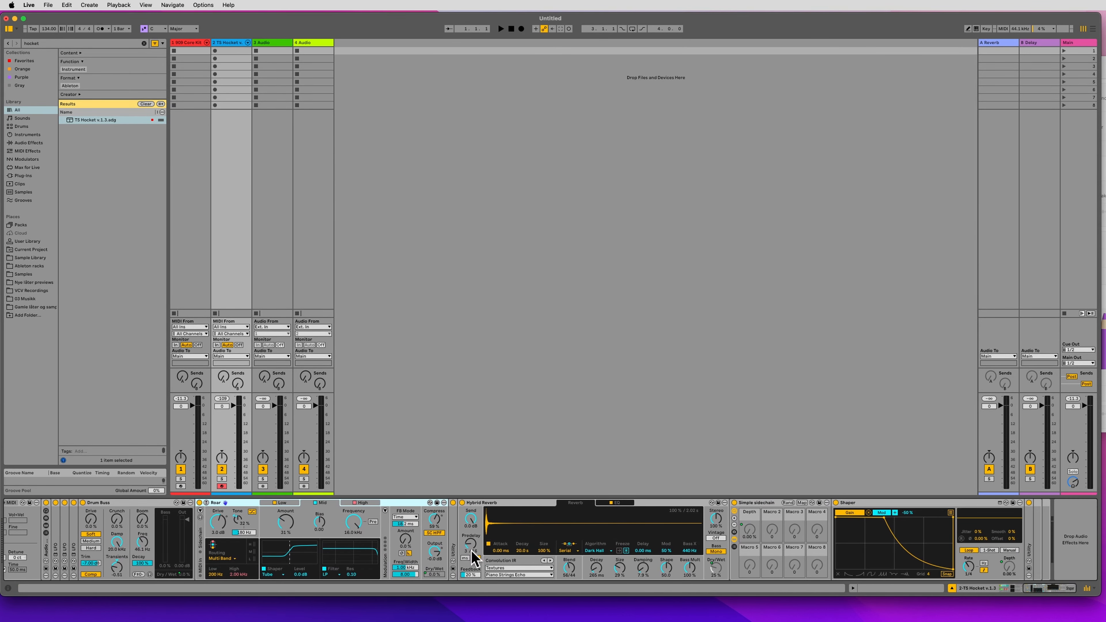
Fold Hybrid Reverb, Drum Buss, Roar, Simple sidechain and the sampler, and hide the rack's devices so only the macros show.
double_click(500, 503)
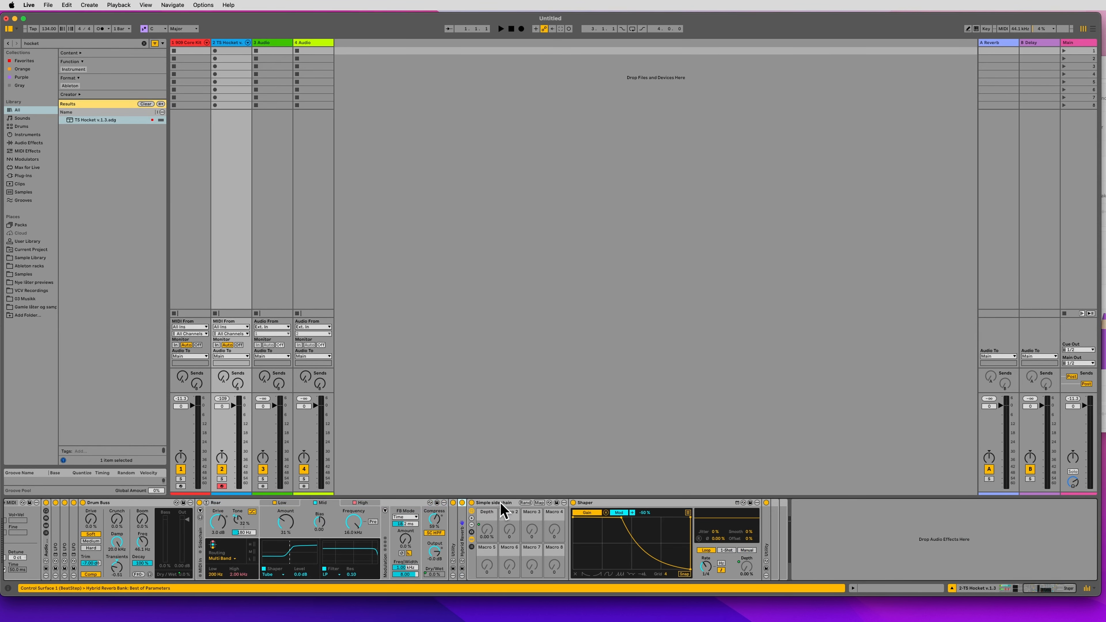
scroll(585, 518, "left", 19)
double_click(527, 502)
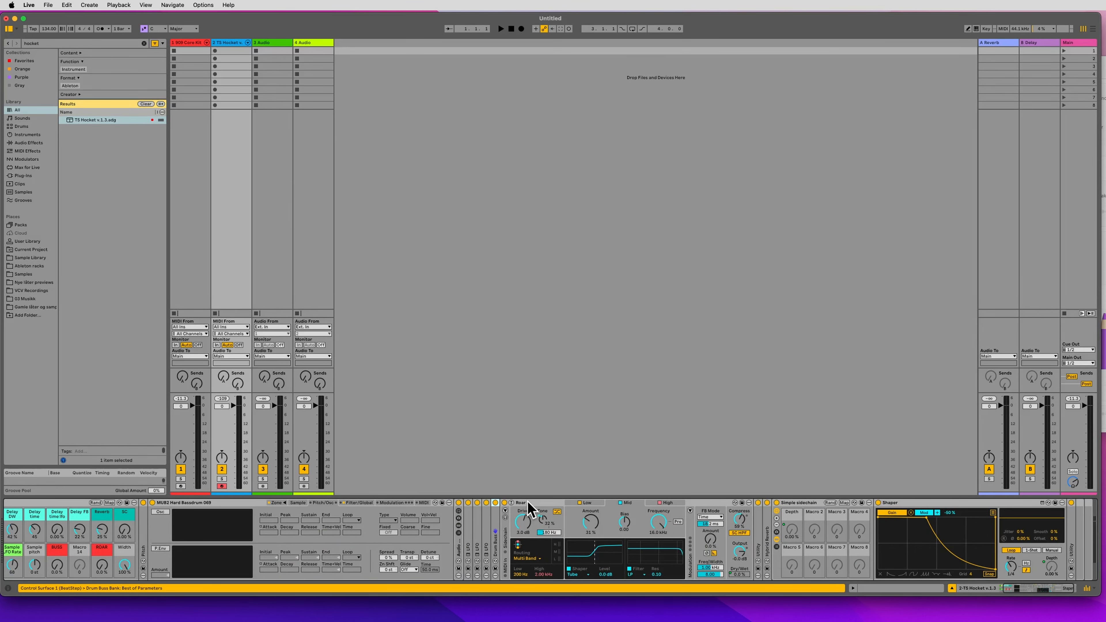
double_click(527, 503)
double_click(556, 504)
scroll(556, 509, "left", 3)
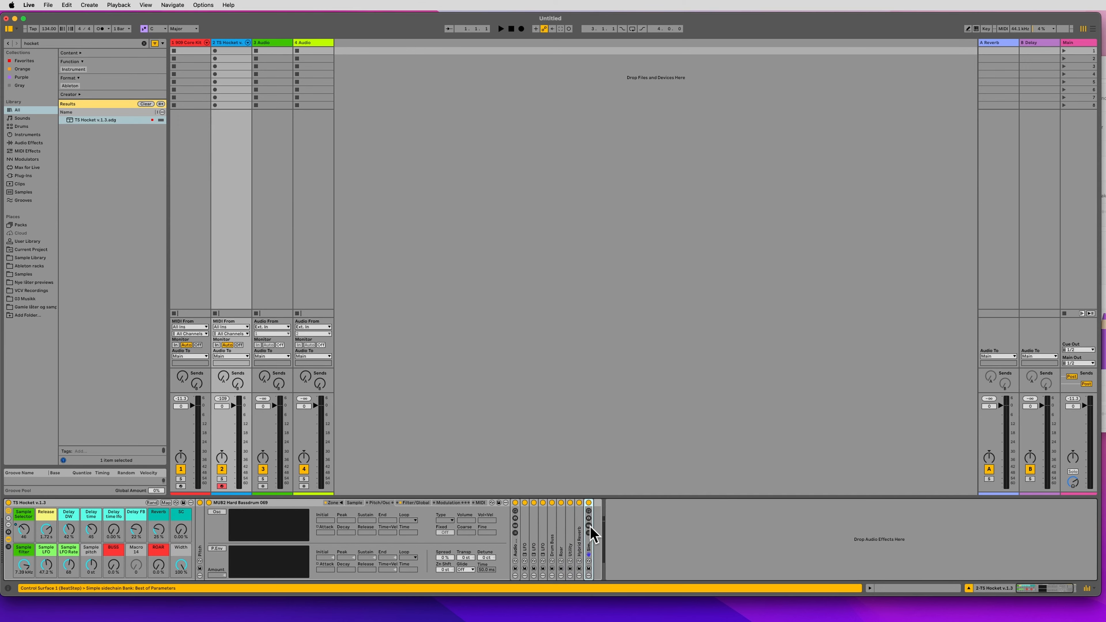
double_click(231, 503)
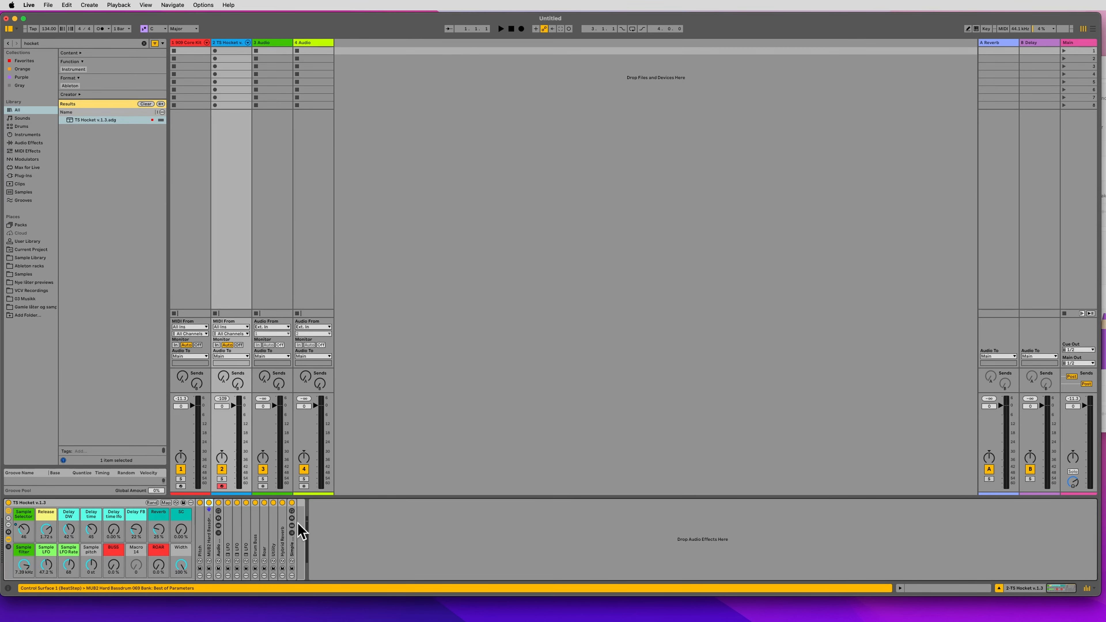
left_click(8, 539)
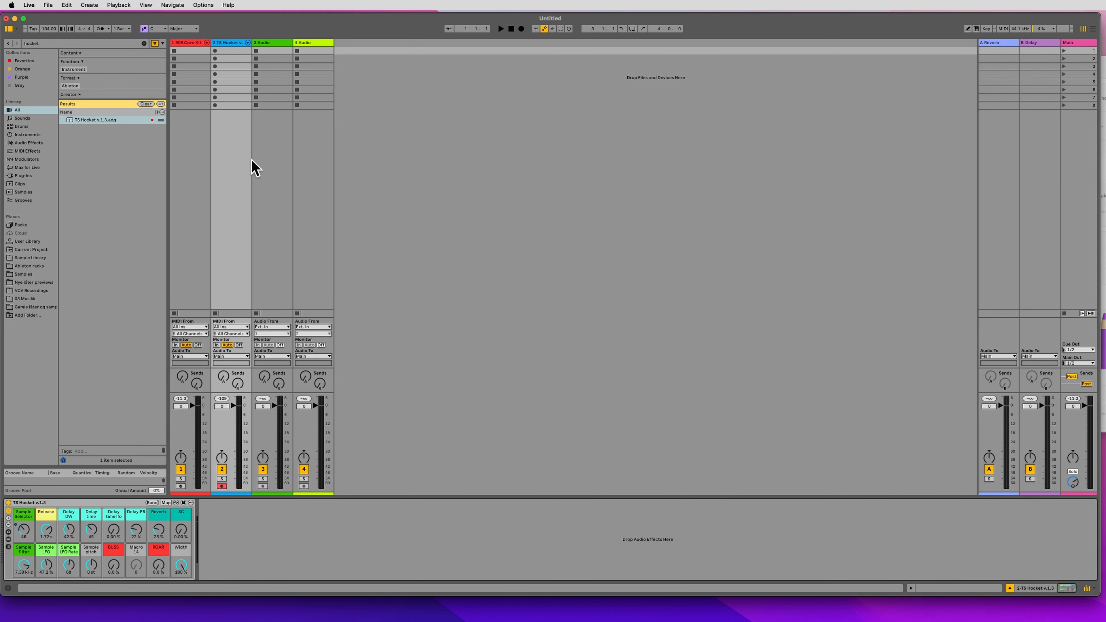
Create a one-bar clip in the 909 Core Kit track's first slot and draw a Bass Drum note on each of the four beats.
left_click(208, 144)
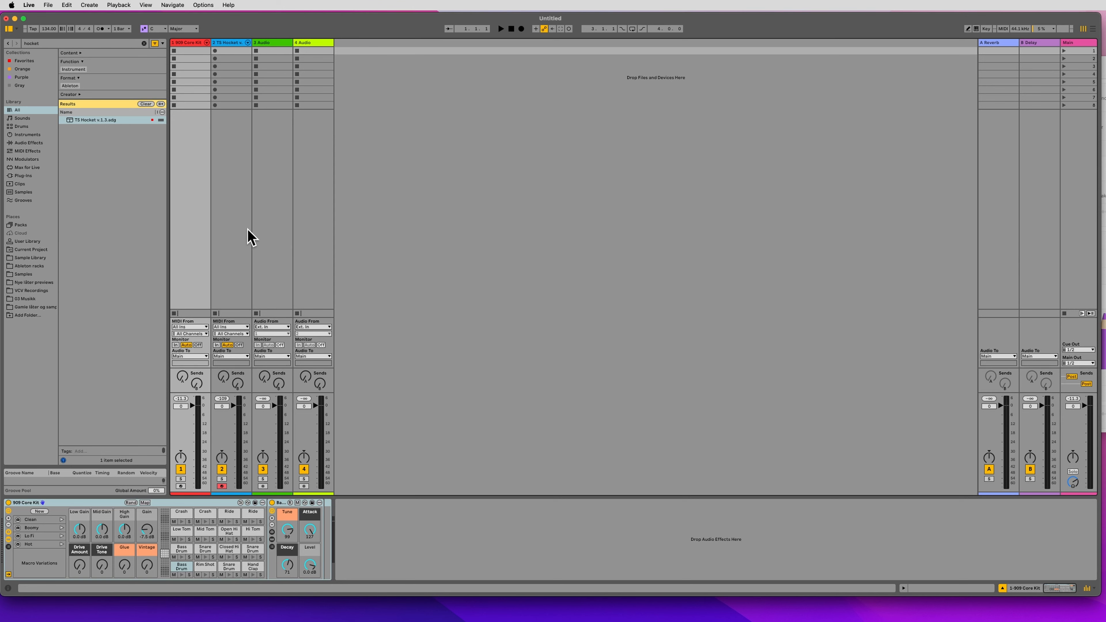
double_click(185, 51)
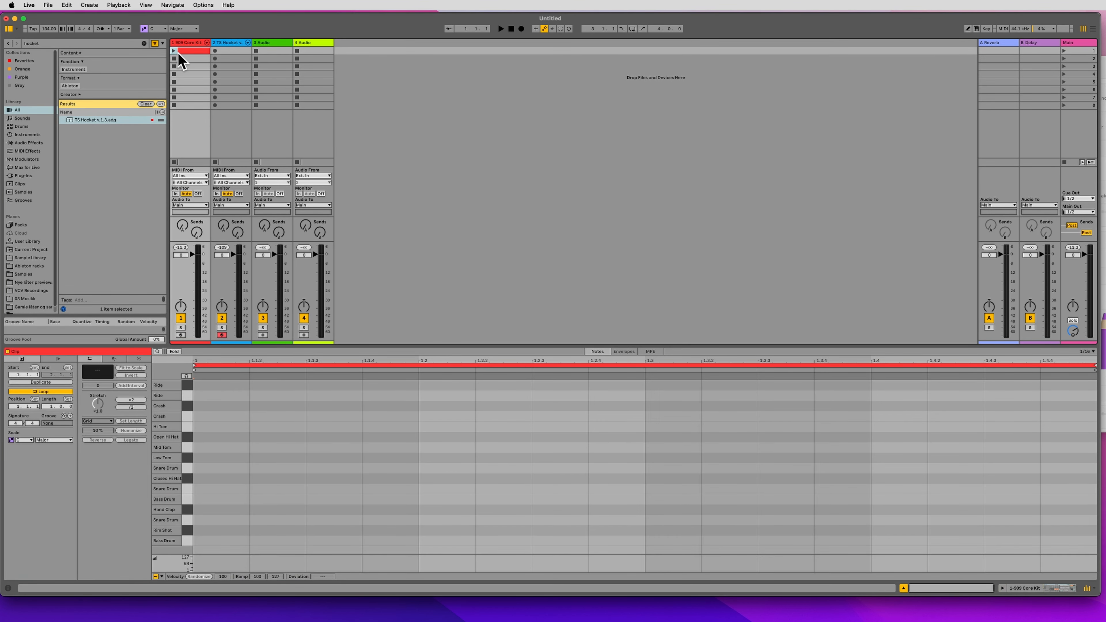
key("b")
left_click(235, 541)
left_click(439, 541)
left_click(678, 541)
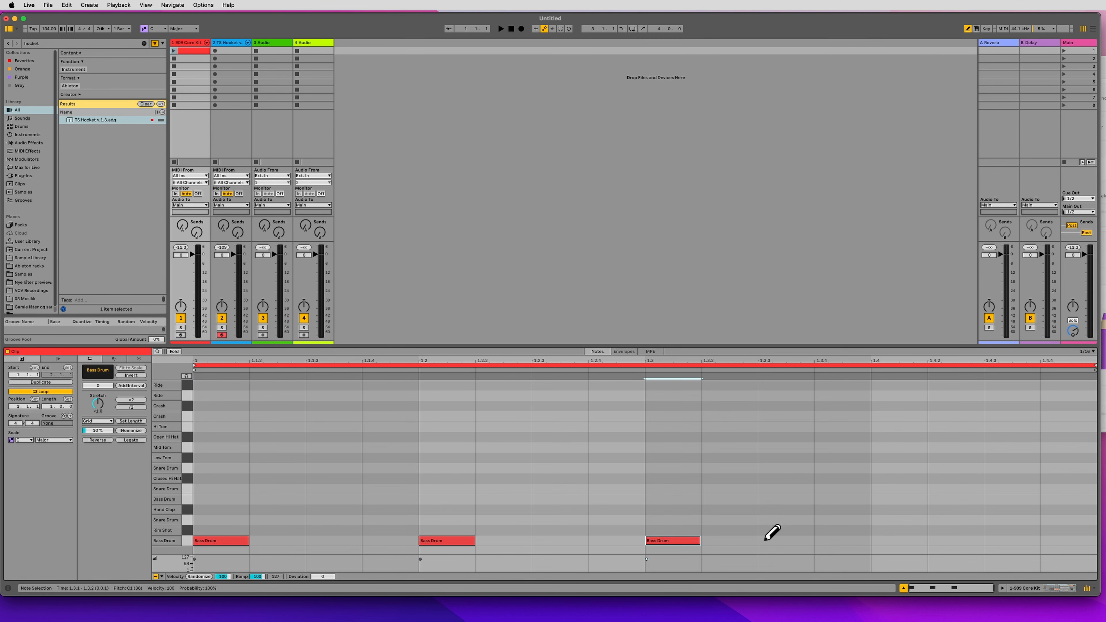
left_click(881, 540)
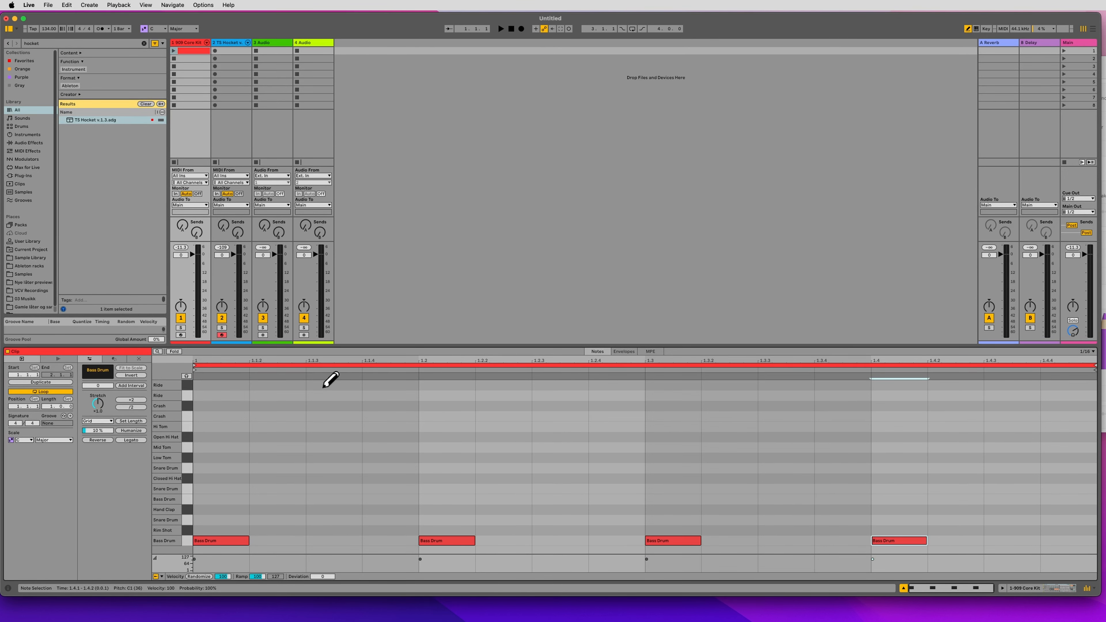
key("b")
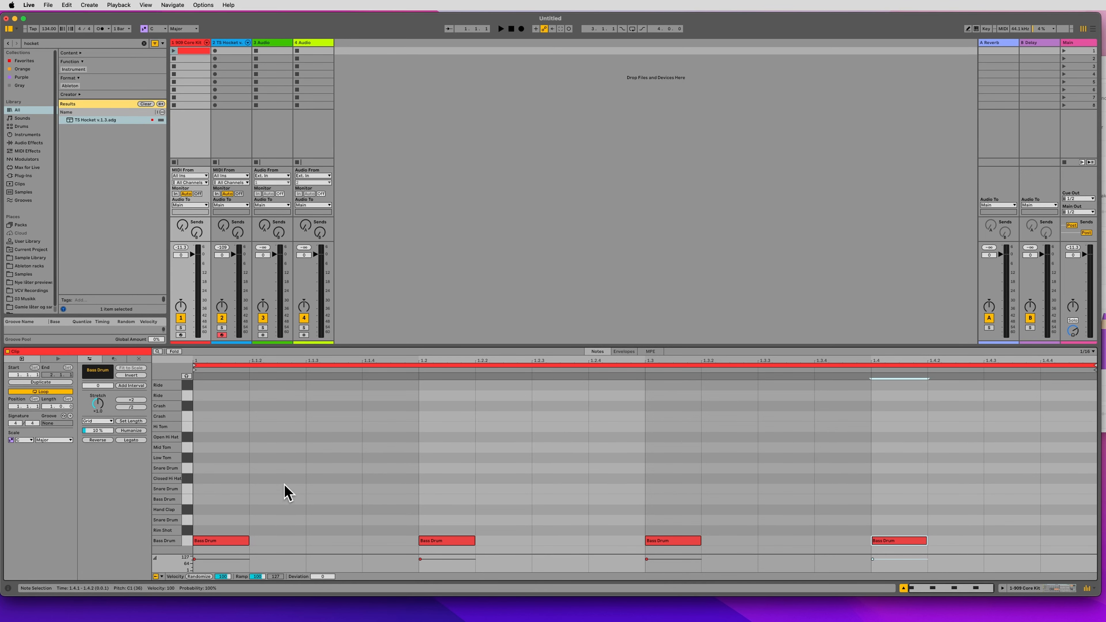
Narrow the browser and launch the 909 Core Kit clip.
left_click_drag(226, 472, 935, 552)
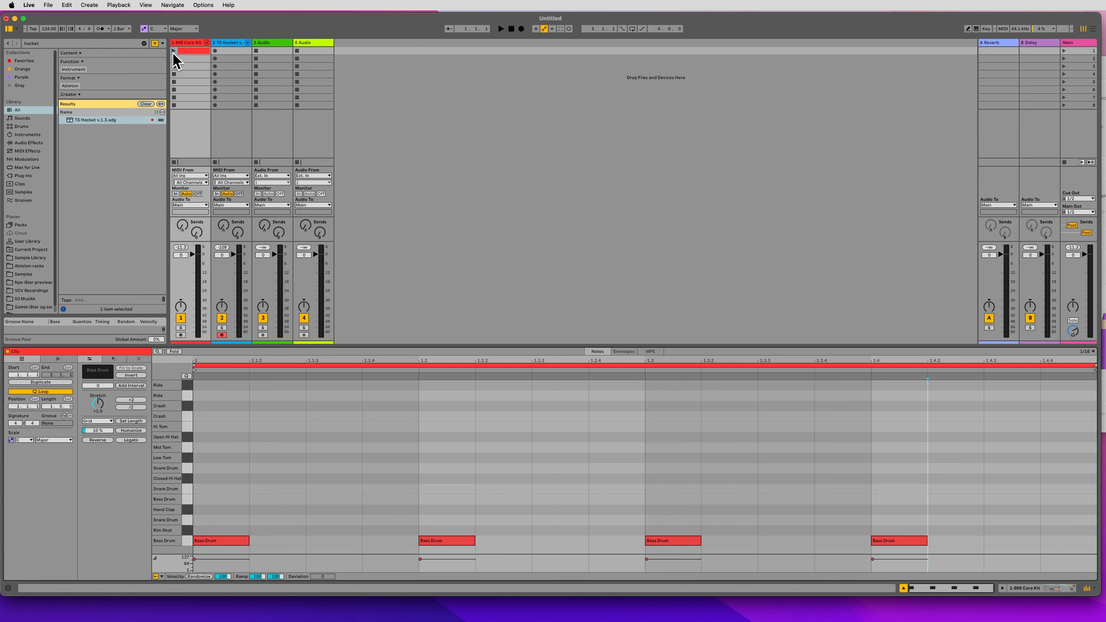
left_click_drag(168, 84, 140, 82)
left_click(143, 51)
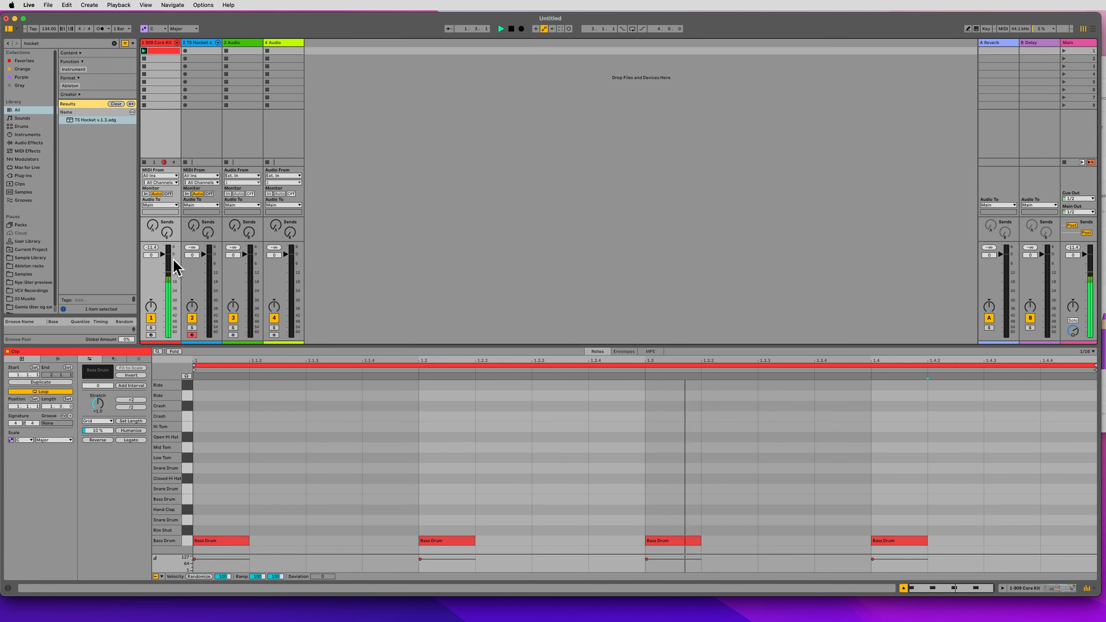
Create a one-bar clip in the TS Hocket track's first slot and draw C3 sixteenths at 1.1.2–1.1.4 and 1.2.2–1.2.4.
left_click(200, 42)
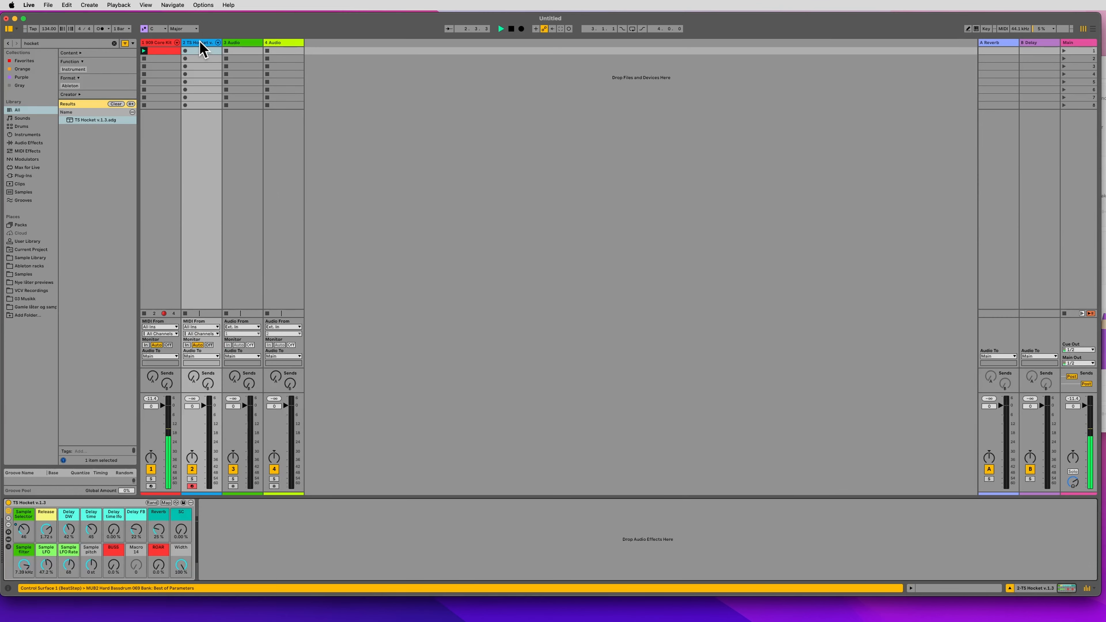
double_click(203, 51)
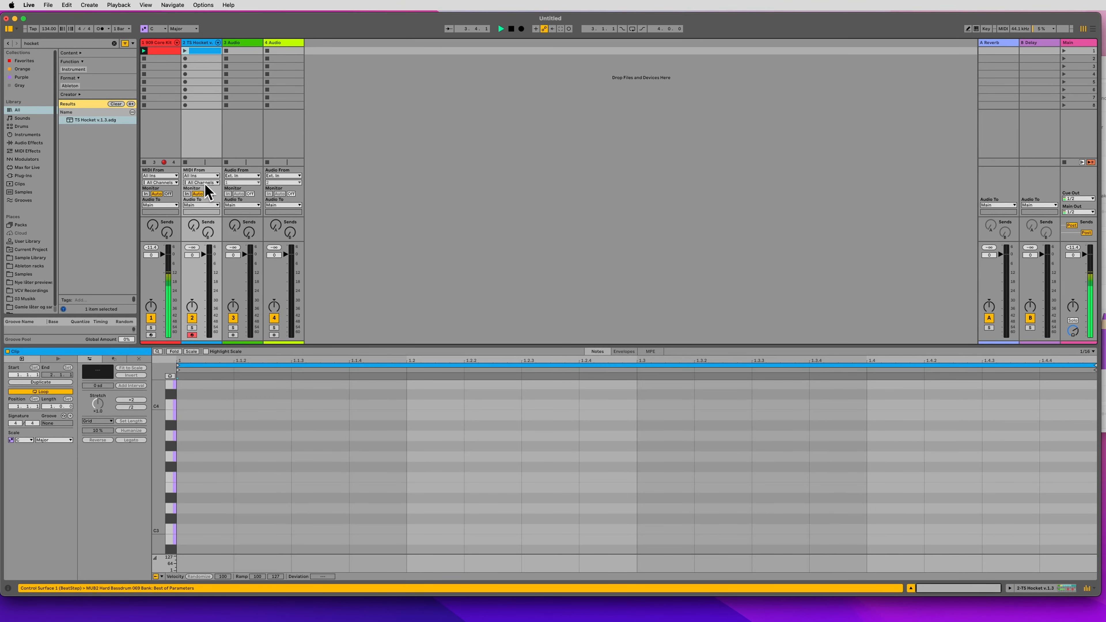
key("b")
left_click_drag(270, 526, 381, 532)
left_click(263, 536)
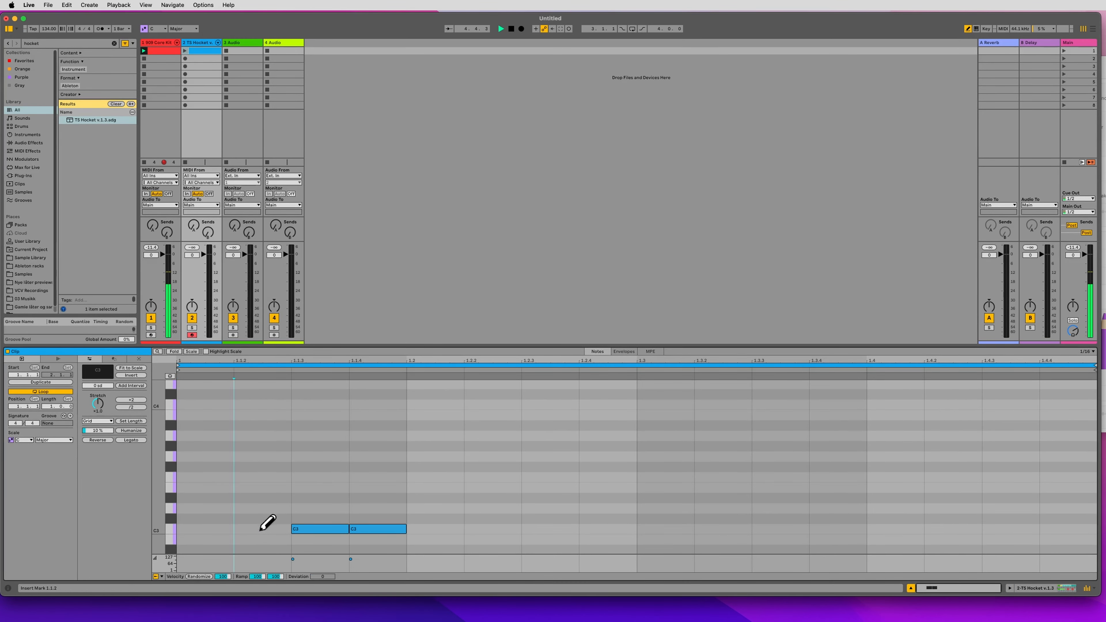
left_click(260, 530)
left_click_drag(500, 529, 620, 529)
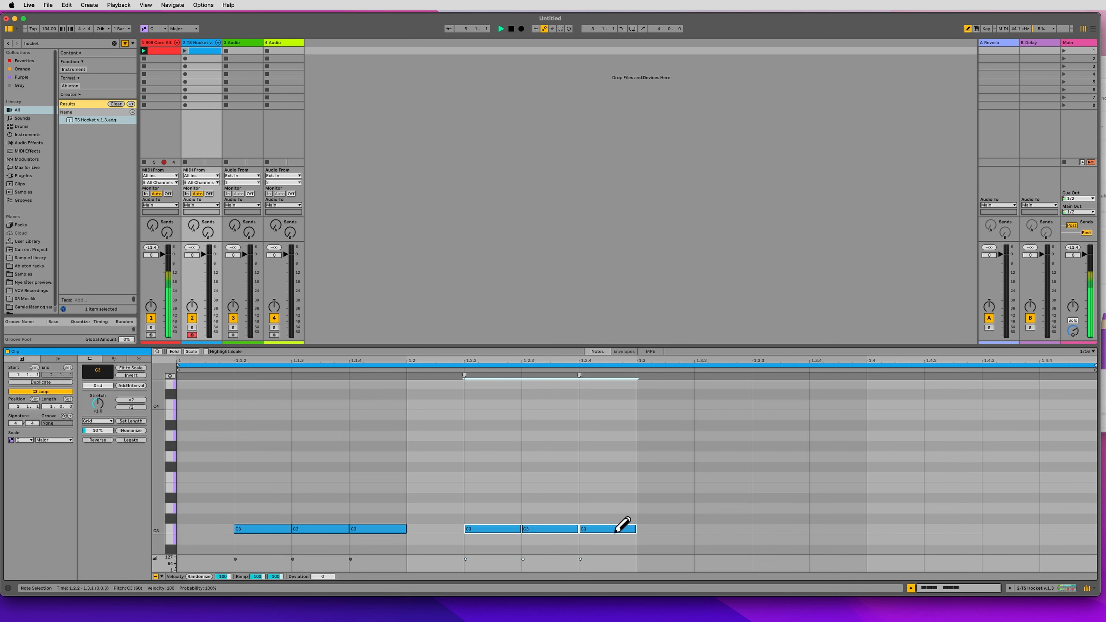
Loop only the first beat of the TS Hocket clip and launch the clip.
key("b")
left_click_drag(600, 488, 115, 559)
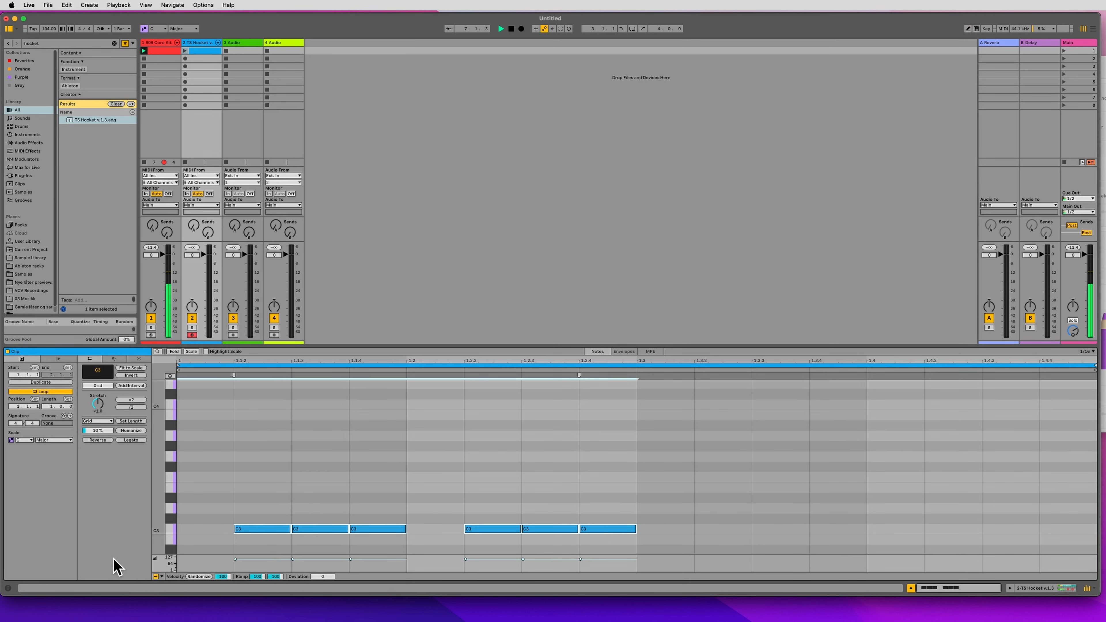
left_click_drag(363, 481, 107, 561)
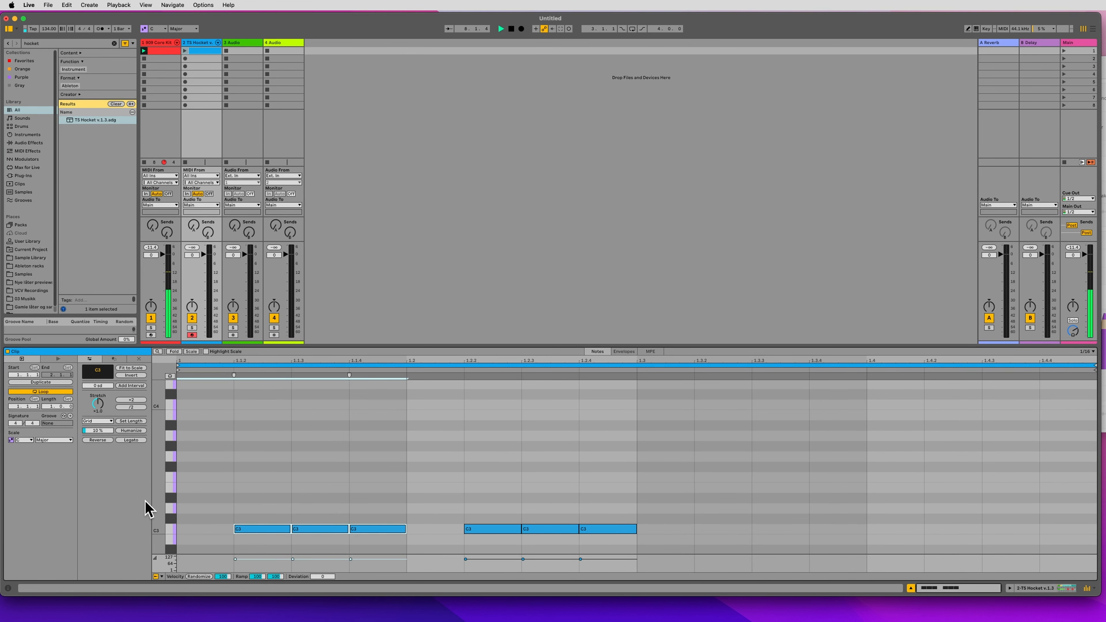
key("super+l")
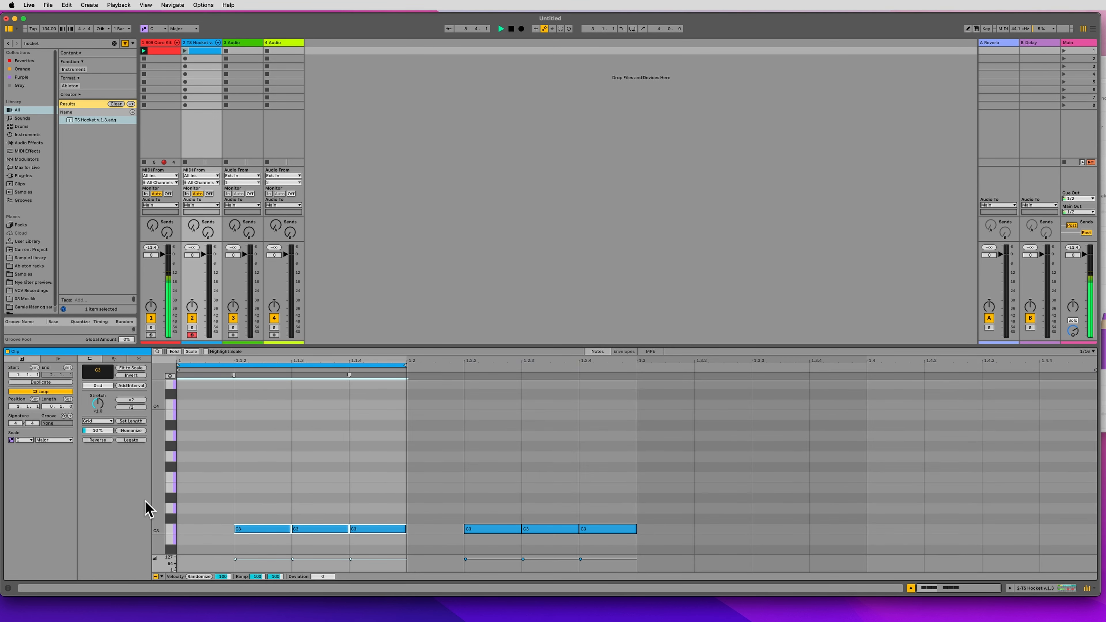
left_click(185, 51)
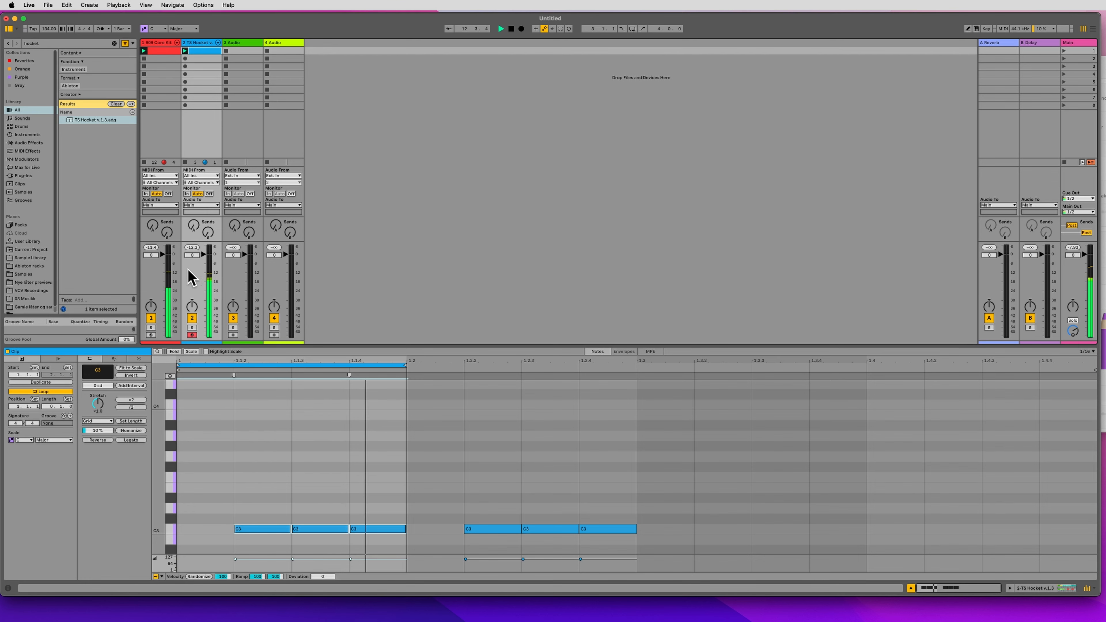
left_click(334, 452)
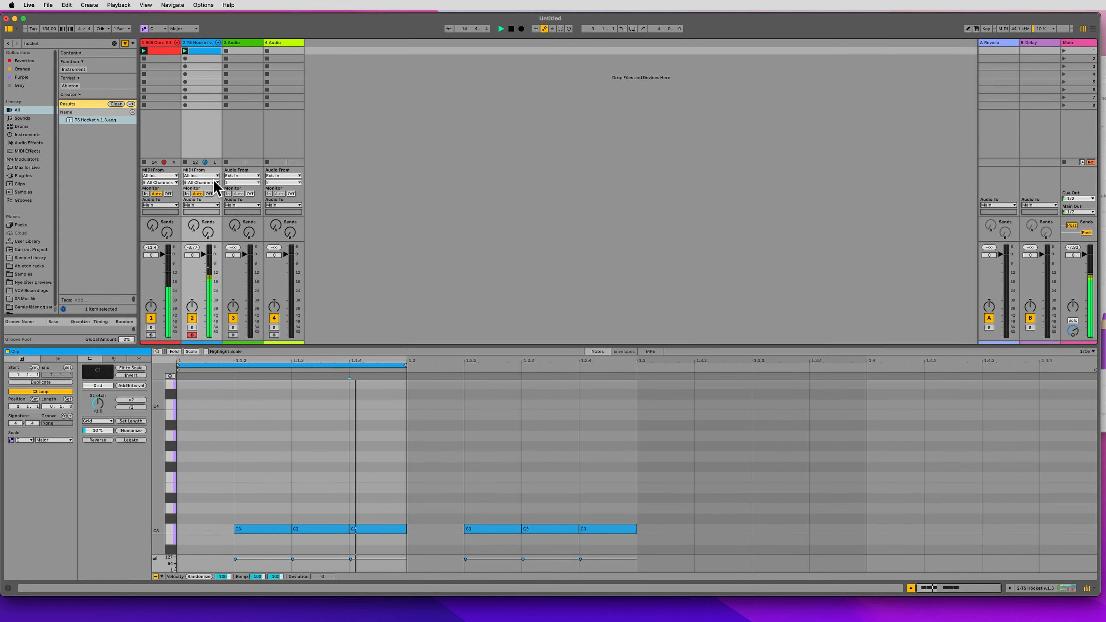
Set the TS Hocket rack's Sample Selector to 74 and Sample LFO Rate to 86.
left_click(205, 42)
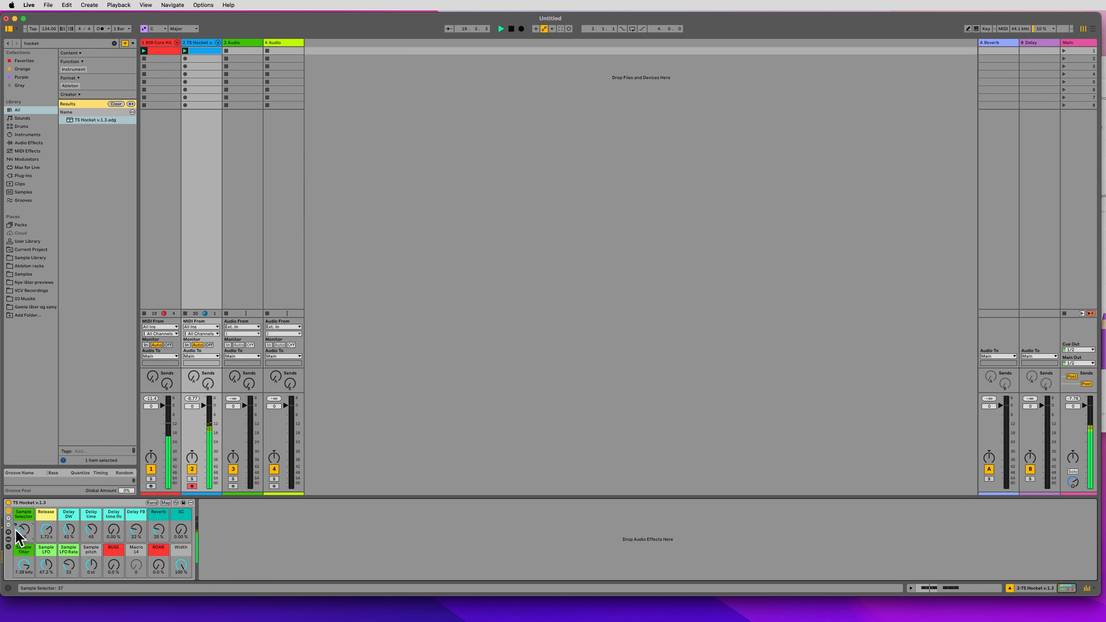
left_click_drag(24, 529, 23, 526)
left_click_drag(69, 565, 108, 573)
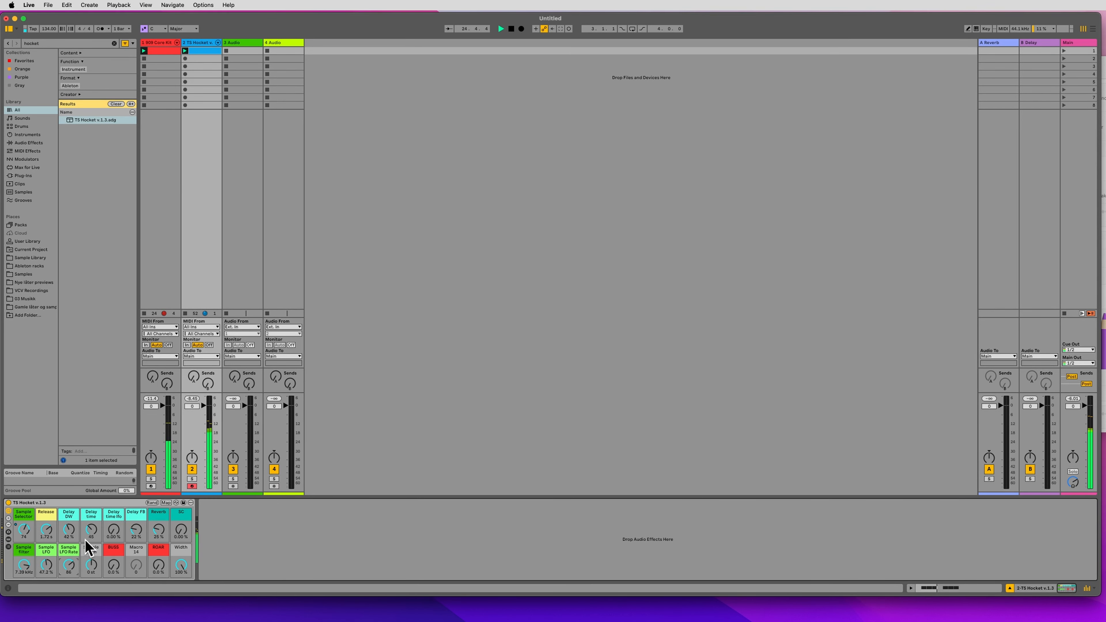
Lower the velocities of the first and third C3 notes, the third to 71, and set the rack's ROAR macro to 1.6 %.
double_click(196, 53)
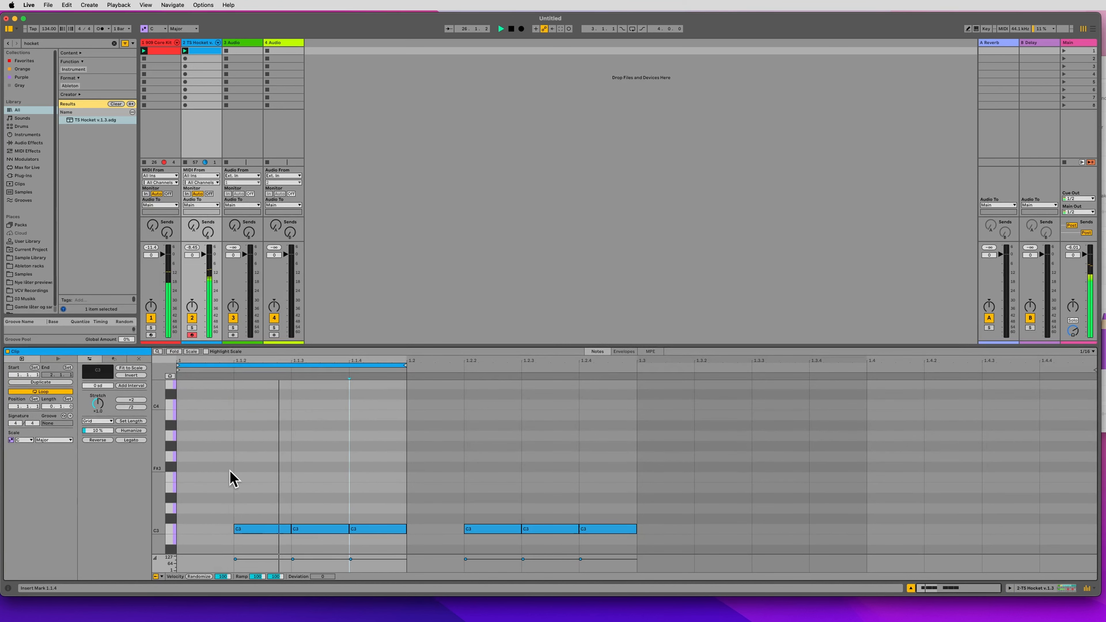
left_click_drag(260, 514, 260, 536)
mouse_move(361, 515)
left_mouse_down()
mouse_move(361, 525)
mouse_move(370, 514)
left_mouse_up()
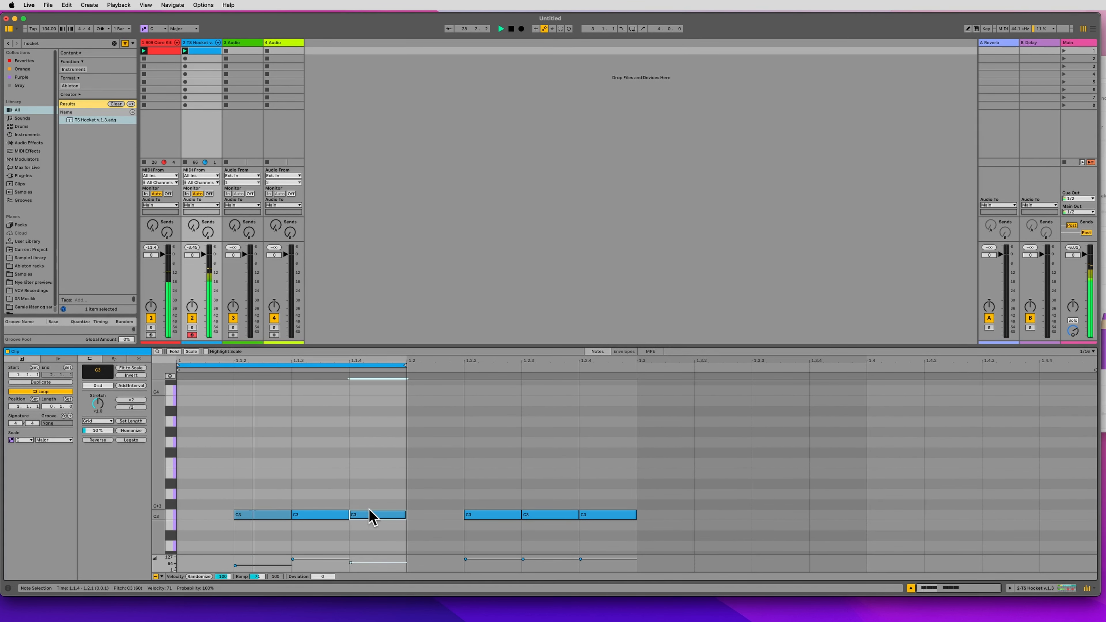
key("shift+Tab")
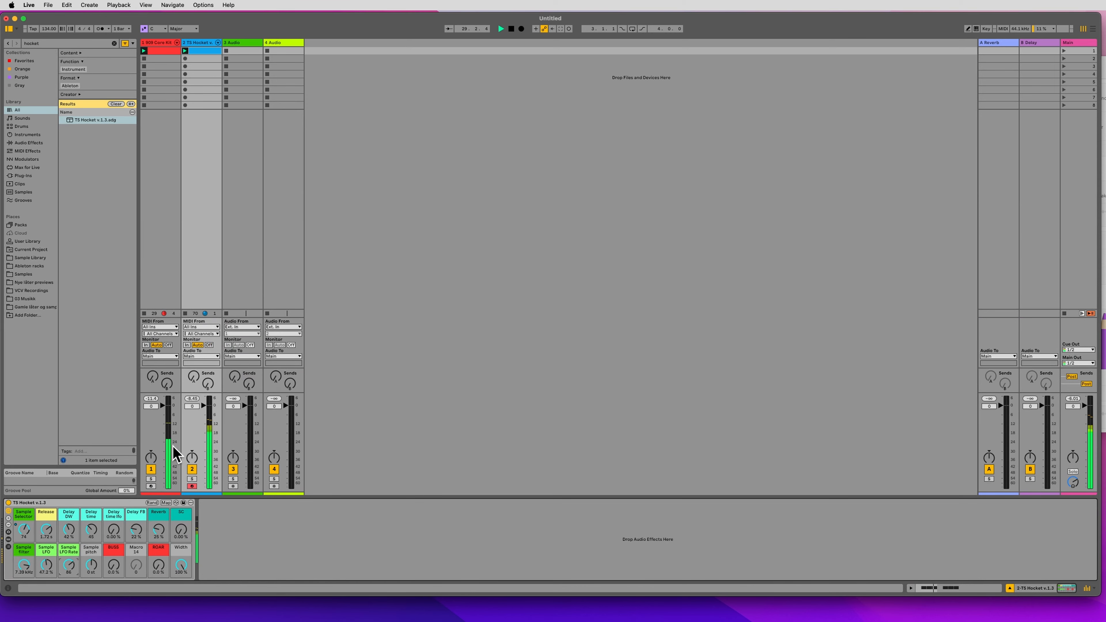
left_click_drag(159, 568, 158, 556)
Insert an audio track after TS Hocket, colour it orange and name it SUB.
left_click(254, 42)
key("super+d")
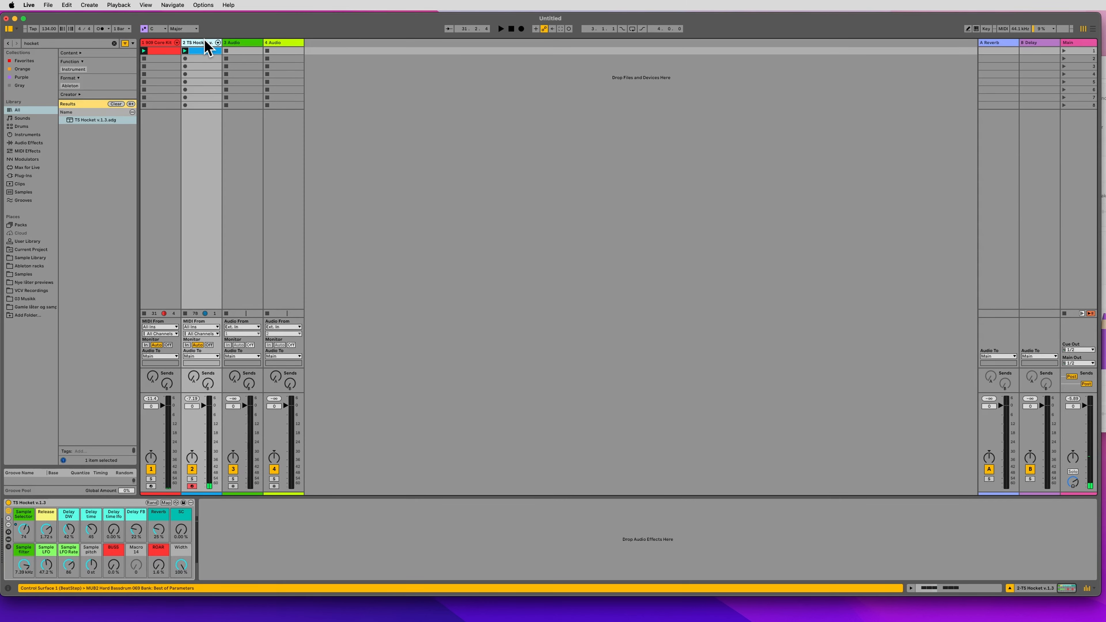
right_click(252, 40)
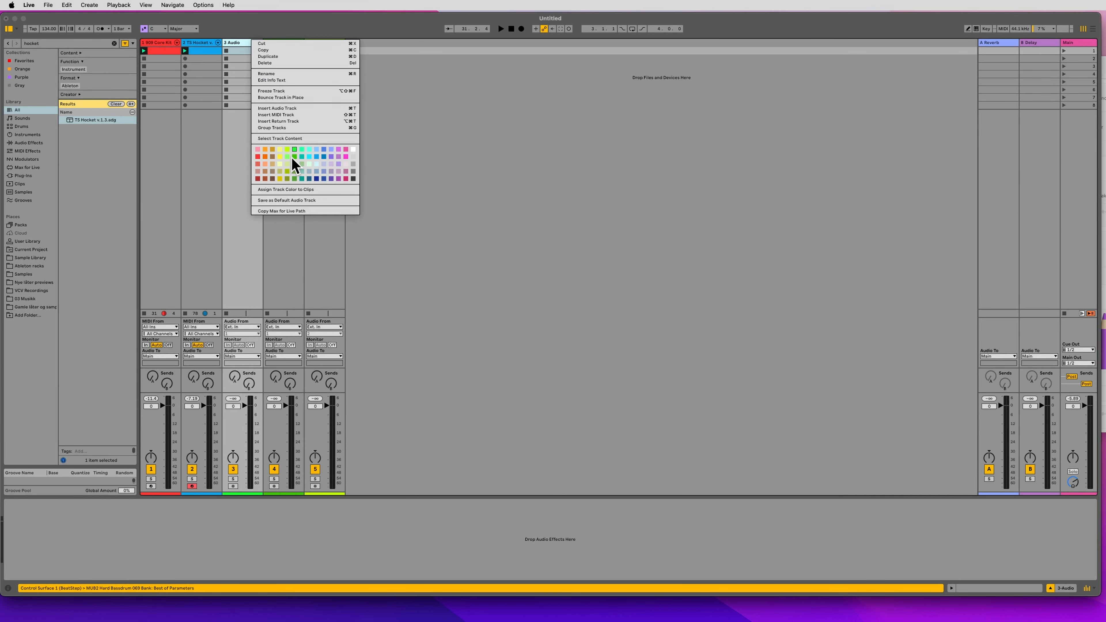
left_click(265, 156)
left_click(245, 45)
type("S")
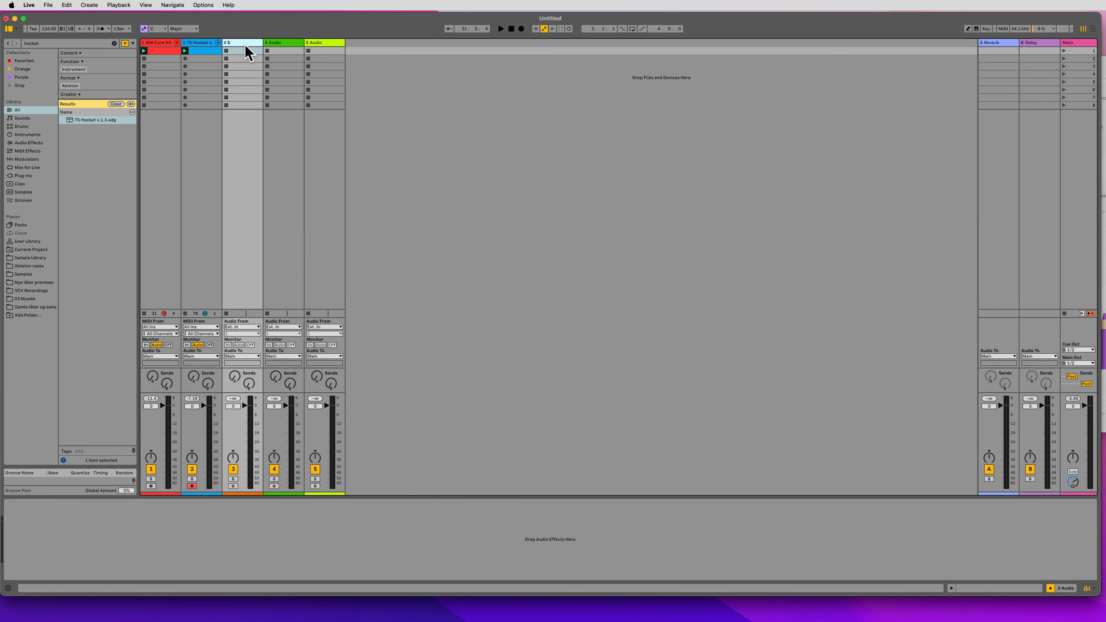
type("UB")
key("Return")
Route TS Hocket Post Mixer into the SUB track with monitoring off, deactivate and arm SUB, and start recording in its first slot.
left_click(244, 326)
left_click(259, 365)
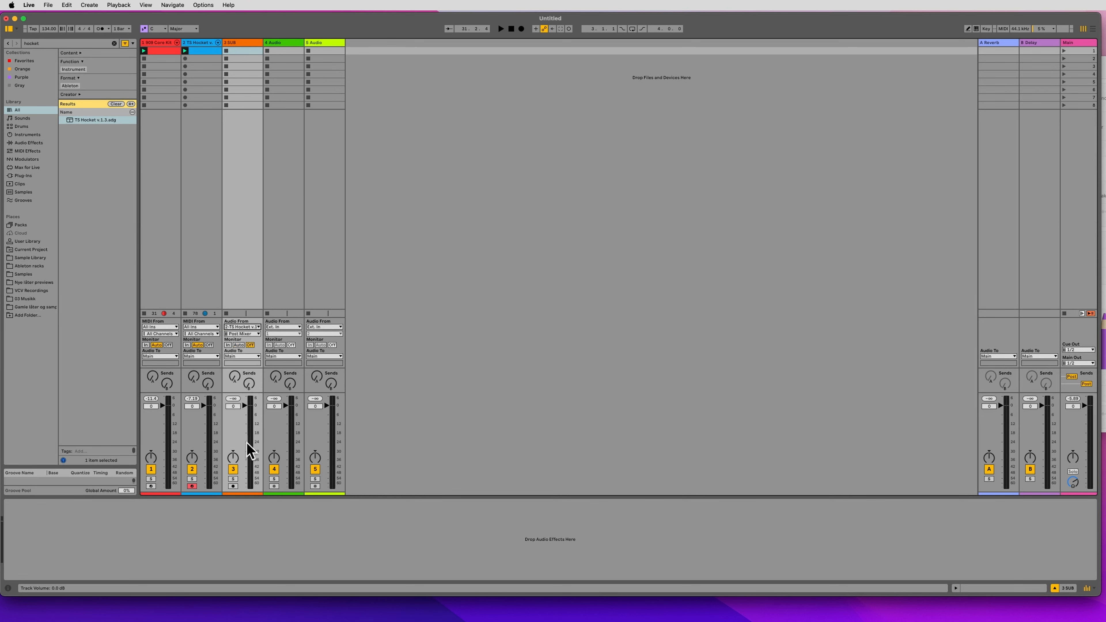
left_click(233, 469)
left_click(234, 486)
left_click(226, 50)
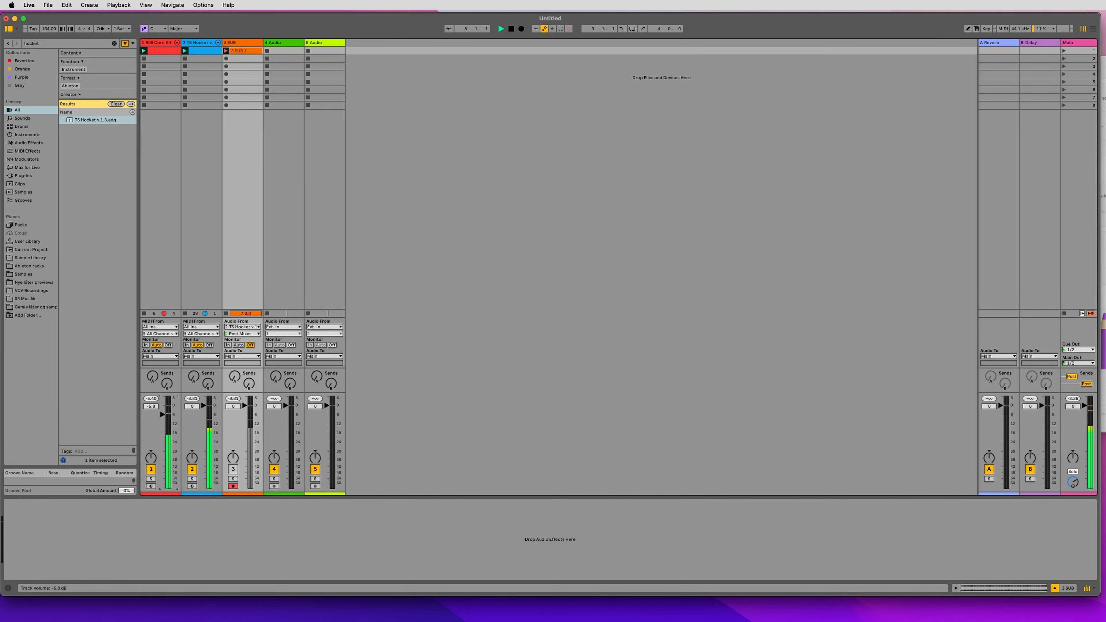
During recording, set Sample filter to 13.1 kHz, Sample LFO to 29.1 %, Sample LFO Rate to 106, BUSS to 40 % and Sample Selector to 71.
left_click(208, 50)
double_click(207, 43)
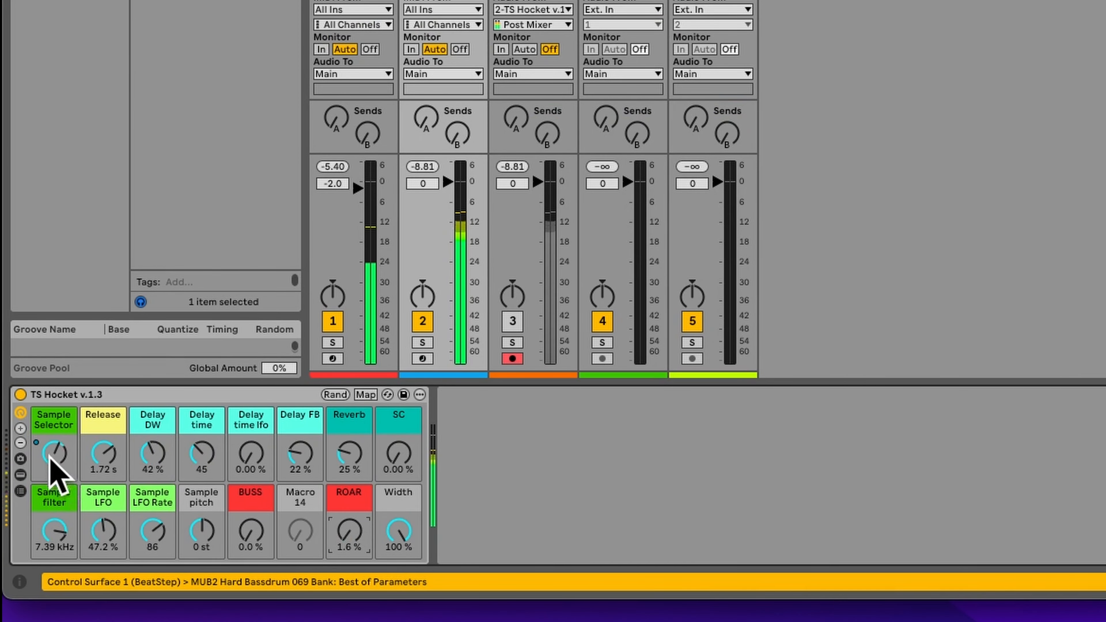
left_click_drag(49, 449, 49, 481)
left_click_drag(57, 536, 143, 521)
left_click_drag(71, 468, 71, 491)
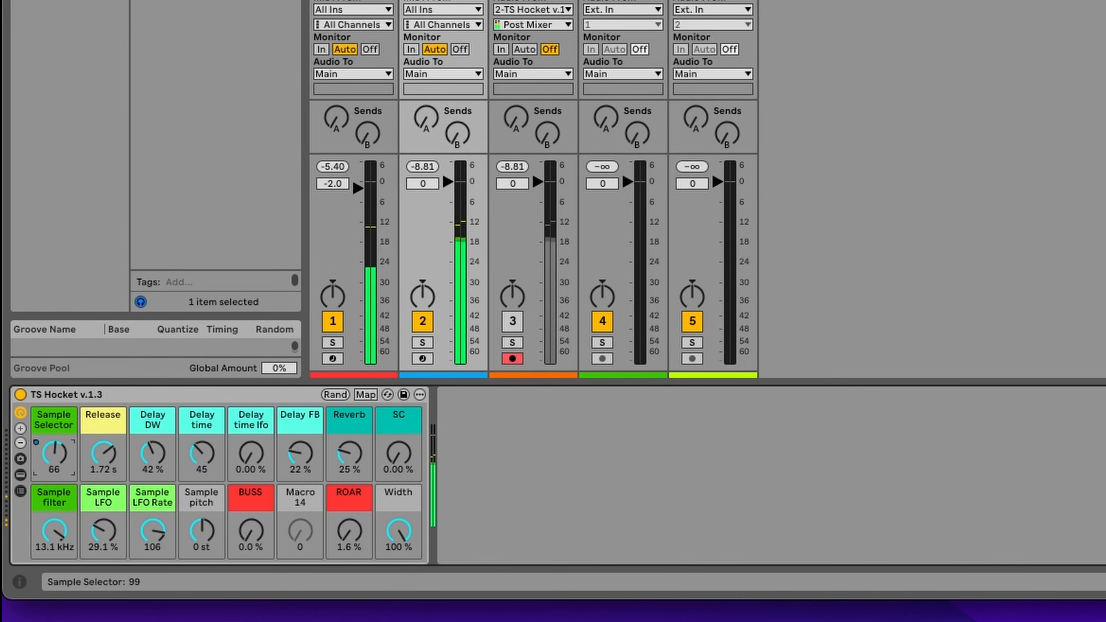
left_click_drag(260, 530, 260, 470)
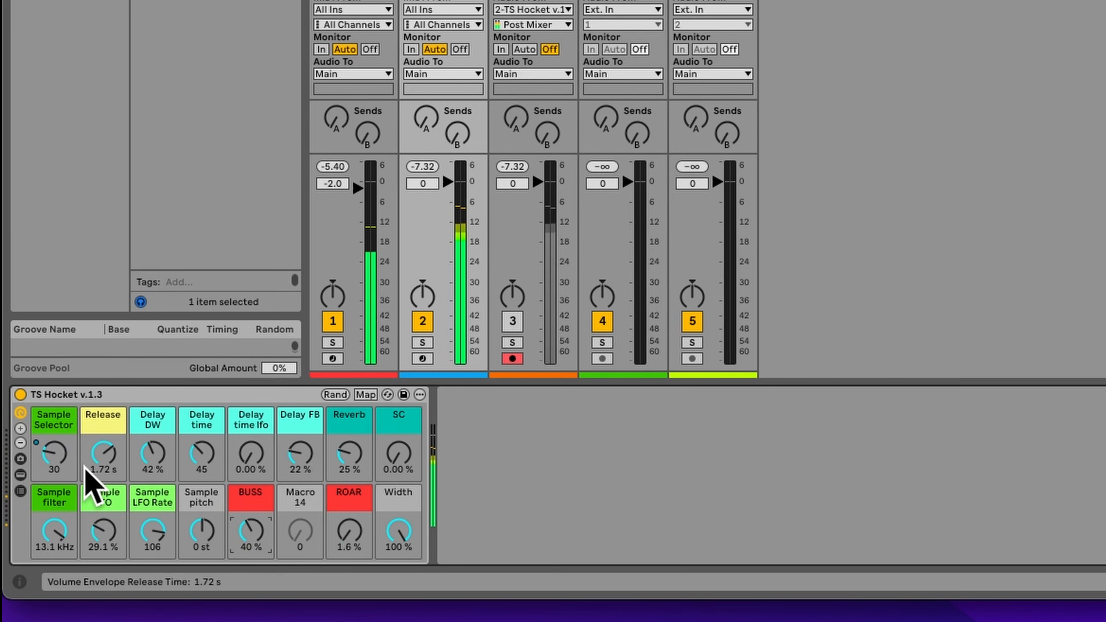
left_click_drag(70, 466, 69, 418)
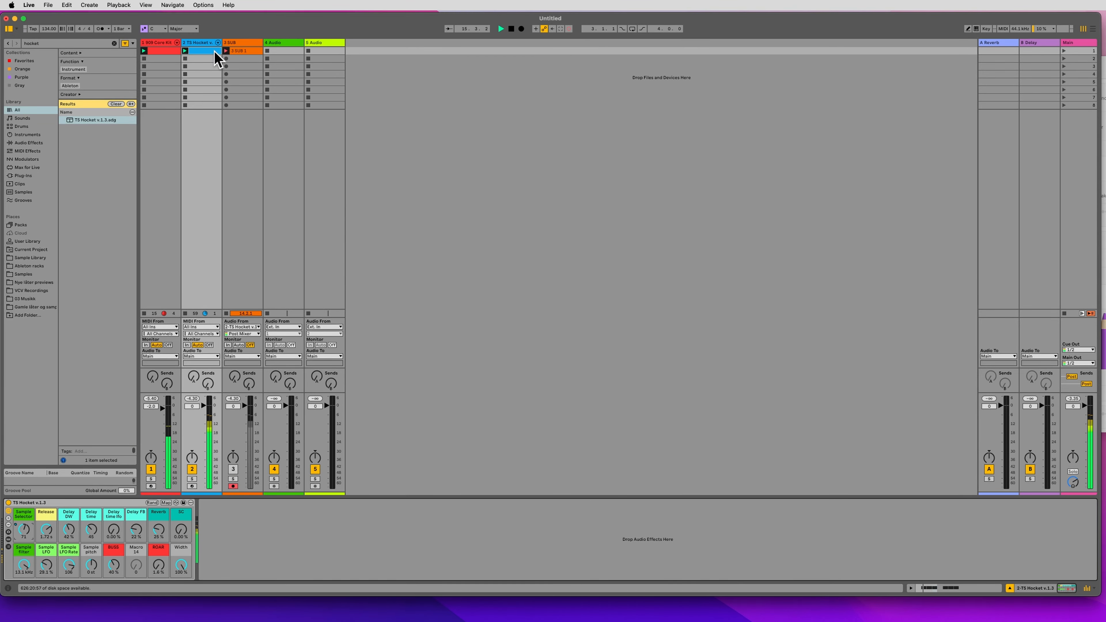
Extend the TS Hocket clip's loop to five sixteenths, ending at 1.2.2.
double_click(214, 51)
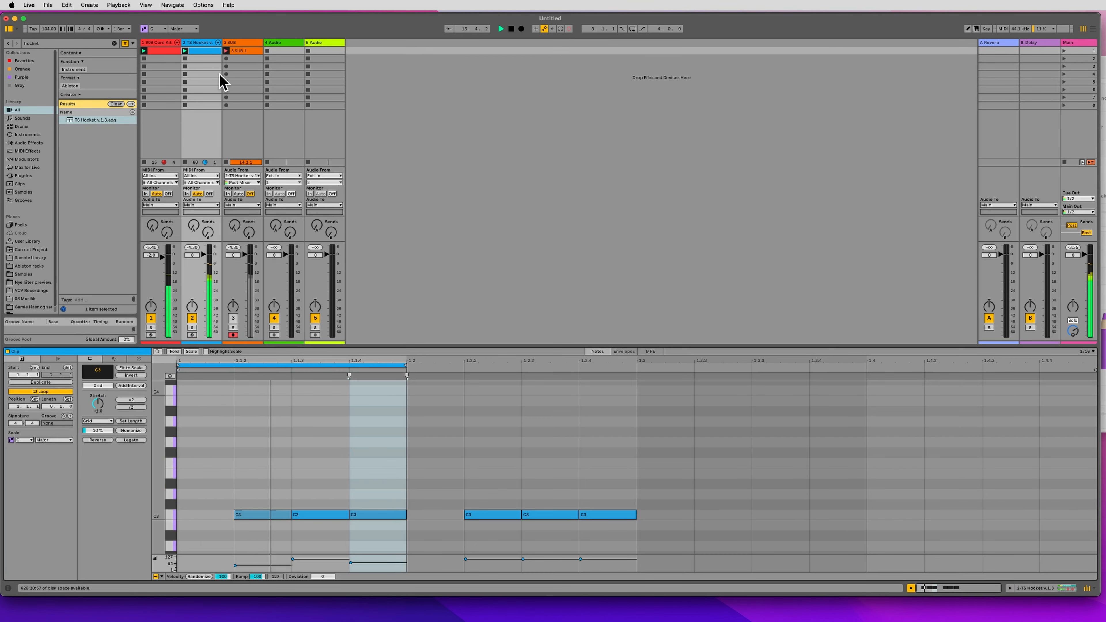
left_click_drag(407, 368, 436, 368)
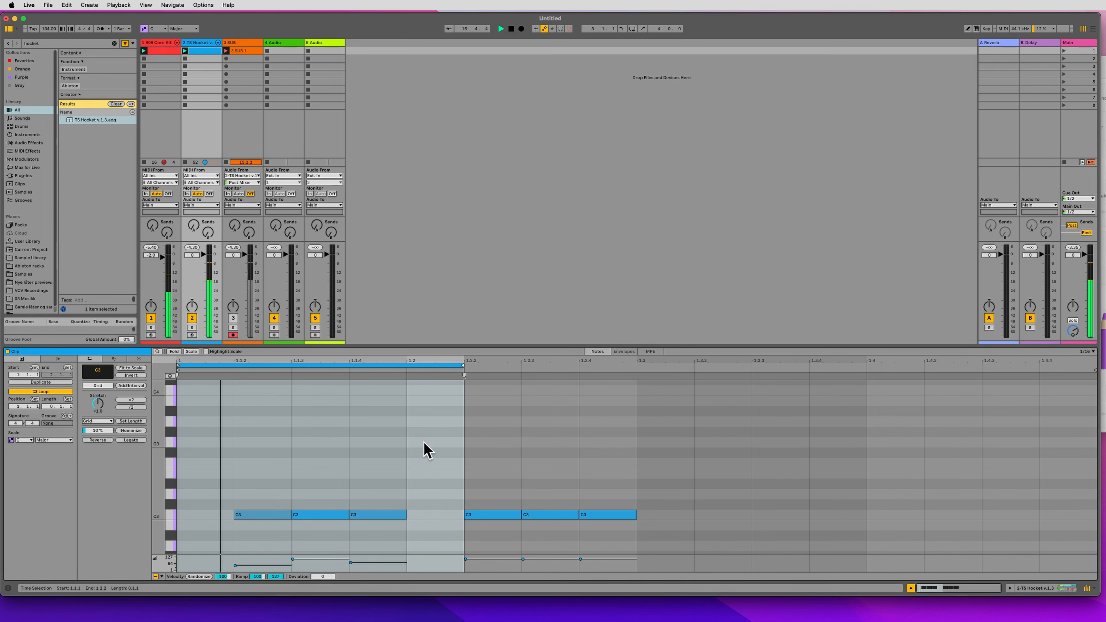
key("super+a")
left_click(438, 523)
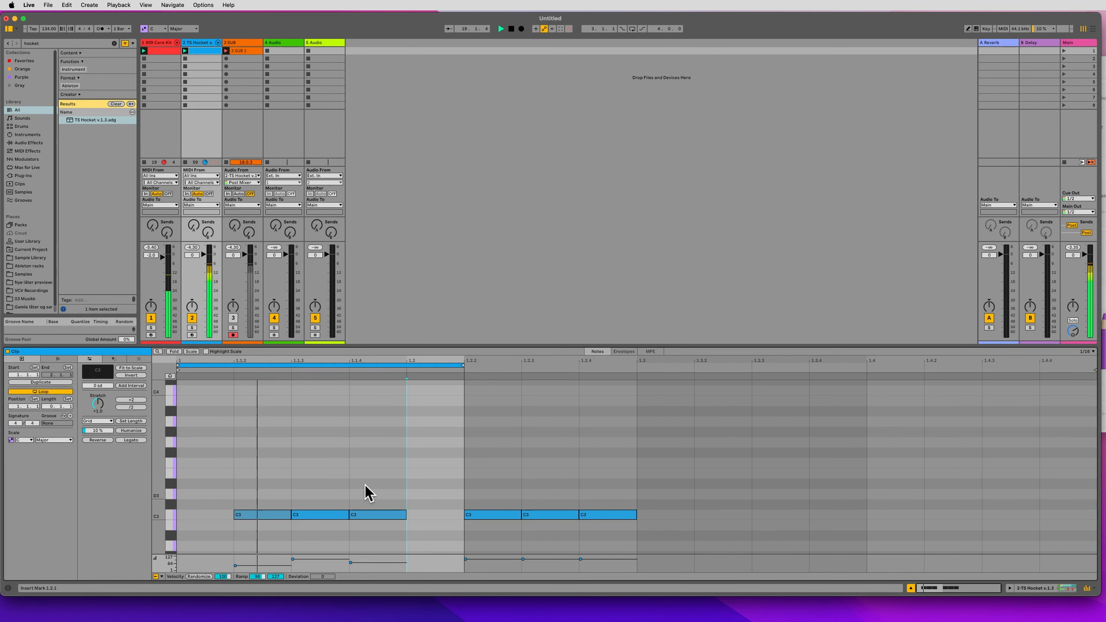
Set the rack's Sample Selector to 75, Release to 1.02 s, Delay time lfo to 31 % and Delay FB to 15 %.
key("shift+Tab")
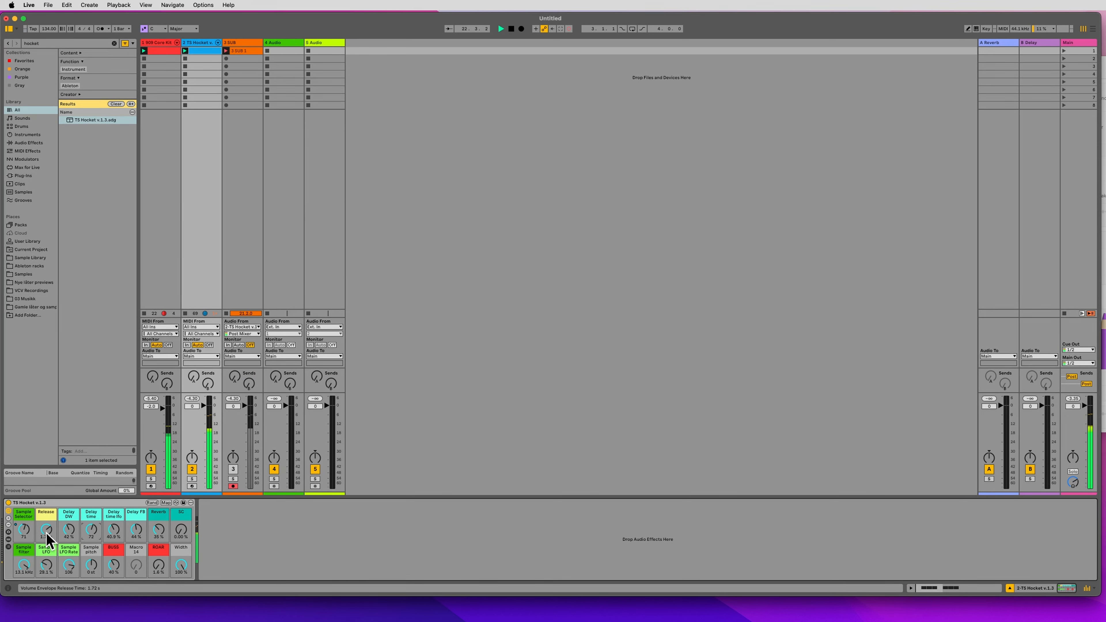
left_click_drag(17, 529, 38, 560)
left_click(114, 529)
left_click_drag(135, 527, 135, 552)
Stop playback and delete the TS Hocket track.
key("space")
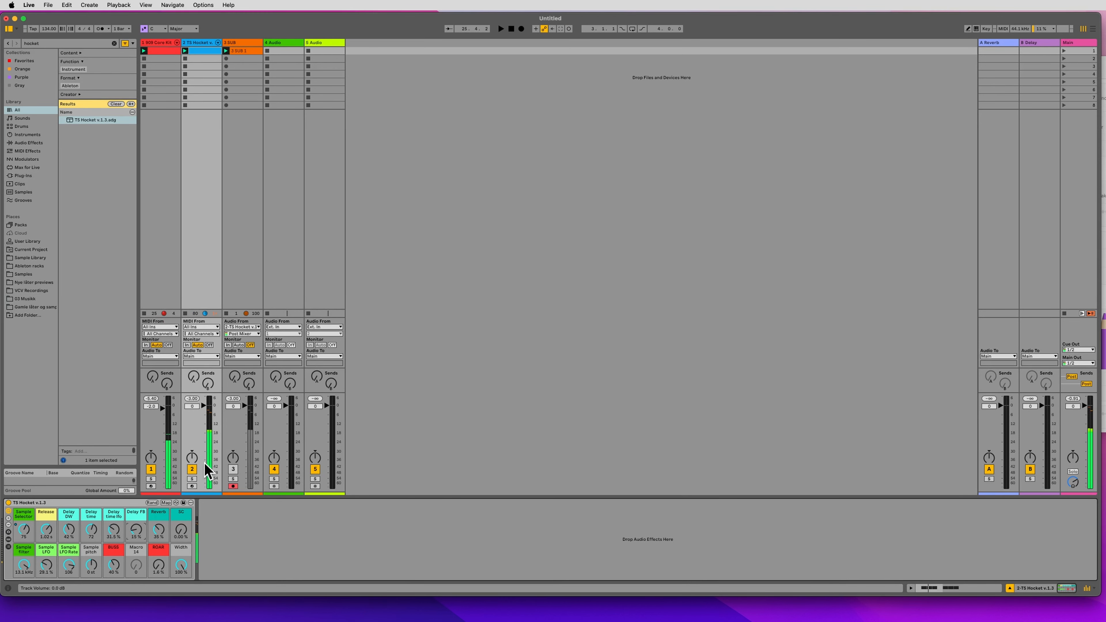
right_click(199, 44)
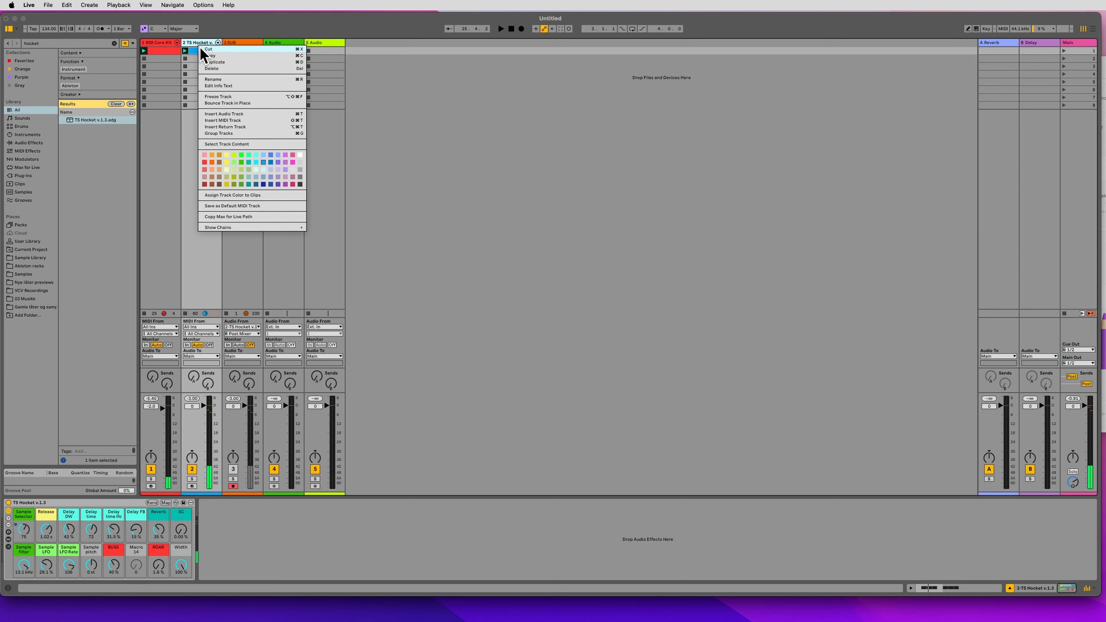
left_click(219, 67)
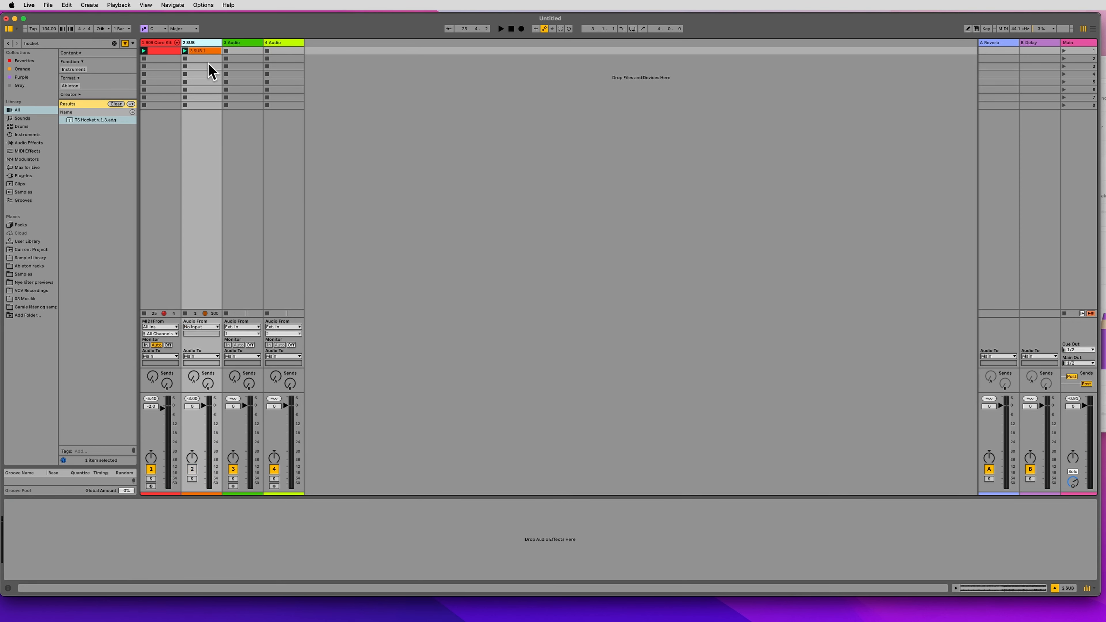
Open the recorded SUB clip's waveform and play it with the SUB track soloed.
left_click(209, 50)
left_click(191, 327)
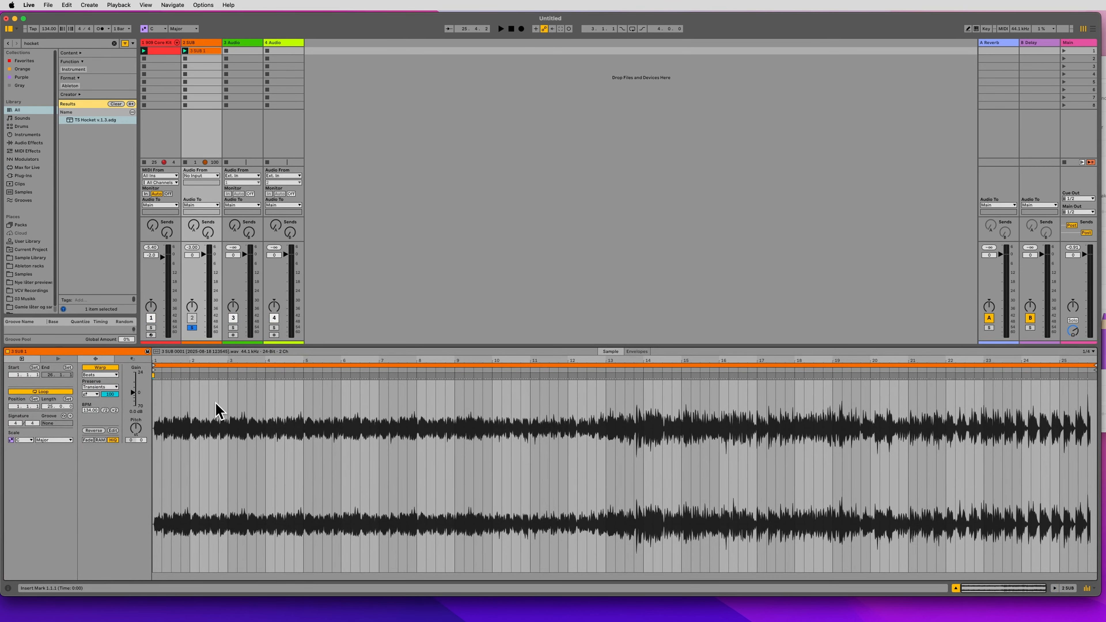
key("space")
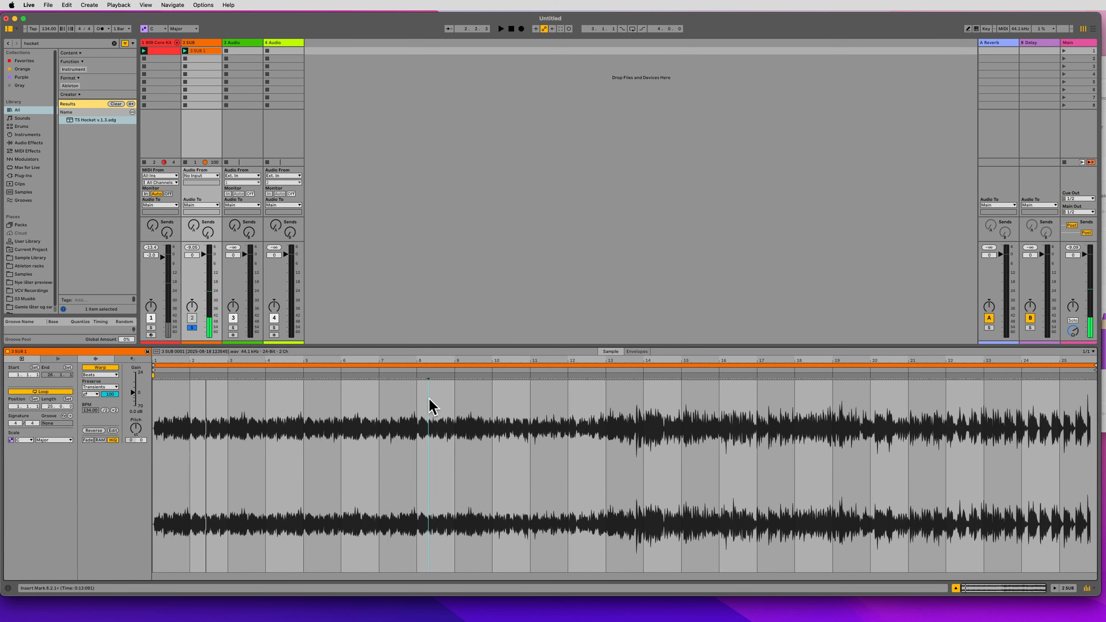
Loop a half-bar section of the SUB recording starting at bar 8.
mouse_move(417, 407)
left_mouse_down()
mouse_move(438, 410)
mouse_move(417, 406)
left_mouse_up()
key("super+l")
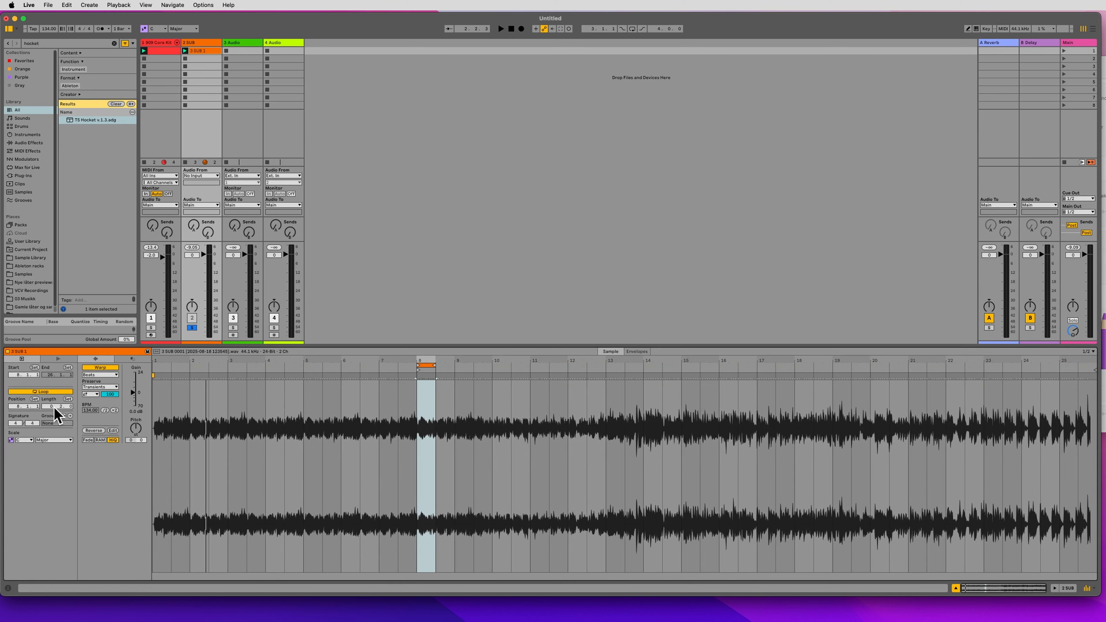
left_click(429, 367)
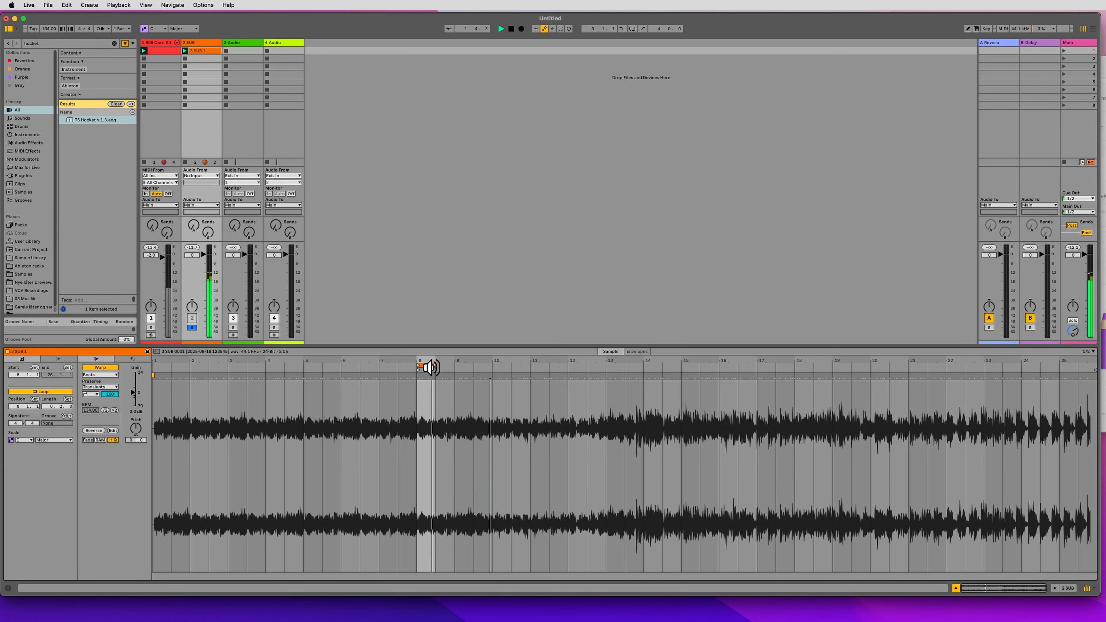
Move the SUB clip's loop to bar 9 and shorten it to one beat, auditioning the section.
mouse_move(426, 364)
left_mouse_down()
mouse_move(428, 392)
mouse_move(473, 364)
mouse_move(359, 364)
mouse_move(922, 410)
mouse_move(808, 405)
mouse_move(646, 431)
mouse_move(454, 435)
left_mouse_up()
key("space")
key("space")
left_click_drag(454, 366, 451, 366)
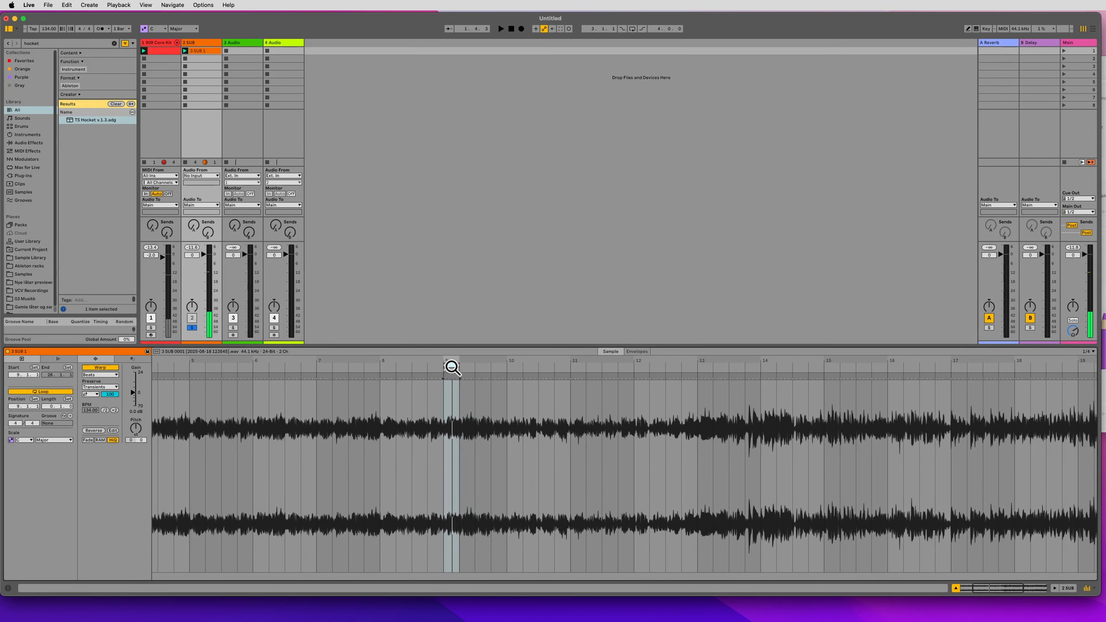
Play the looped SUB section and take the SUB track out of solo so it sounds with the 909 kick.
key("z")
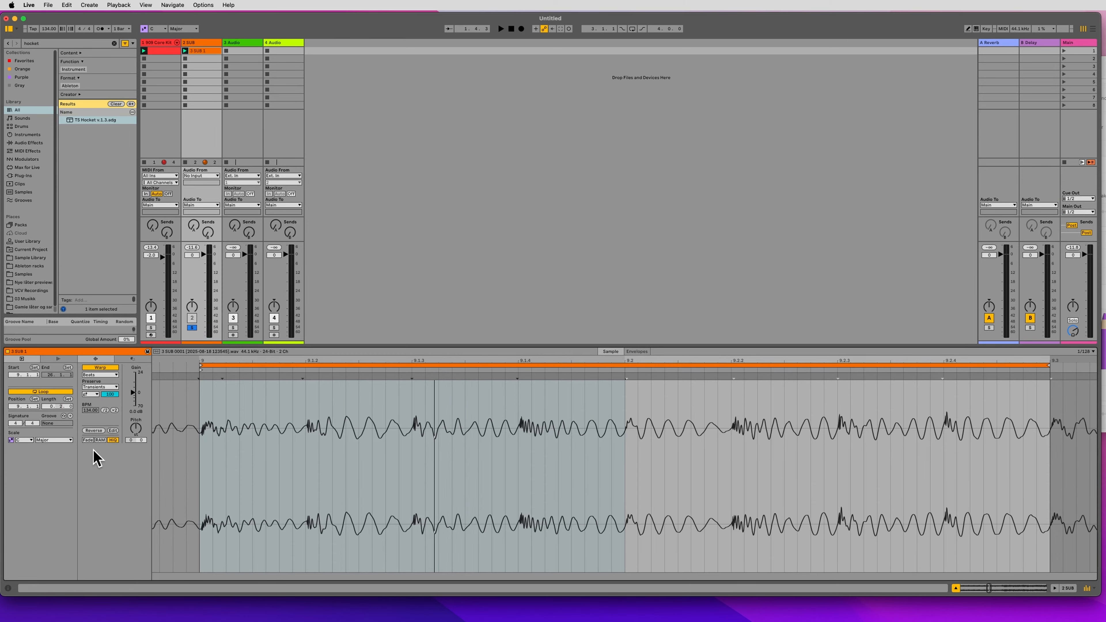
left_click_drag(672, 359, 671, 309)
key("space")
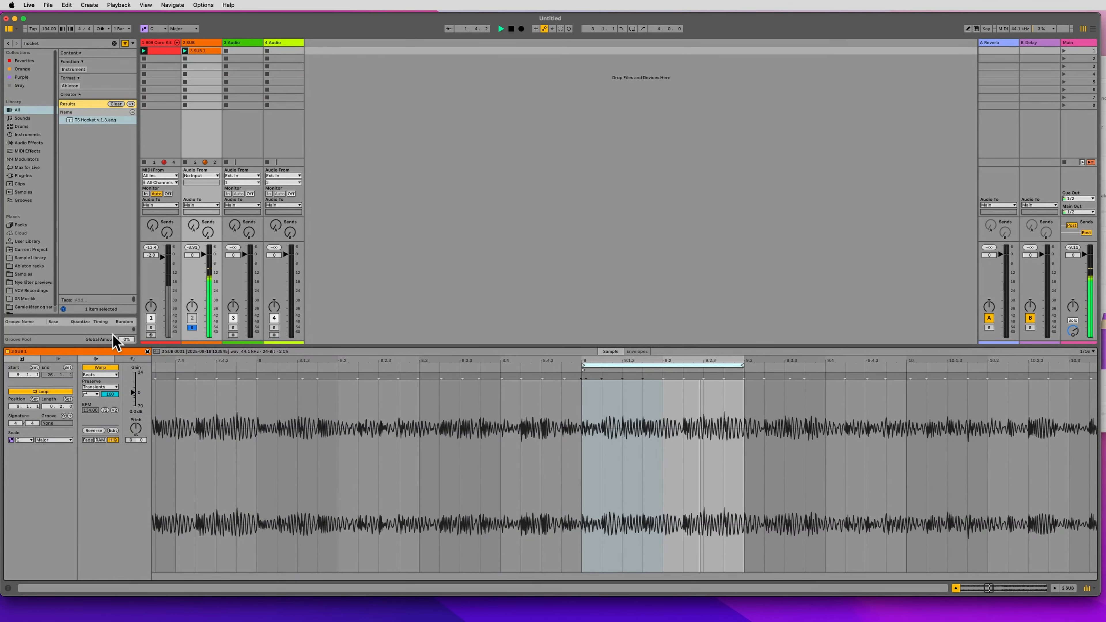
left_click(191, 327)
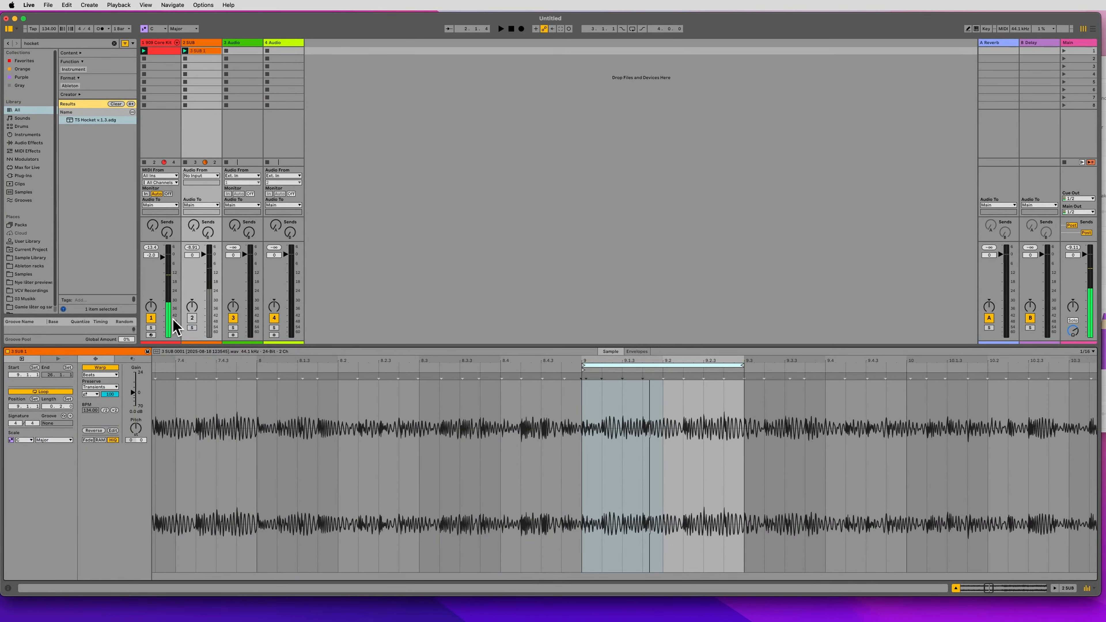
left_click(194, 319)
Lower the SUB track's volume to about -8.4 dB while comparing it with the kick during playback.
left_click(189, 43)
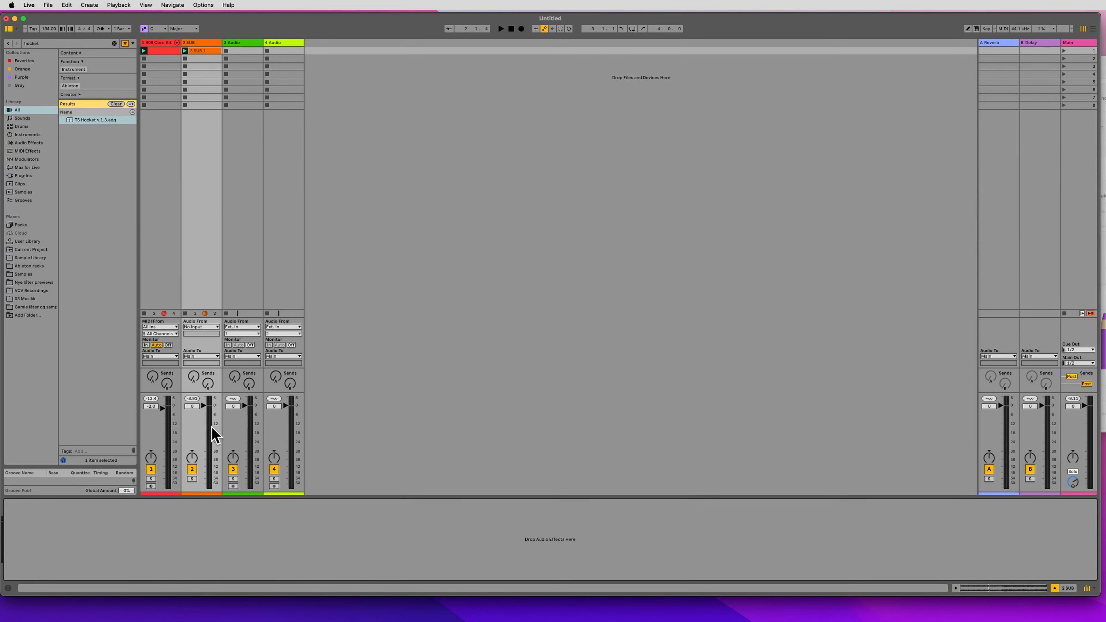
left_click_drag(202, 431, 203, 429)
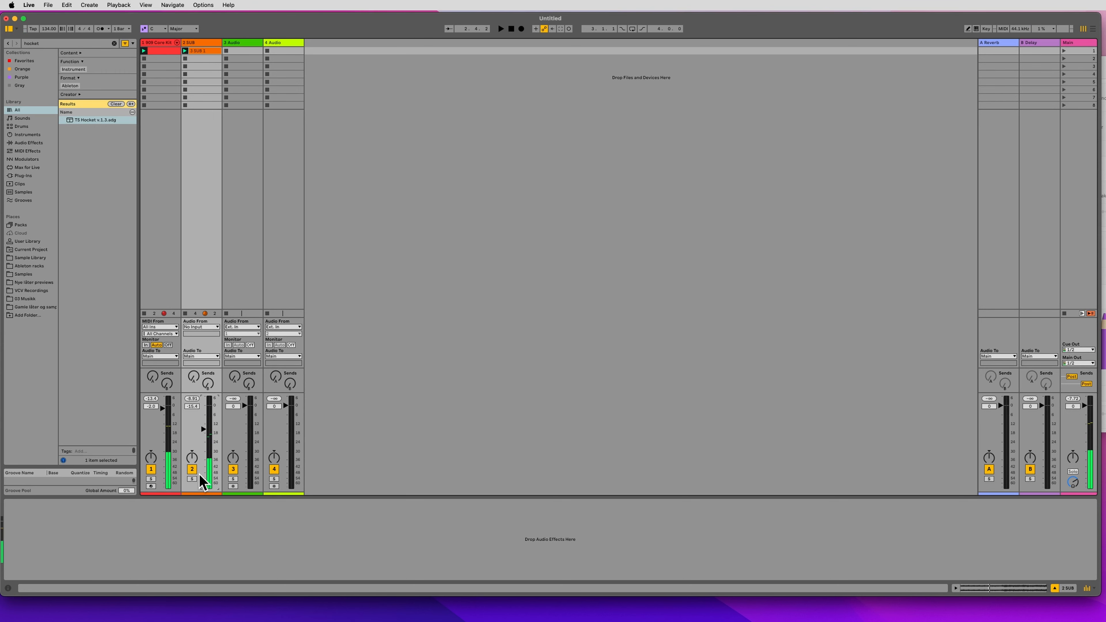
left_click(191, 469)
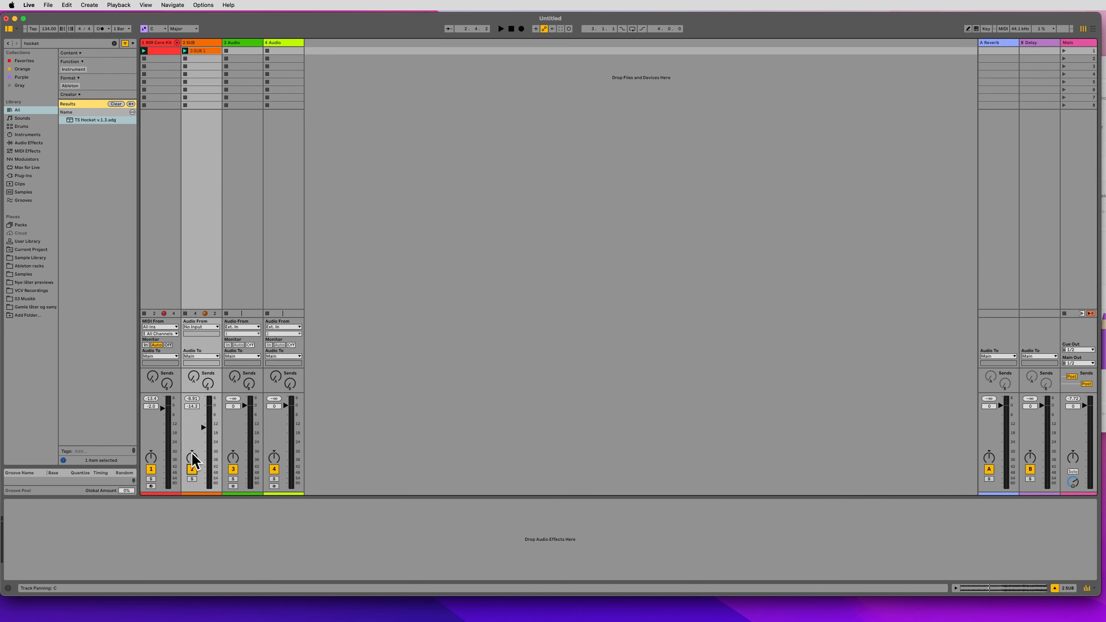
key("space")
left_click_drag(204, 427, 203, 422)
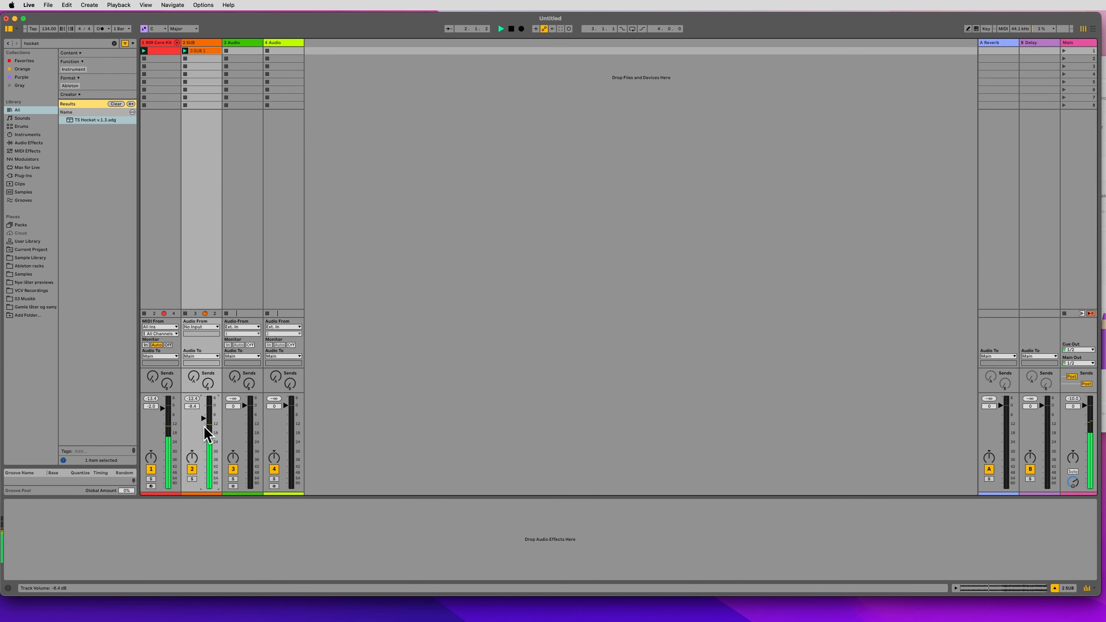
Raise the velocity of all four Bass Drum notes in the 909 Core Kit clip.
double_click(162, 57)
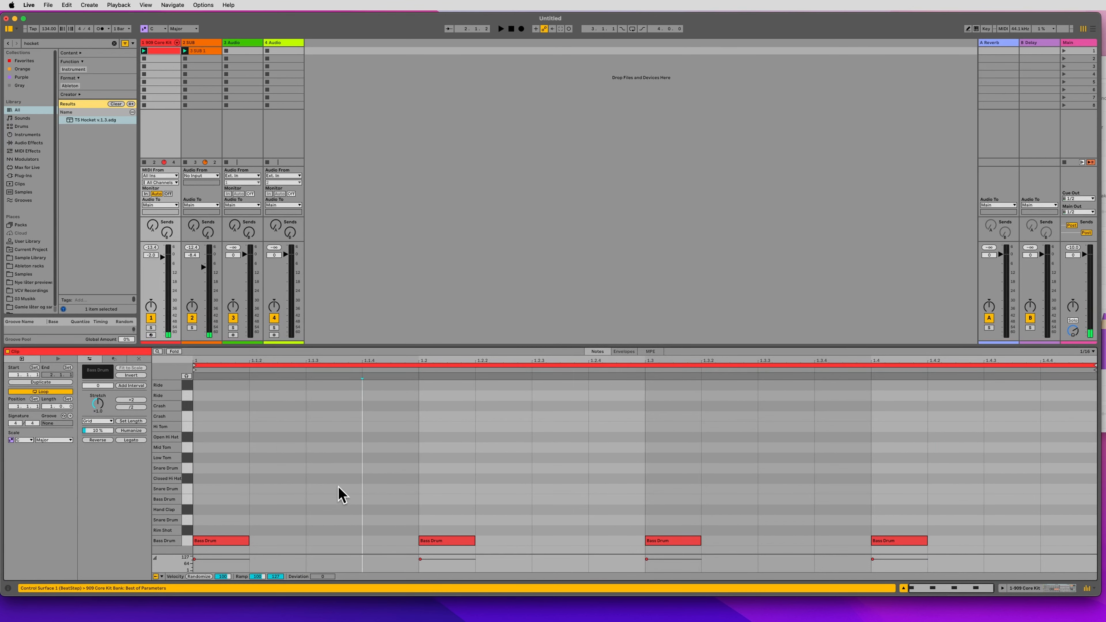
left_click_drag(212, 539, 212, 527)
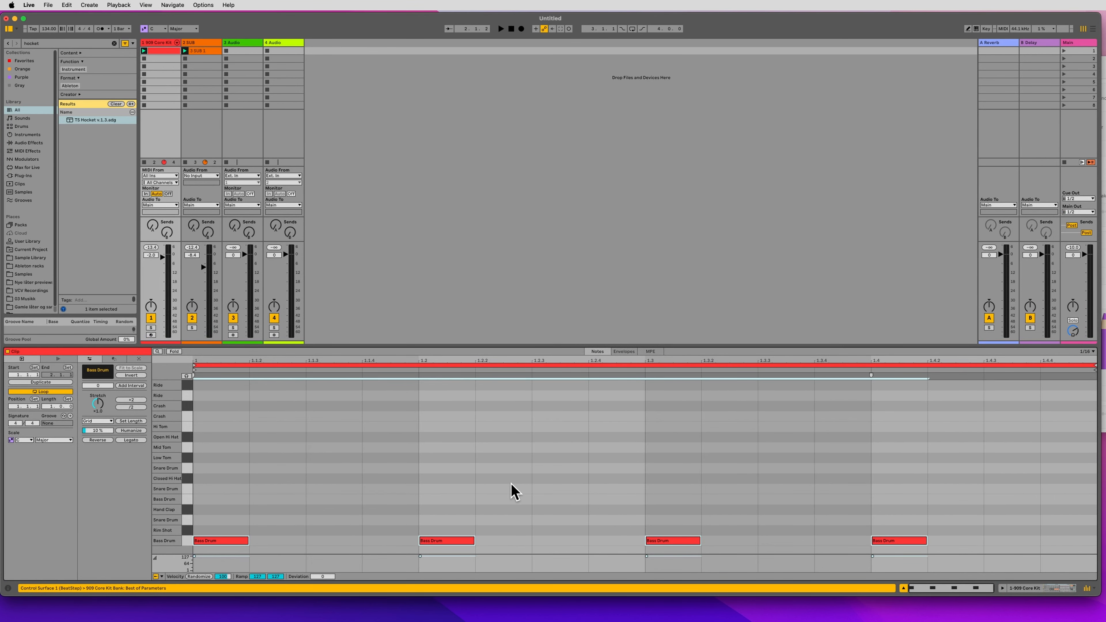
left_click(514, 491)
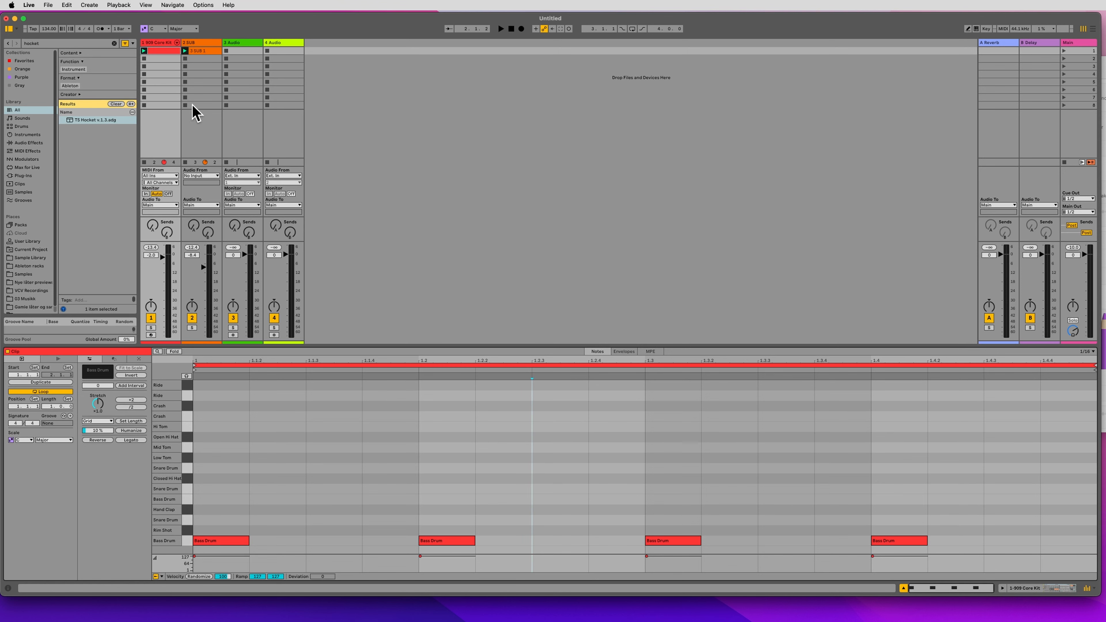
Balance the playing tracks by setting SUB to -4.0 dB and 909 Core Kit to 0 dB, and inspect the SUB loop's waveform.
key("space")
left_click_drag(204, 268, 170, 262)
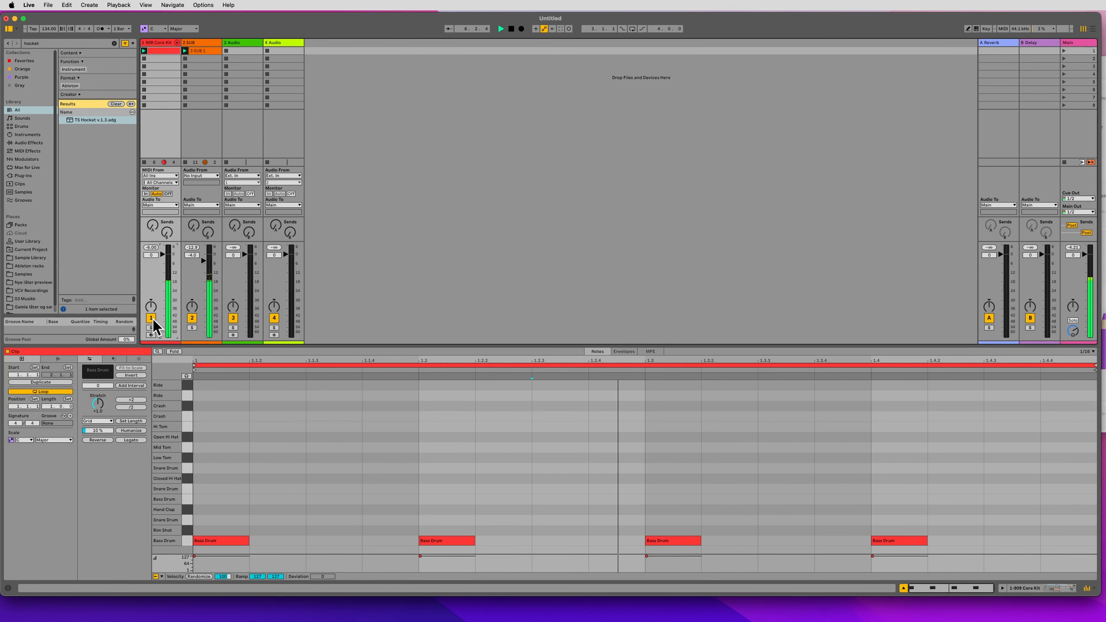
left_click(213, 50)
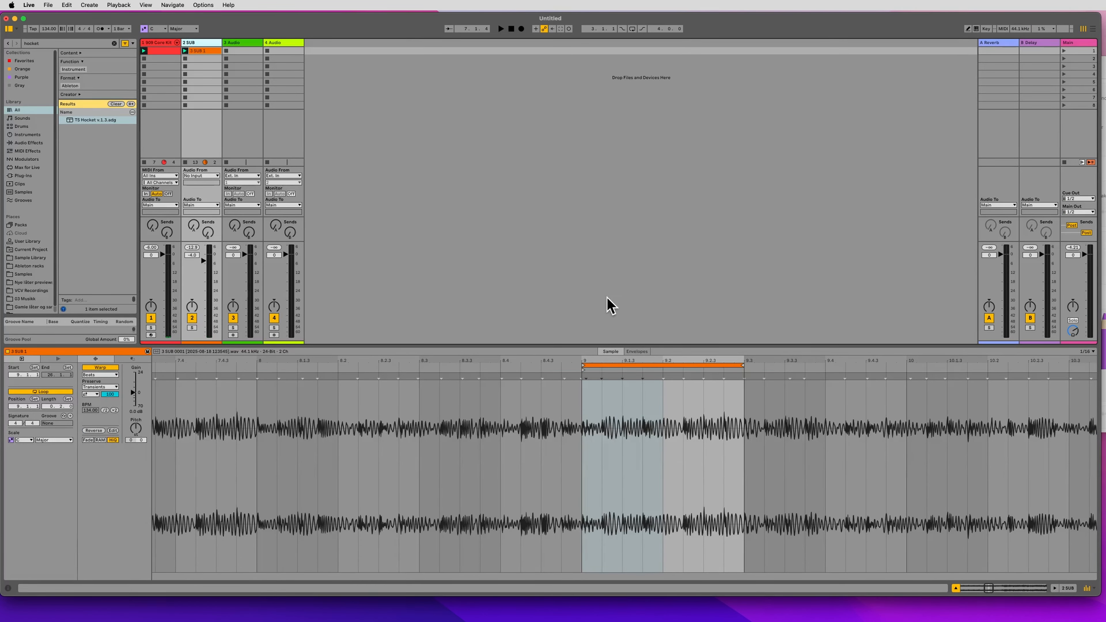
left_click_drag(725, 361, 726, 388)
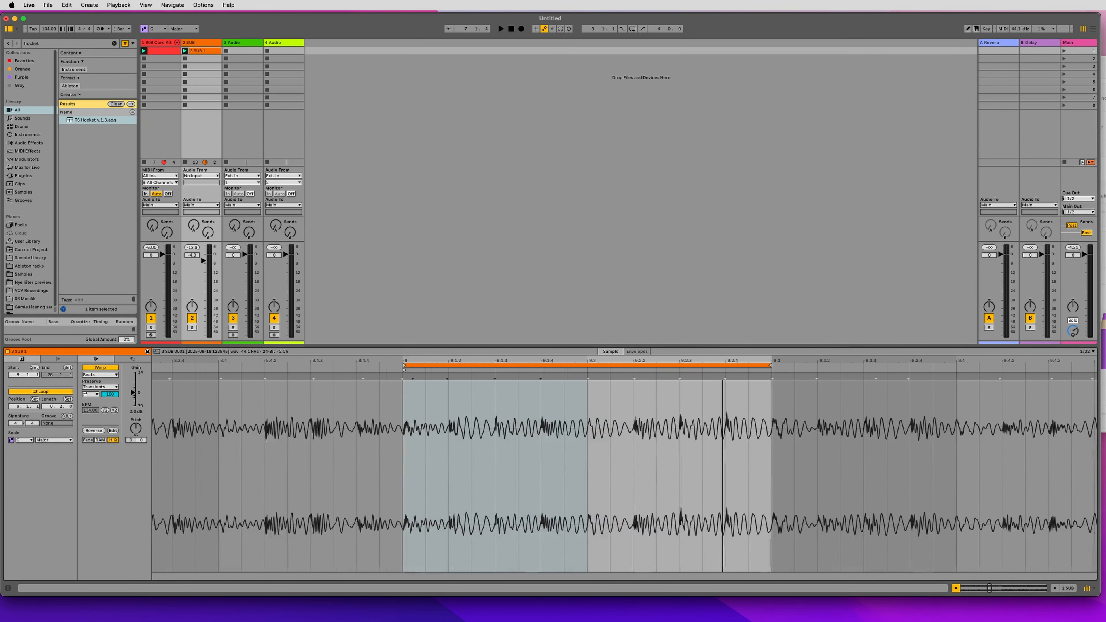
Find the Simple sidechain rack, add it to the SUB track, and unfold its Shaper and Utility devices.
left_click(217, 42)
key("super+f")
type("side")
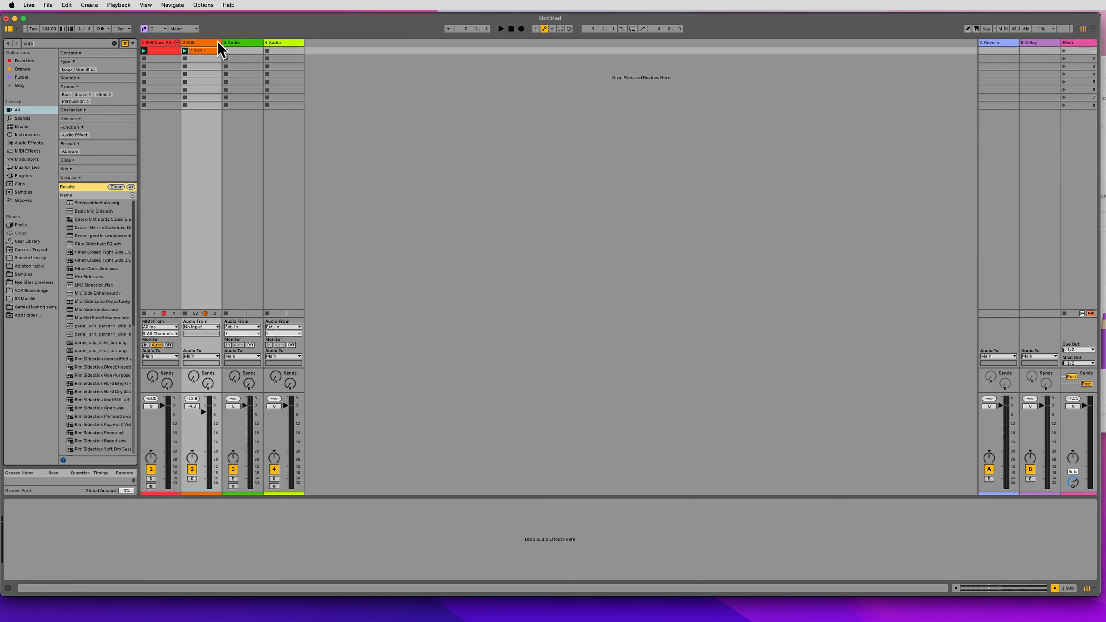
type("chain")
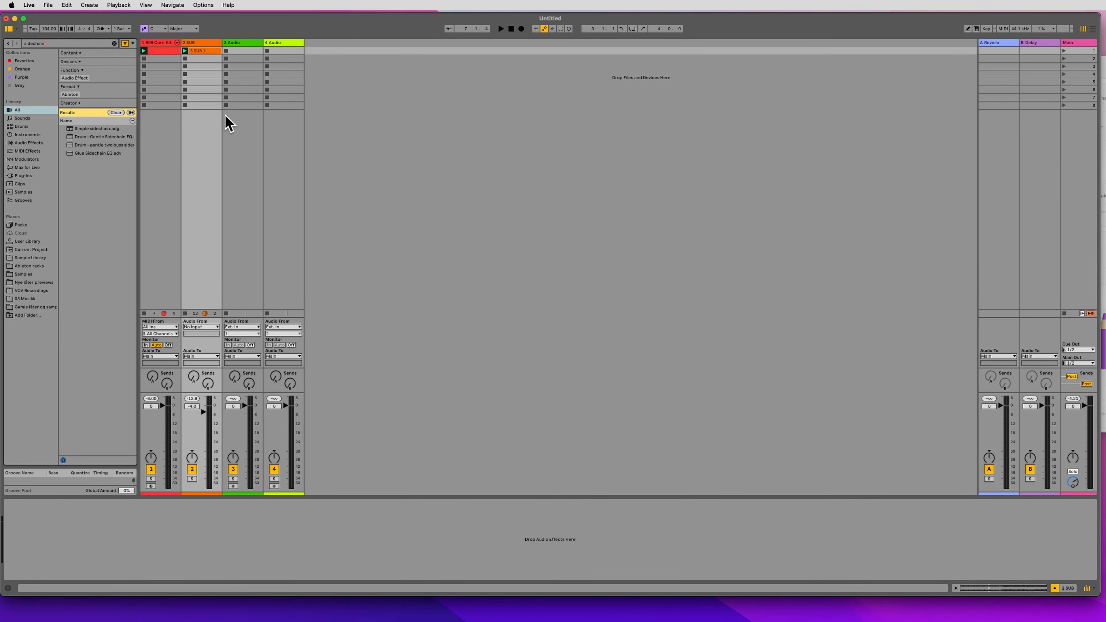
double_click(96, 128)
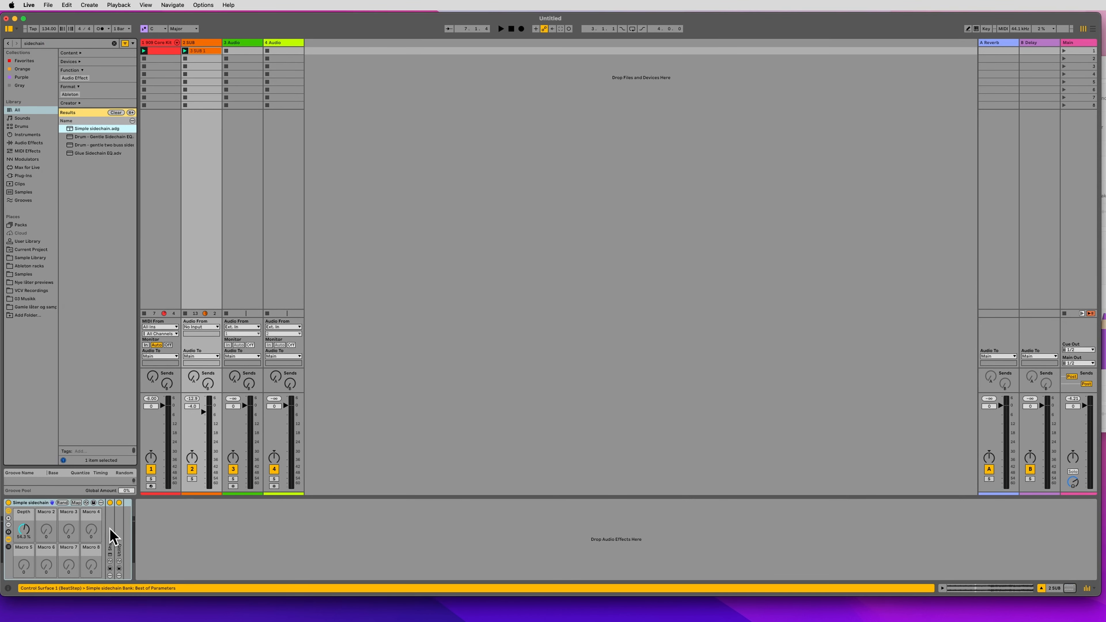
double_click(115, 542)
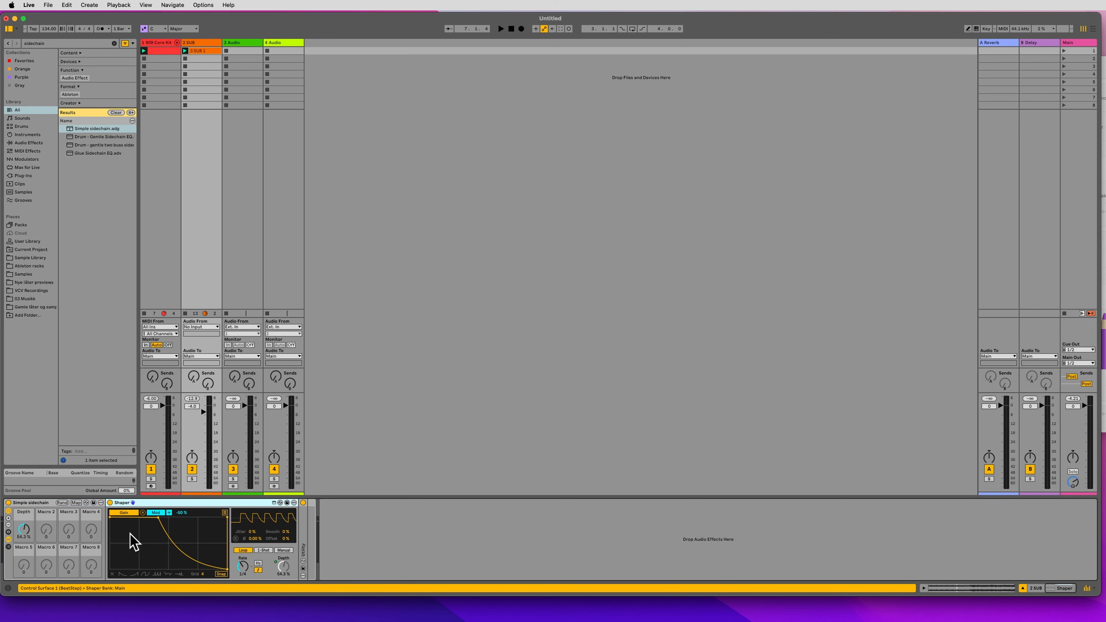
double_click(303, 534)
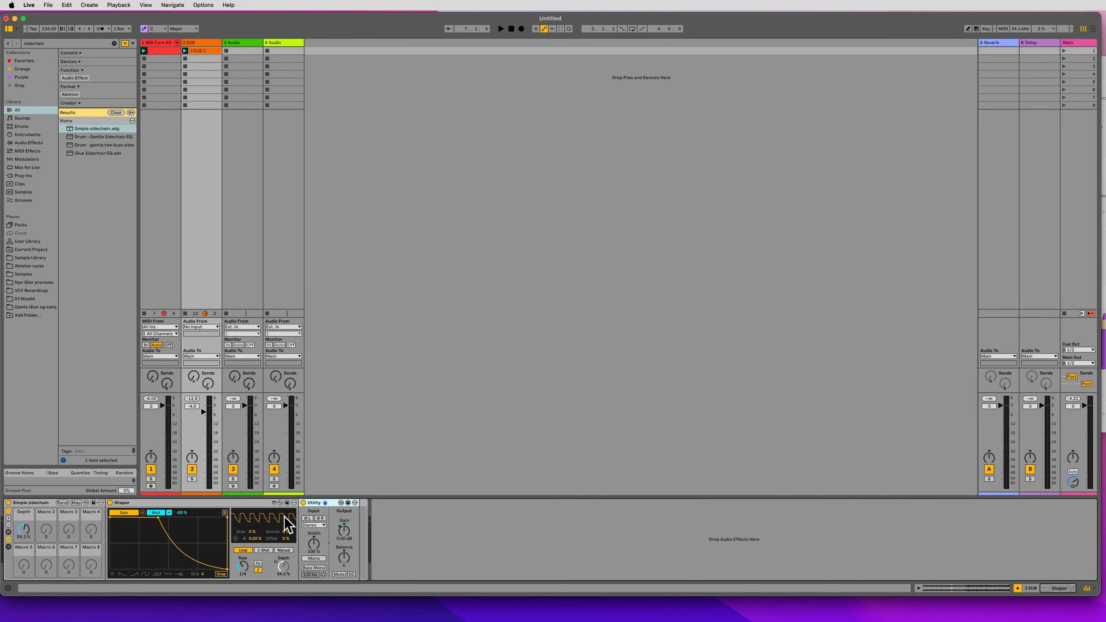
During playback, set the Simple sidechain Depth to 37.6 % and the SUB track's volume to -2.4 dB.
key("space")
mouse_move(24, 530)
left_mouse_down()
mouse_move(24, 575)
mouse_move(24, 541)
left_mouse_up()
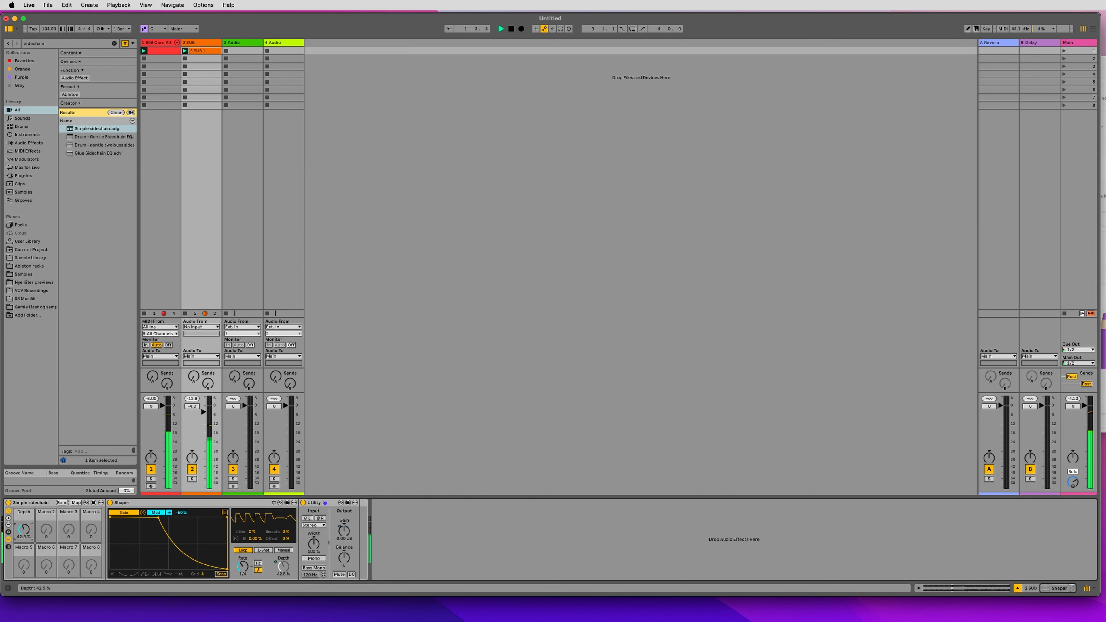
left_click_drag(208, 422, 208, 414)
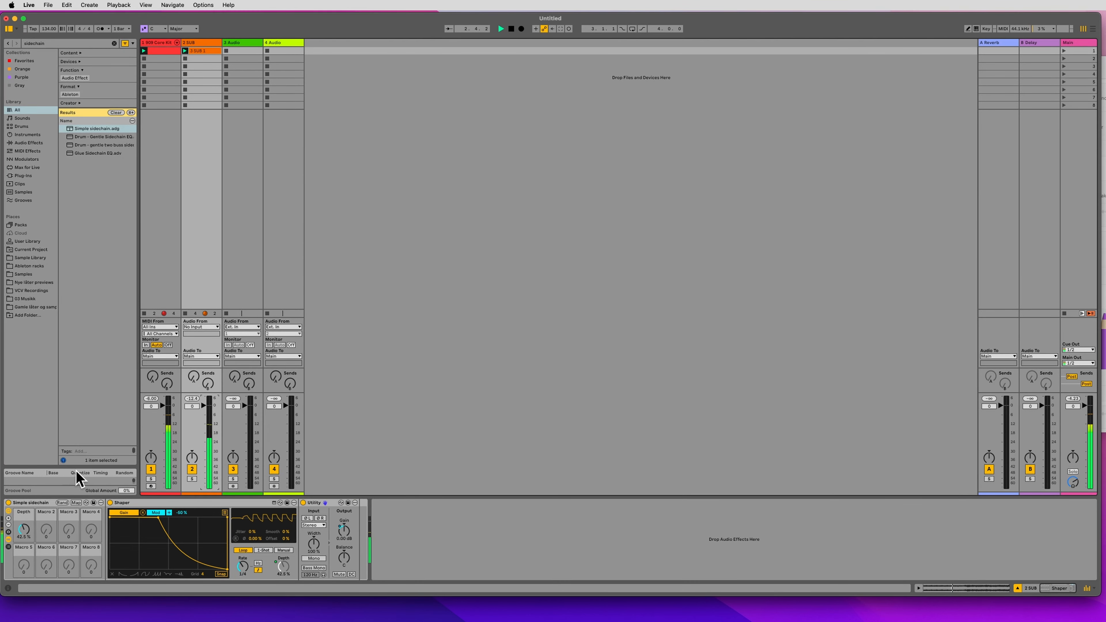
mouse_move(24, 530)
left_mouse_down()
mouse_move(24, 492)
mouse_move(24, 549)
left_mouse_up()
left_click_drag(204, 422, 208, 405)
Add an EQ Eight after the drum rack on the 909 Core Kit track.
left_click(155, 272)
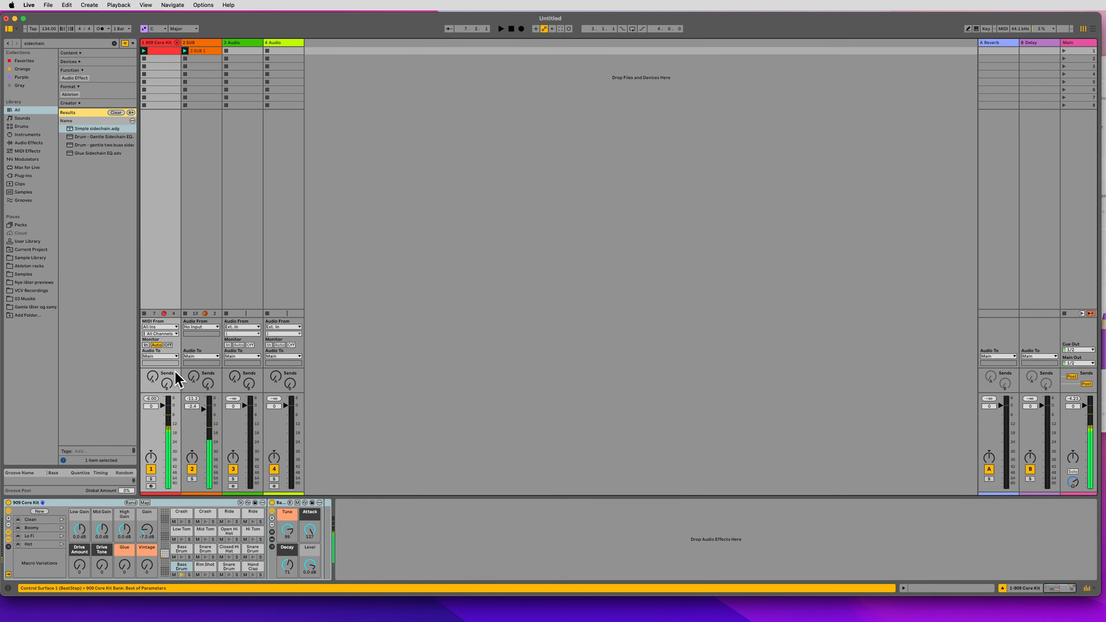
key("super+f")
type("eq")
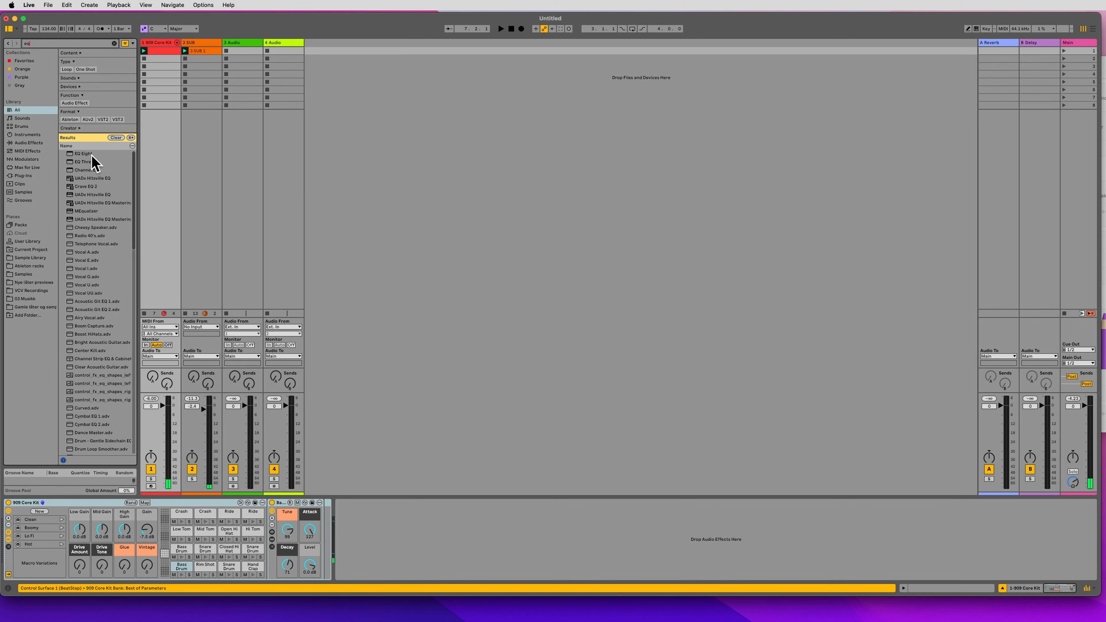
left_click(83, 155)
left_click_drag(83, 155, 413, 535)
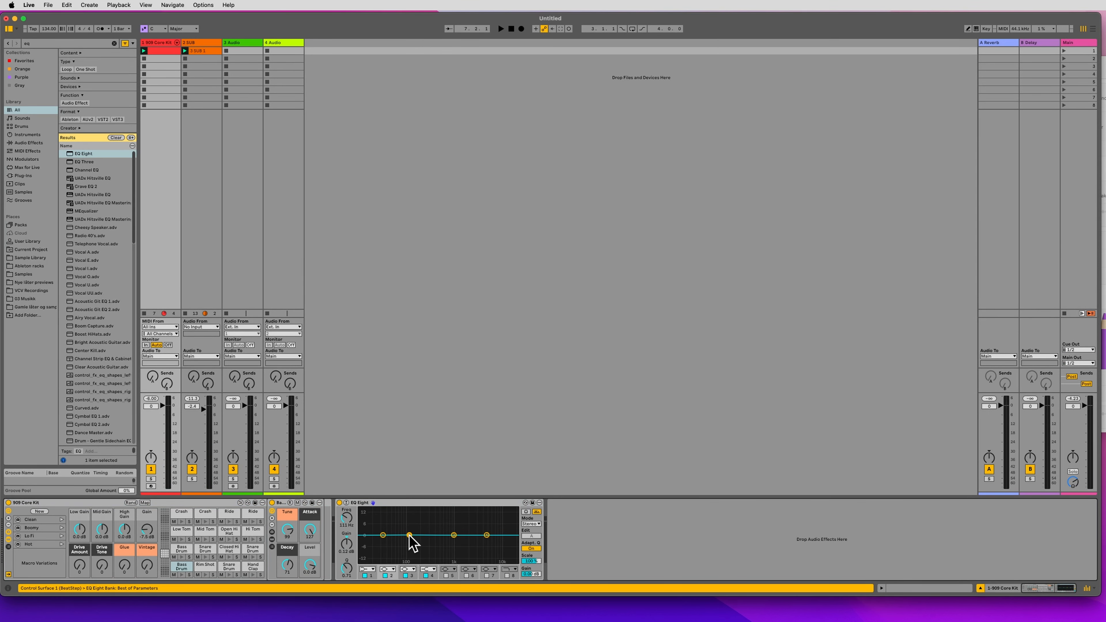
Cut band 2 of the kick's EQ Eight by about 5.6 dB at 186 Hz and check the kick soloed during playback.
key("space")
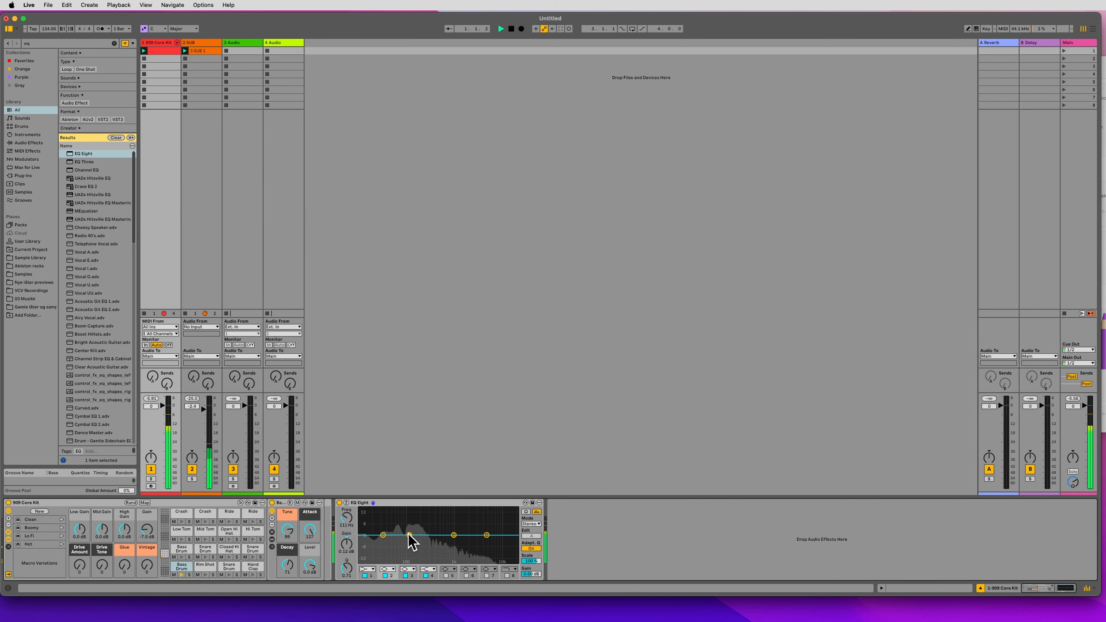
left_click_drag(409, 535, 420, 545)
key("s")
key("s")
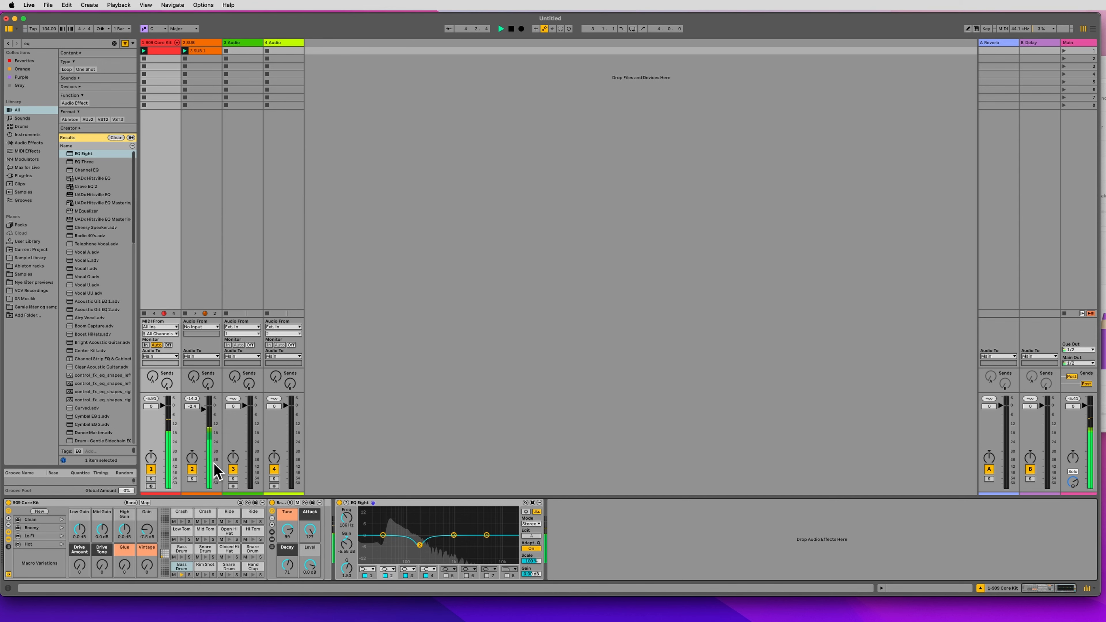
Add an EQ Eight to the SUB track and slightly boost its band 2 around 143 Hz.
left_click(188, 262)
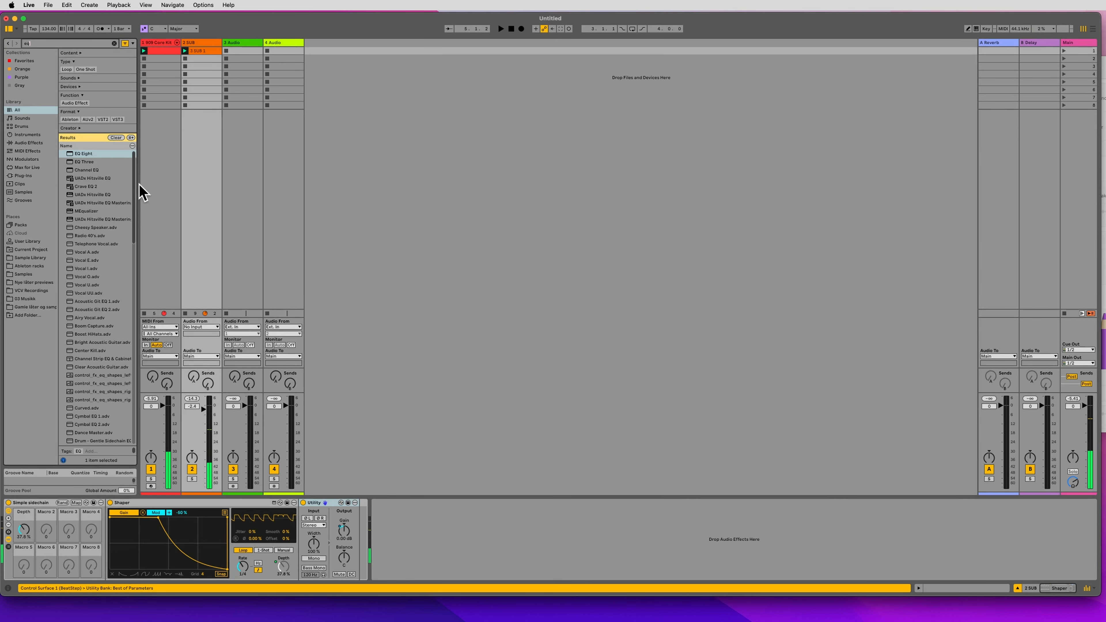
double_click(83, 153)
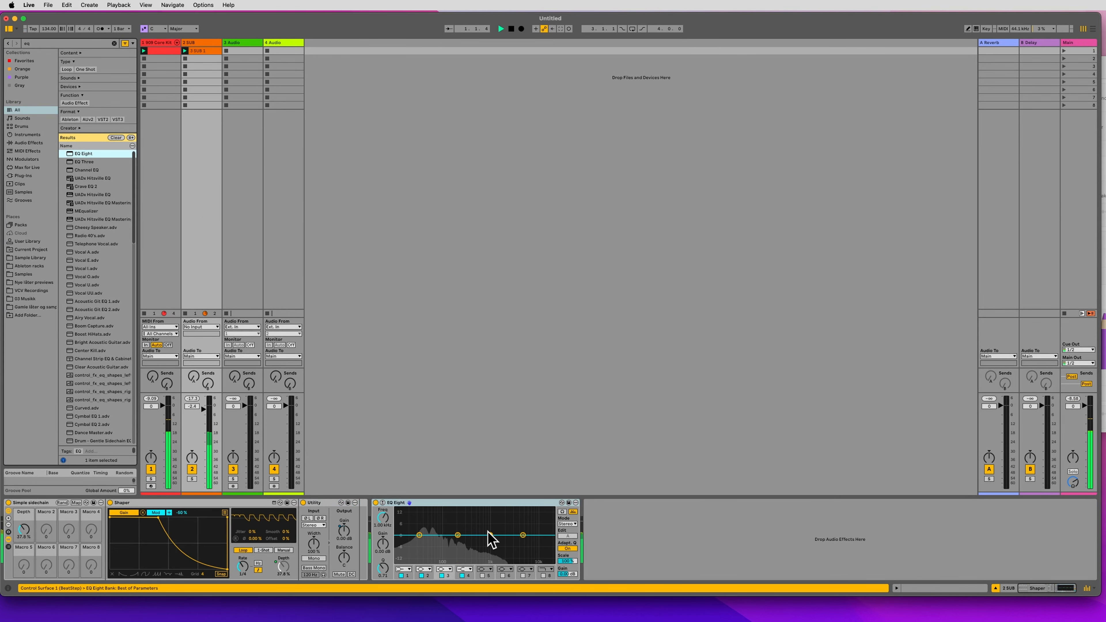
left_click(419, 534)
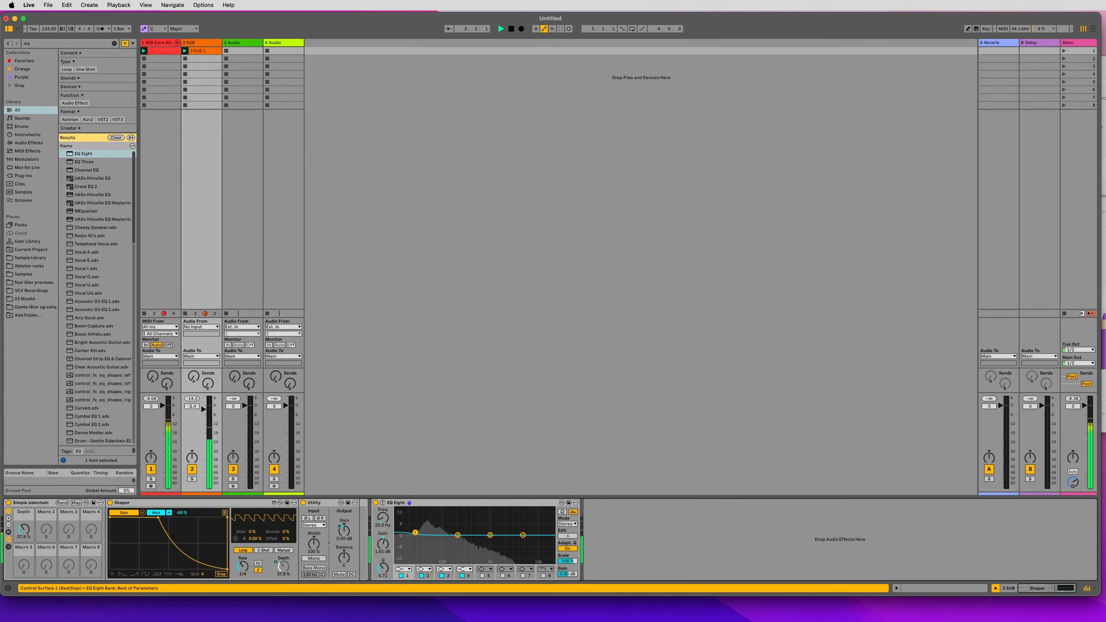
left_click_drag(415, 533, 455, 537)
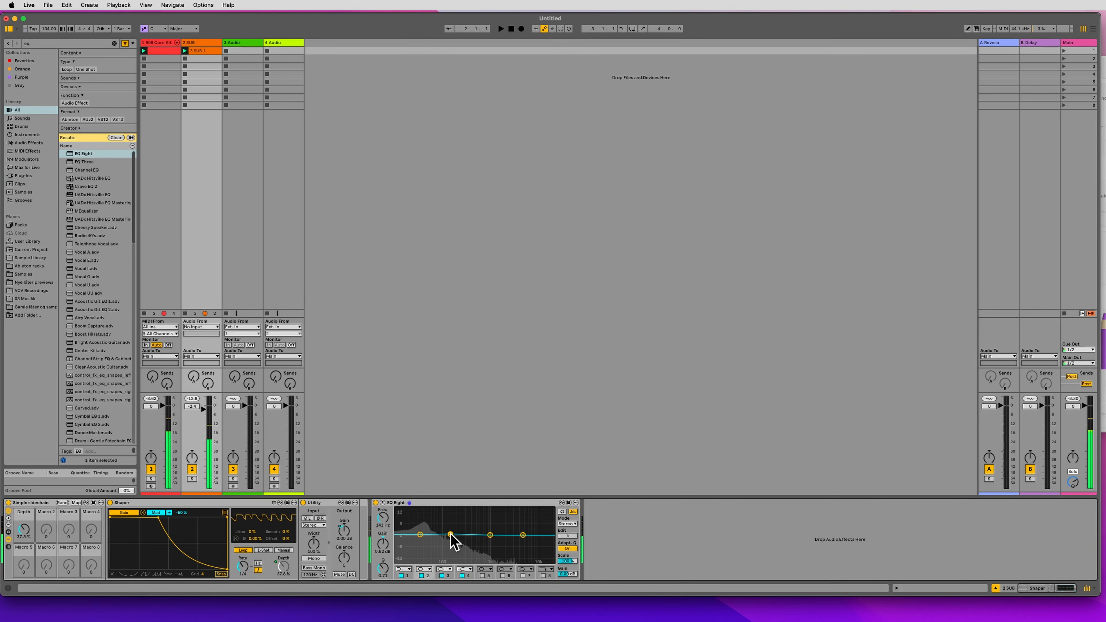
Compare the SUB and kick EQ curves and move the dip in the kick's EQ Eight down to about 156 Hz.
left_click(160, 262)
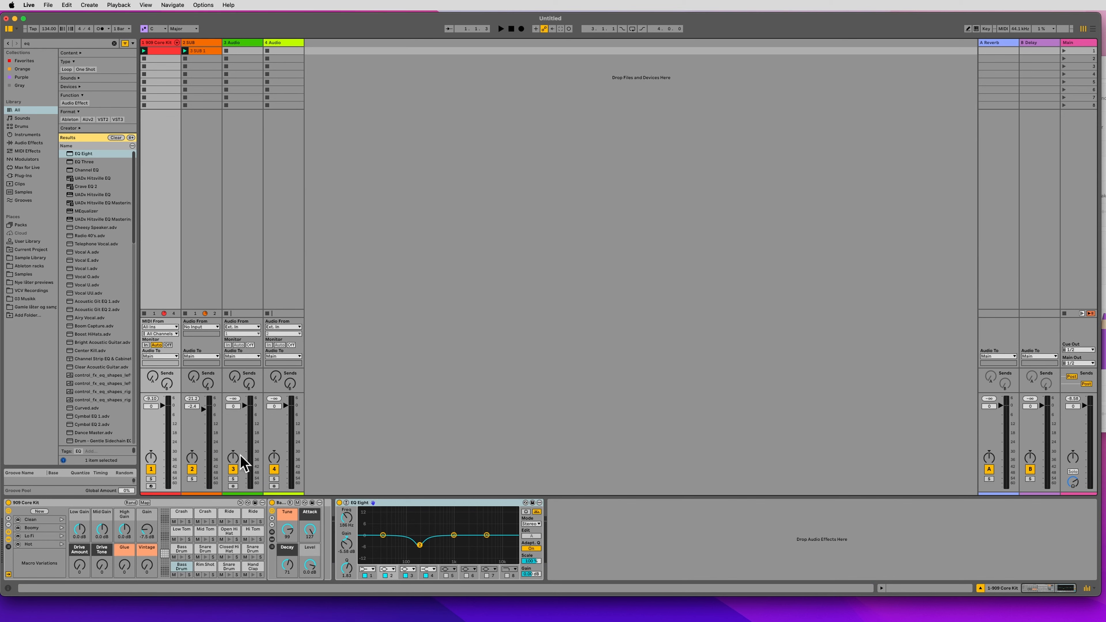
left_click(204, 286)
left_click(162, 275)
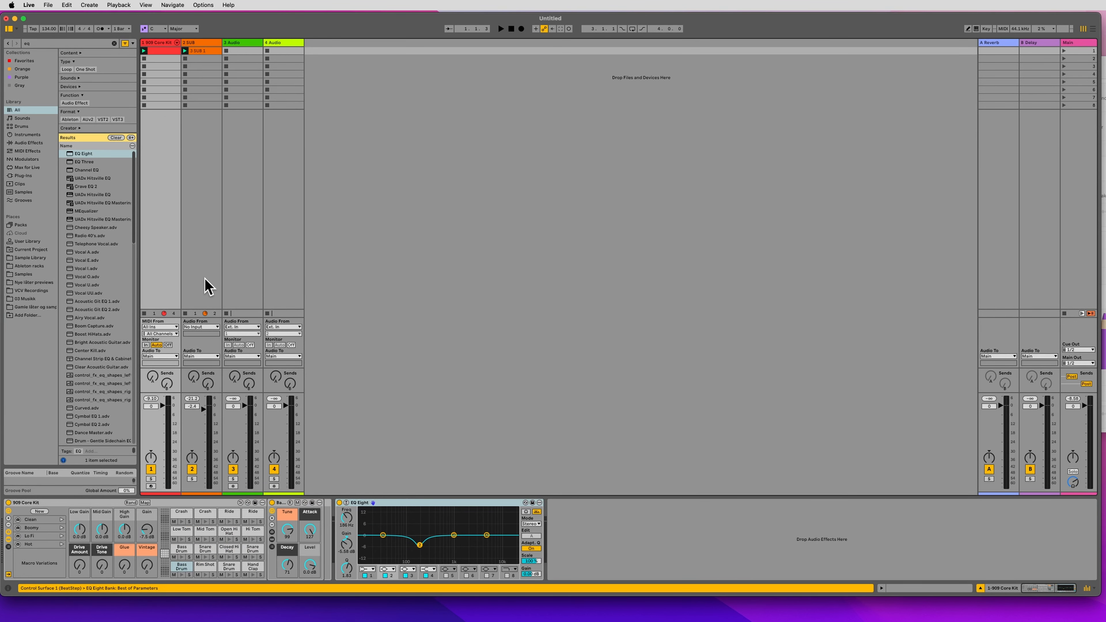
left_click(205, 279)
left_click(161, 236)
left_click_drag(419, 545, 415, 545)
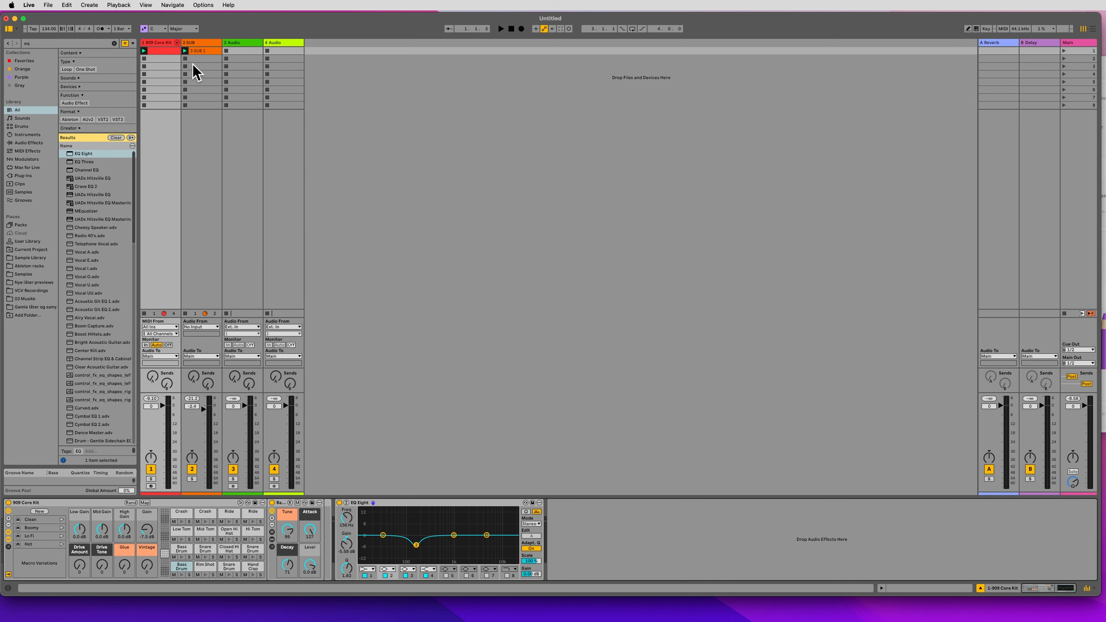
Play the SUB track soloed and bypass its Simple sidechain rack.
left_click(204, 44)
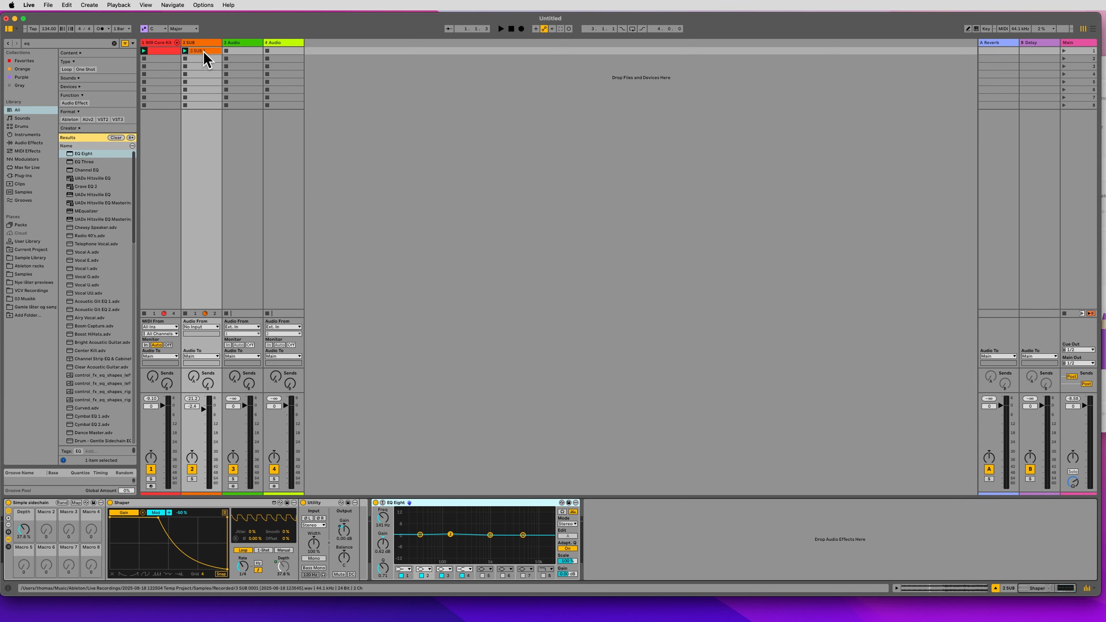
key("s")
key("space")
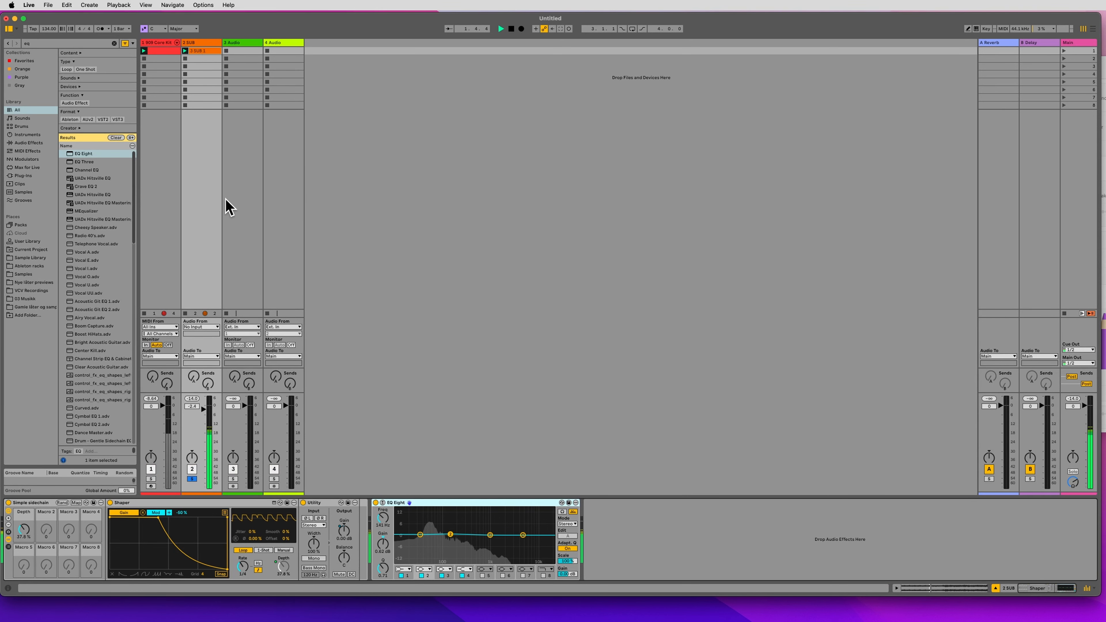
left_click(9, 502)
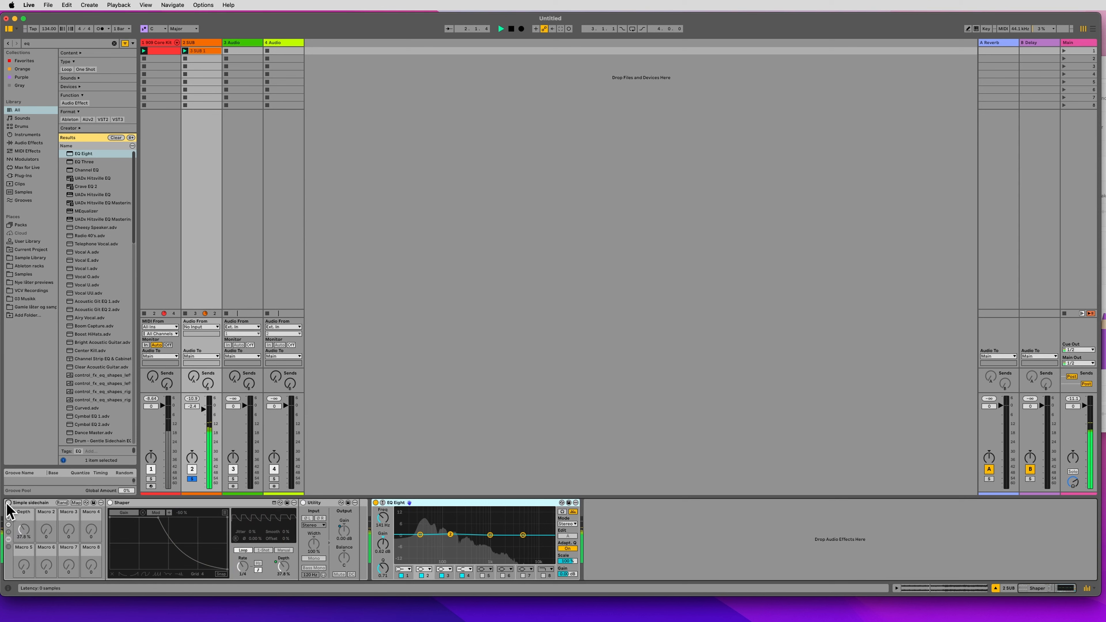
Open the SUB clip with a 1/16 grid and adjust its Beats transient envelope while playing it soloed.
left_click(203, 51)
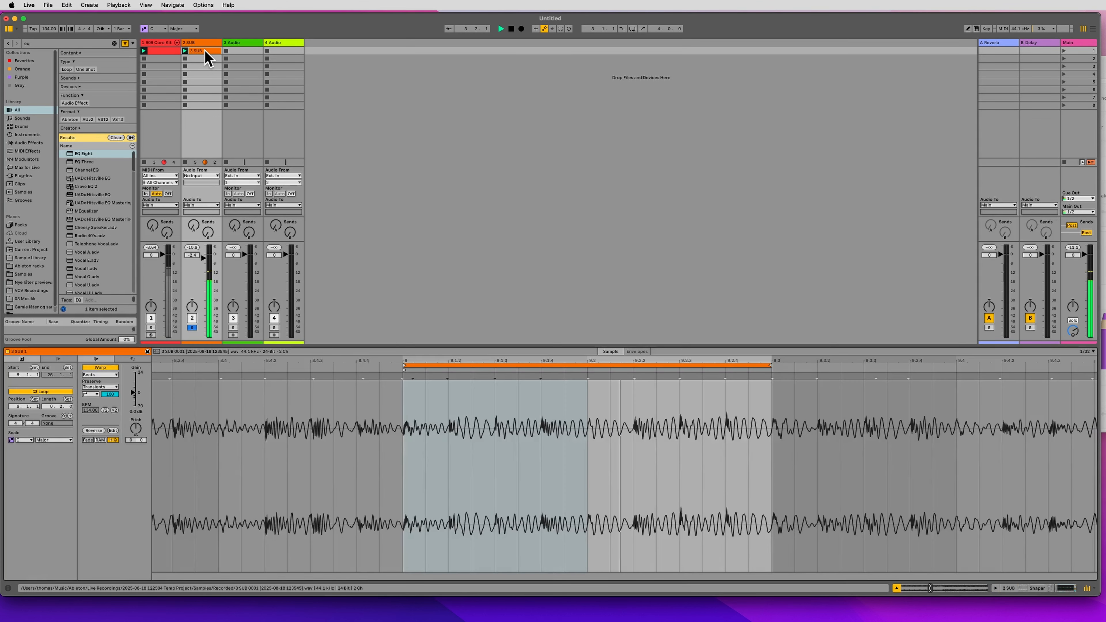
key("super+2")
left_click(586, 447)
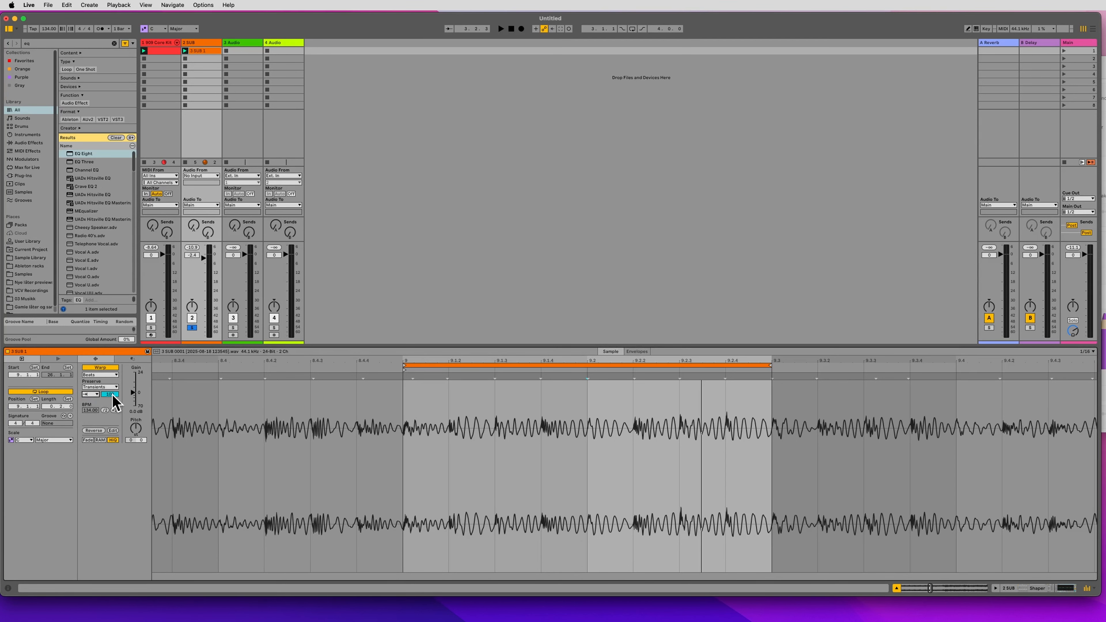
left_click_drag(113, 394, 114, 364)
key("space")
key("space")
key("space")
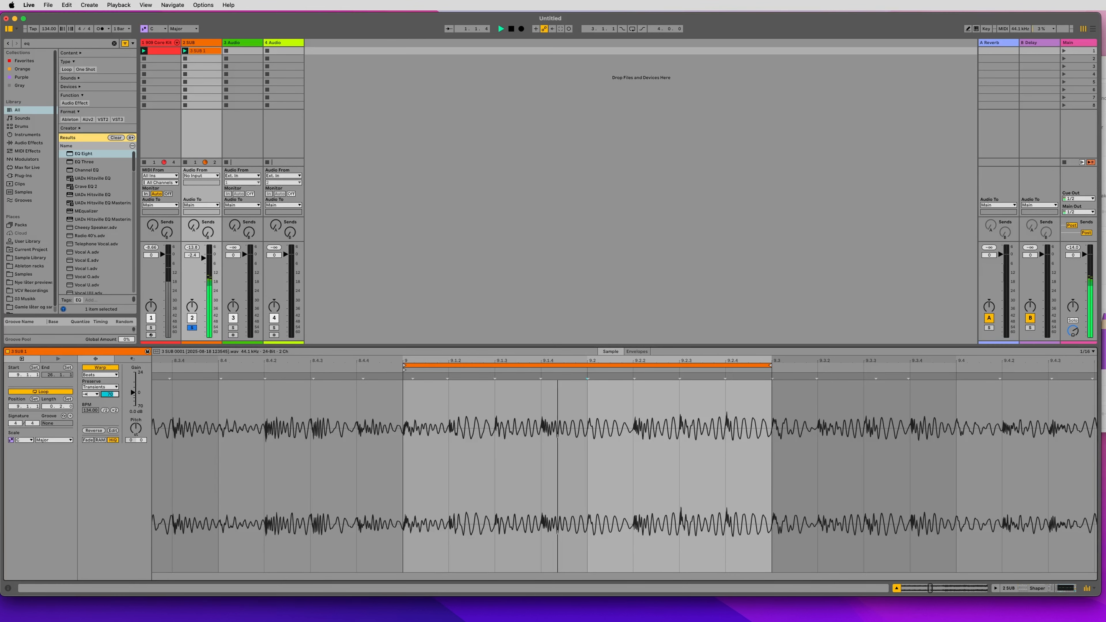
Raise the SUB track's volume to -0.2 dB and audition 1/16 and Transients as the clip's Preserve setting with different envelope amounts.
left_click_drag(203, 268, 203, 265)
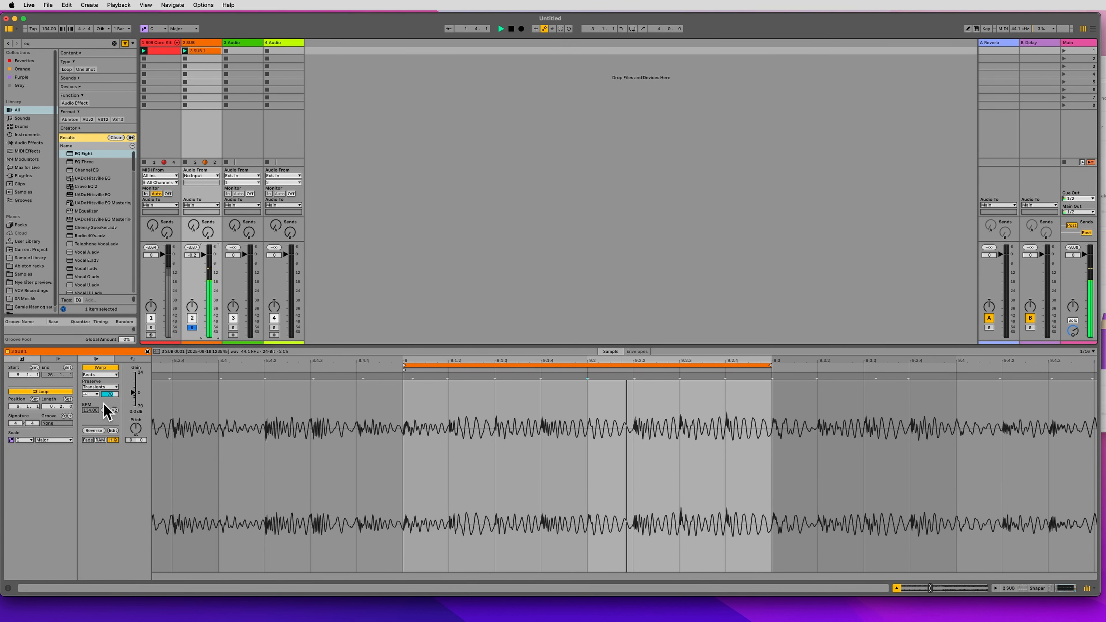
left_click_drag(109, 394, 109, 411)
left_click(100, 387)
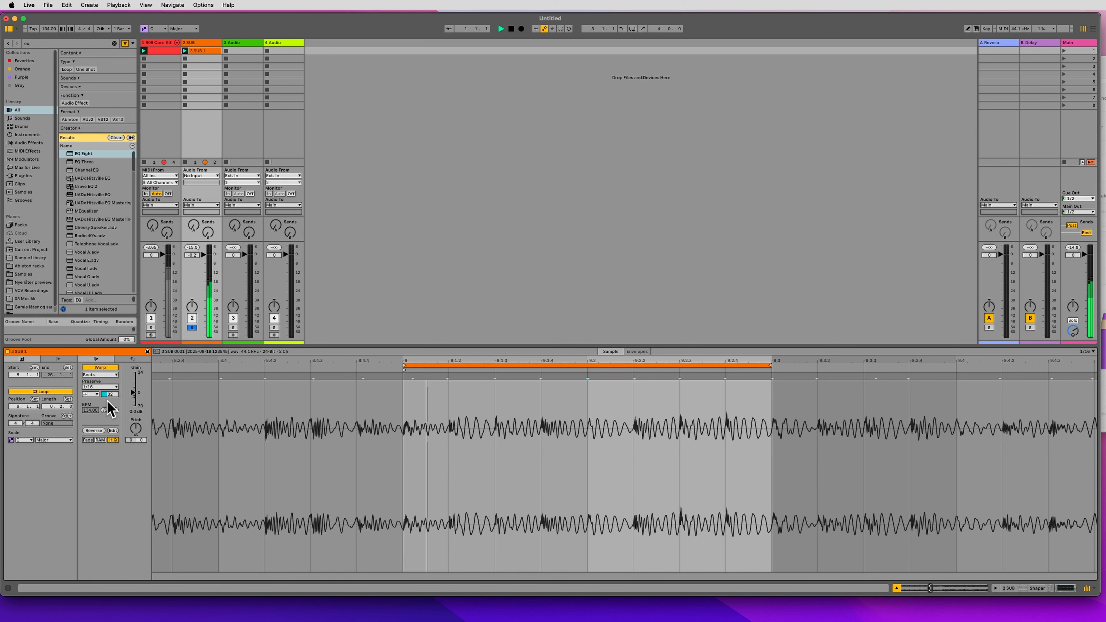
left_click_drag(109, 396, 108, 405)
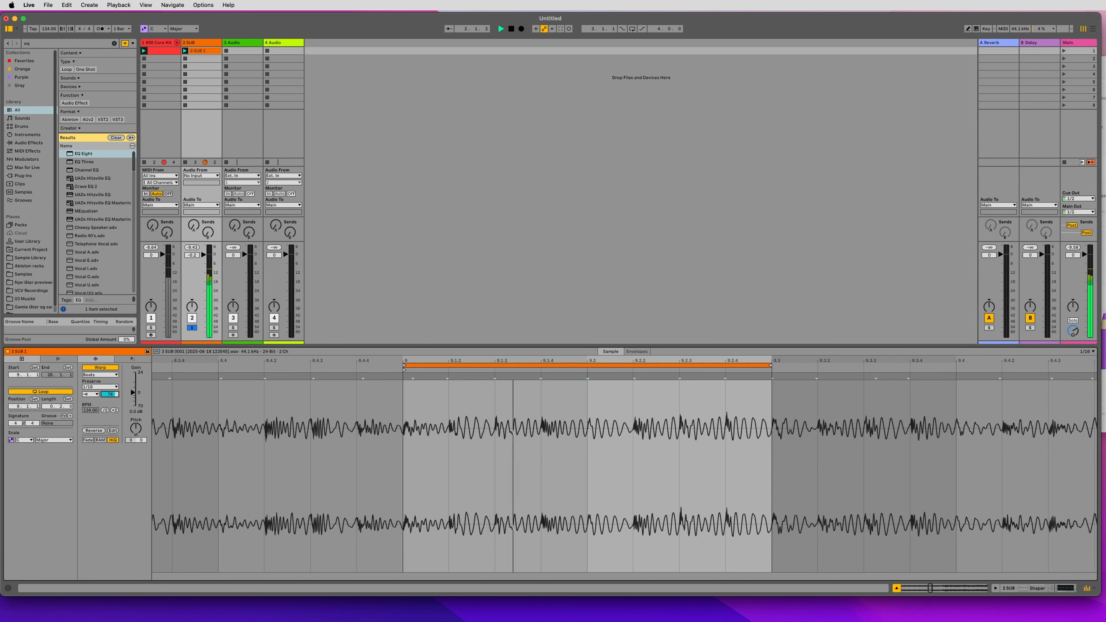
left_click(100, 386)
left_click(93, 432)
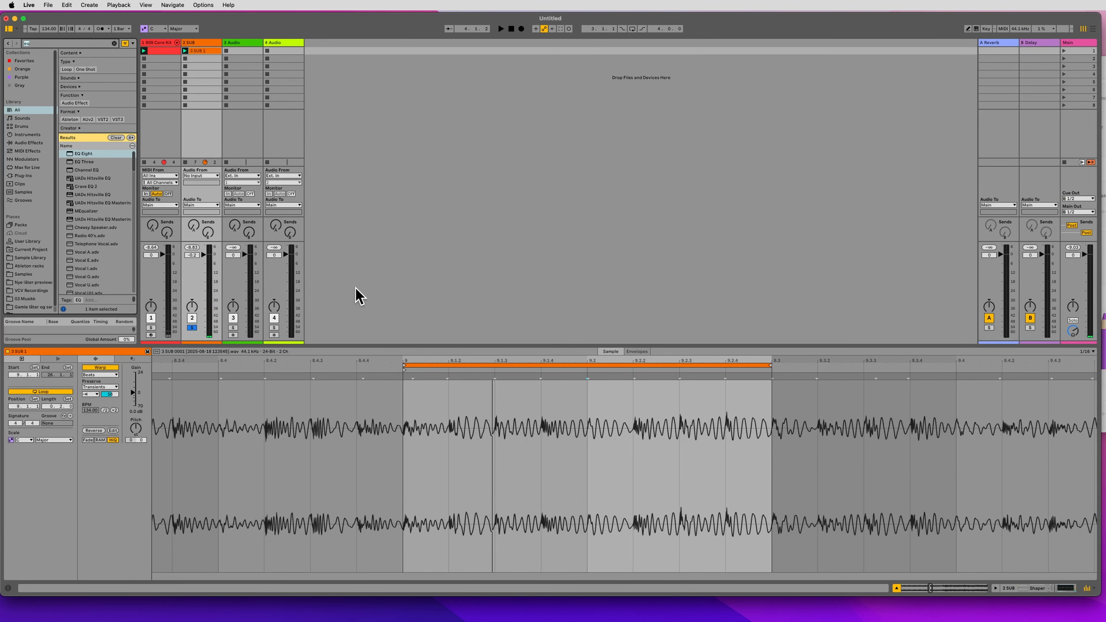
Search the browser for mpc and load the MPC60 16 Swing 52 groove into the groove pool.
type("mpc")
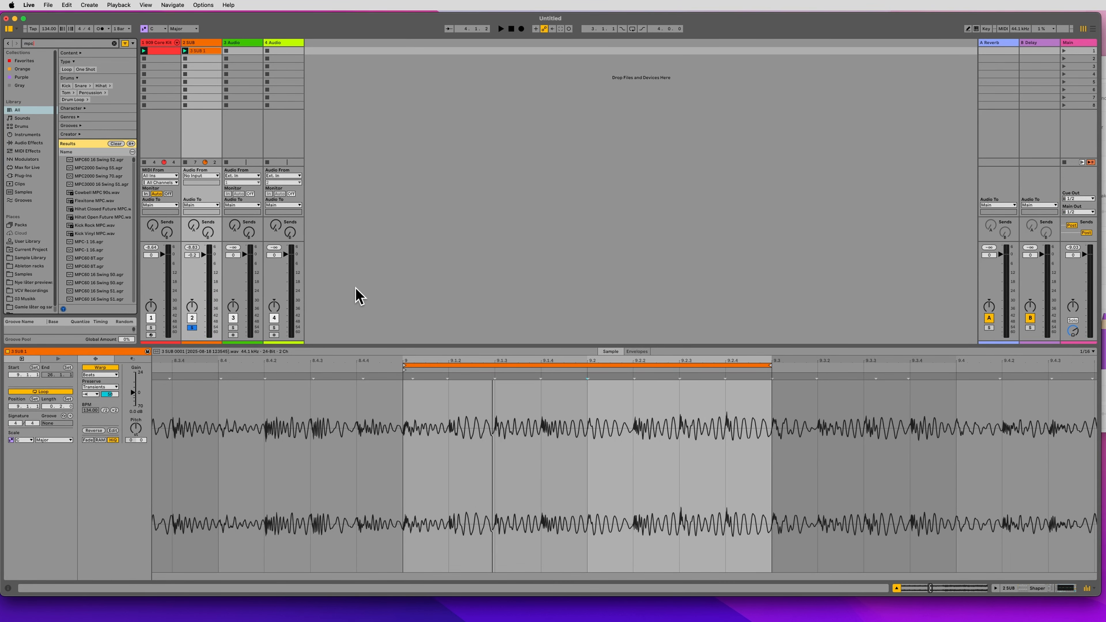
key("Down")
key("Return")
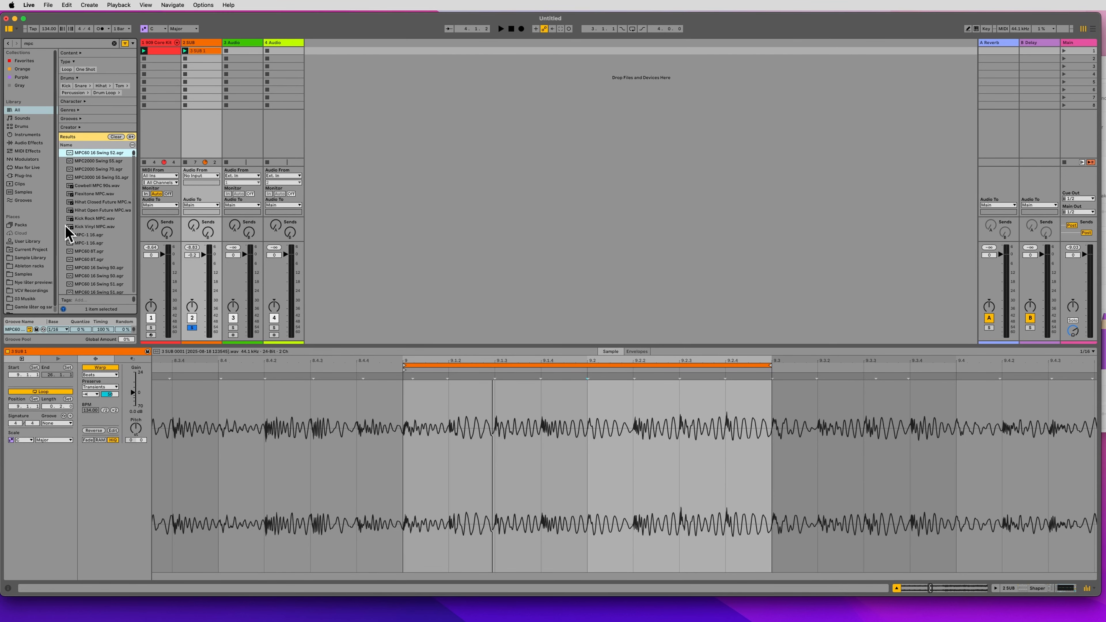
left_click(70, 43)
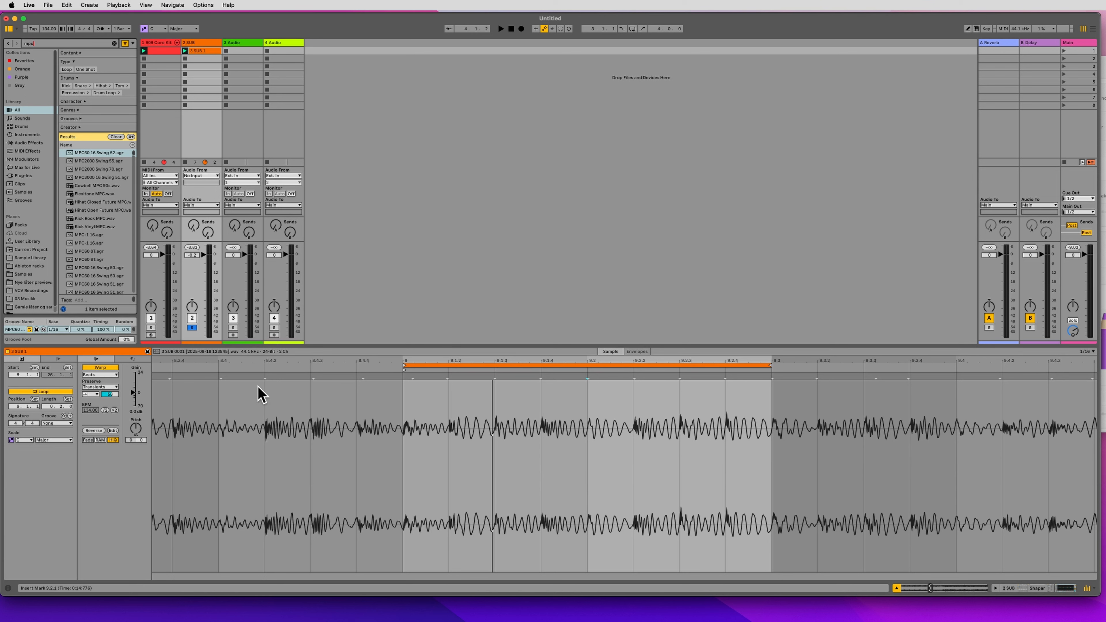
Assign the MPC60 16 Swing 52 groove to the SUB clip and compare it with no groove during playback.
left_click(53, 423)
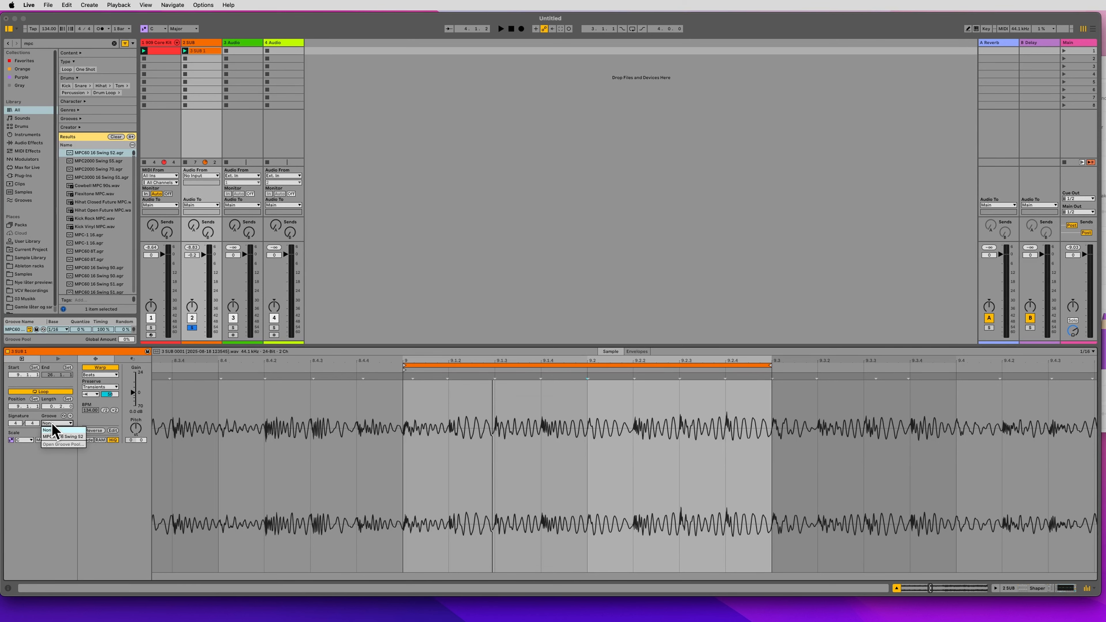
left_click(56, 432)
key("space")
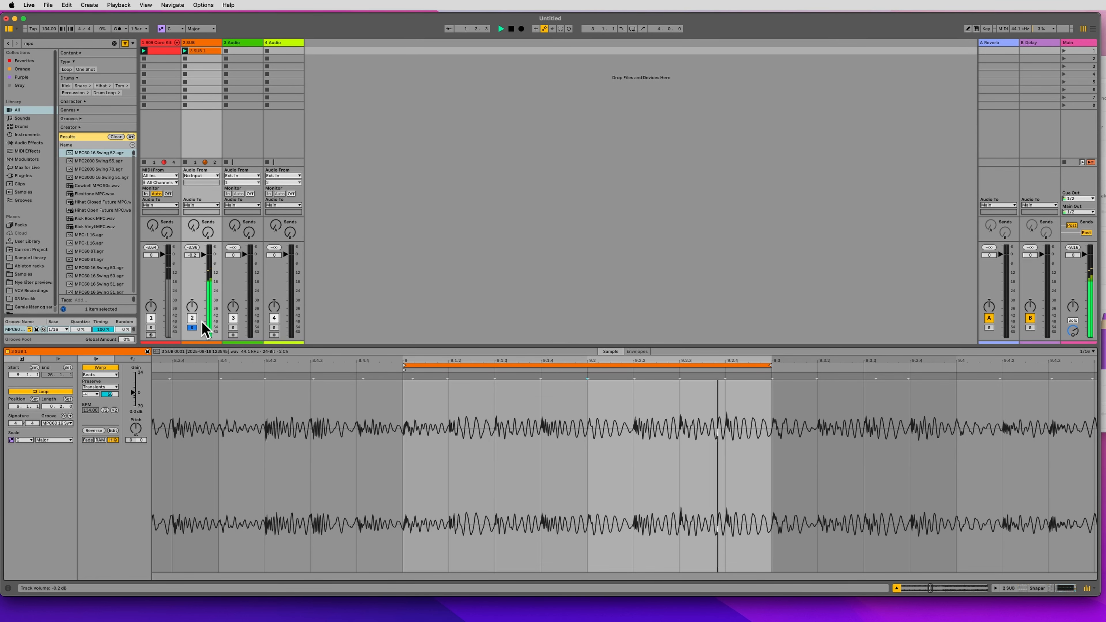
left_click(57, 423)
left_click(56, 430)
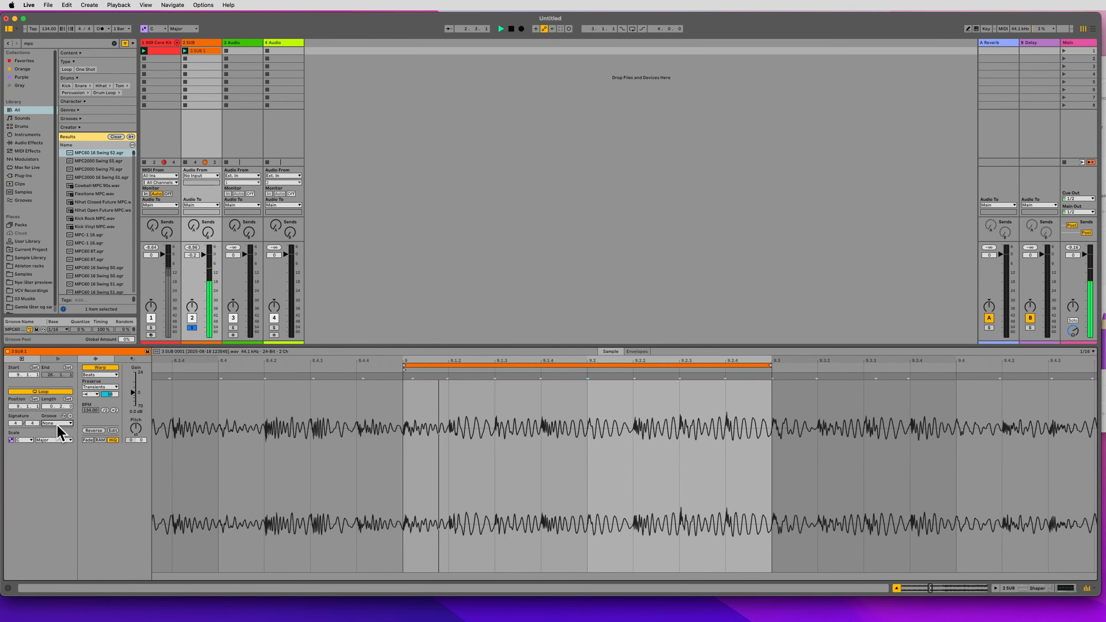
left_click(57, 423)
left_click(56, 431)
Set the SUB clip's Preserve setting to 1/16 and lower its transient envelope.
left_click(102, 387)
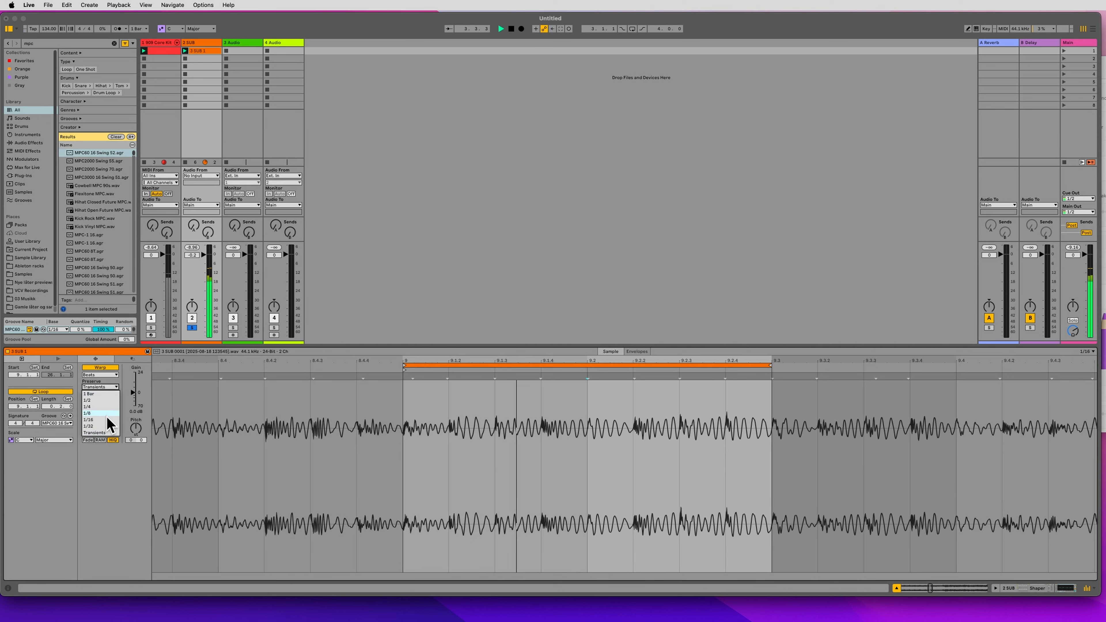
left_click(107, 417)
left_click_drag(110, 394, 110, 412)
Compare the SUB clip without a groove and with MPC60 16 Swing 52 against the metronome.
left_click(66, 423)
left_click(61, 429)
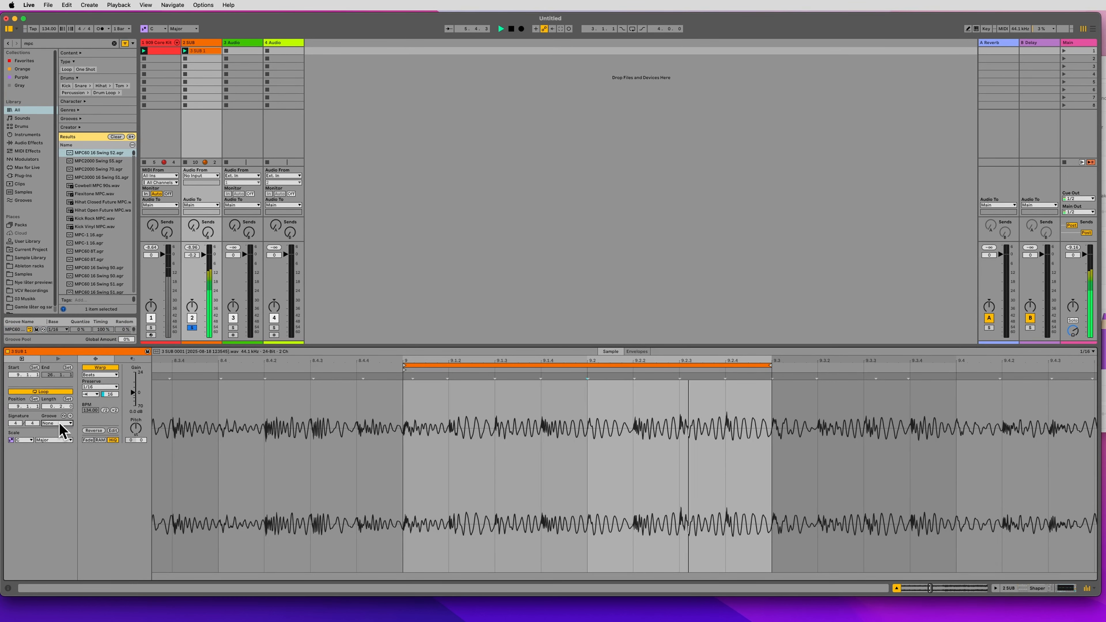
left_click(108, 28)
left_click(163, 61)
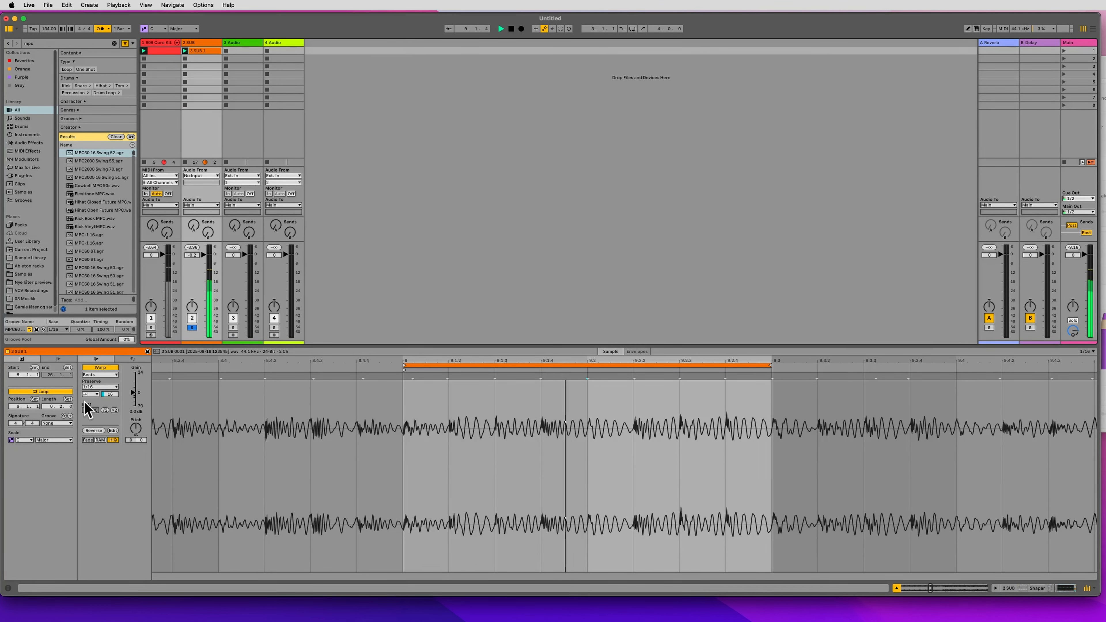
left_click(69, 423)
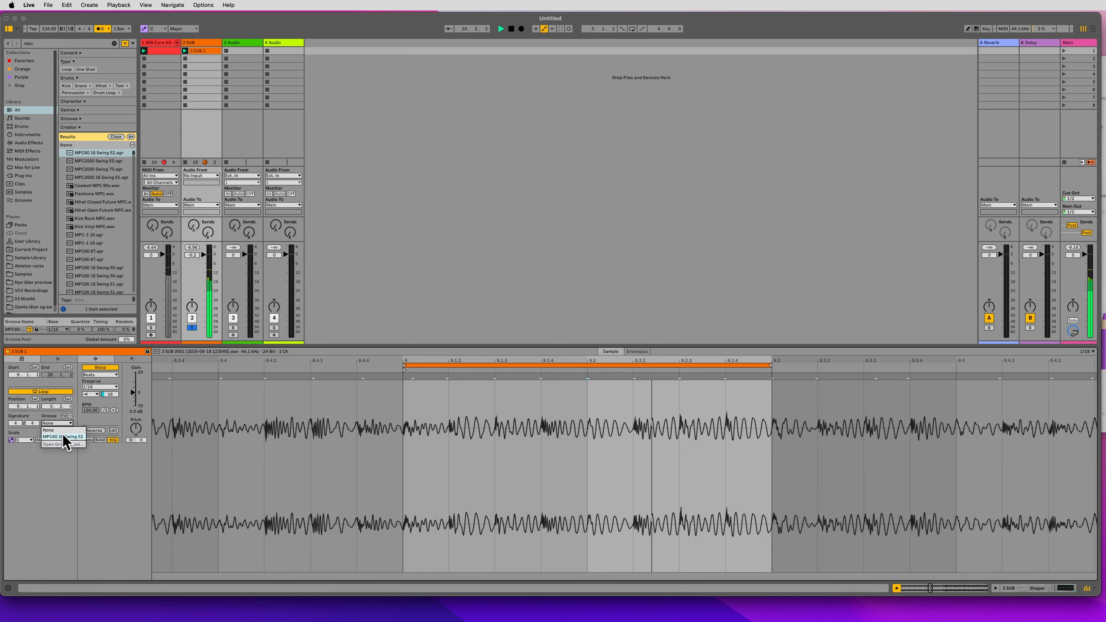
left_click(62, 435)
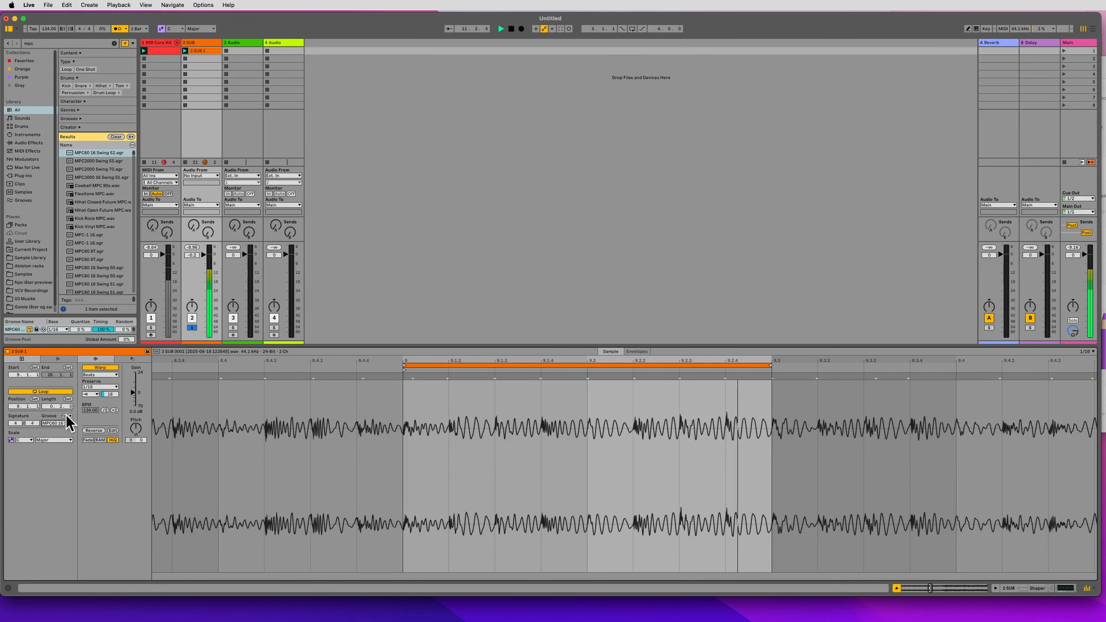
left_click(116, 28)
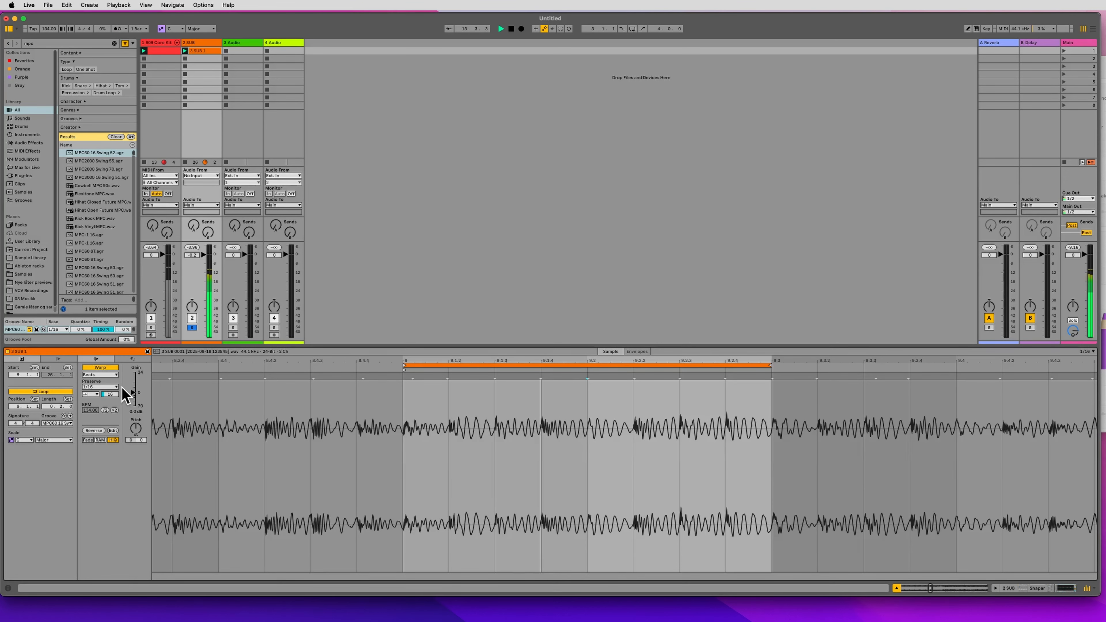
Raise the SUB clip's transient envelope and rebalance the unsoloed track's volume against the kick during playback.
mouse_move(112, 393)
left_mouse_down()
mouse_move(113, 373)
mouse_move(112, 388)
left_mouse_up()
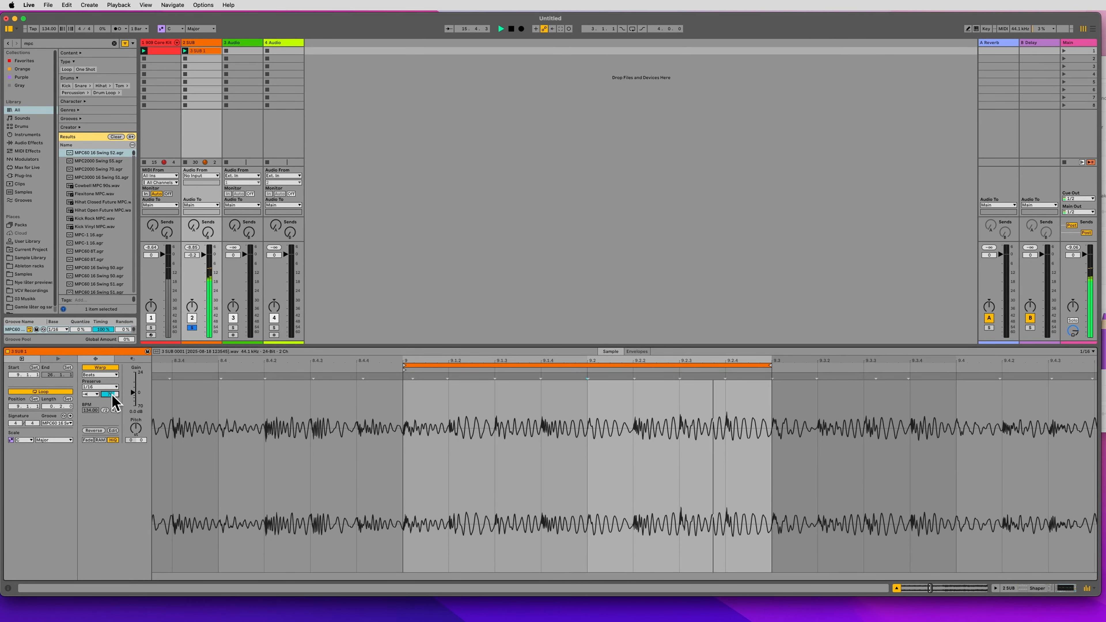
left_click(192, 328)
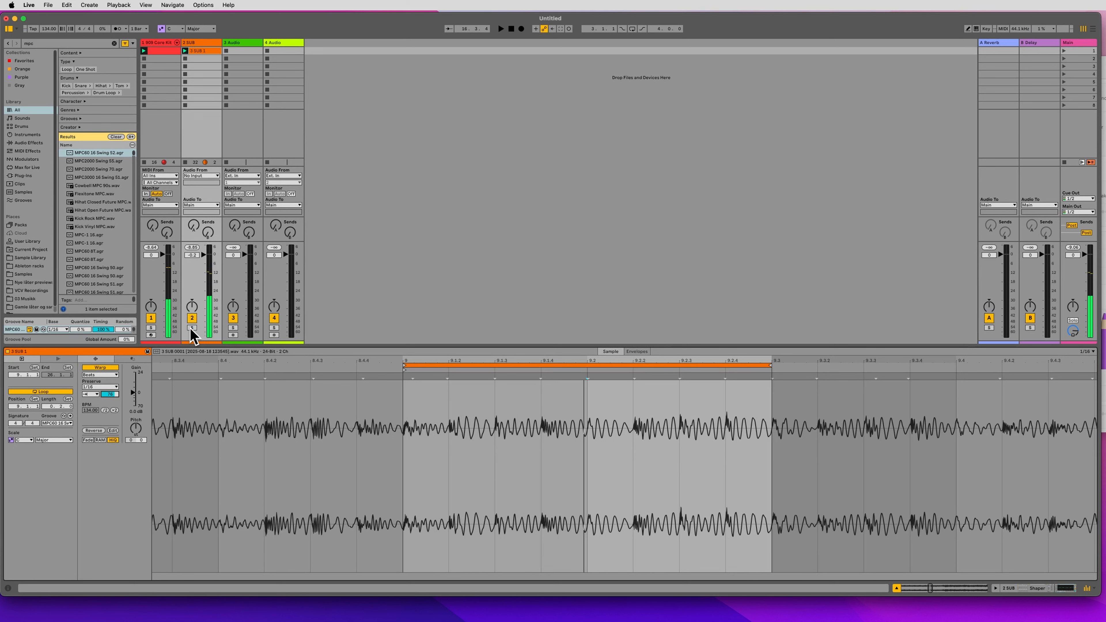
key("space")
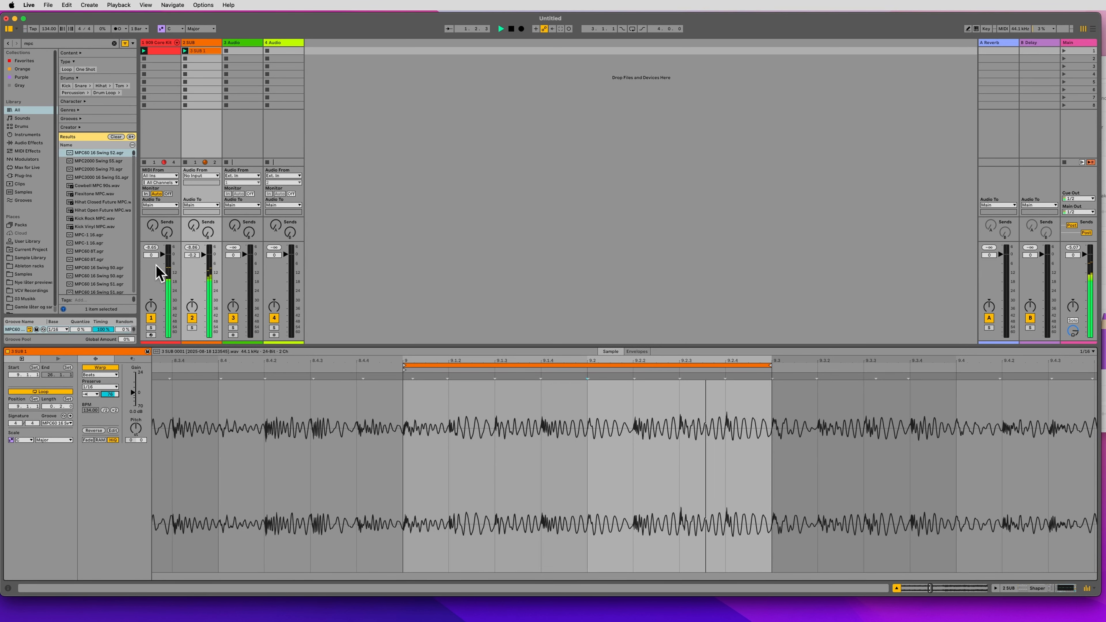
left_click_drag(204, 255, 203, 261)
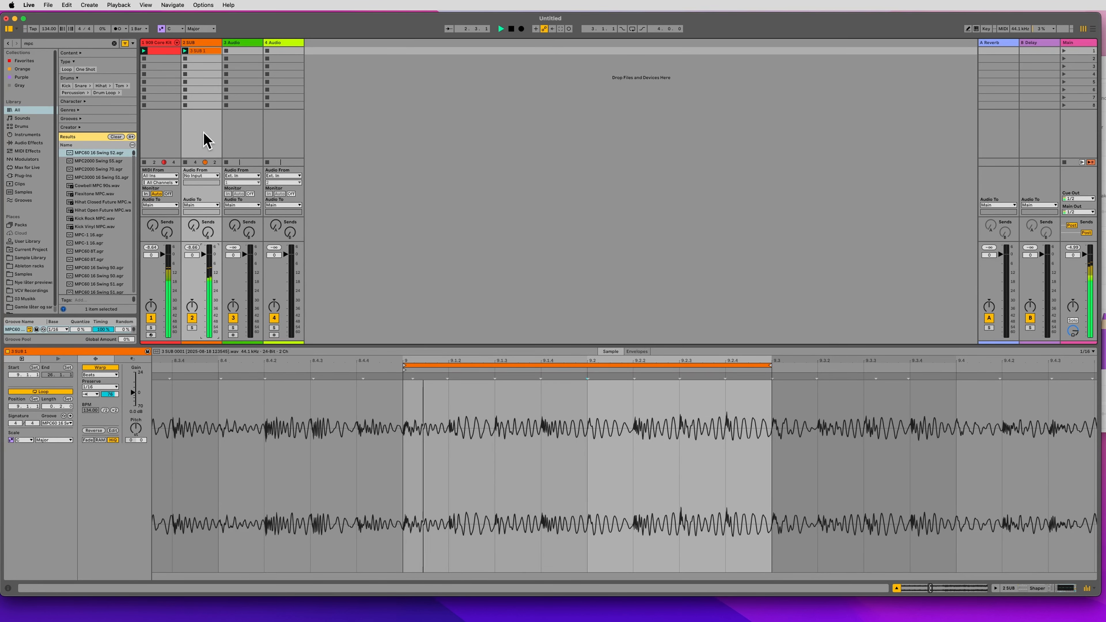
Cut band 2 of the SUB track's EQ Eight with a Q of 0.36, sweeping it between about 220 and 484 Hz.
left_click(199, 140)
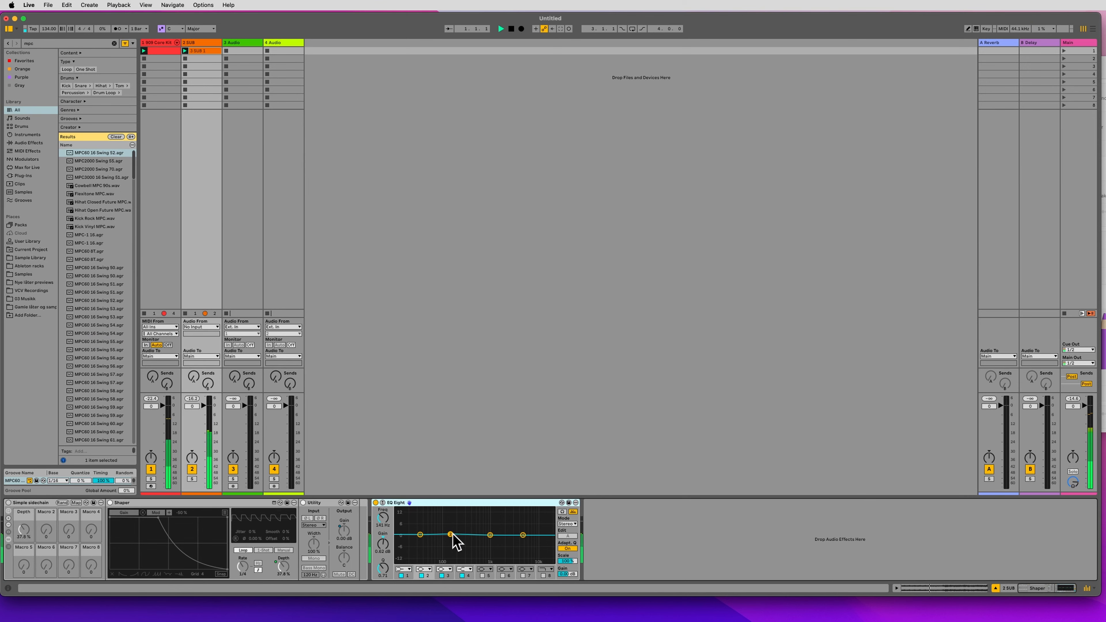
left_click_drag(450, 534, 471, 550)
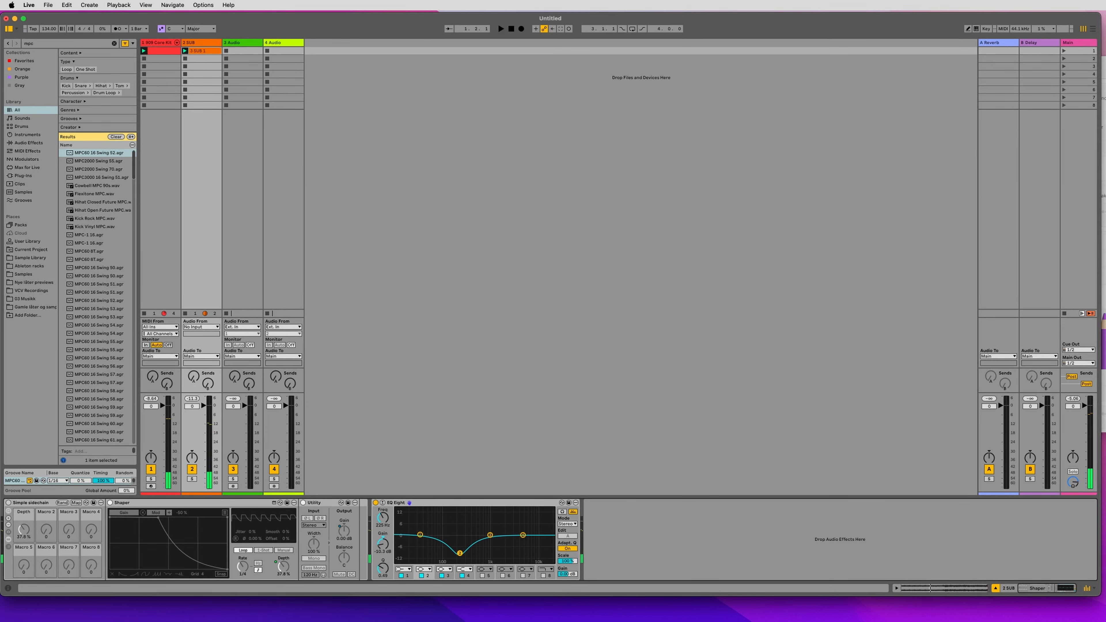
key("space")
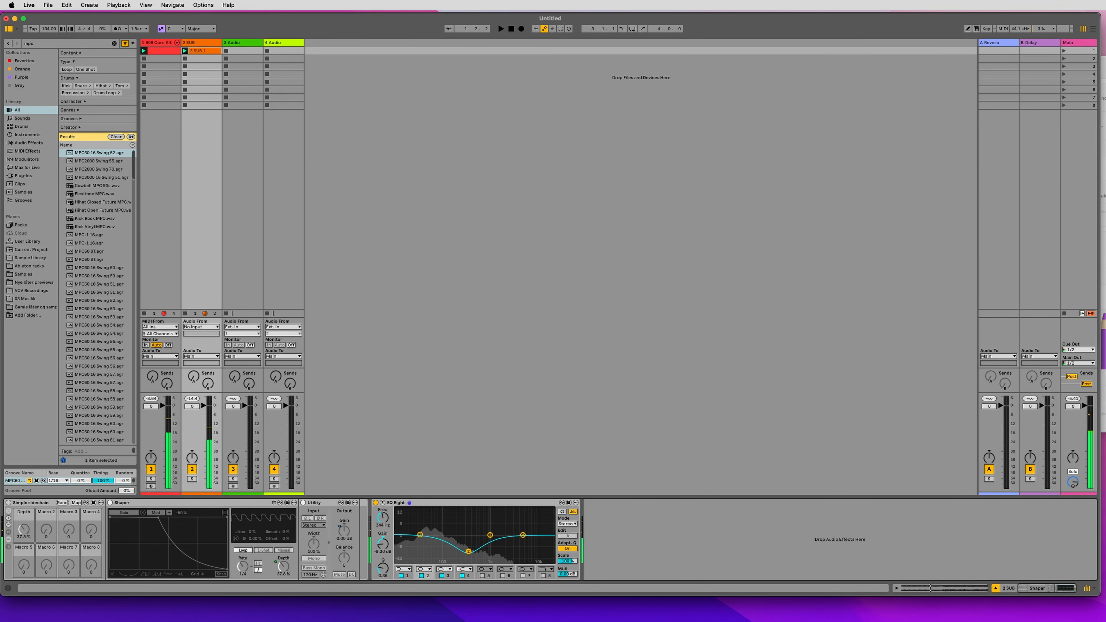
left_click_drag(468, 551, 470, 551)
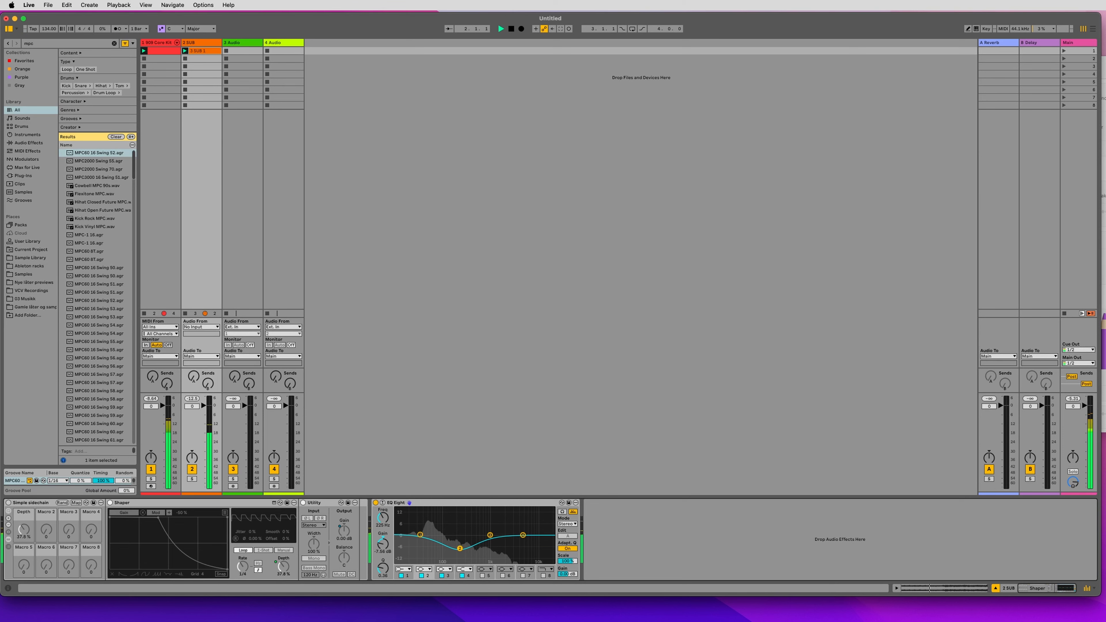
key("space")
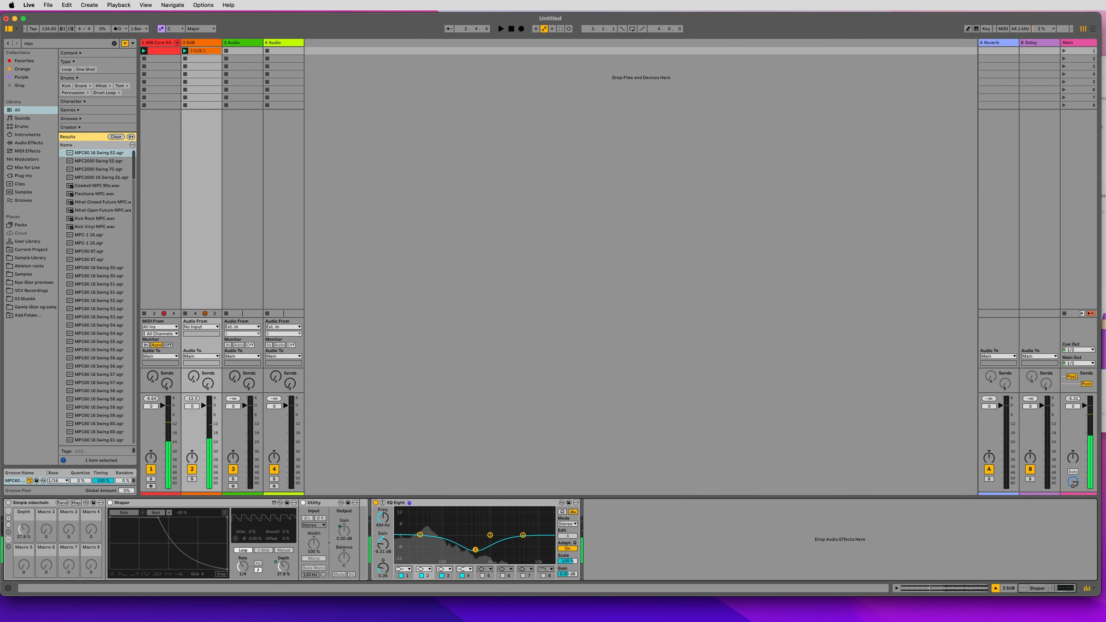
Set band 2 of the SUB EQ Eight to about -6.1 dB at 257 Hz and cut band 4 about 8.6 dB near 613 Hz.
mouse_move(468, 548)
left_mouse_down()
mouse_move(501, 544)
mouse_move(482, 550)
left_mouse_up()
key("space")
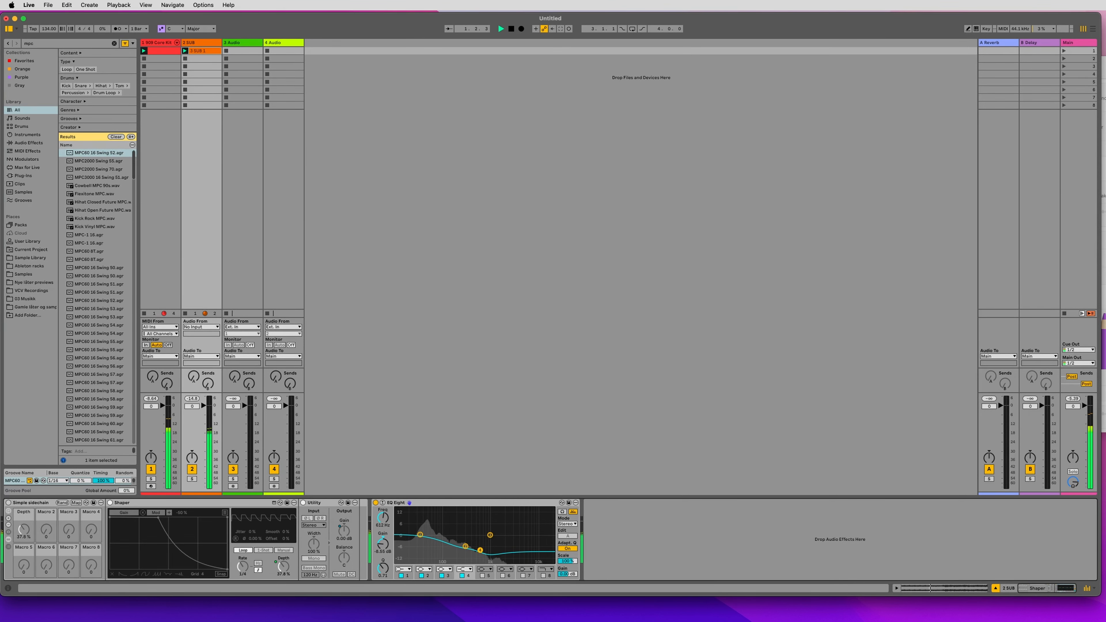
key("space")
left_click(465, 546)
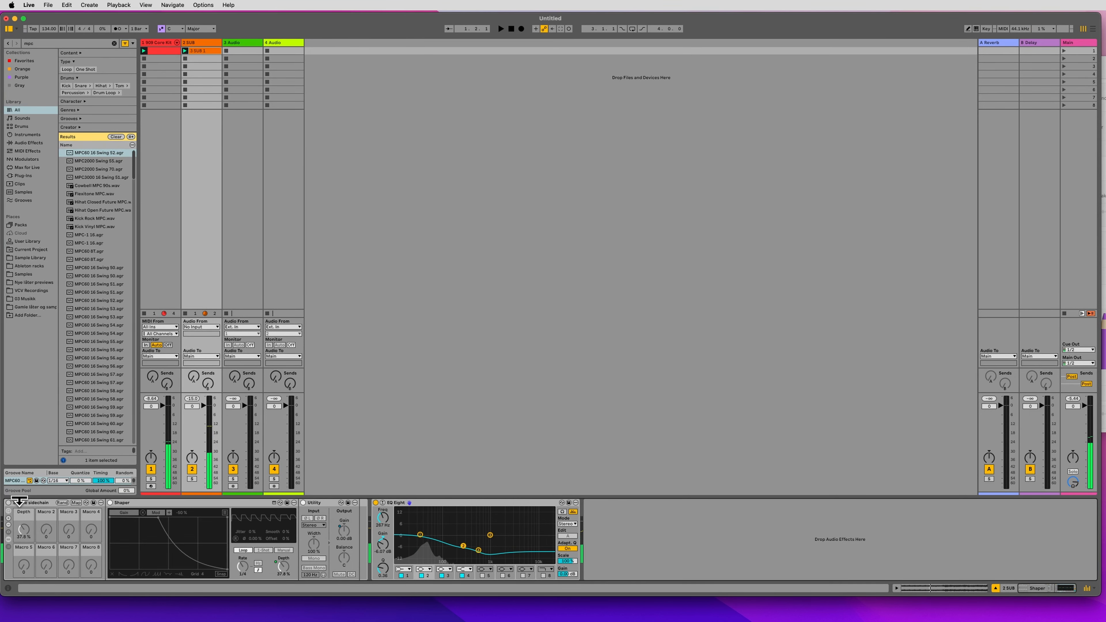
Reactivate the Simple sidechain rack and raise band 4 of the SUB EQ Eight to about 1.4 dB.
left_click(8, 502)
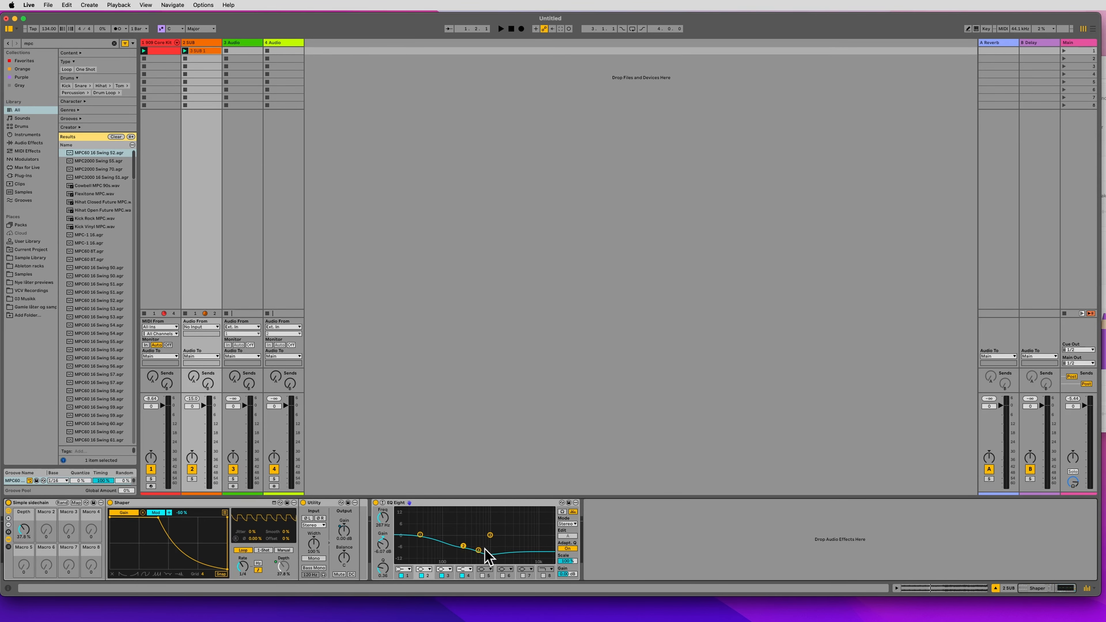
left_click_drag(484, 548, 479, 532)
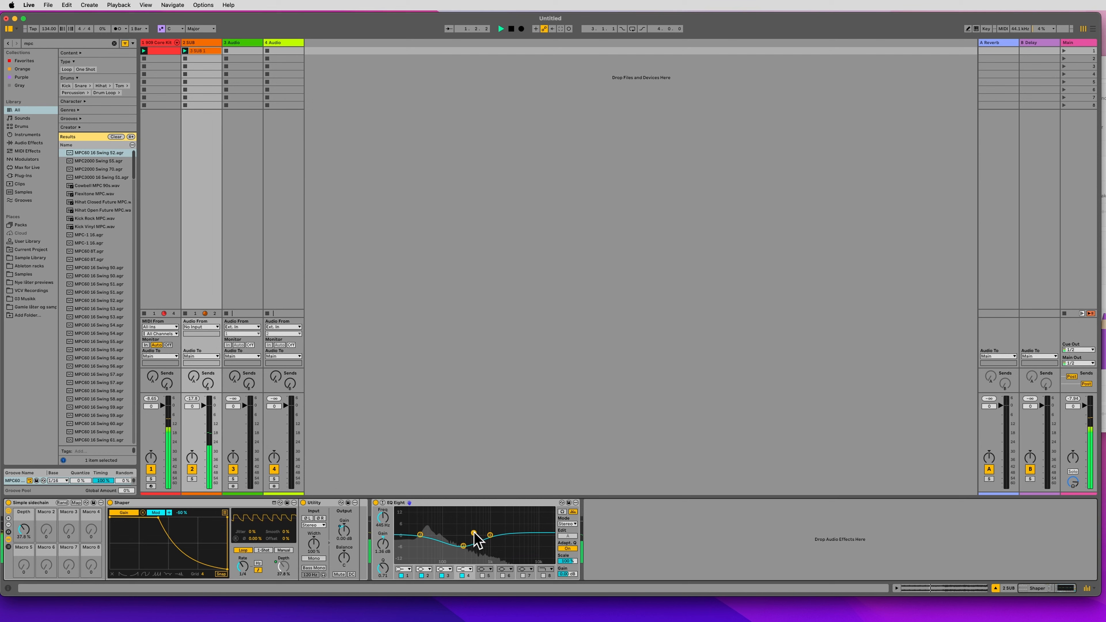
Bypass the EQ Eight and the Simple sidechain rack on the SUB track and play it soloed.
left_click(376, 503)
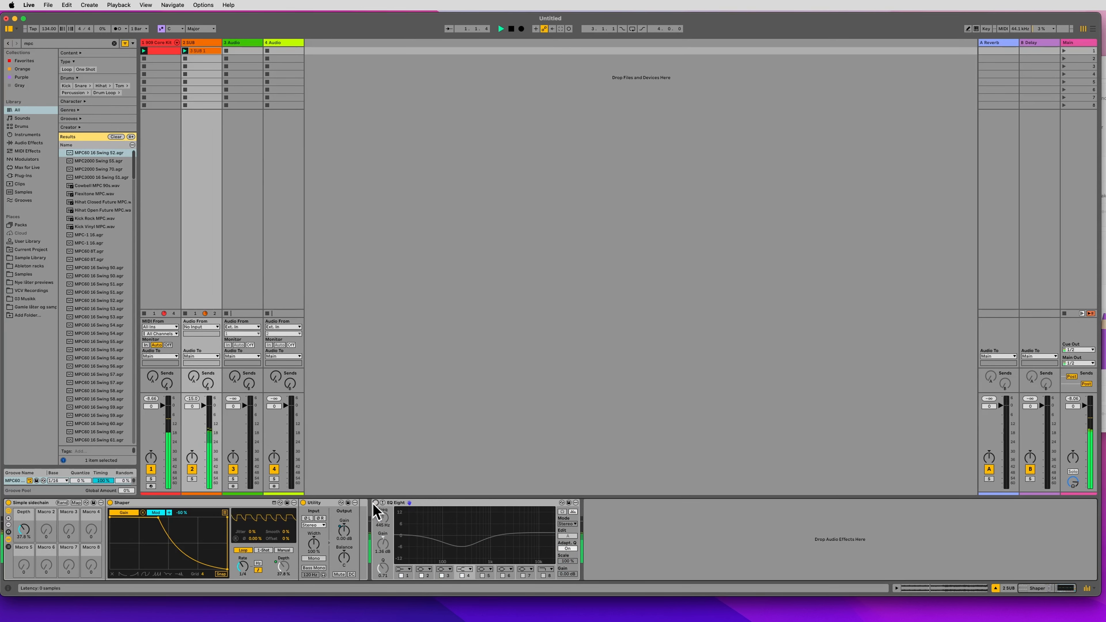
key("s")
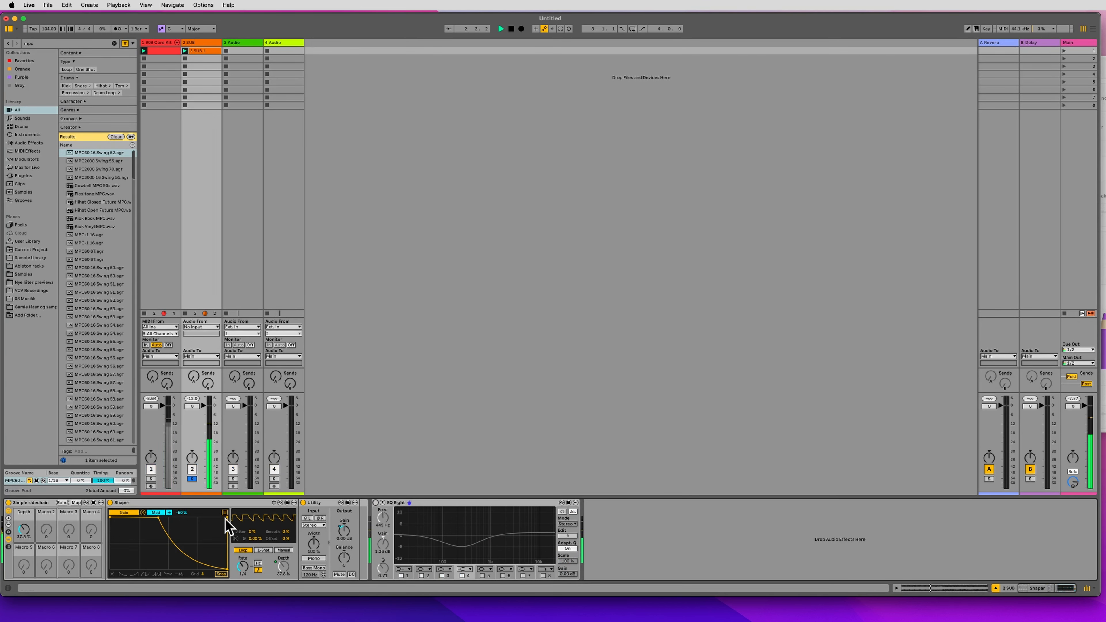
left_click(9, 503)
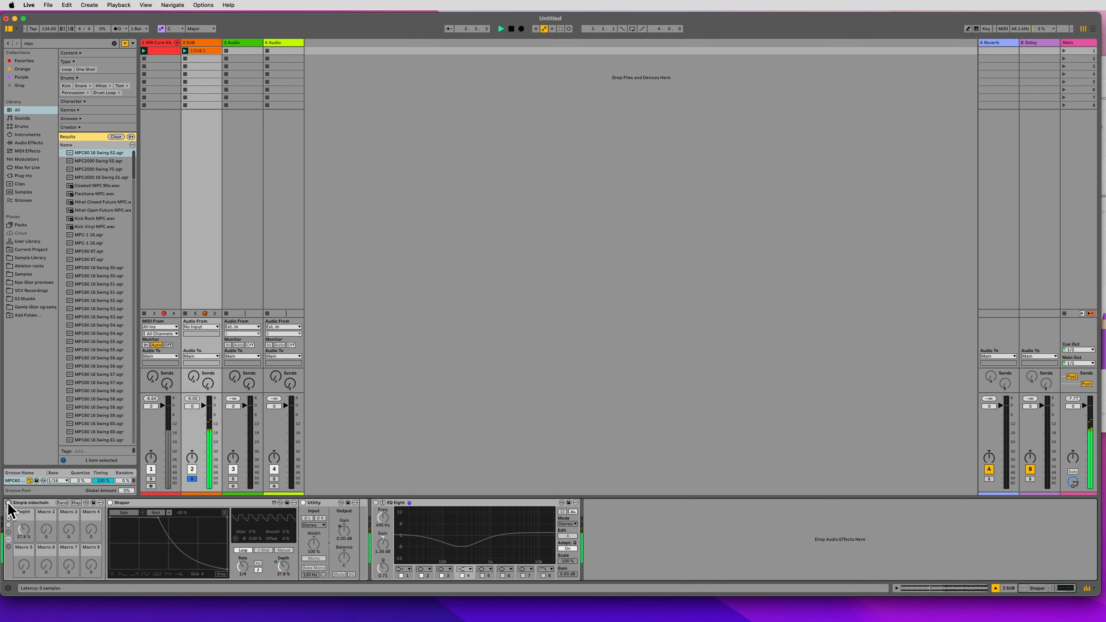
Reactivate the Simple sidechain rack and EQ Eight on SUB, lower EQ band 2 to about -8 dB near 375 Hz, and unsolo the track.
key("space")
left_click(8, 502)
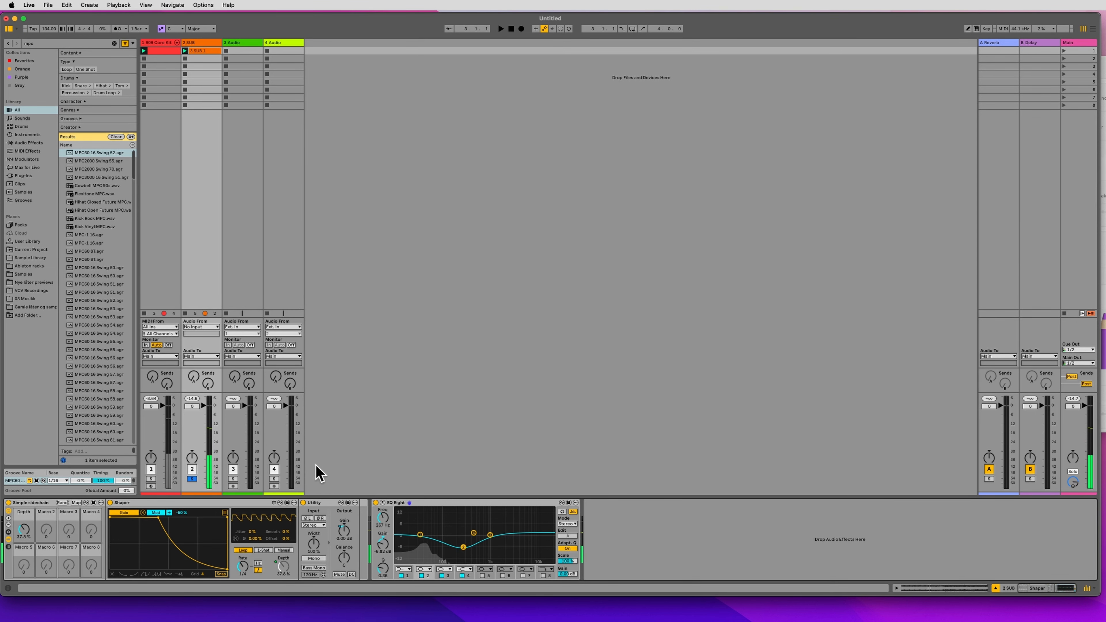
key("space")
left_click_drag(464, 547, 466, 547)
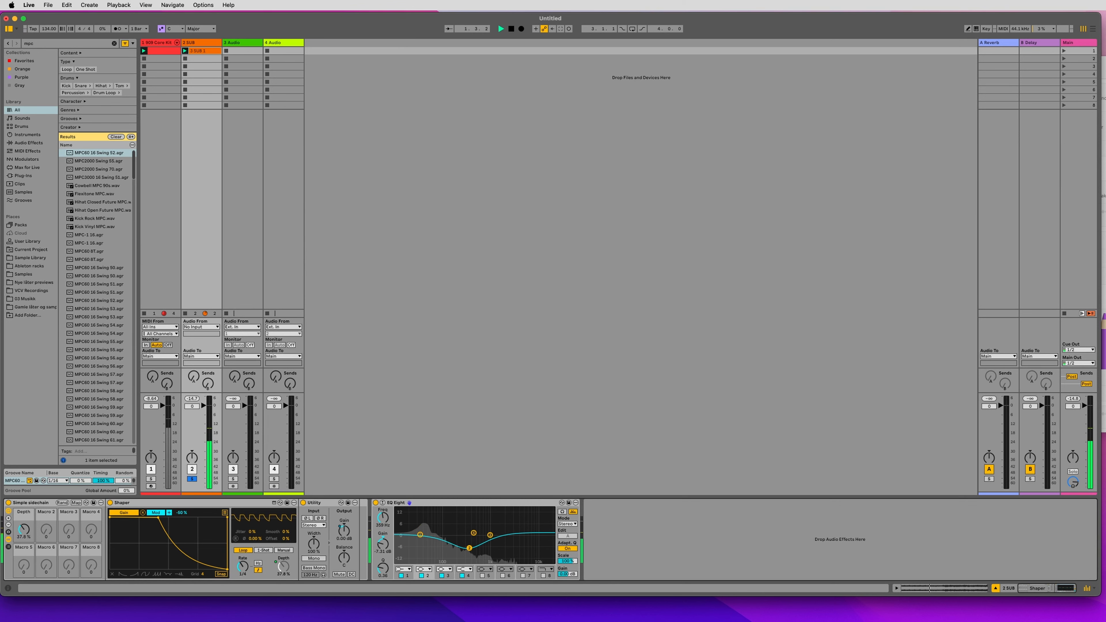
left_click(192, 478)
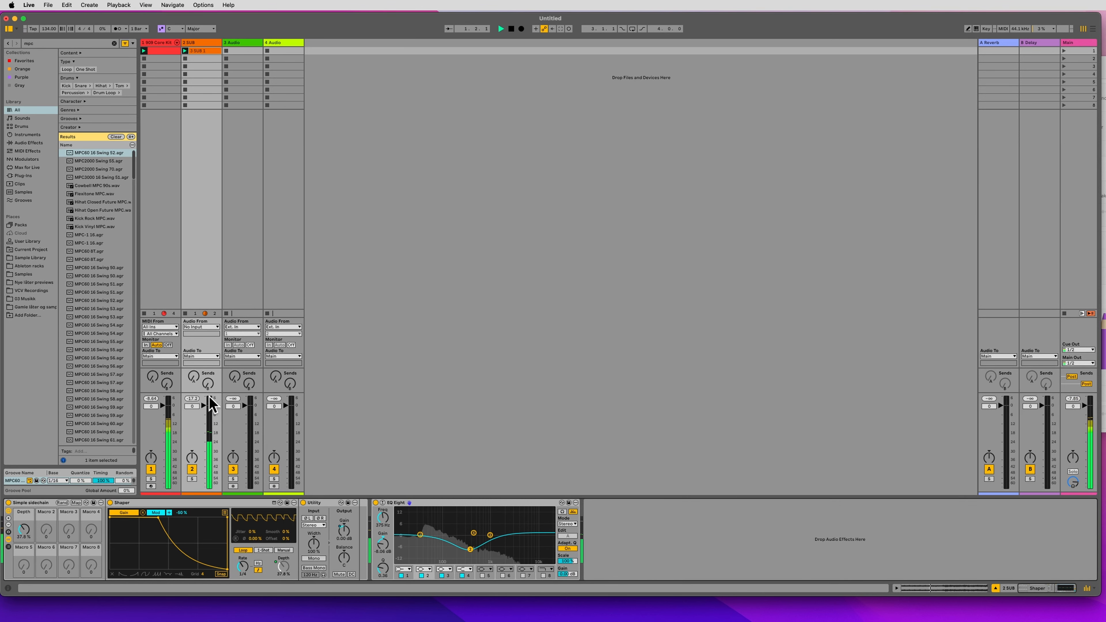
Lower the Simple sidechain Depth on SUB to about 33% and unfold the Bass Drum device of the 909 Core Kit.
left_click_drag(24, 529, 24, 534)
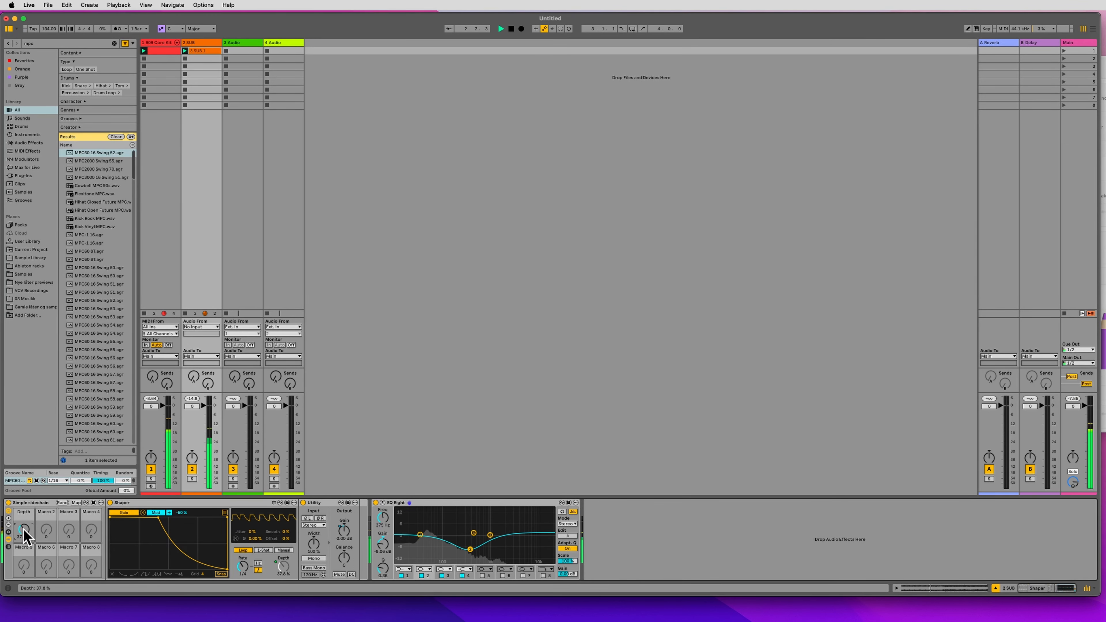
left_click(168, 303)
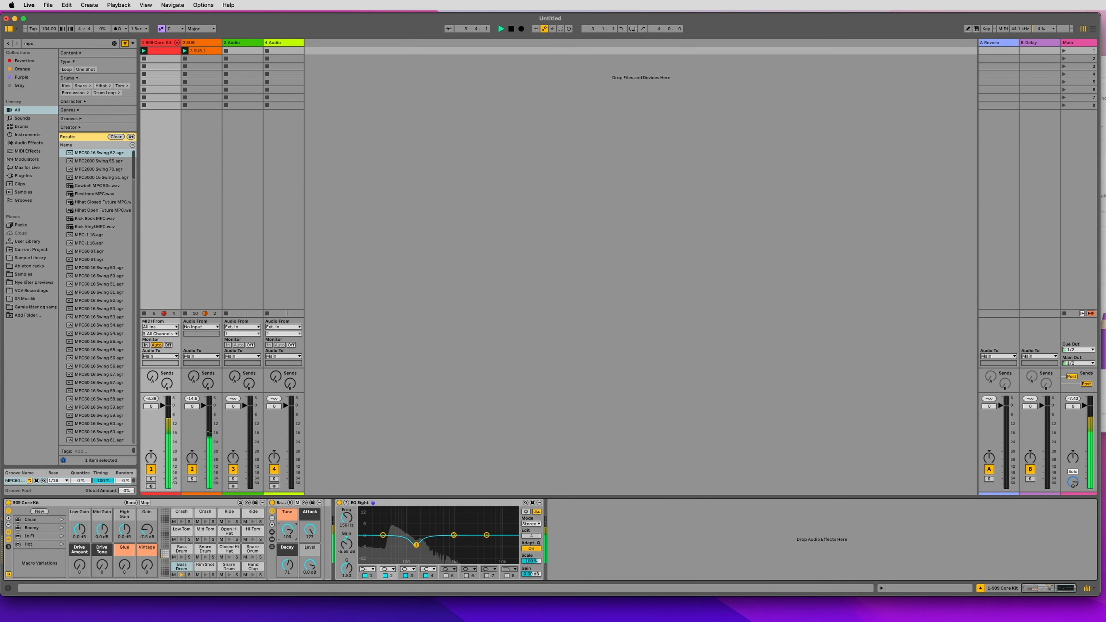
left_click(271, 539)
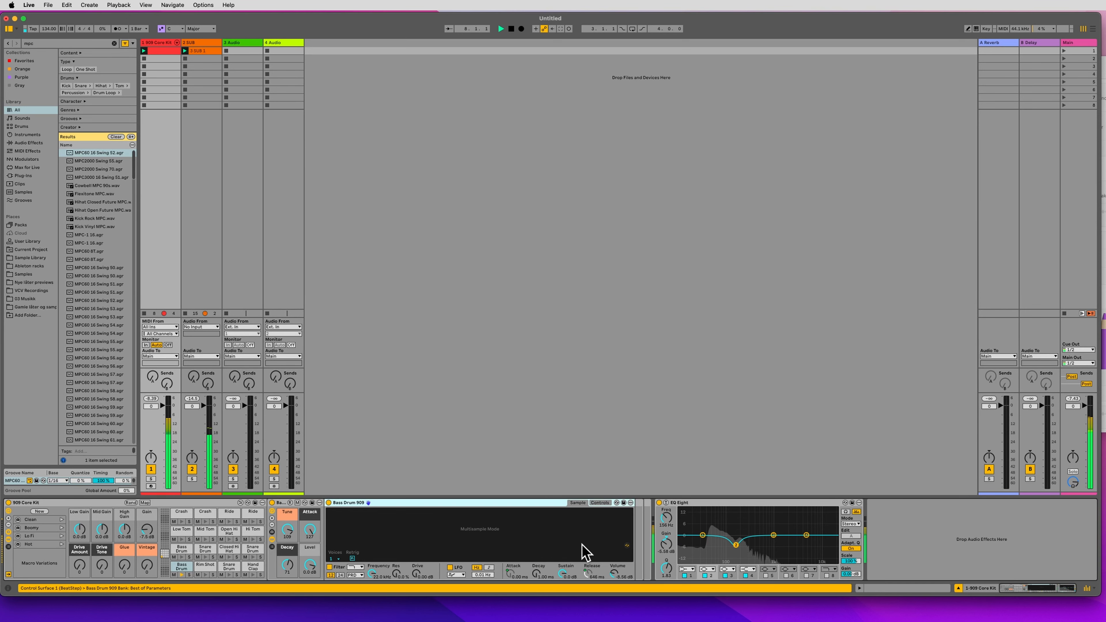
Play the SUB track soloed and together with the 909 kick.
left_click(198, 260)
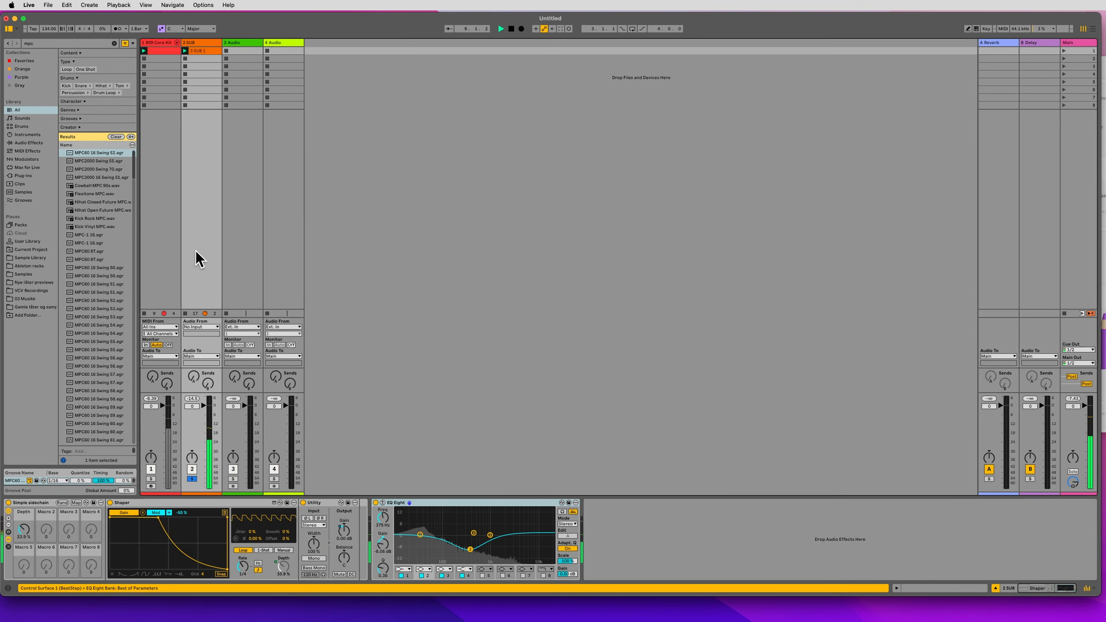
key("s")
key("space")
key("space")
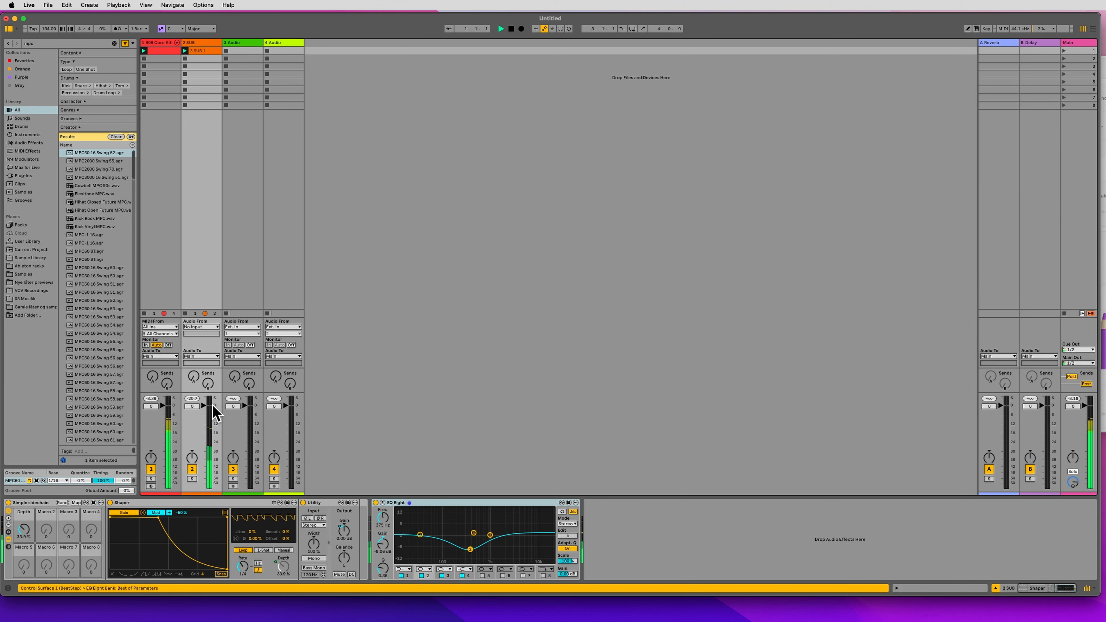
Group the 909 Core Kit and SUB tracks and add a Drum Buss to the group.
left_click(159, 43)
left_click(195, 43, "shift")
key("super+g")
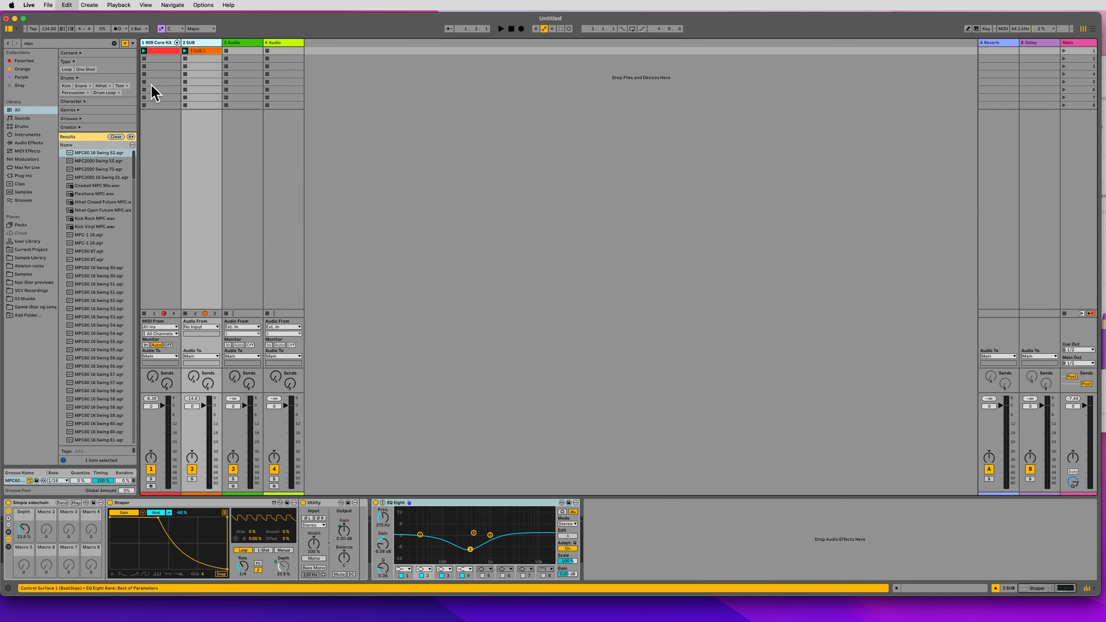
key("super+f")
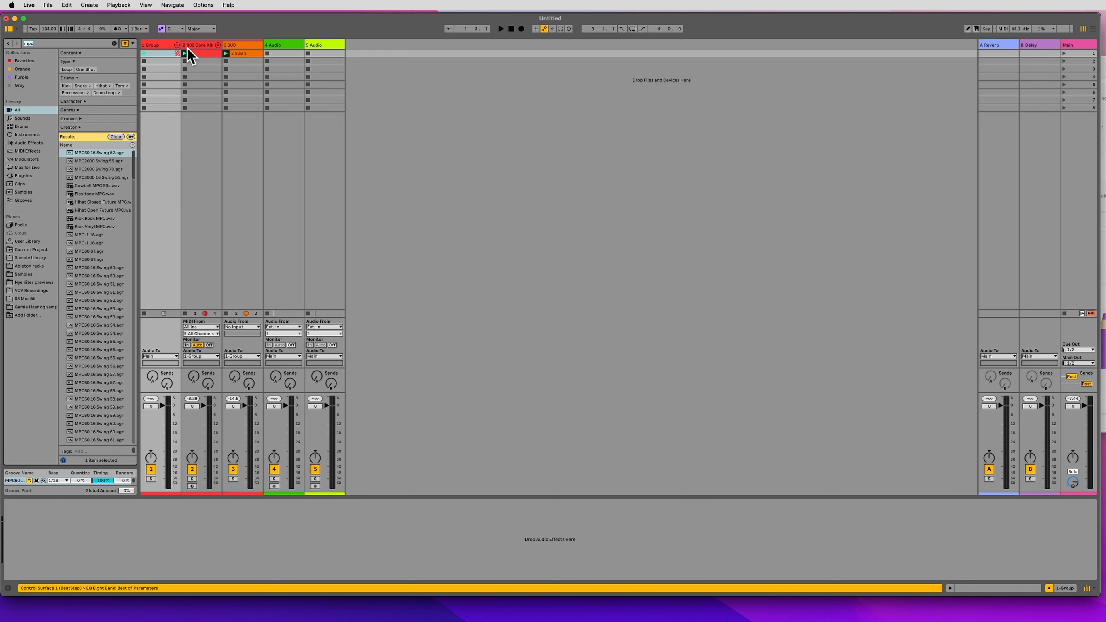
type("buss")
key("Down")
key("Return")
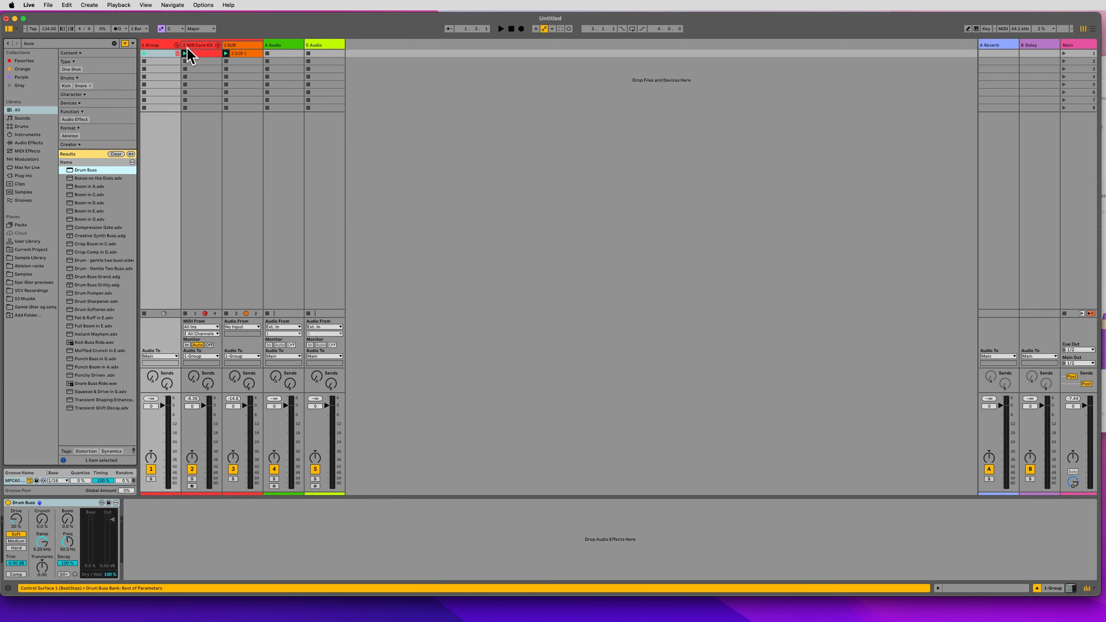
Set the Drum Buss Drive to 0% and Damp to 20 kHz, and compare the playing group with the effect bypassed.
left_click_drag(30, 552, 27, 570)
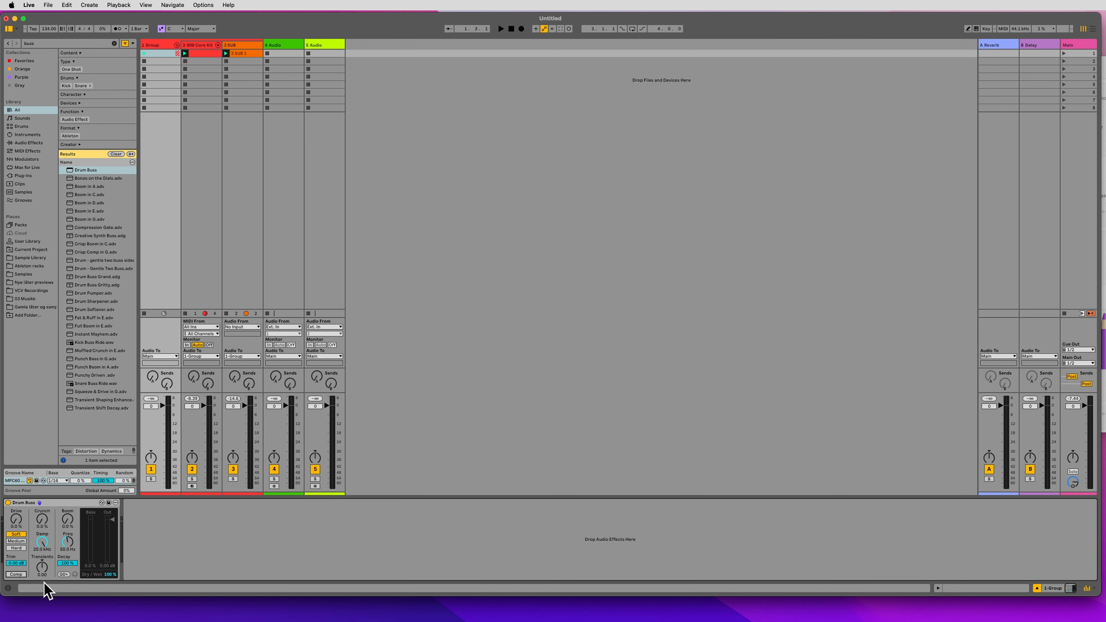
key("space")
left_click(8, 503)
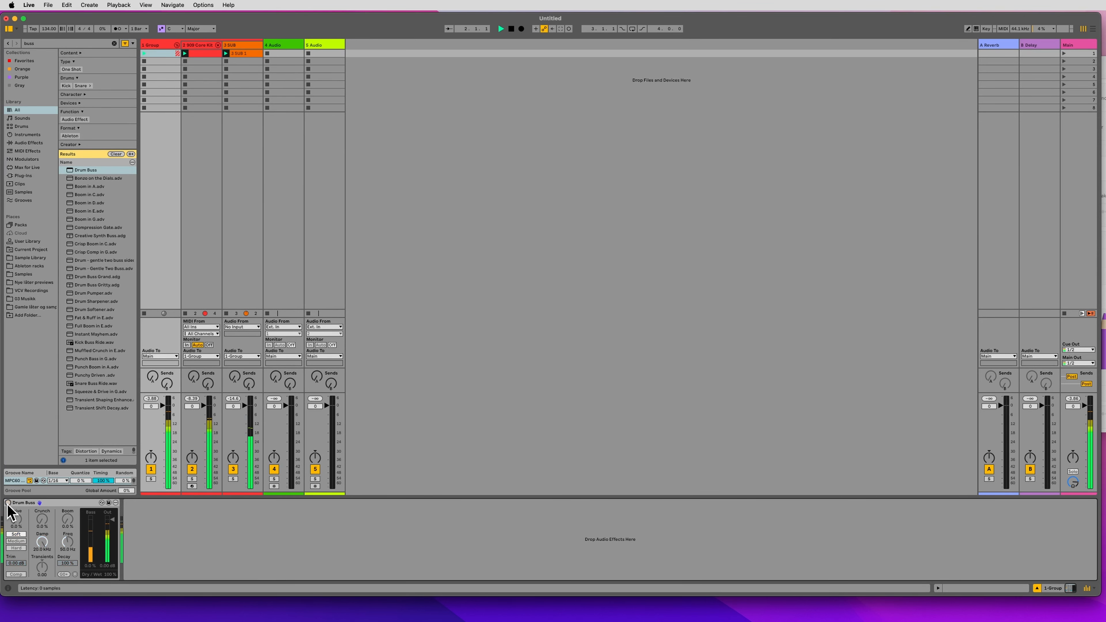
left_click(7, 503)
Listen to the 909 Core Kit soloed and in the mix, and cut band 4 of its EQ Eight about 7.9 dB near 900 Hz.
left_click(199, 477)
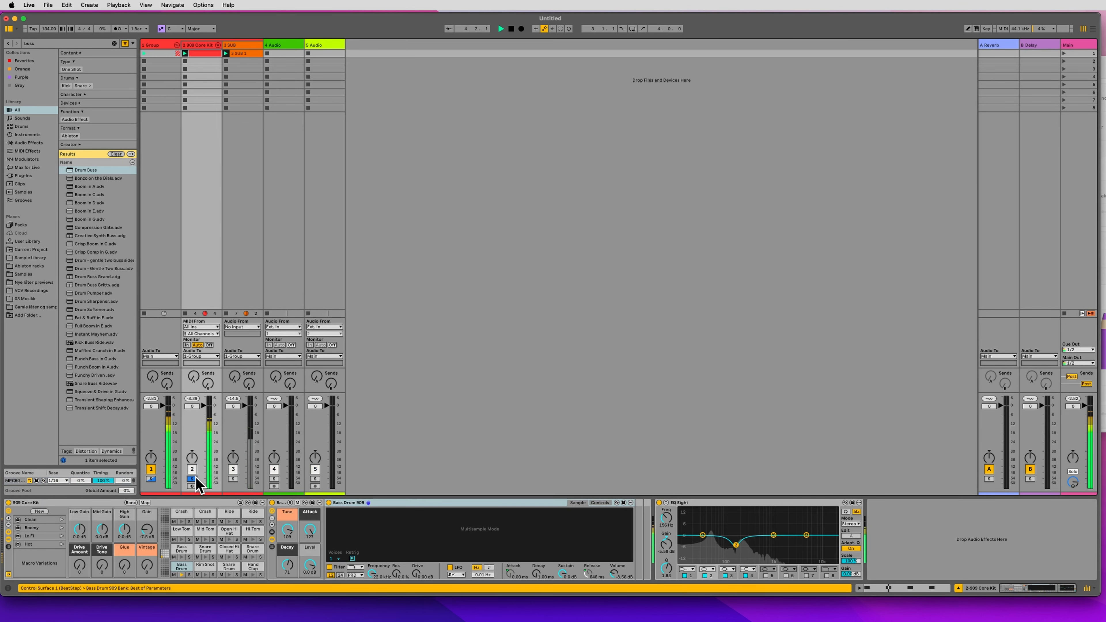
left_click(159, 347)
left_click(213, 280)
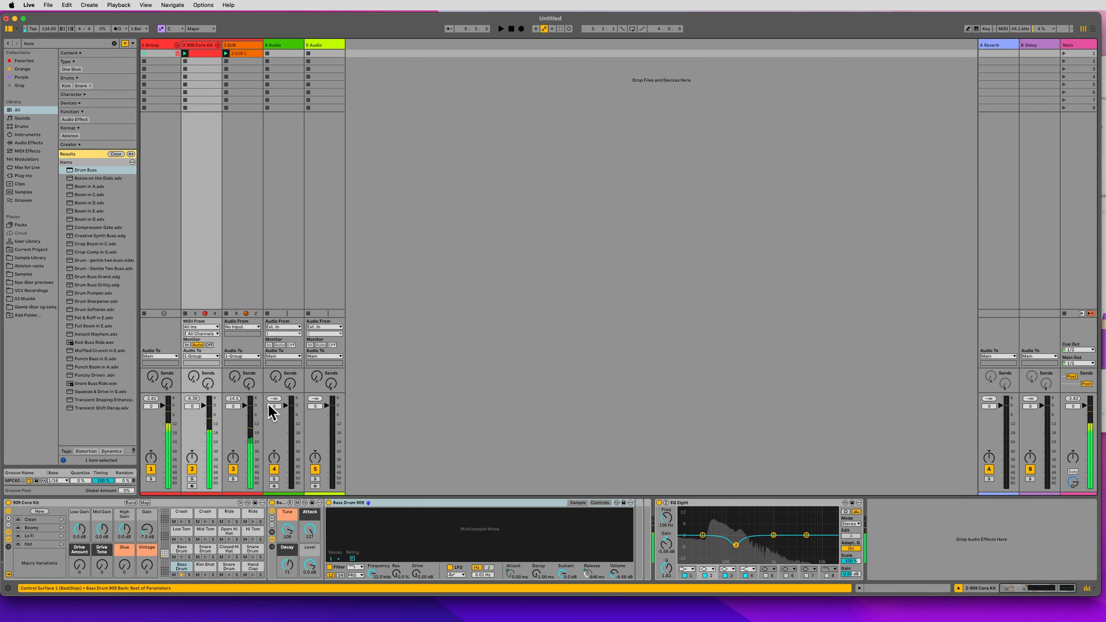
left_click_drag(804, 535, 771, 549)
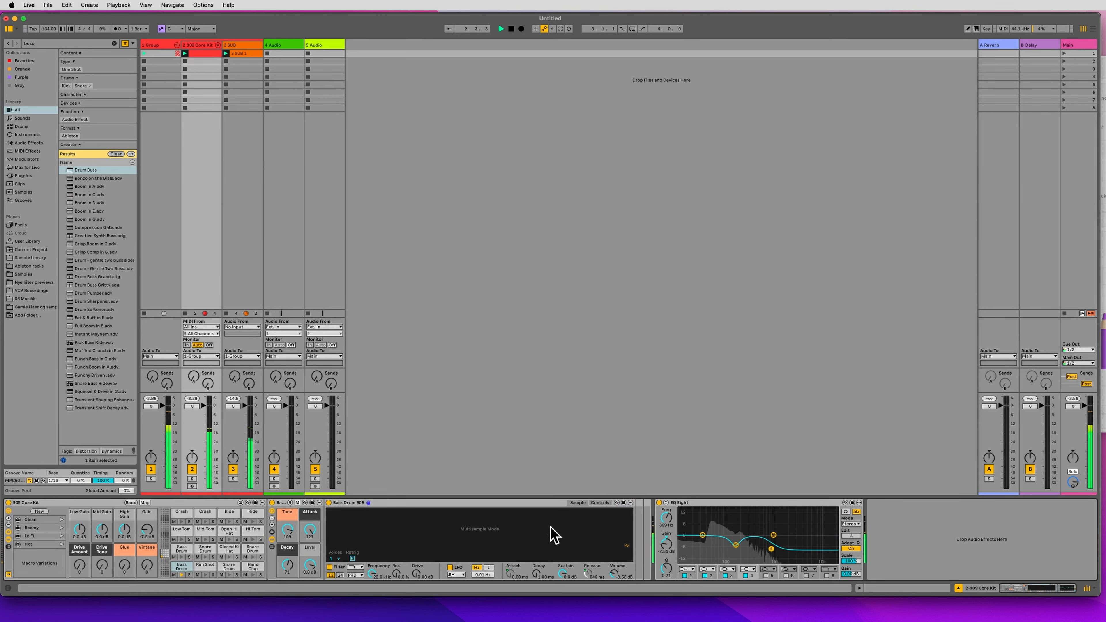
key("space")
left_click(846, 511)
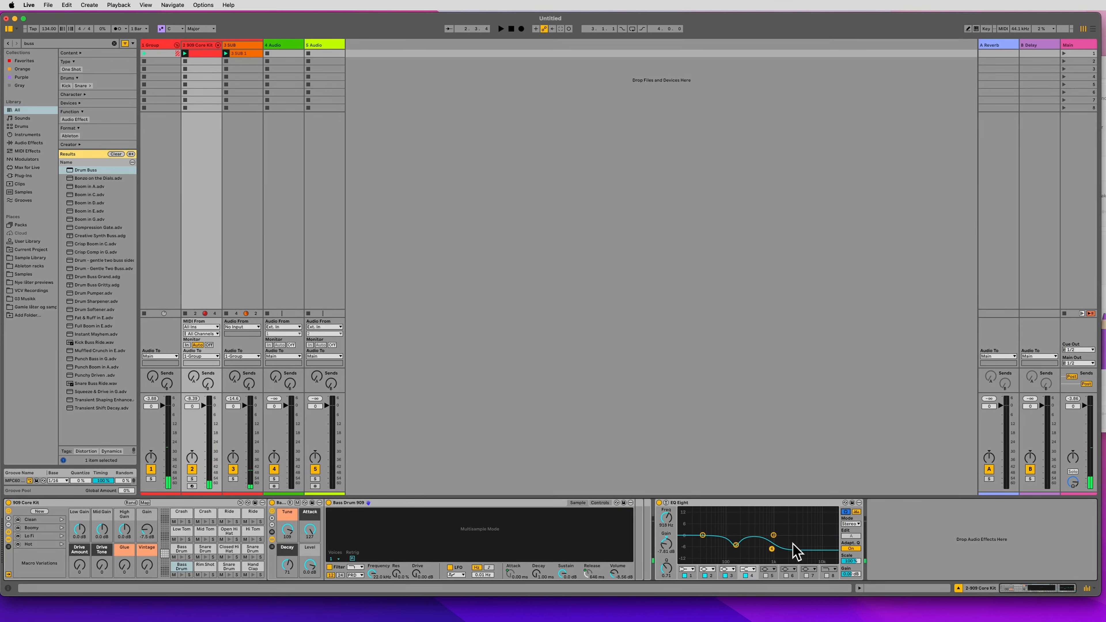
Move band 4 of the 909 Core Kit EQ Eight higher in frequency and set band 3 to about 0.6 dB near 667 Hz during playback checks.
key("space")
mouse_move(771, 548)
left_mouse_down()
mouse_move(791, 540)
mouse_move(750, 518)
mouse_move(776, 525)
mouse_move(763, 538)
left_mouse_up()
key("space")
key("space")
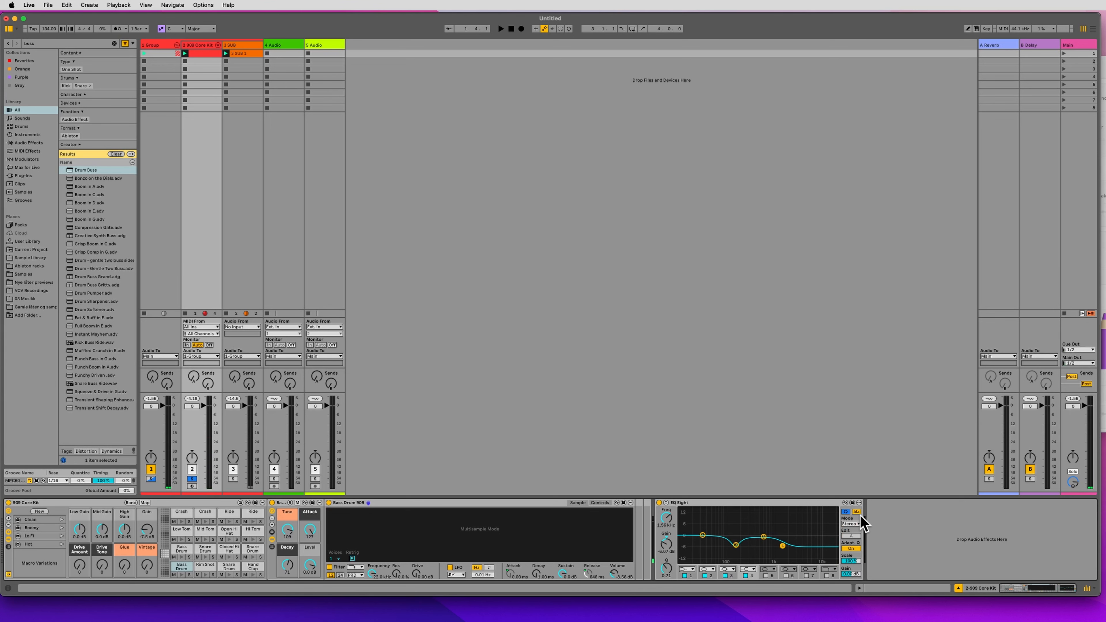
left_click_drag(783, 547, 780, 550)
left_click_drag(763, 537, 765, 535)
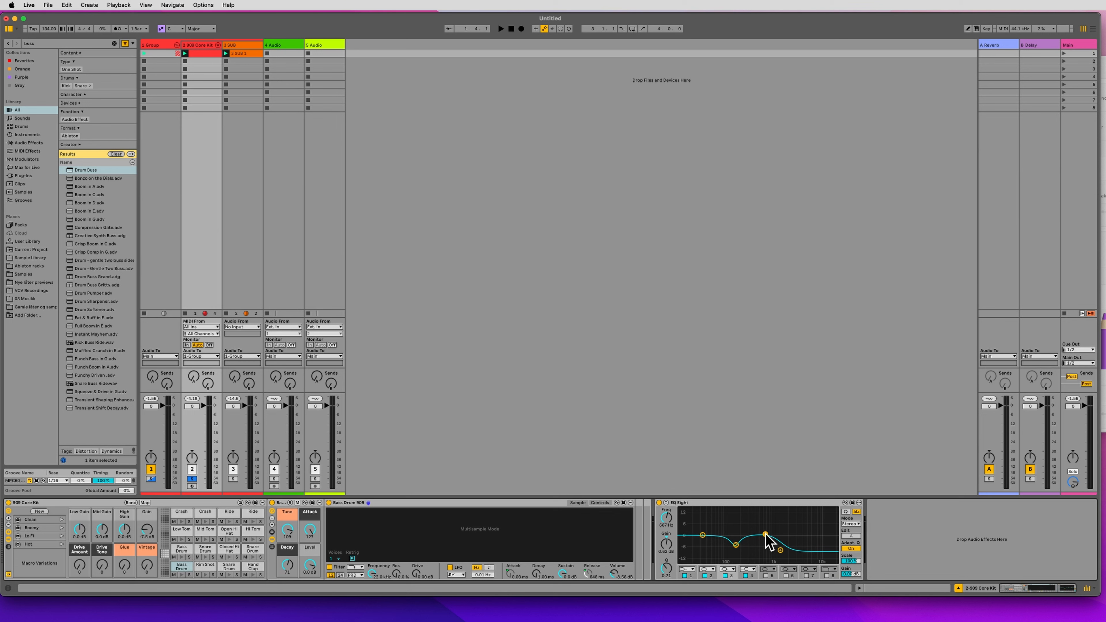
key("space")
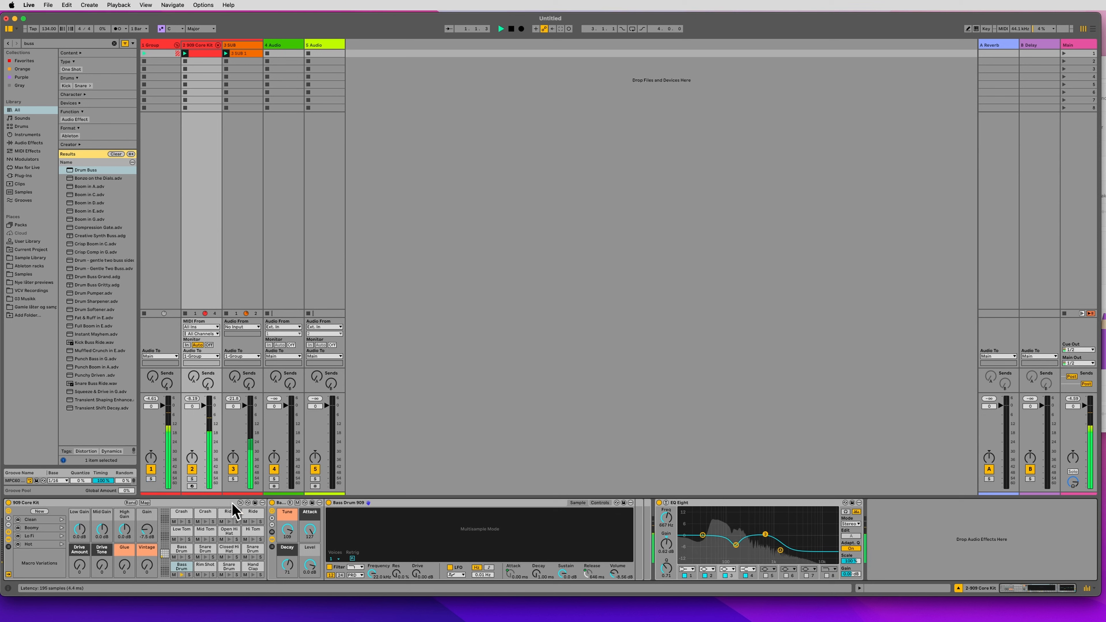
Enable the Drum Buss compressor on the group and compare the playing groove with the effect active and bypassed.
left_click(153, 360)
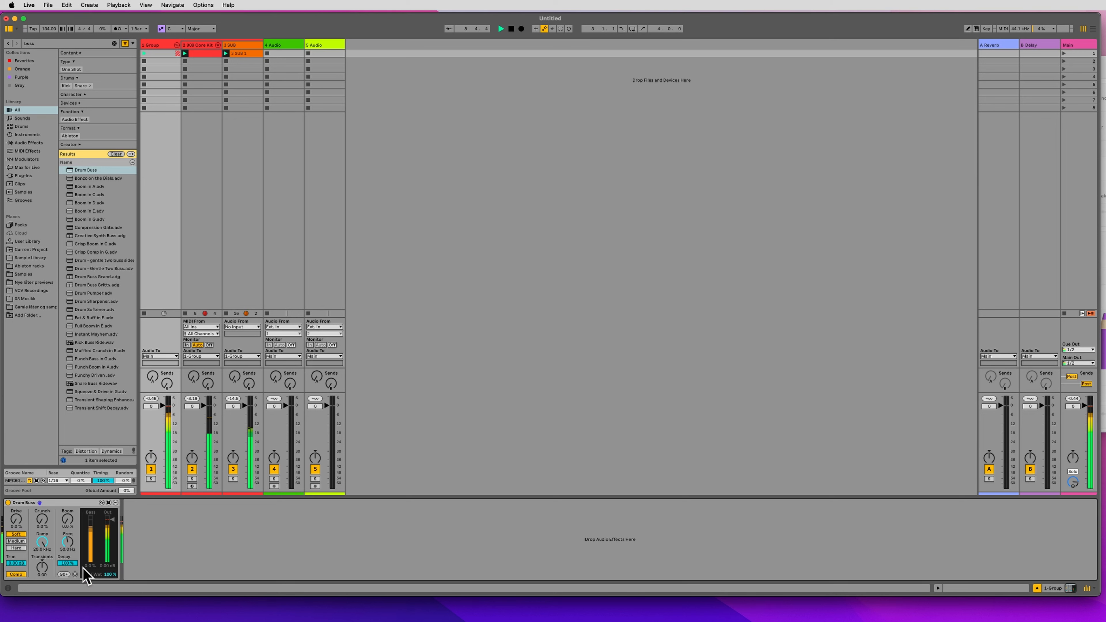
left_click(7, 503)
left_click(7, 502)
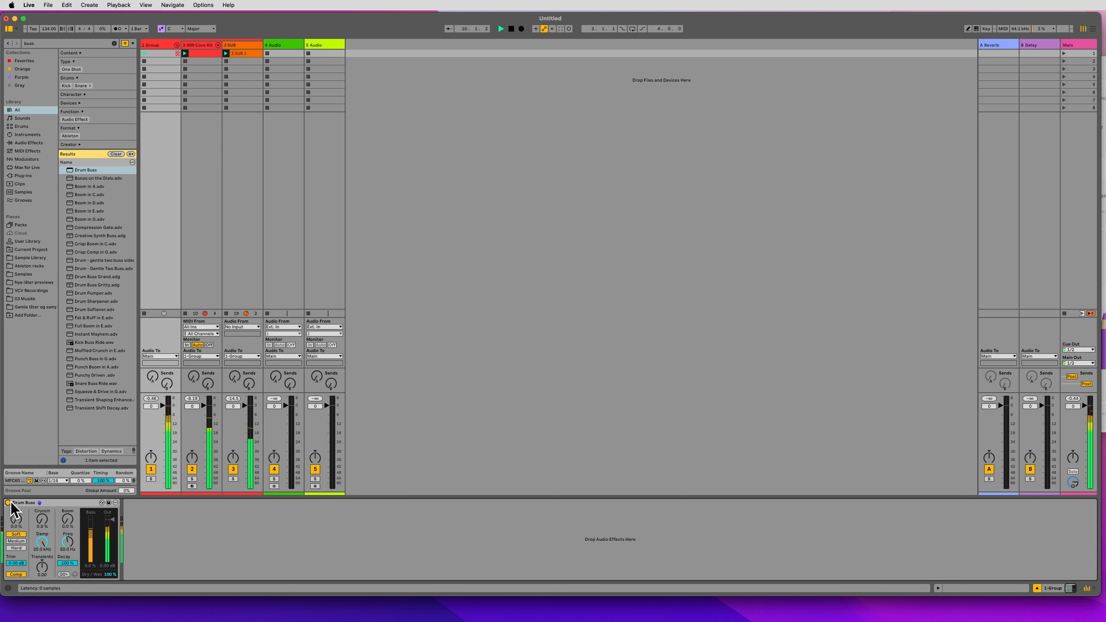
left_click(8, 502)
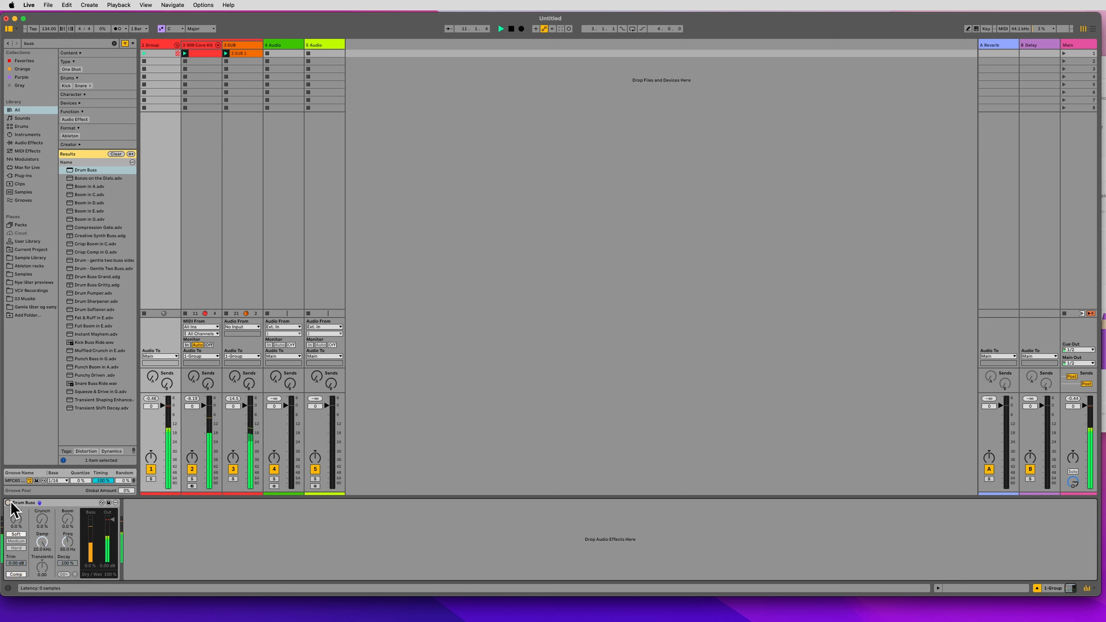
left_click(7, 502)
left_click(8, 502)
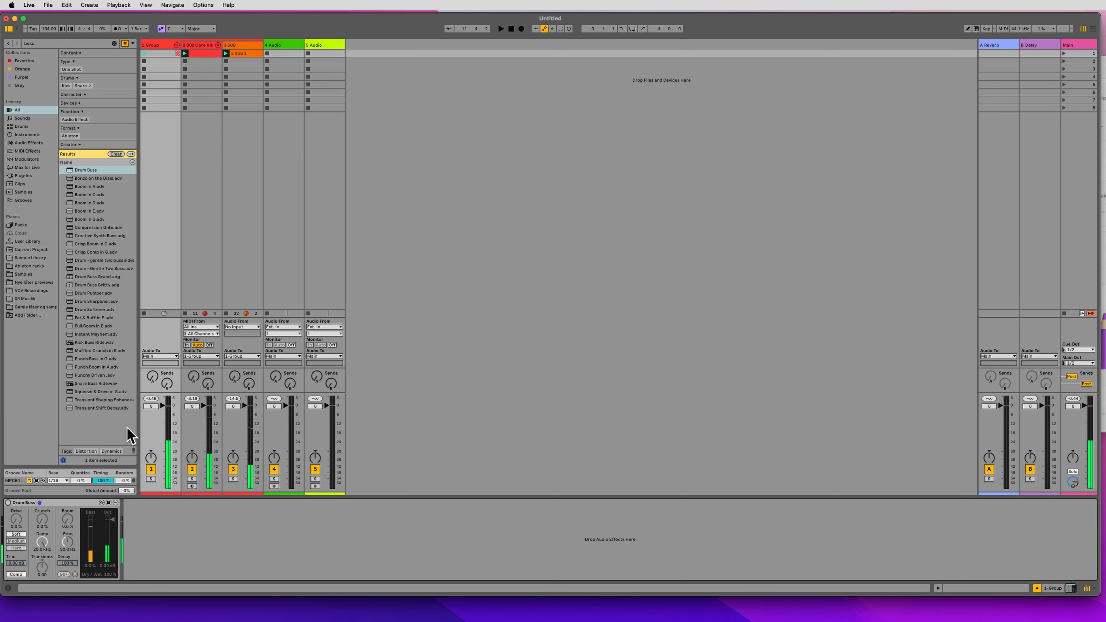
key("space")
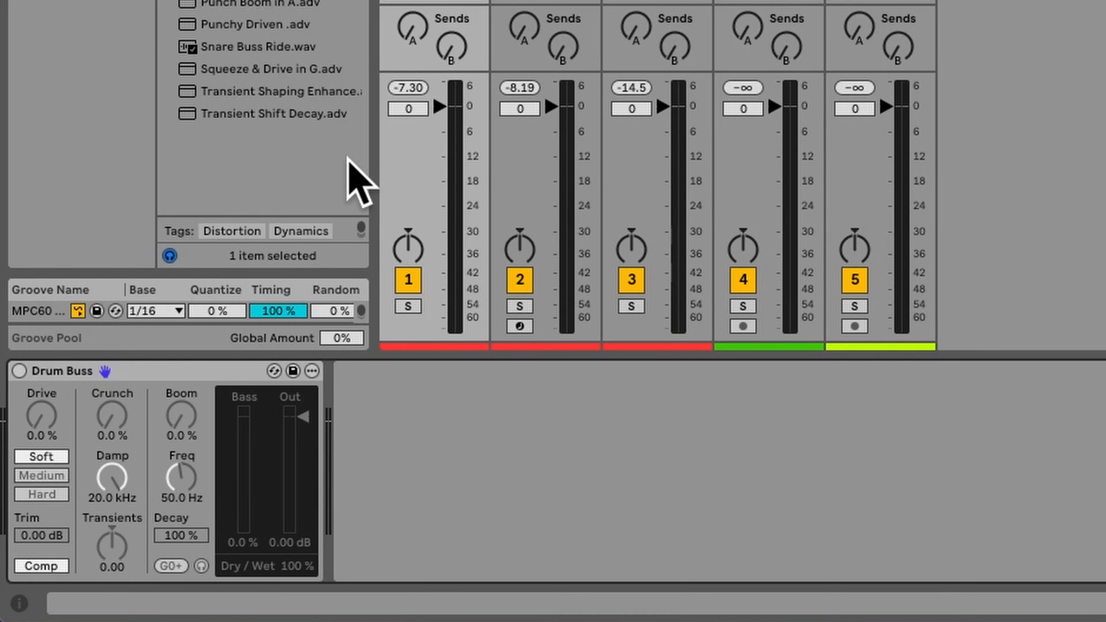
Reactivate the Drum Buss, set its output to -7 dB, and start playback.
left_click(19, 370)
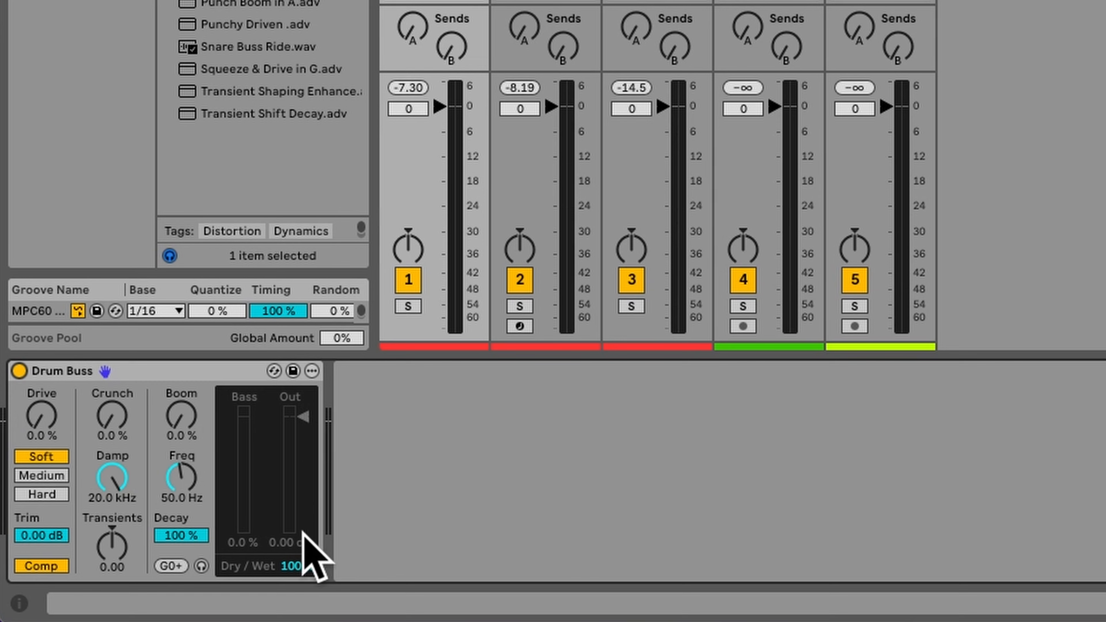
left_click_drag(297, 545, 297, 544)
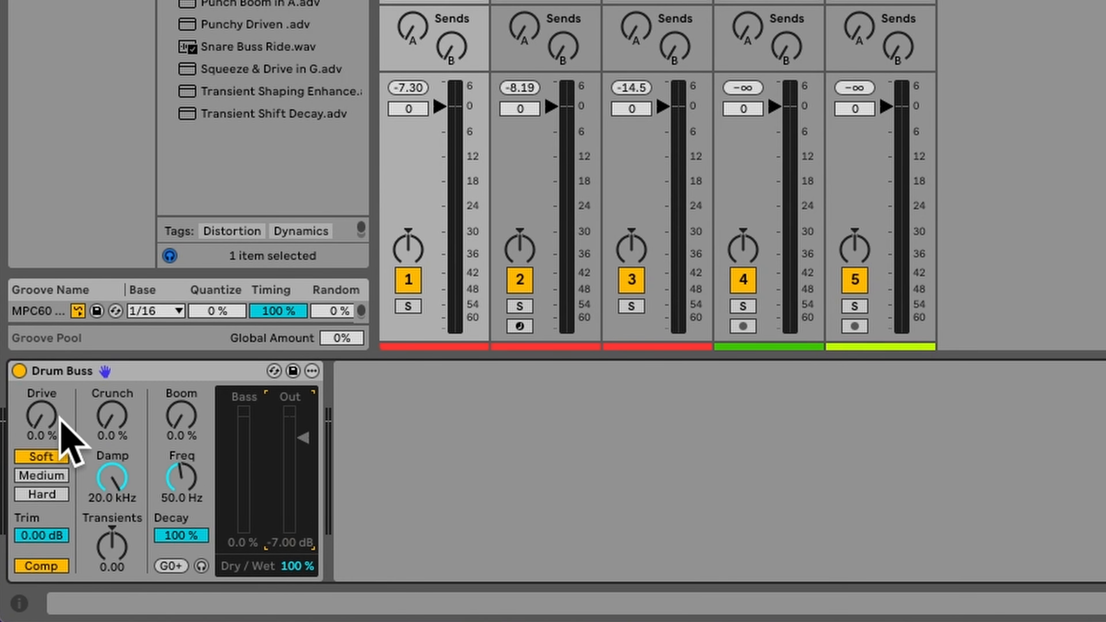
key("space")
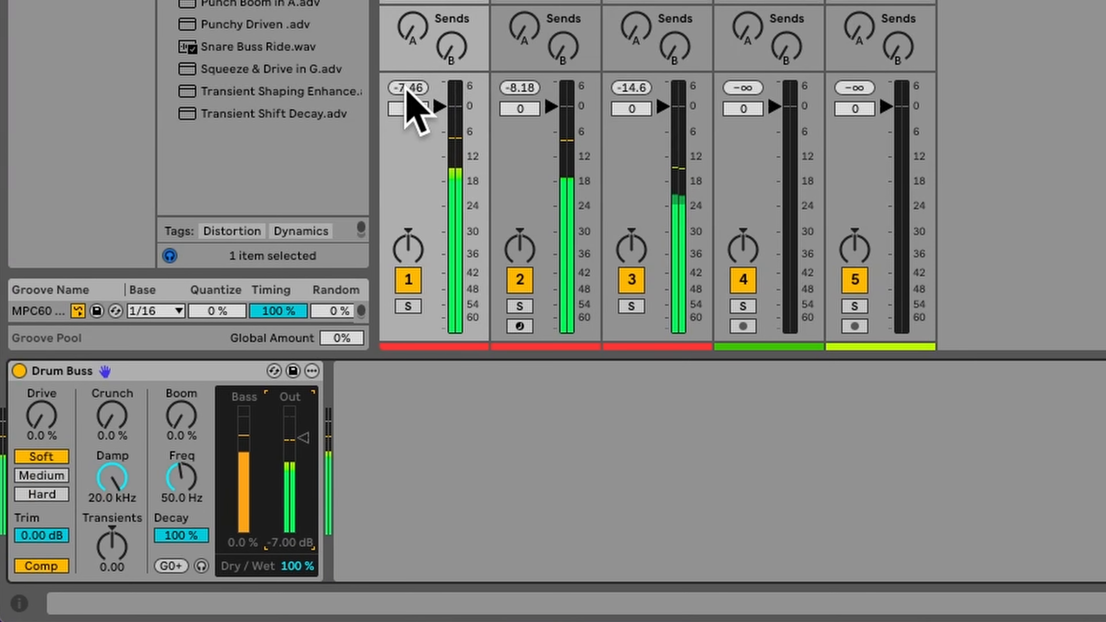
Compare the group's peak level with the Drum Buss bypassed and active.
left_click(19, 370)
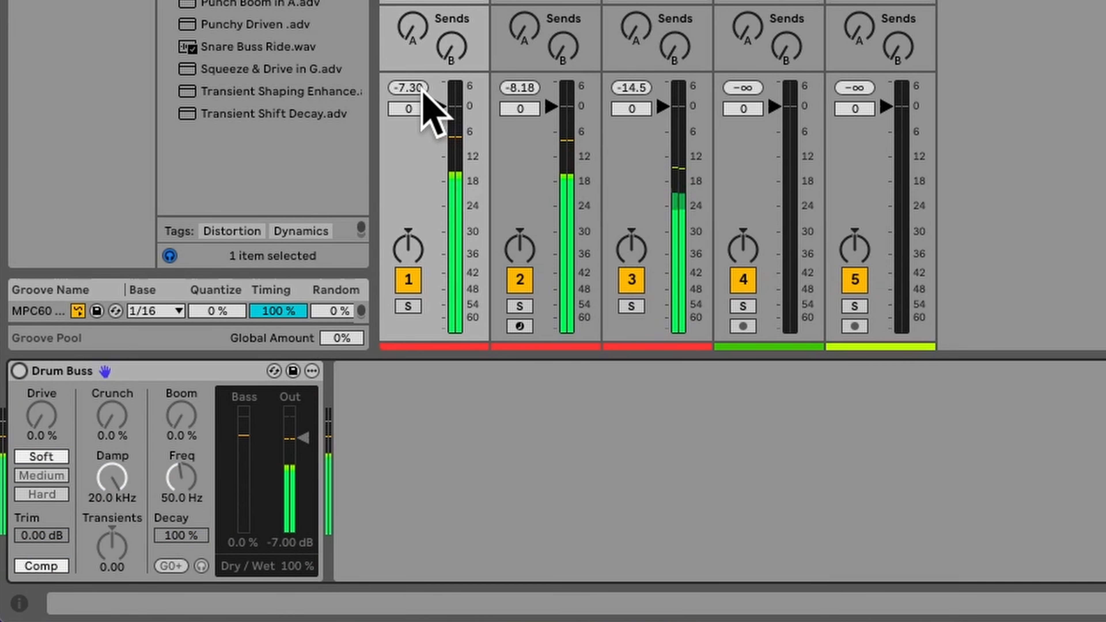
left_click(18, 370)
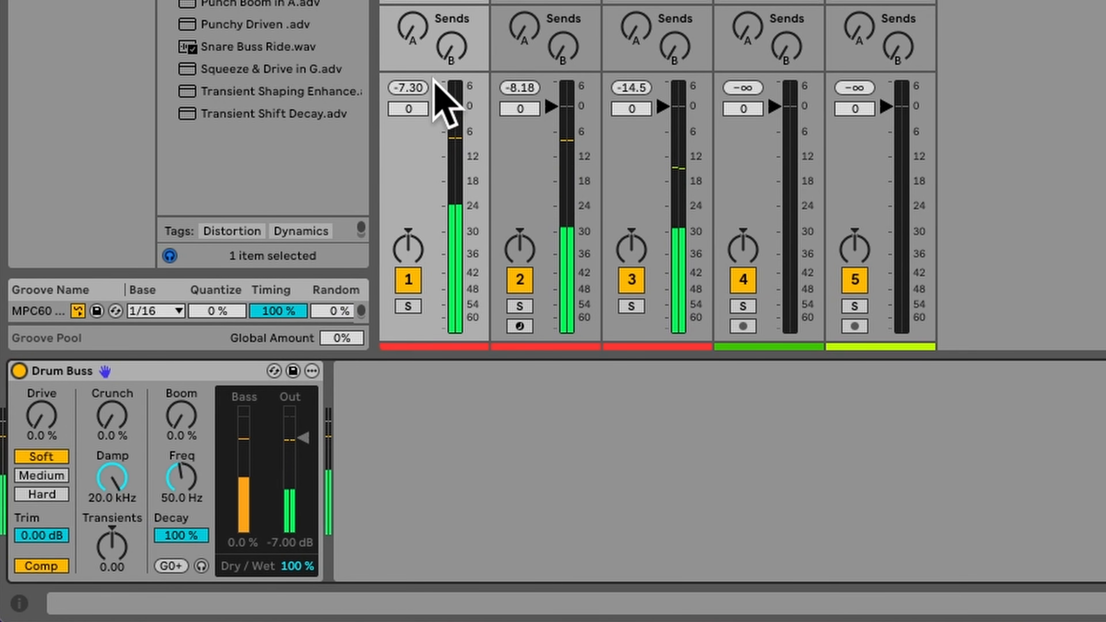
left_click(19, 372)
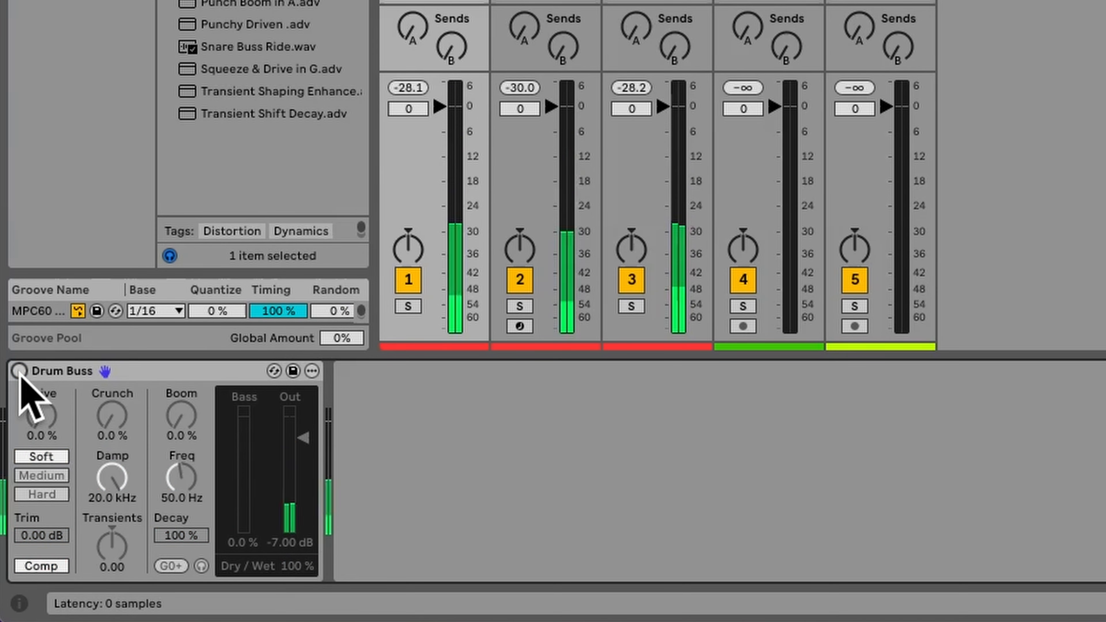
left_click(18, 371)
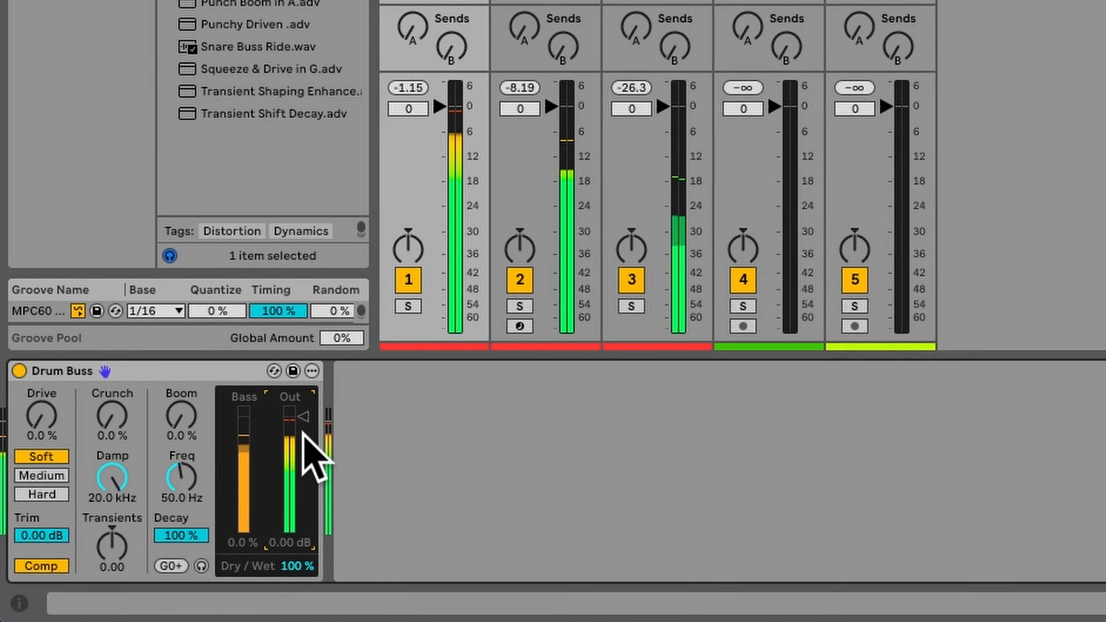
Try the Drum Buss output at 0 dB and undo that output change.
left_click_drag(310, 448, 310, 427)
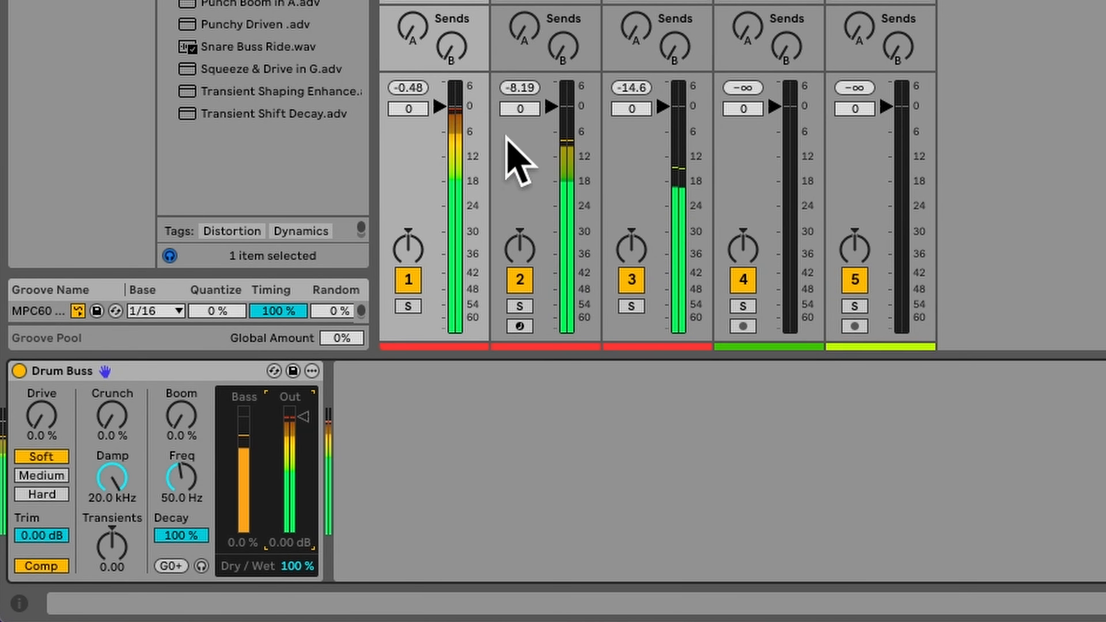
key("super+z")
left_click(518, 452)
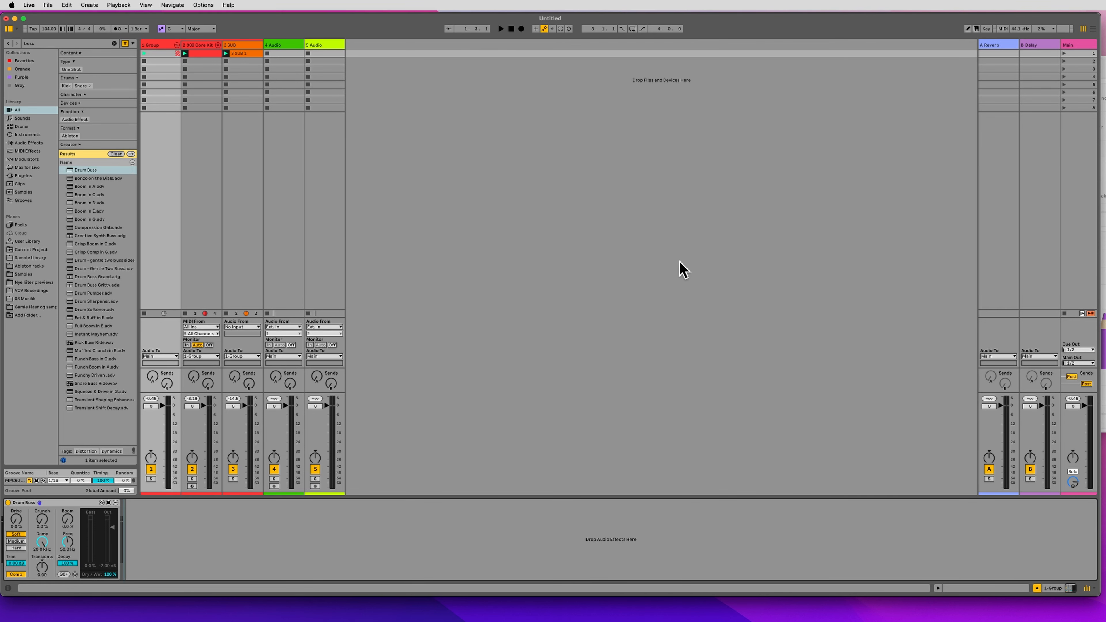
Show the device chain of the 909 Core Kit track.
left_click(183, 260)
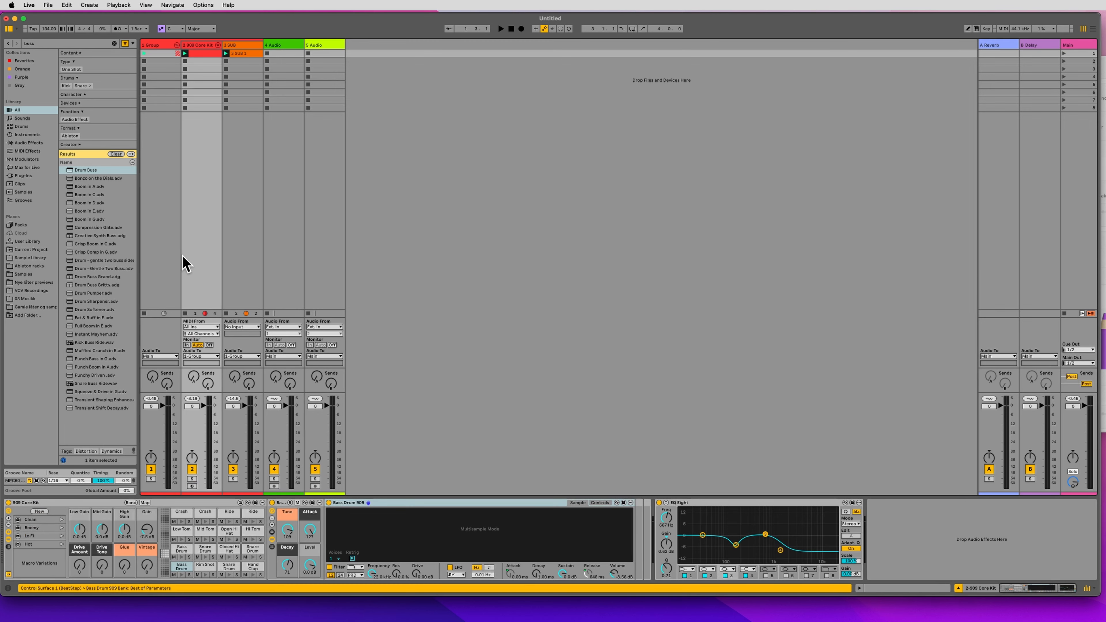
Look through the device chains of the group, 909 Core Kit and SUB tracks.
left_click(169, 261)
left_click(192, 258)
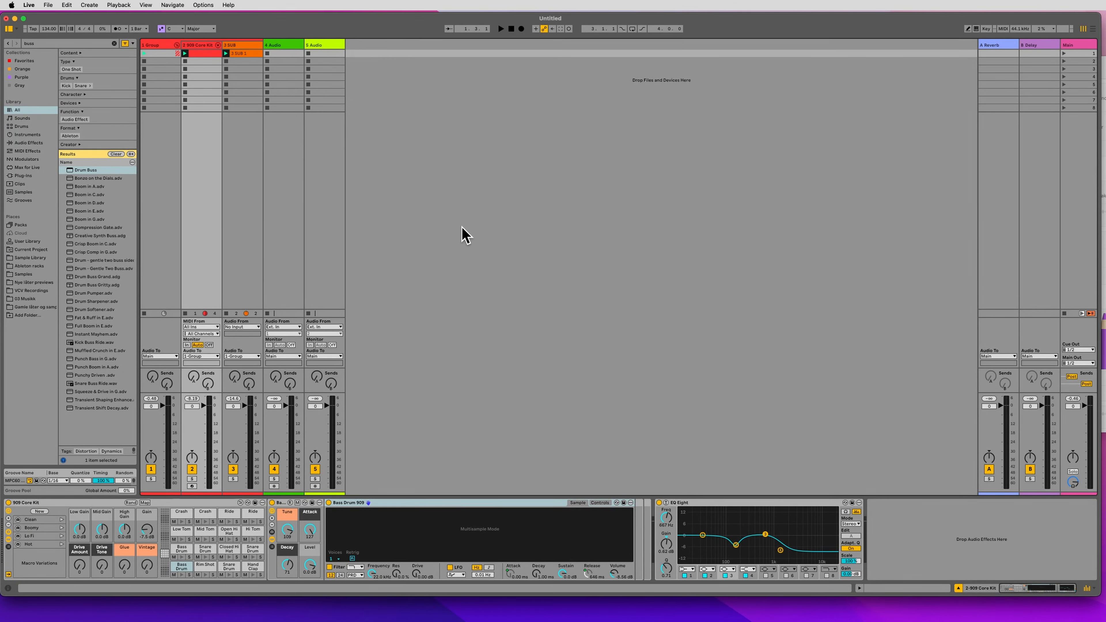
left_click(164, 238)
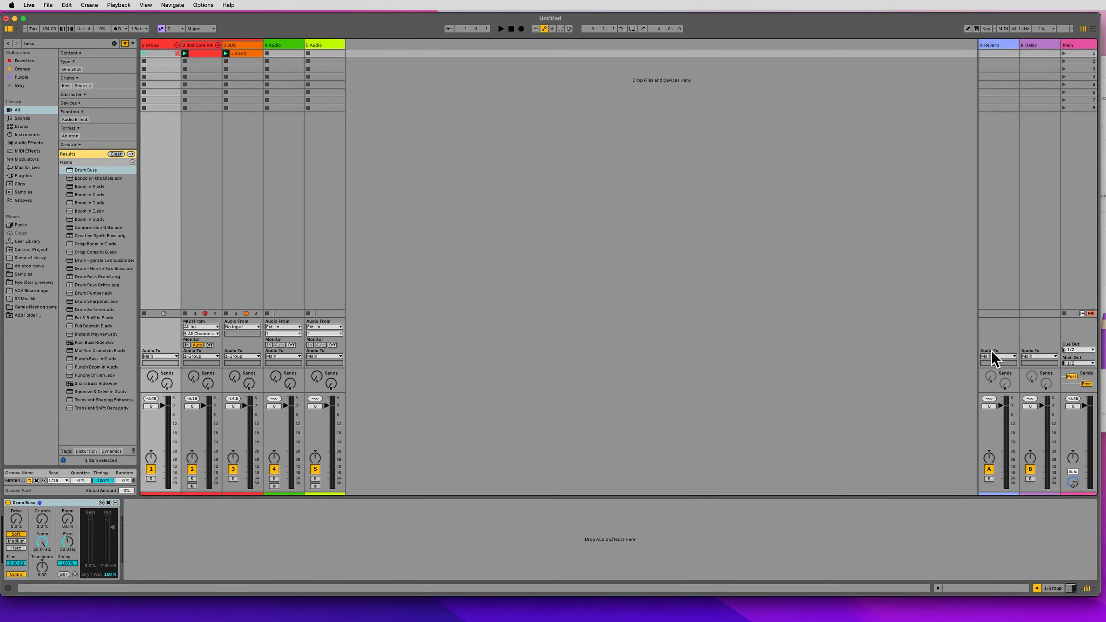
left_click(1073, 143)
left_click(176, 252)
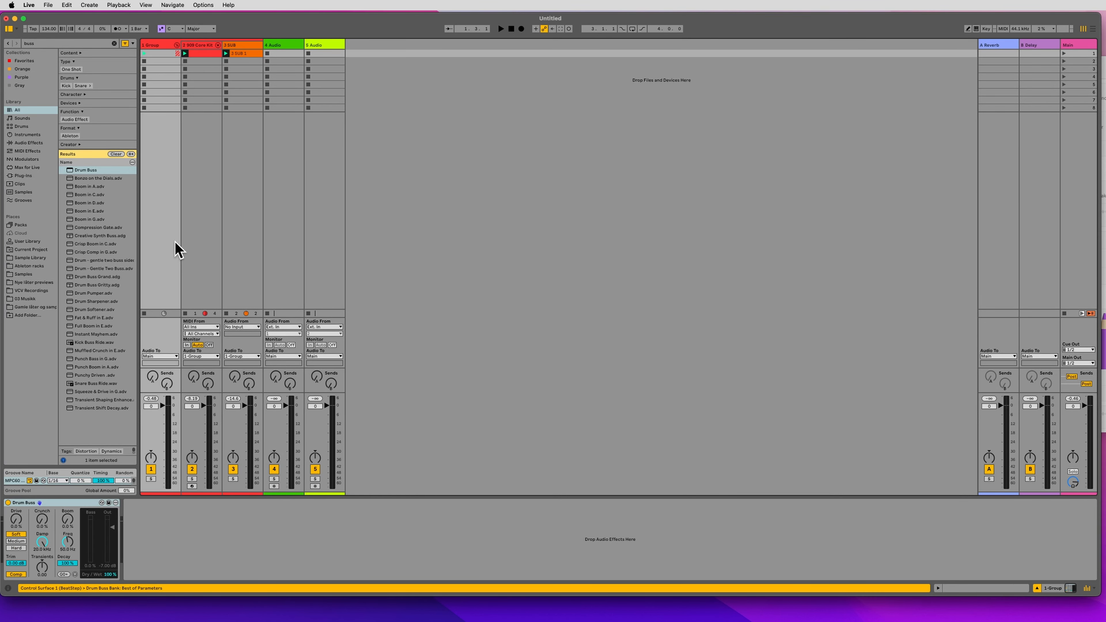
left_click(189, 245)
left_click(239, 239)
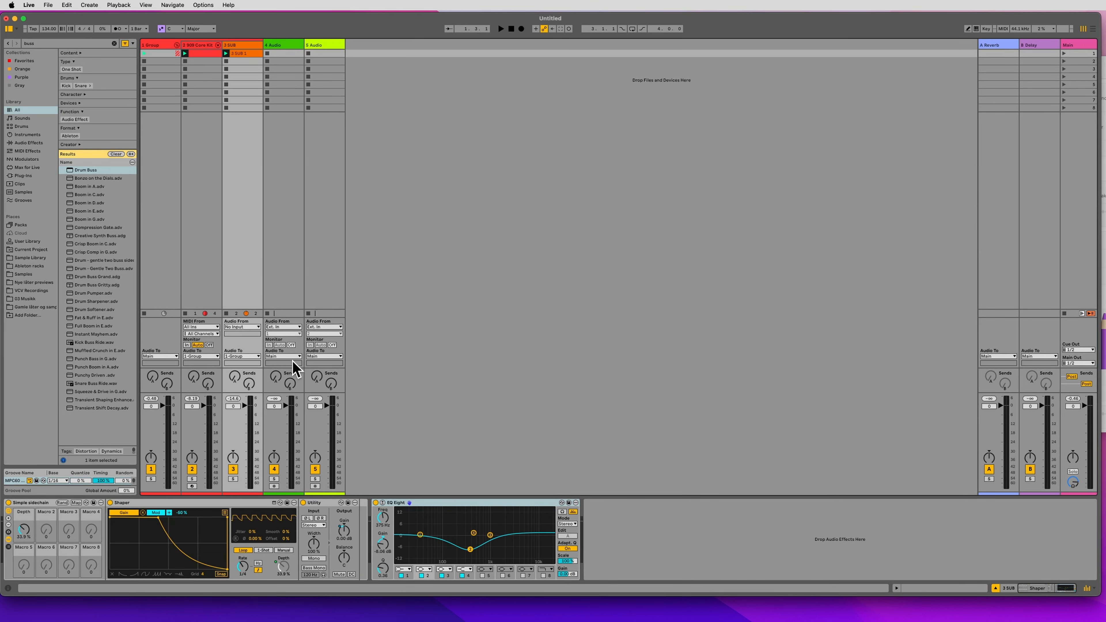
Play the groove and adjust the output level and Transients of the group's Drum Buss.
left_click(158, 303)
key("space")
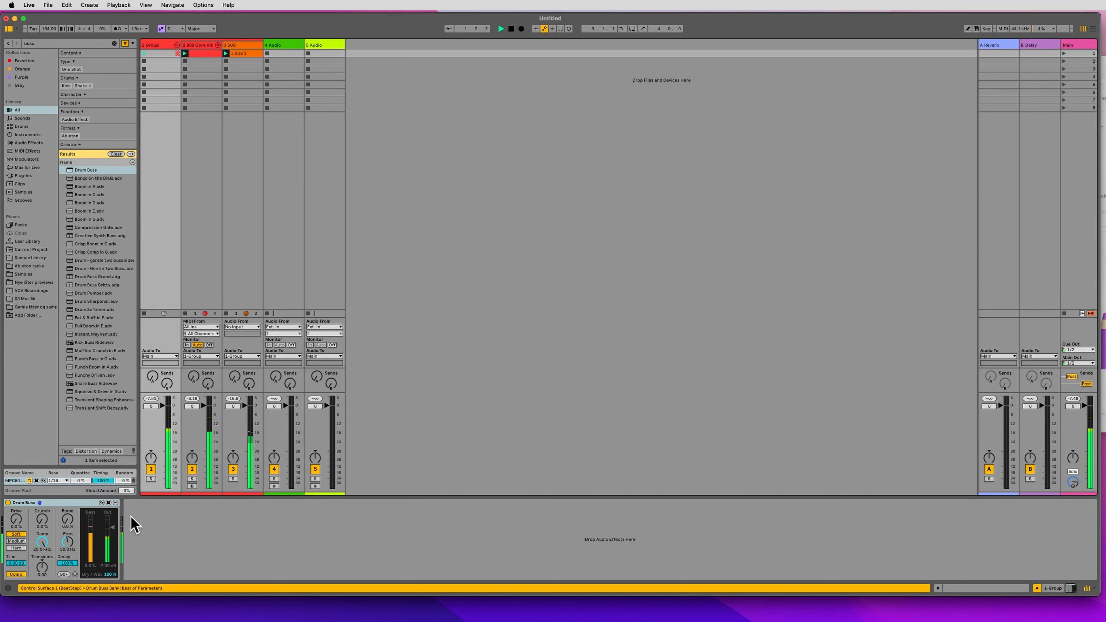
left_click_drag(111, 530, 111, 522)
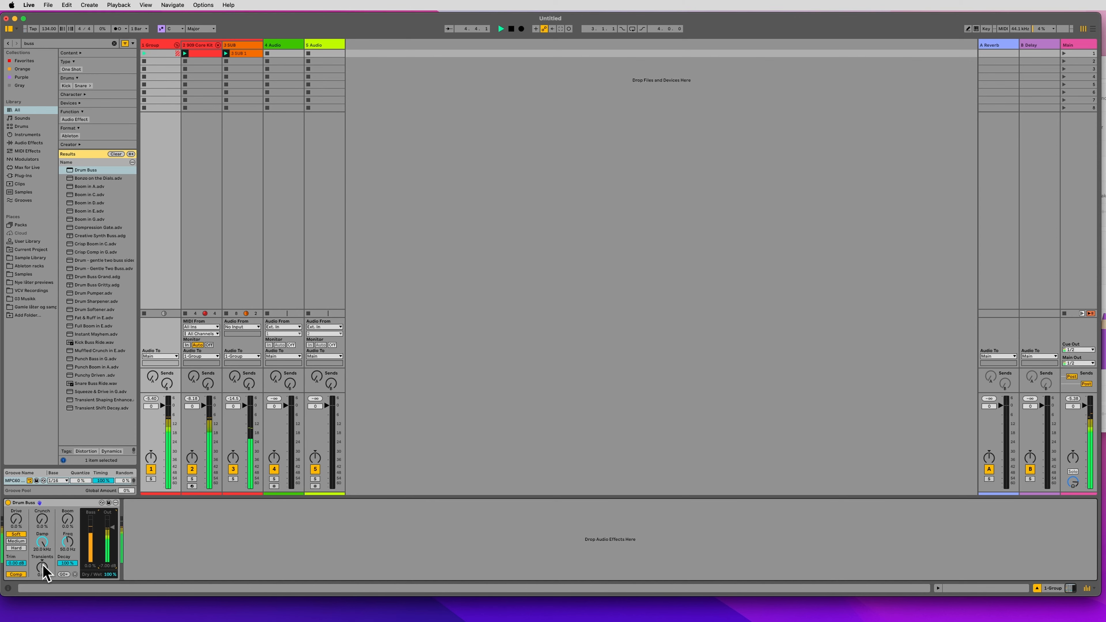
left_click_drag(44, 565, 43, 558)
Raise the gain of the SUB clip during playback and return to the SUB track's devices.
left_click(257, 257)
left_click(202, 244)
left_click(227, 246)
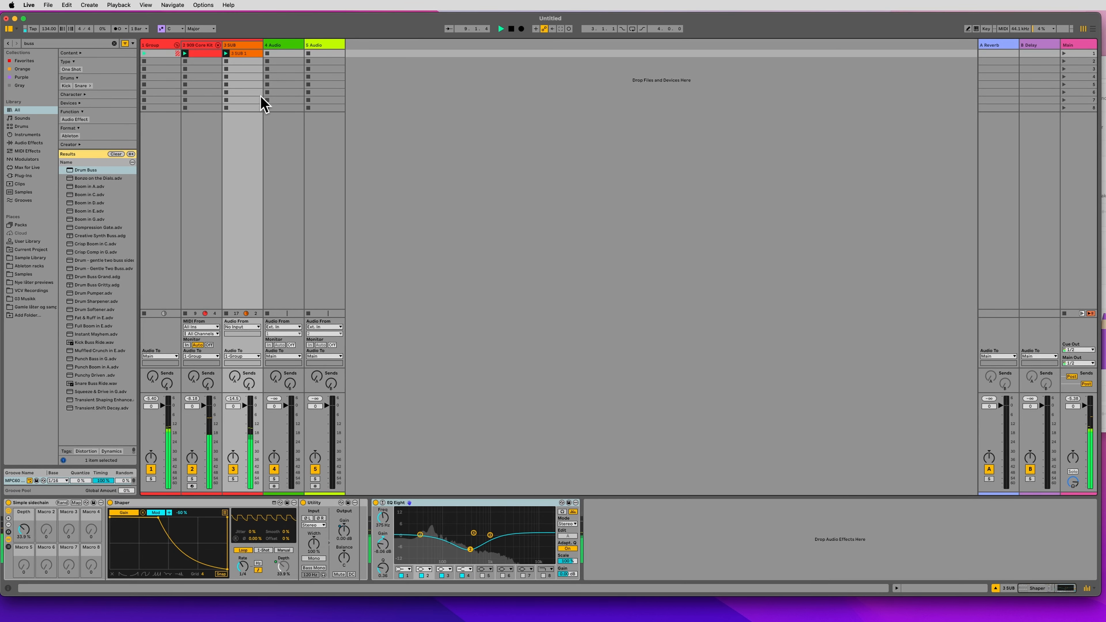
left_click(244, 52)
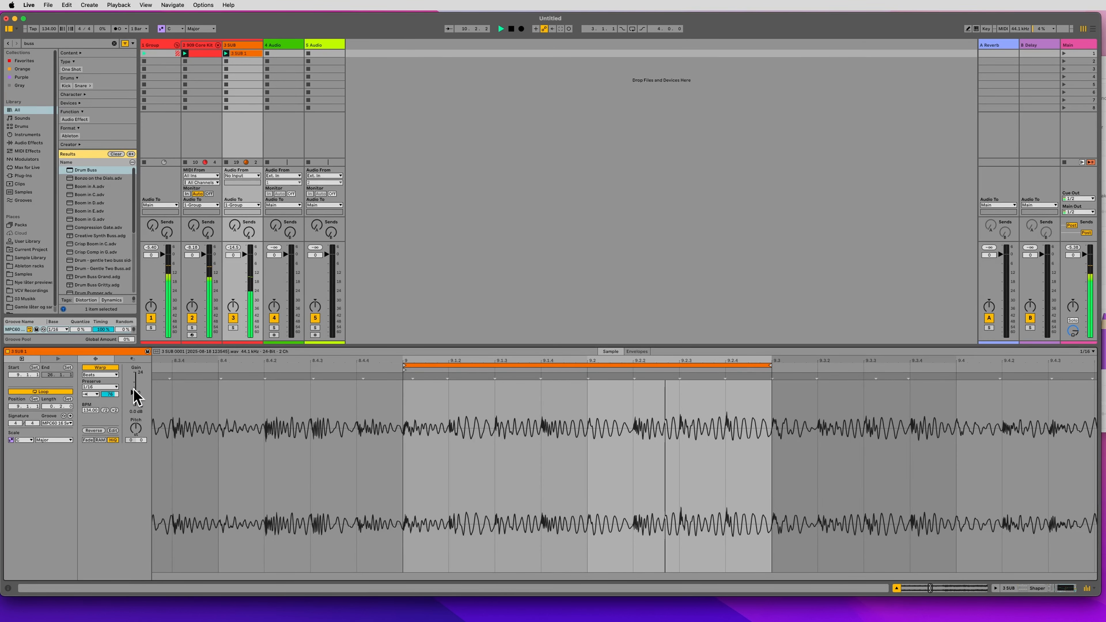
left_click_drag(134, 392, 133, 388)
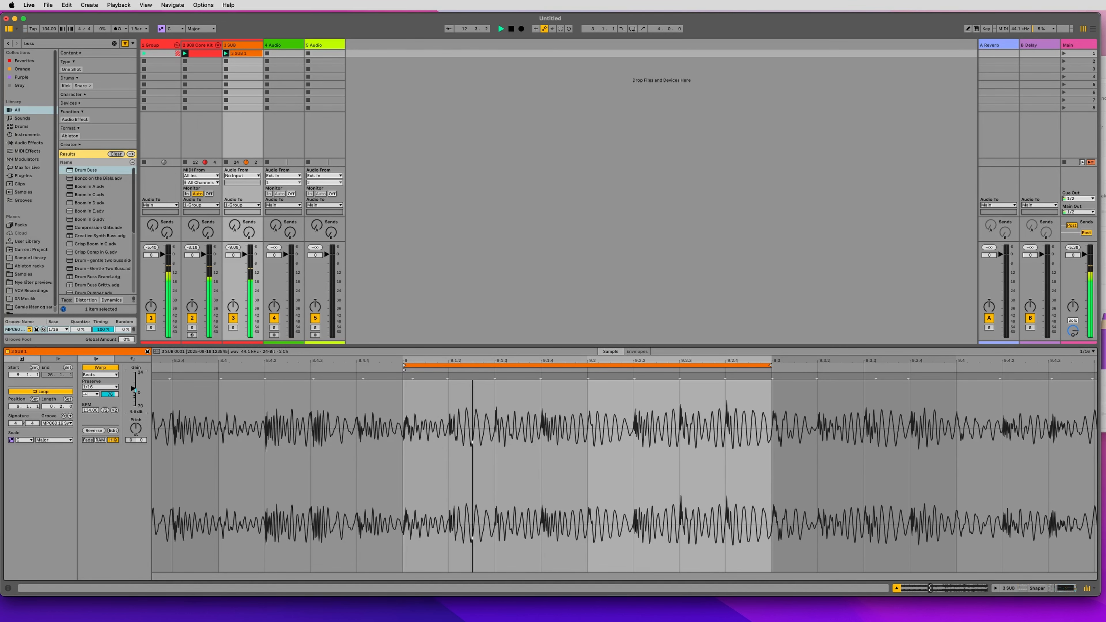
key("shift+Tab")
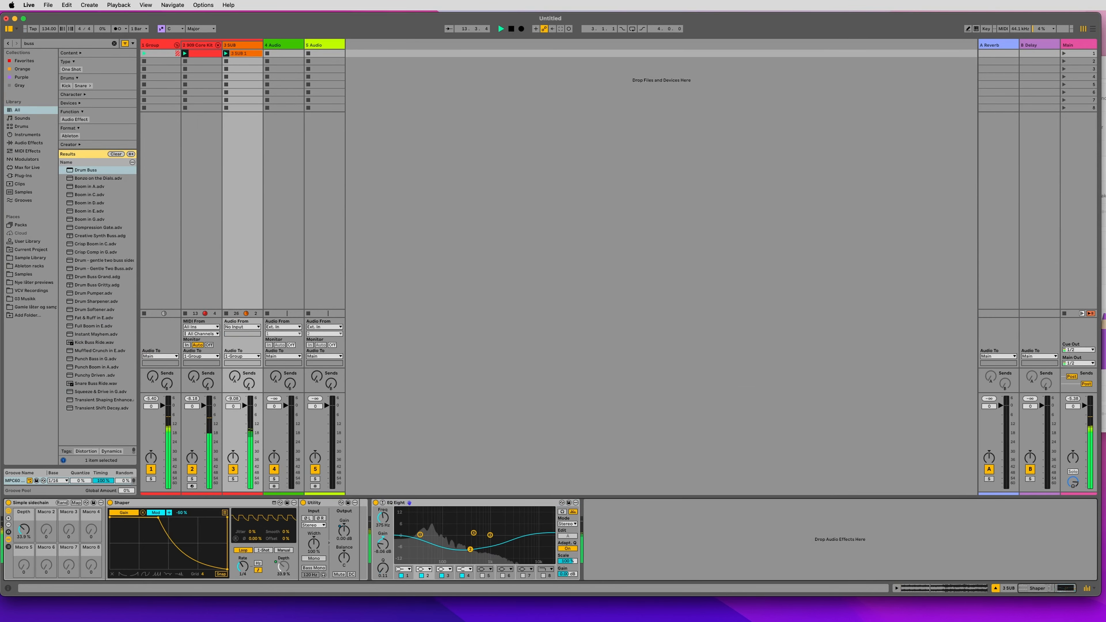
Move the SUB EQ's band 2 cut to about 740 Hz and -11 dB, and enable band 5, undoing its trial move.
left_click_drag(470, 549, 484, 555)
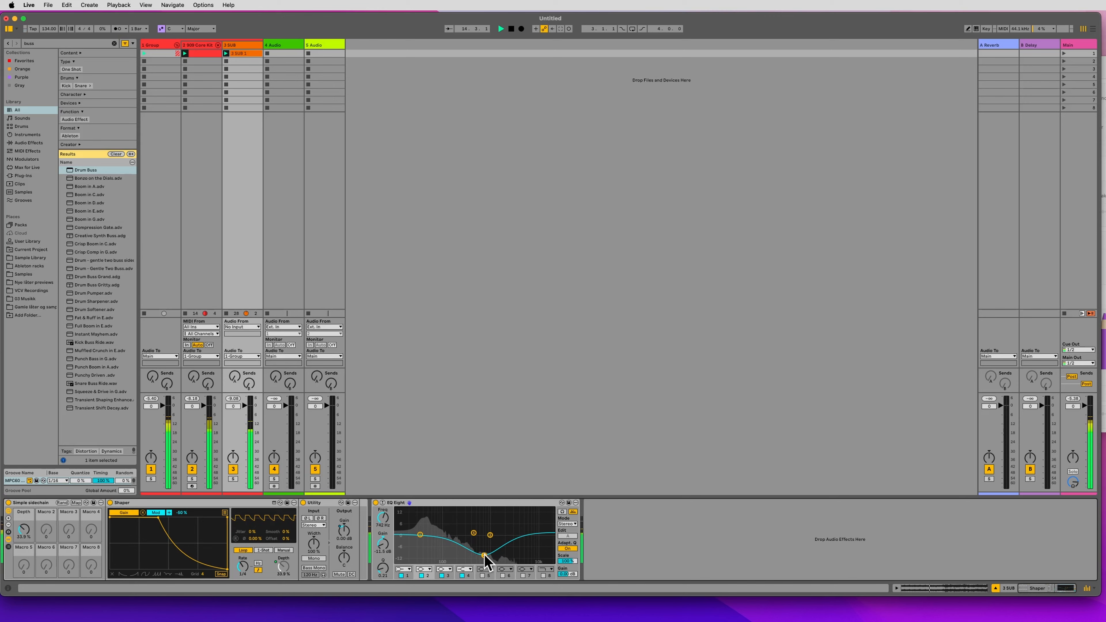
left_click(490, 535)
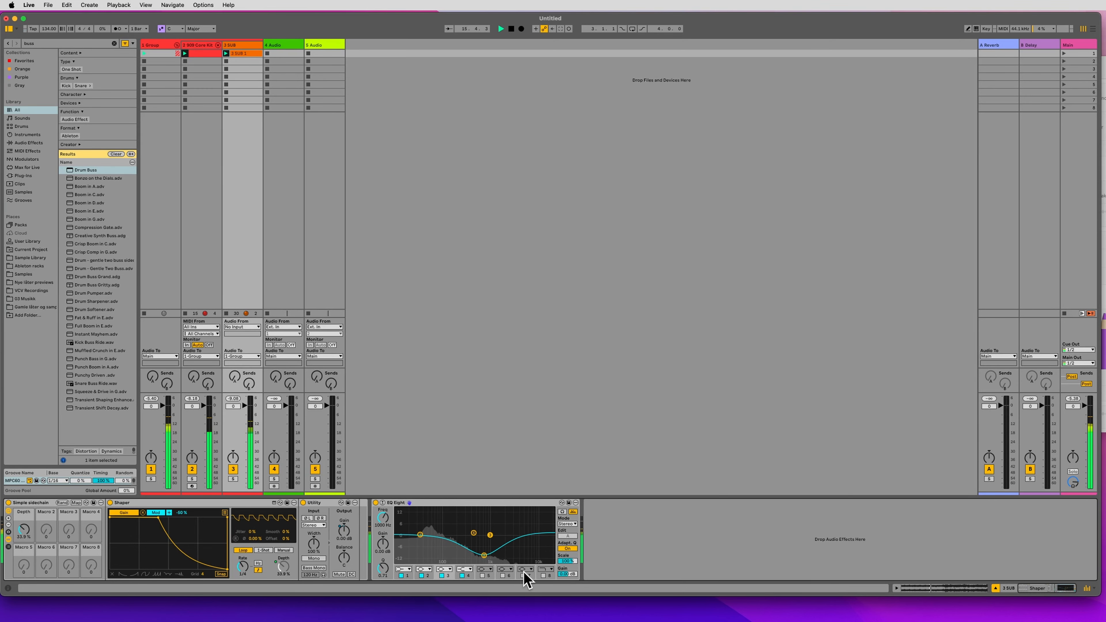
left_click(482, 576)
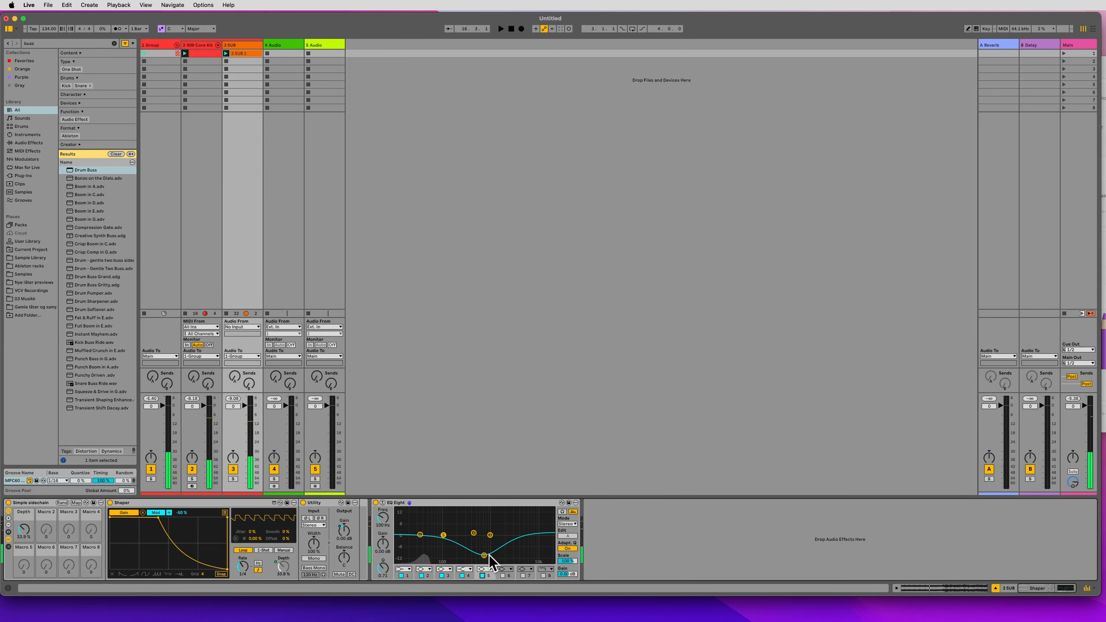
left_click_drag(442, 538, 519, 549)
key("super+z")
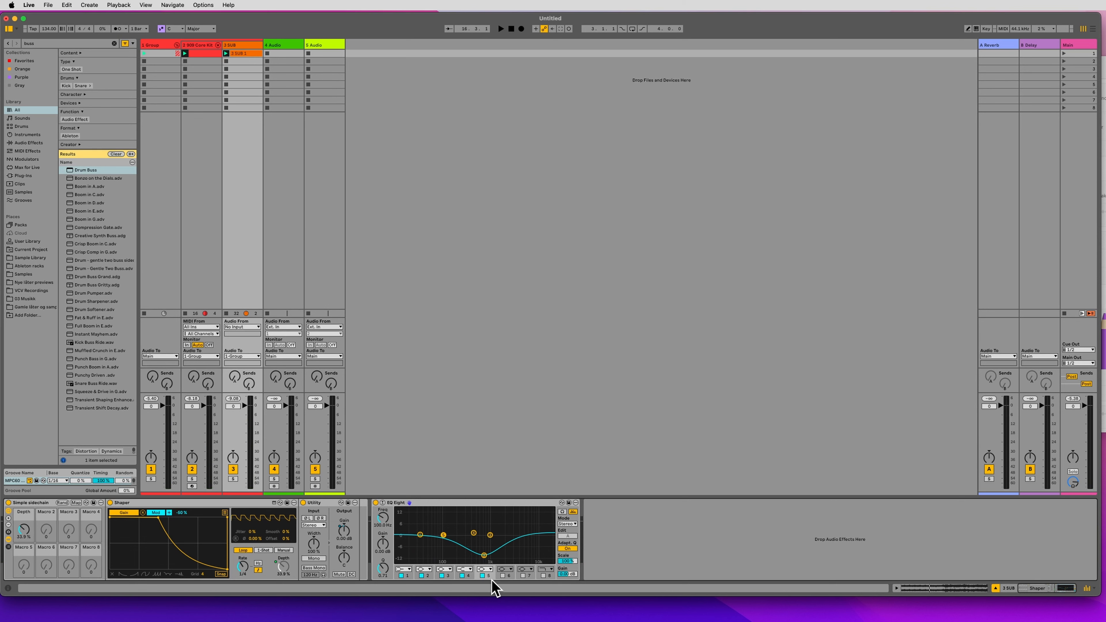
Turn off EQ band 4 and enable band 7 as a high shelf at 1.24 kHz and -5.83 dB, with playback running.
left_click(524, 576)
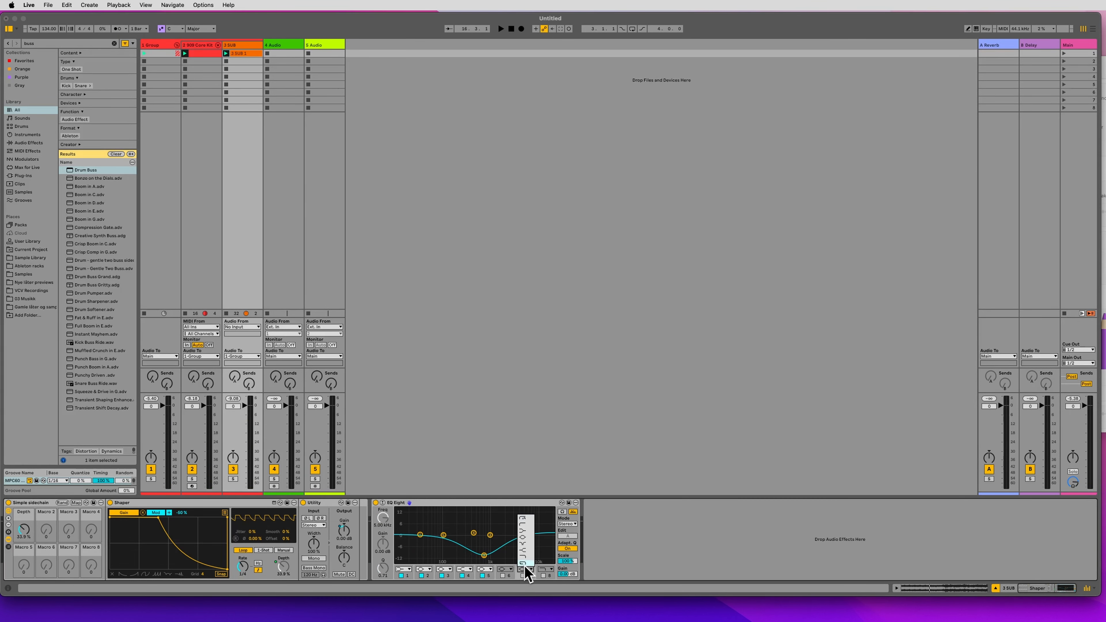
left_click(529, 551)
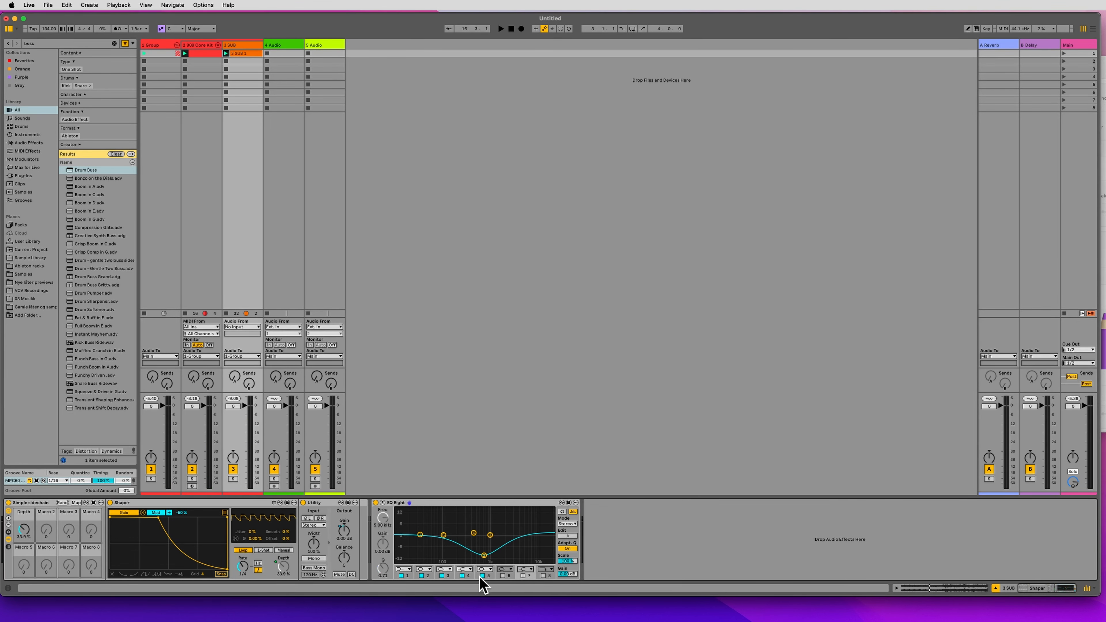
left_click(462, 575)
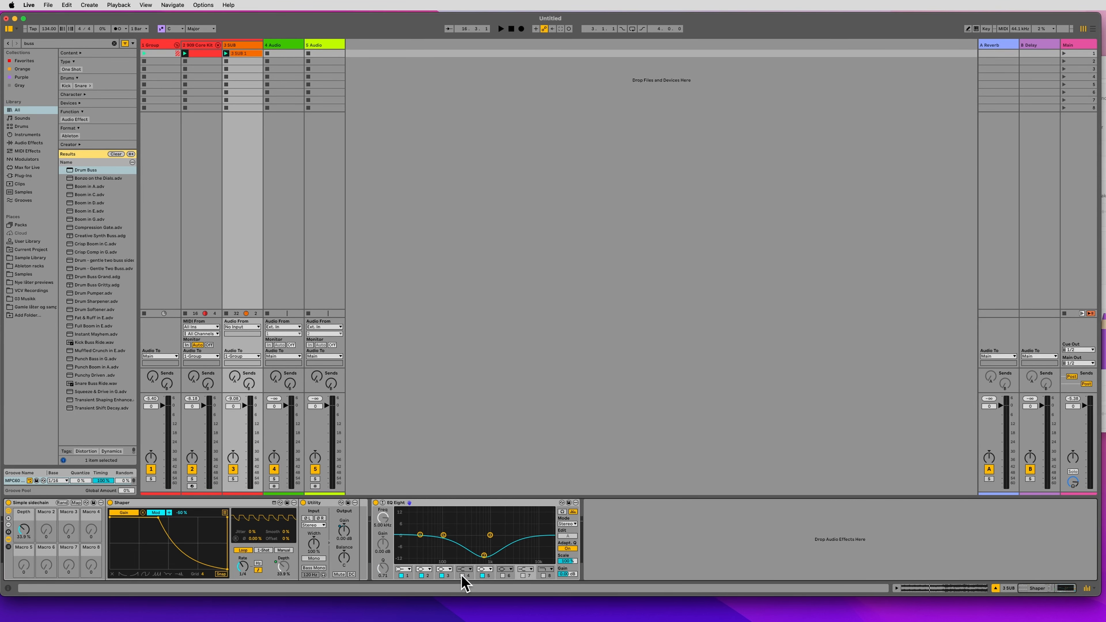
left_click(523, 576)
left_click_drag(524, 535, 494, 545)
key("space")
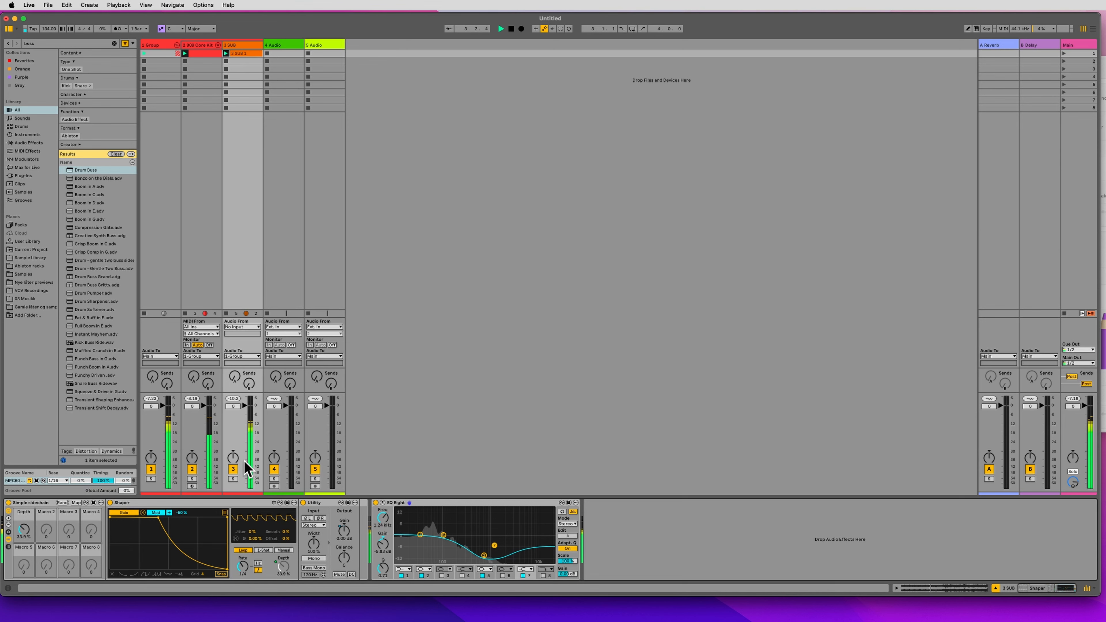
Lower the SUB track's volume to about -2 dB and duplicate its clip into the second scene.
mouse_move(244, 405)
left_mouse_down()
mouse_move(244, 463)
mouse_move(244, 410)
left_mouse_up()
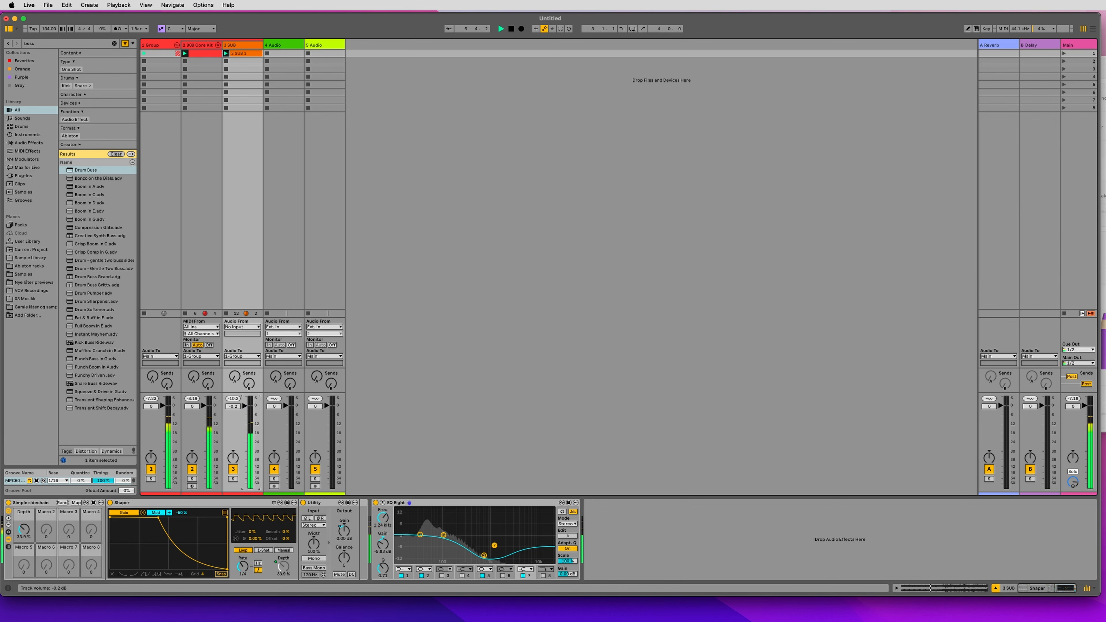
double_click(244, 54)
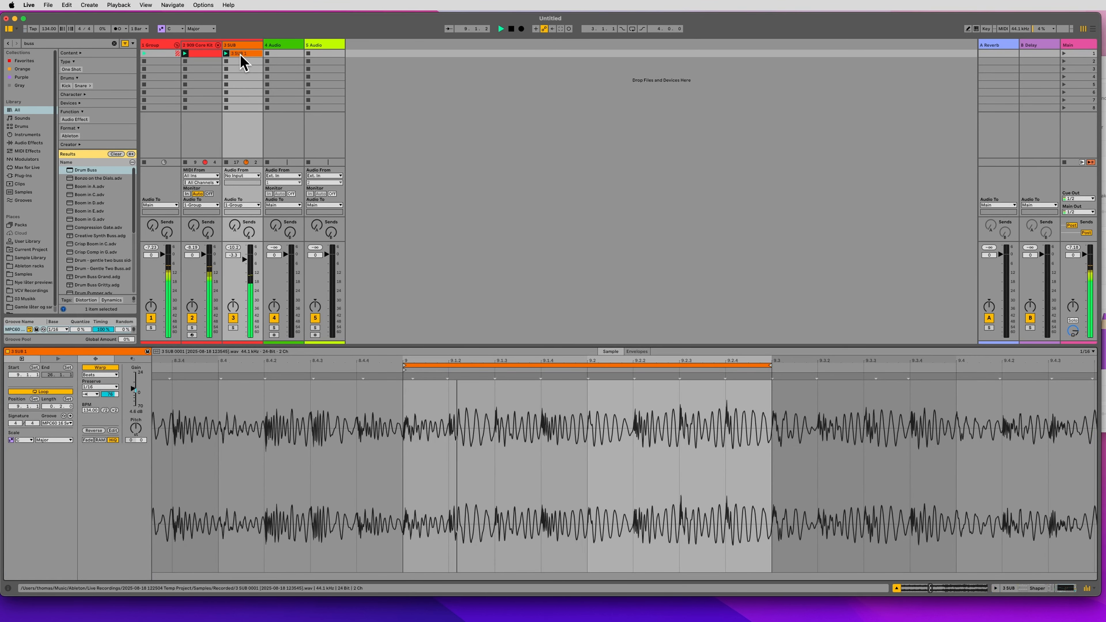
key("super+d")
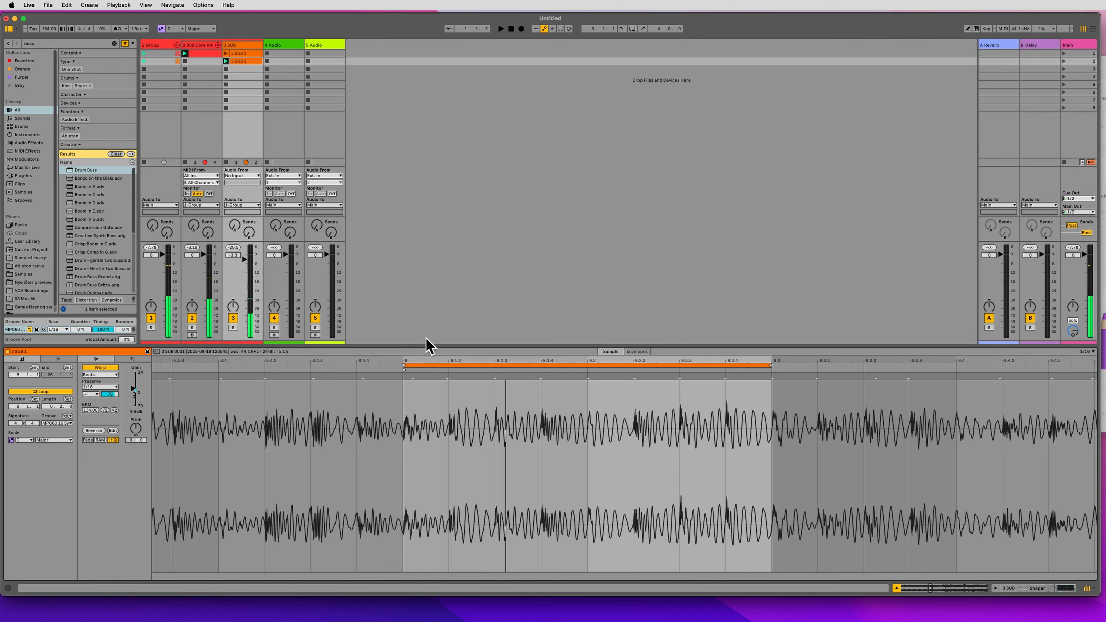
Move the duplicated SUB clip's loop to a section within bar 23 and set the track volume to -0.2 dB.
left_click_drag(470, 360, 470, 301)
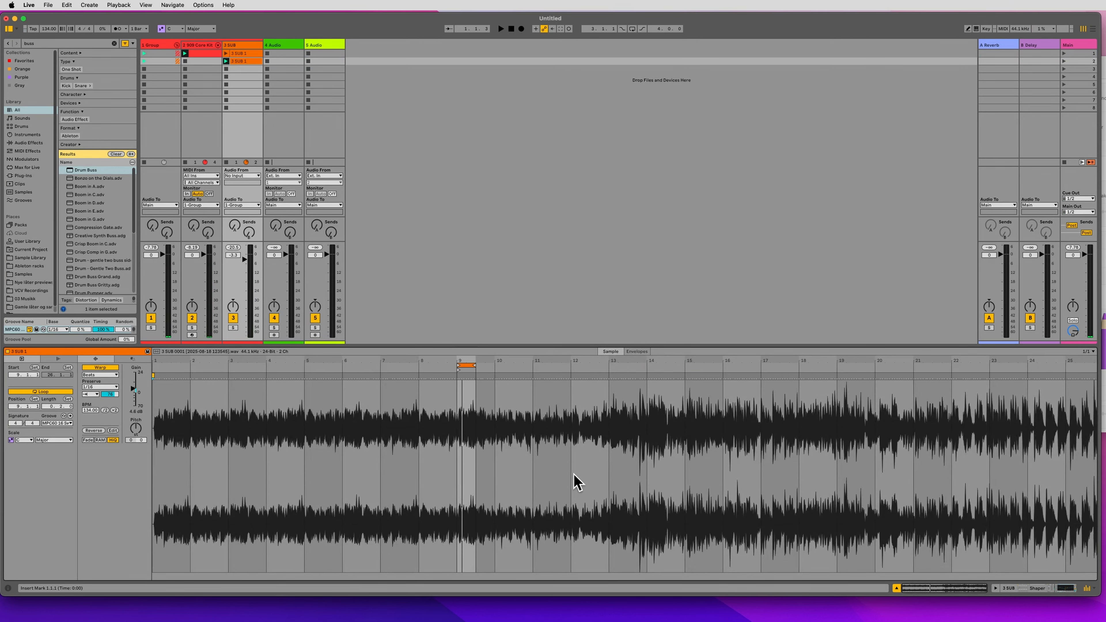
left_click_drag(466, 365, 961, 410)
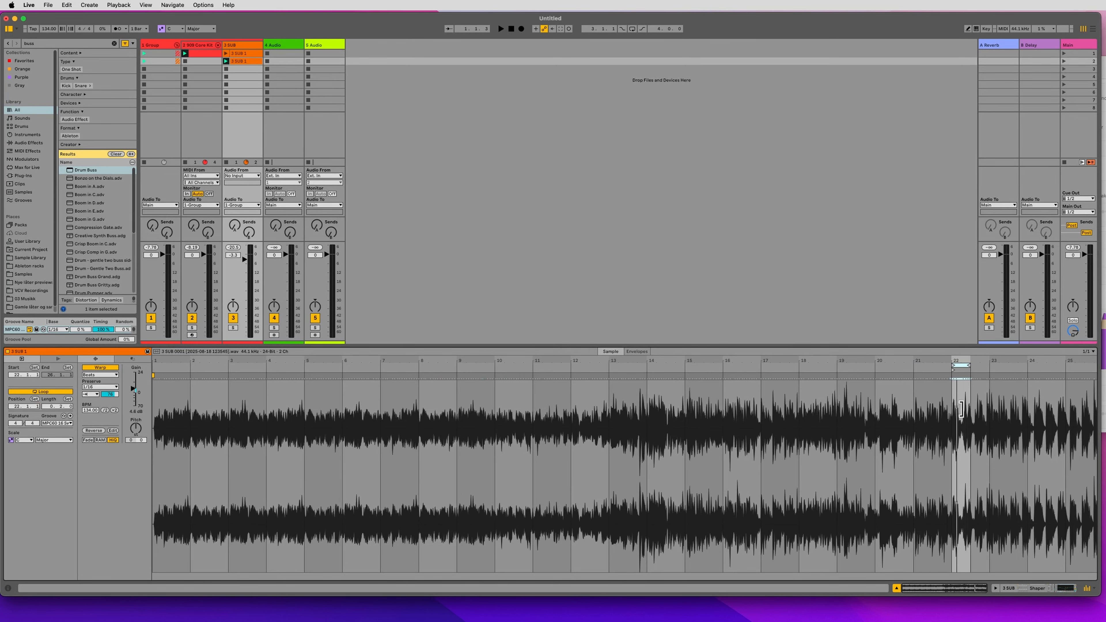
key("space")
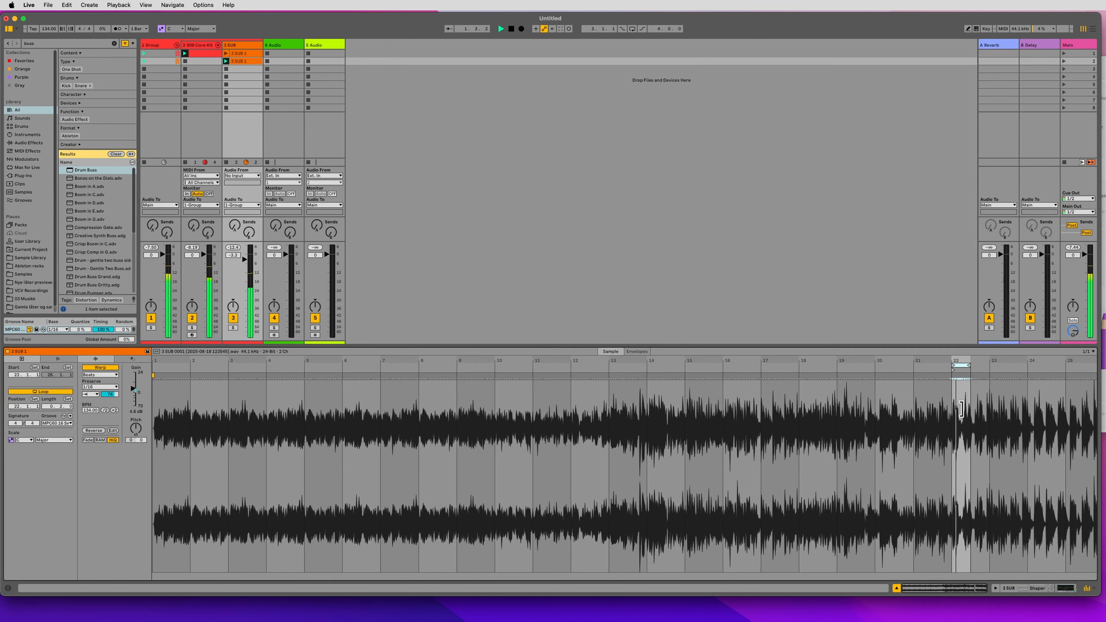
left_click_drag(961, 410, 1009, 428)
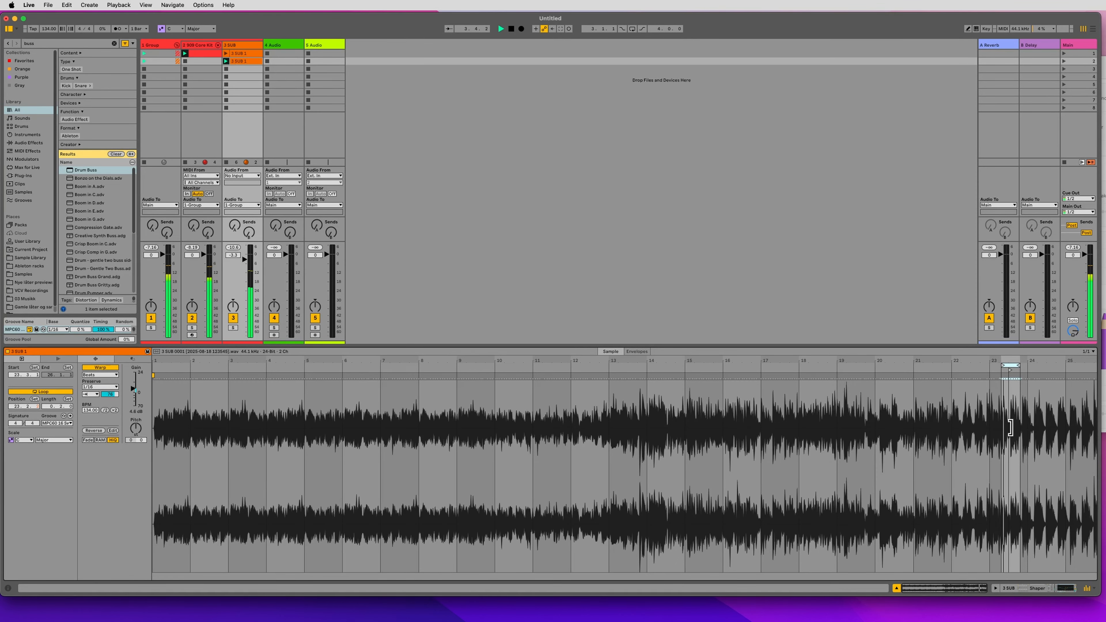
key("s")
left_click_drag(1009, 362, 781, 383)
key("s")
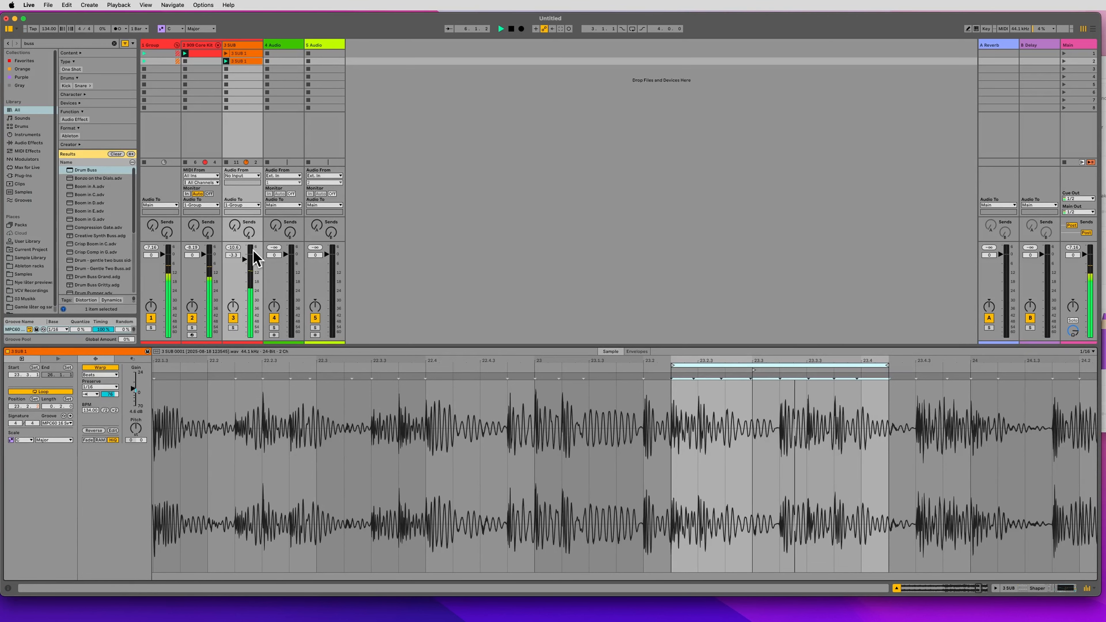
left_click_drag(245, 259, 245, 254)
Stop playback, search the browser for "buss" and add a Drum Buss after the EQ Eight on the SUB track.
left_click(244, 45)
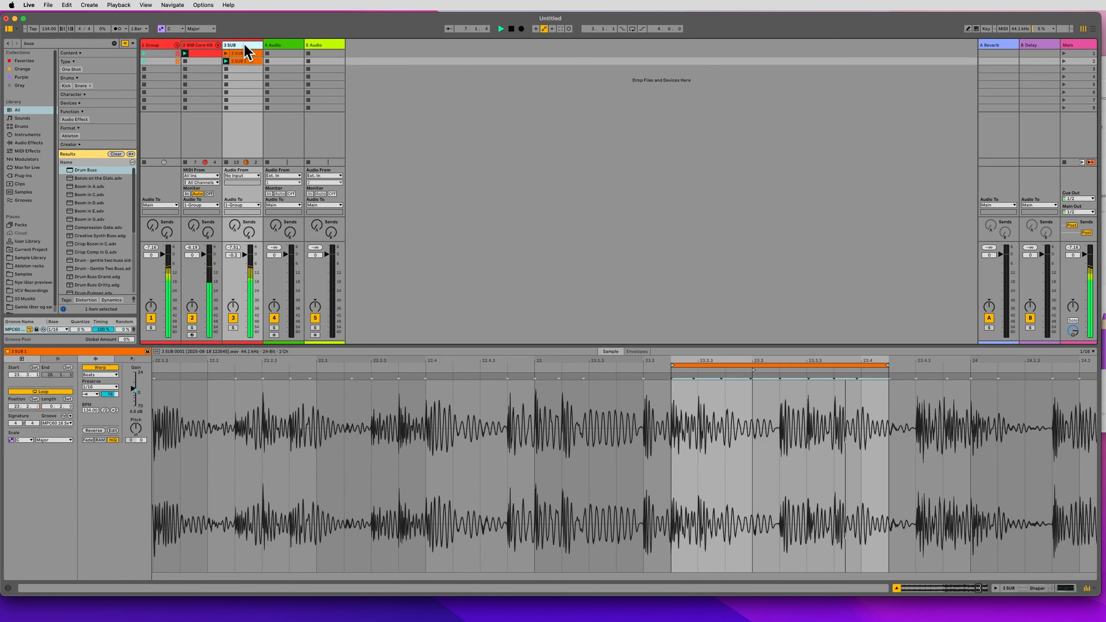
double_click(244, 48)
key("space")
key("super+f")
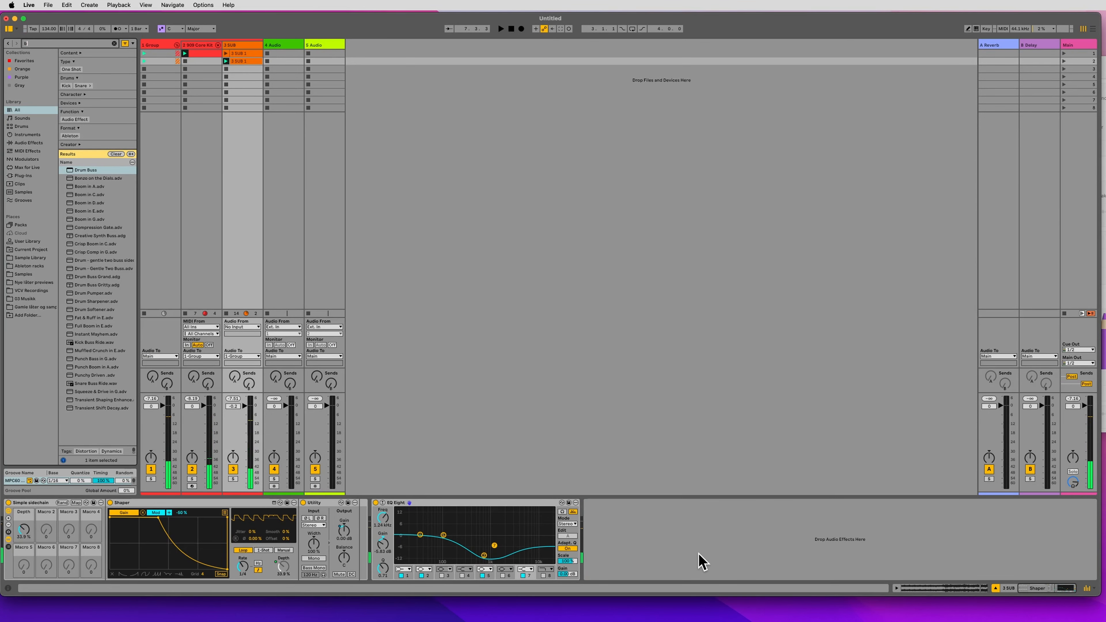
type("buss")
key("Down")
key("Return")
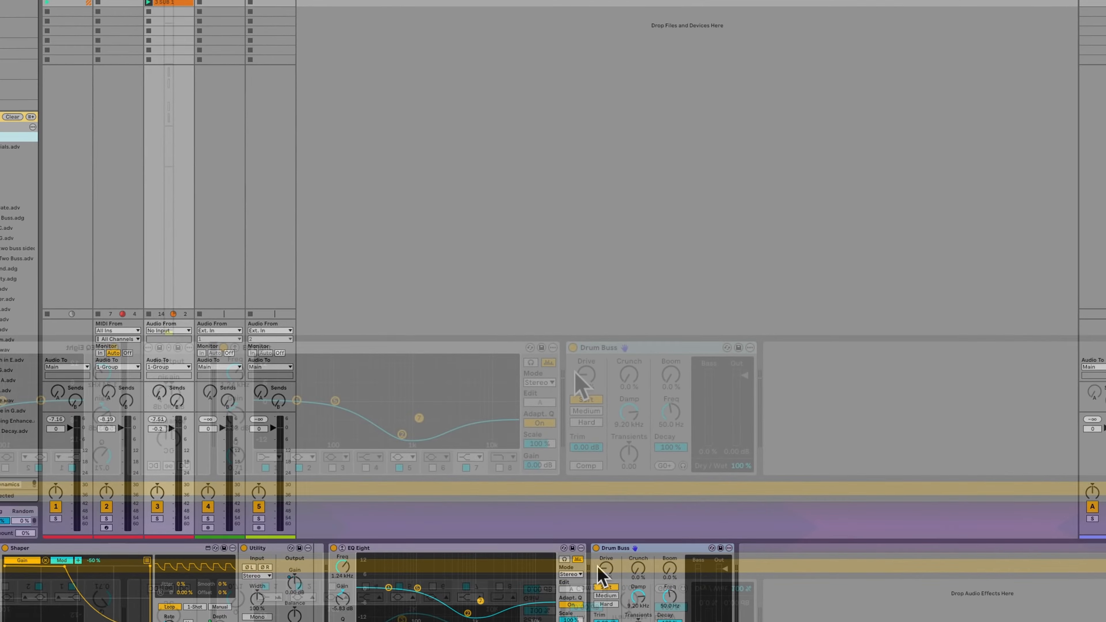
Audition the SUB track's Drum Buss, set its Boom to 34% and lower the Boom frequency.
key("space")
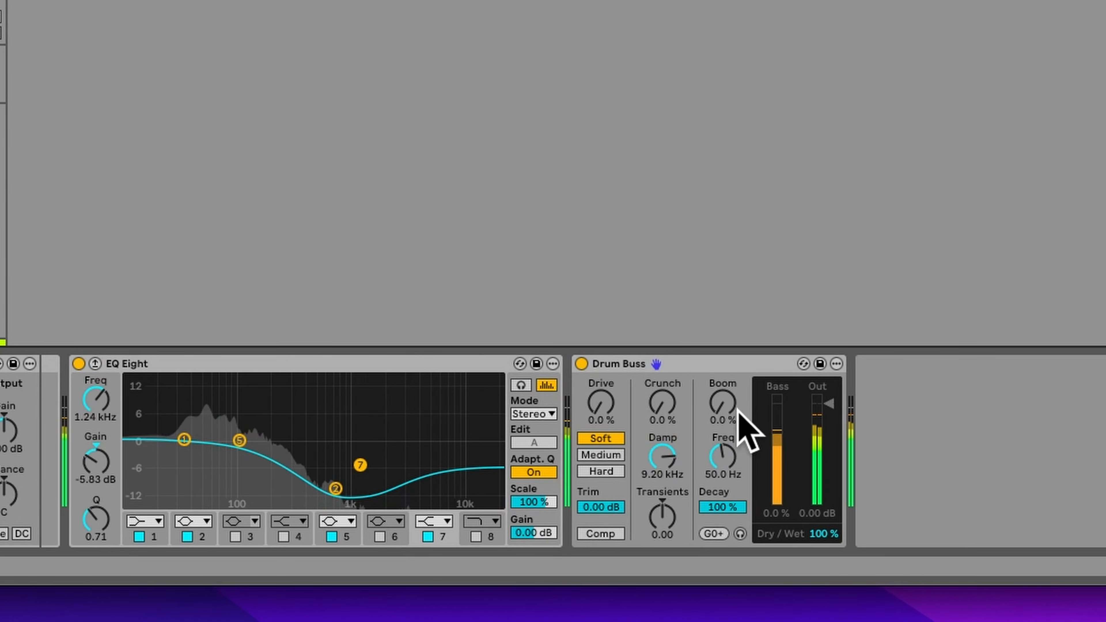
left_click_drag(740, 424, 740, 394)
key("space")
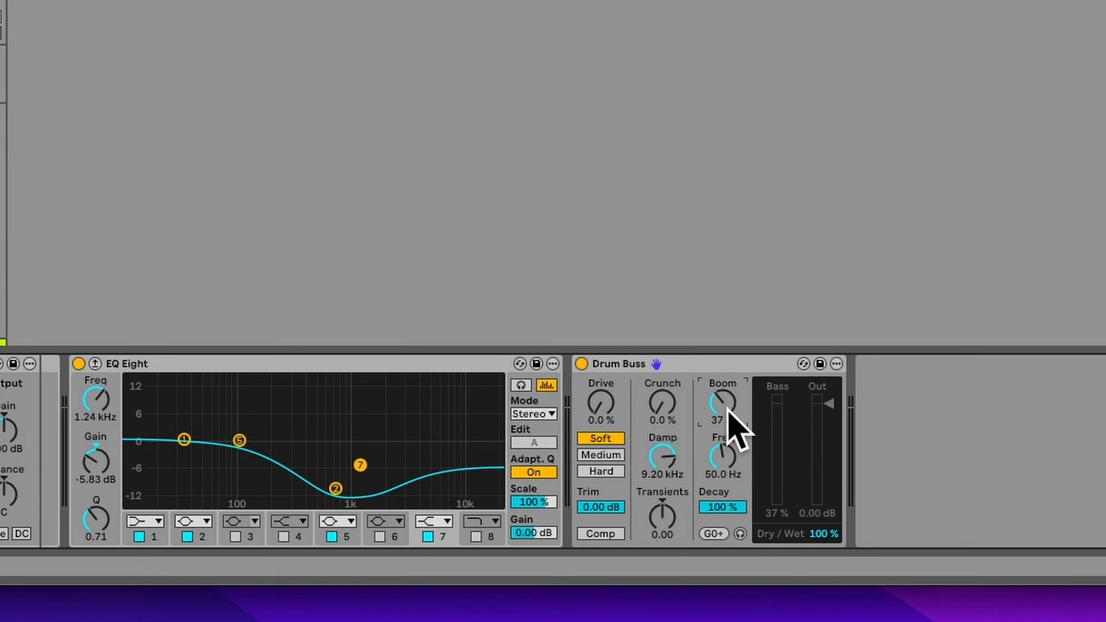
left_click_drag(728, 410, 728, 415)
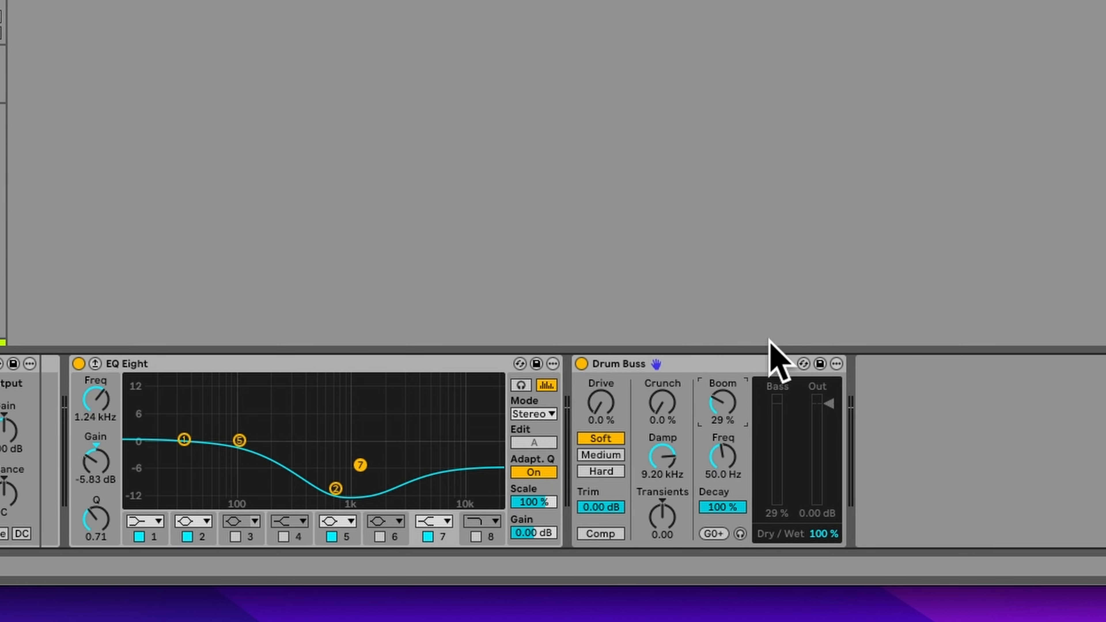
left_click_drag(744, 405, 745, 398)
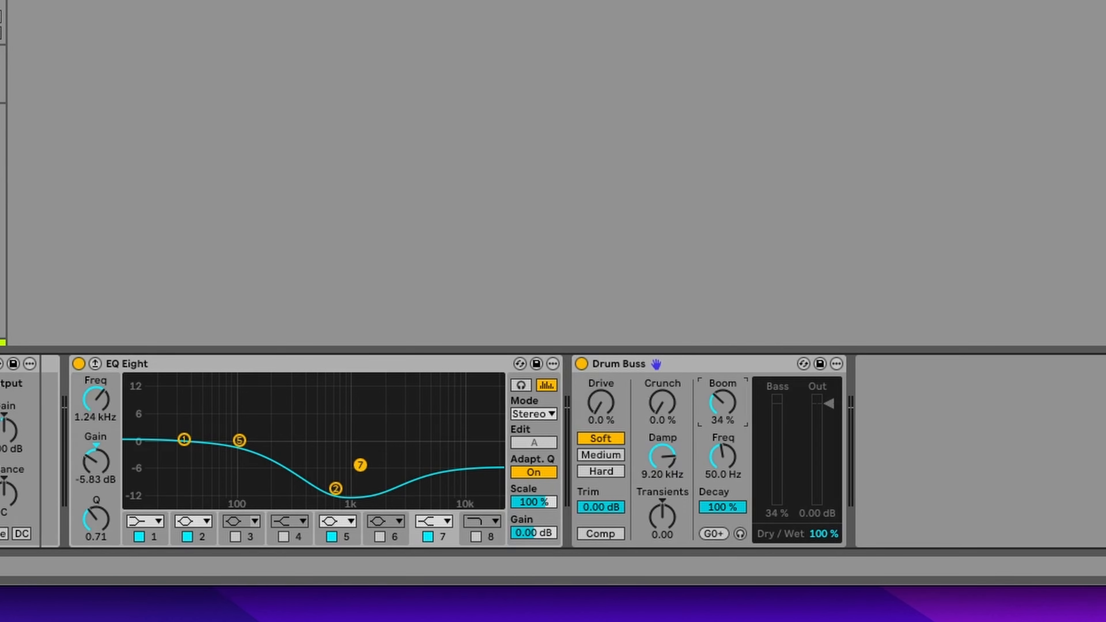
left_click_drag(723, 455, 723, 462)
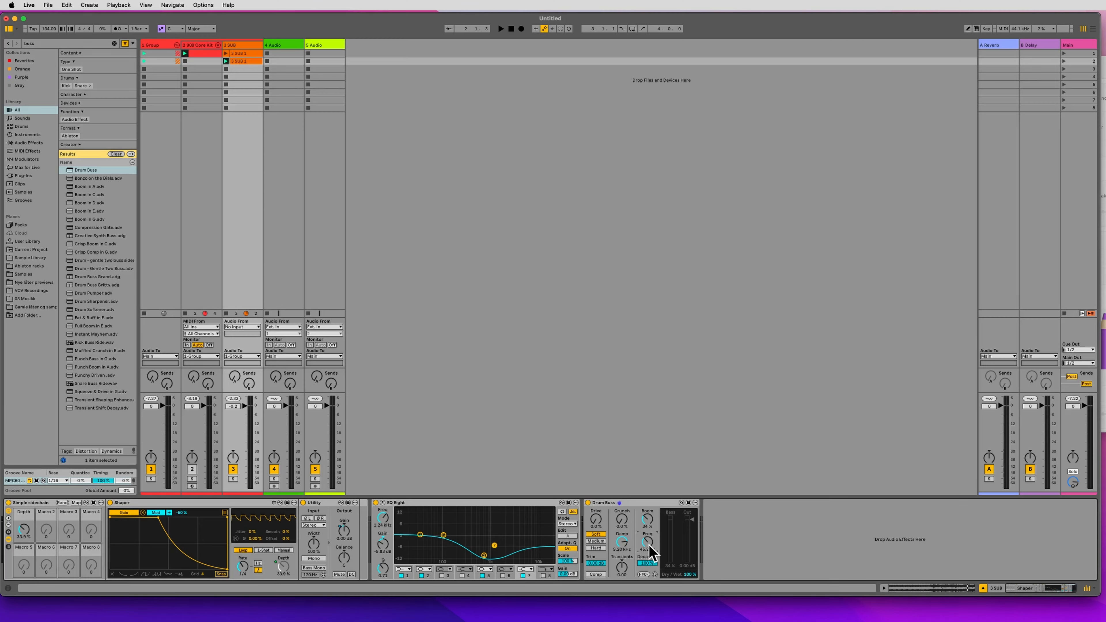
Search the browser for "spec", add a Spectrum after the EQ Eight on the 909 Core Kit track, and inspect the kick's low-frequency peak during playback.
left_click(192, 281)
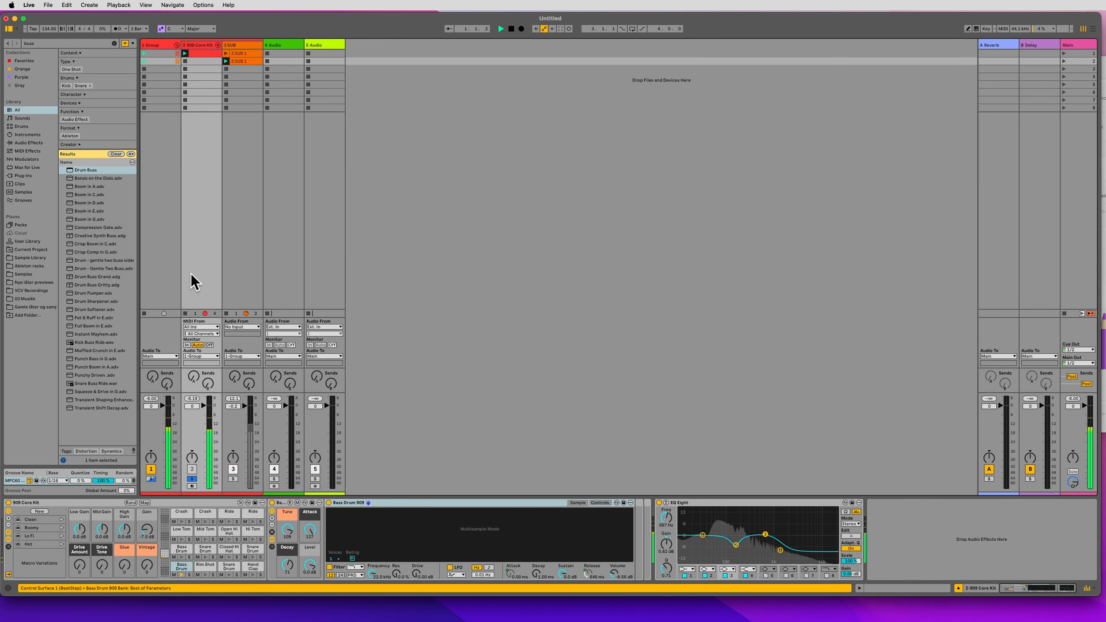
key("super+f")
type("spec")
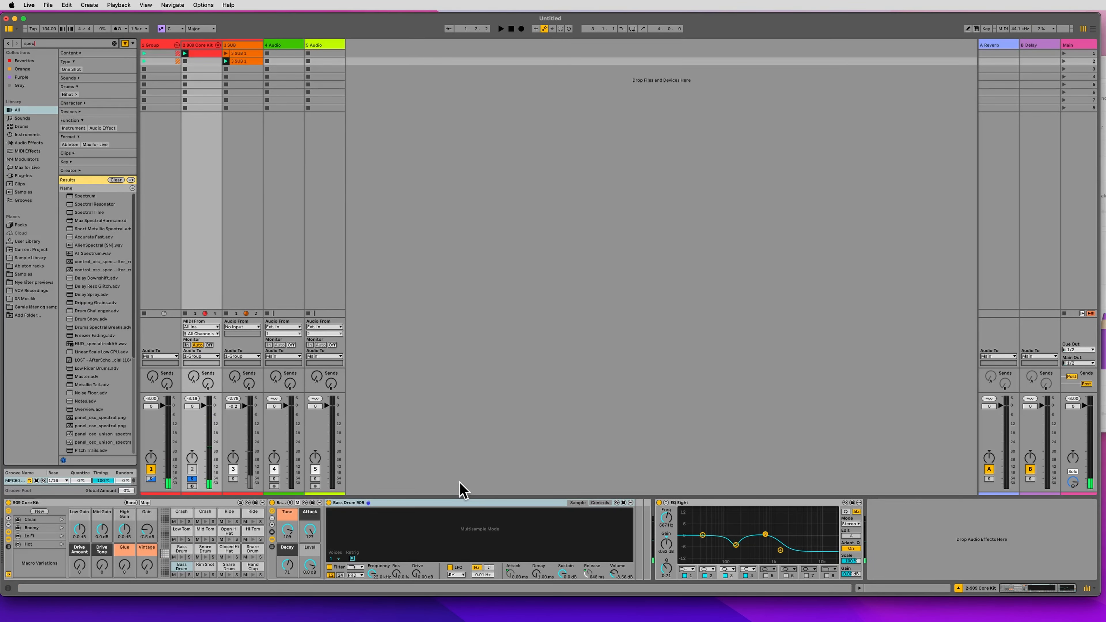
key("Down")
key("Return")
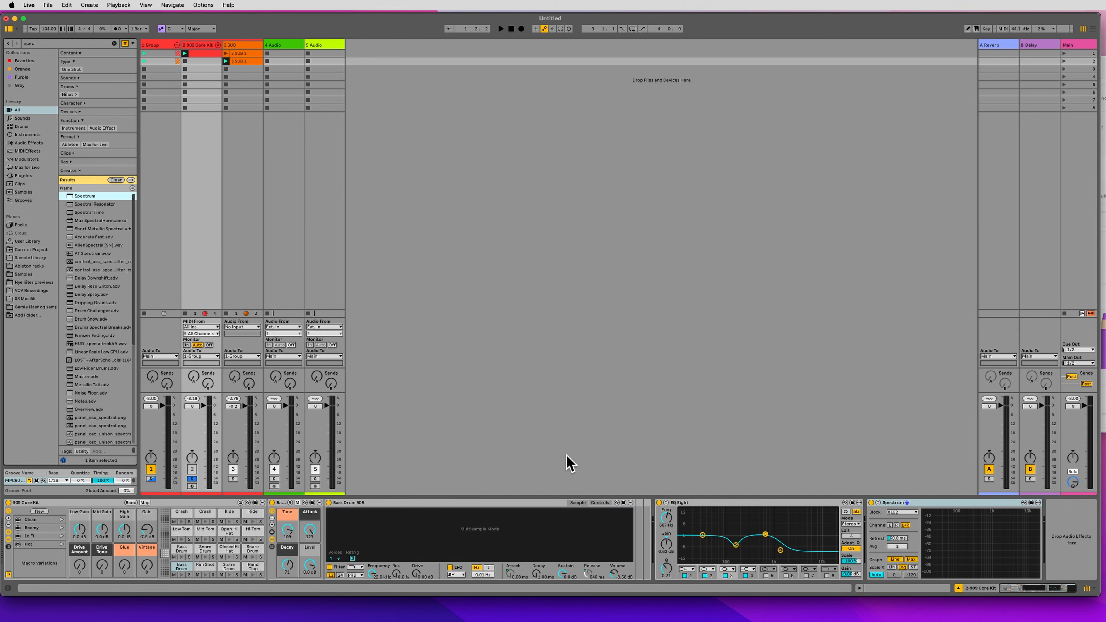
key("space")
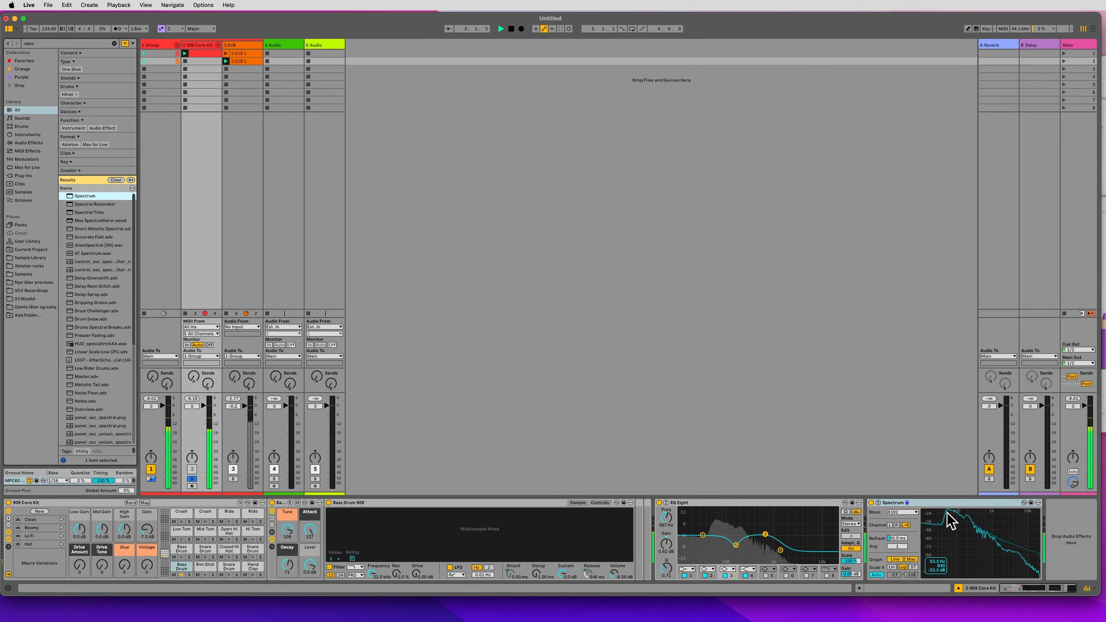
key("space")
key("space")
Retune the Boom frequency of the SUB track's Drum Buss and raise its Boom to 38%.
left_click(243, 254)
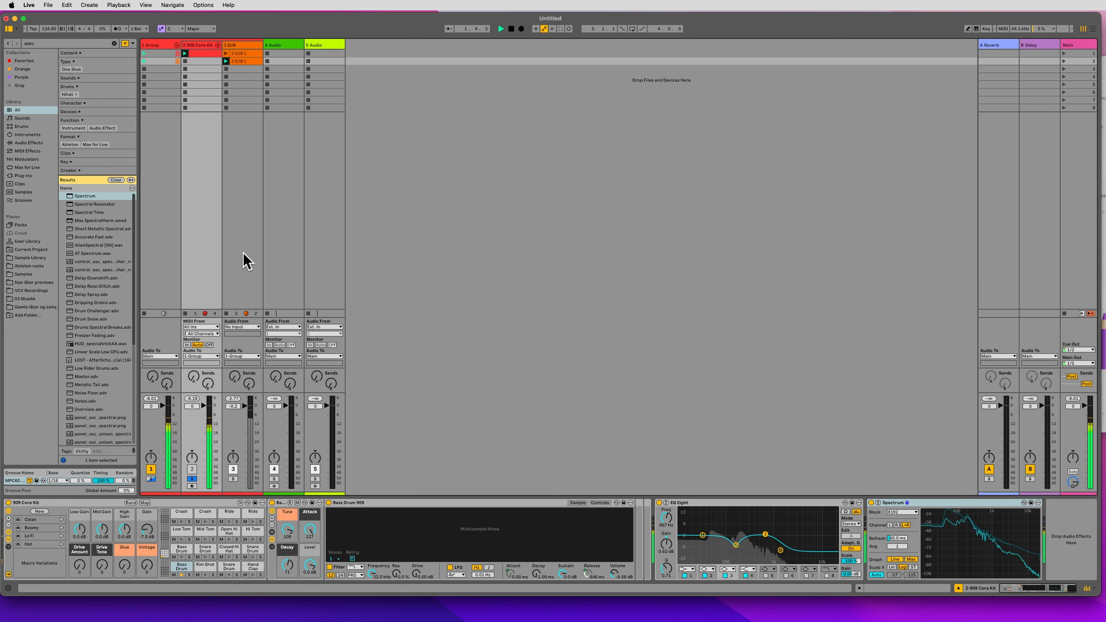
left_click(244, 261)
key("space")
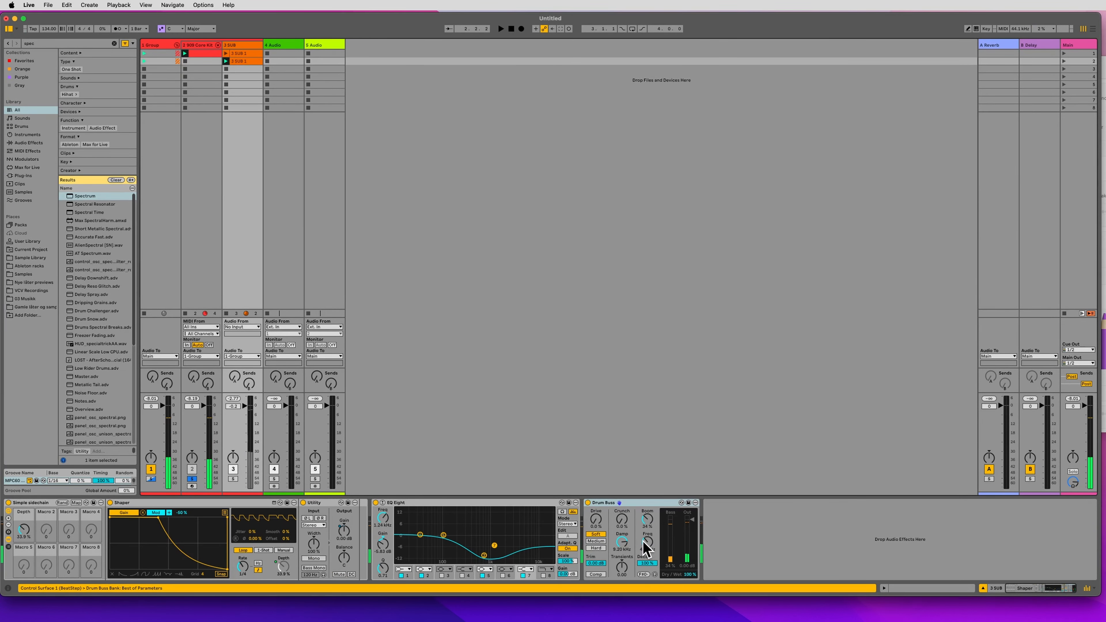
left_click_drag(643, 540, 644, 534)
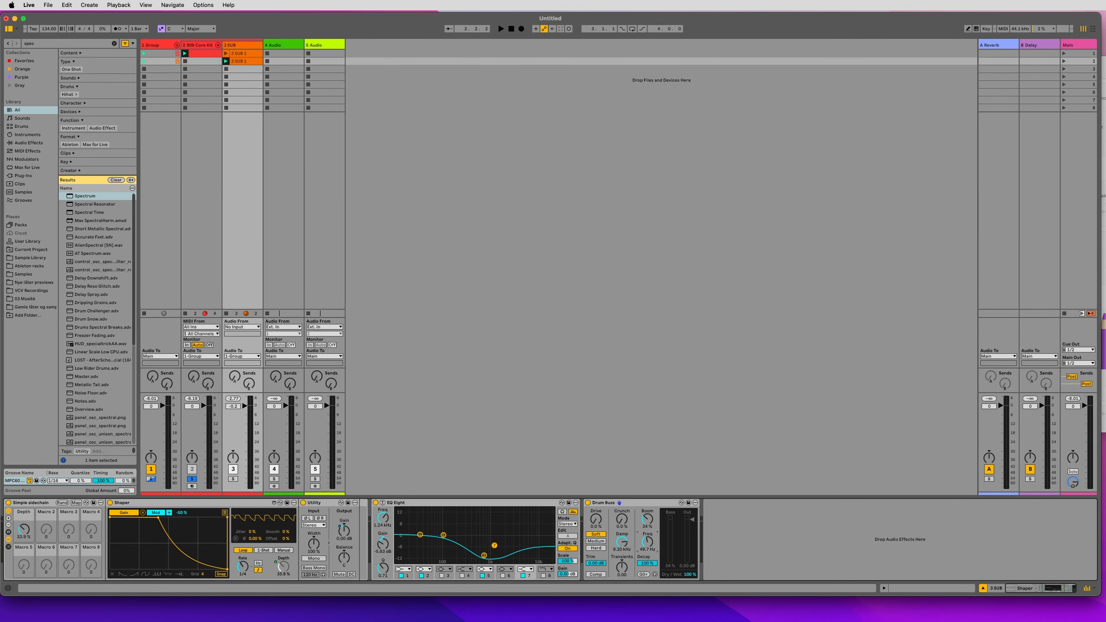
left_click_drag(646, 538, 648, 524)
key("space")
Lower the output of the SUB track's Drum Buss to about -7.1 dB and reset its Damp to 20 kHz.
left_click(196, 293)
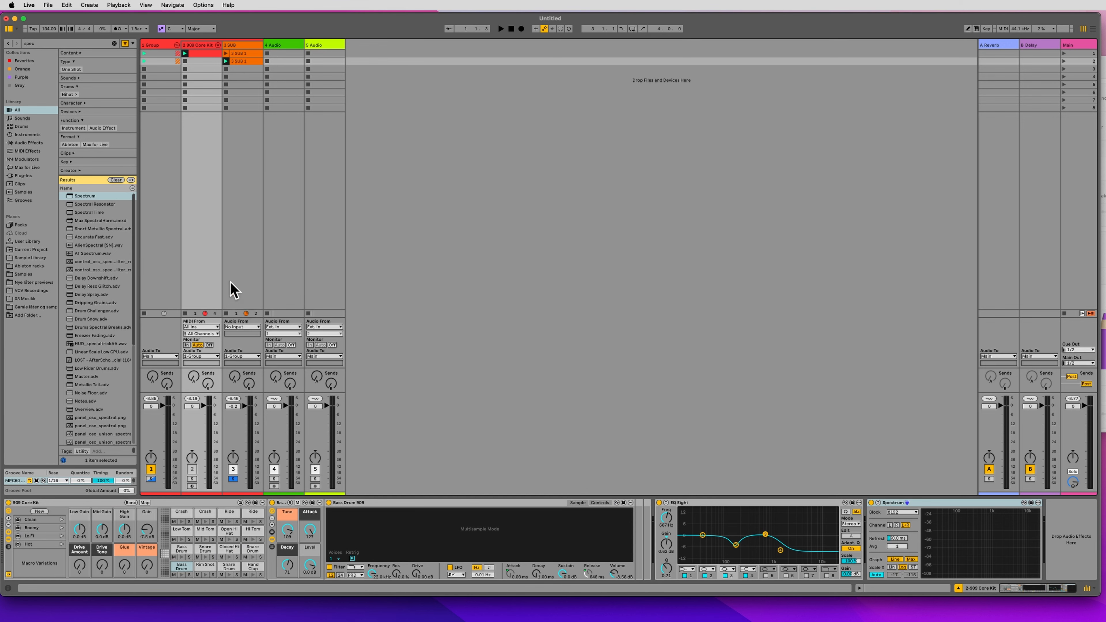
left_click(232, 290)
key("space")
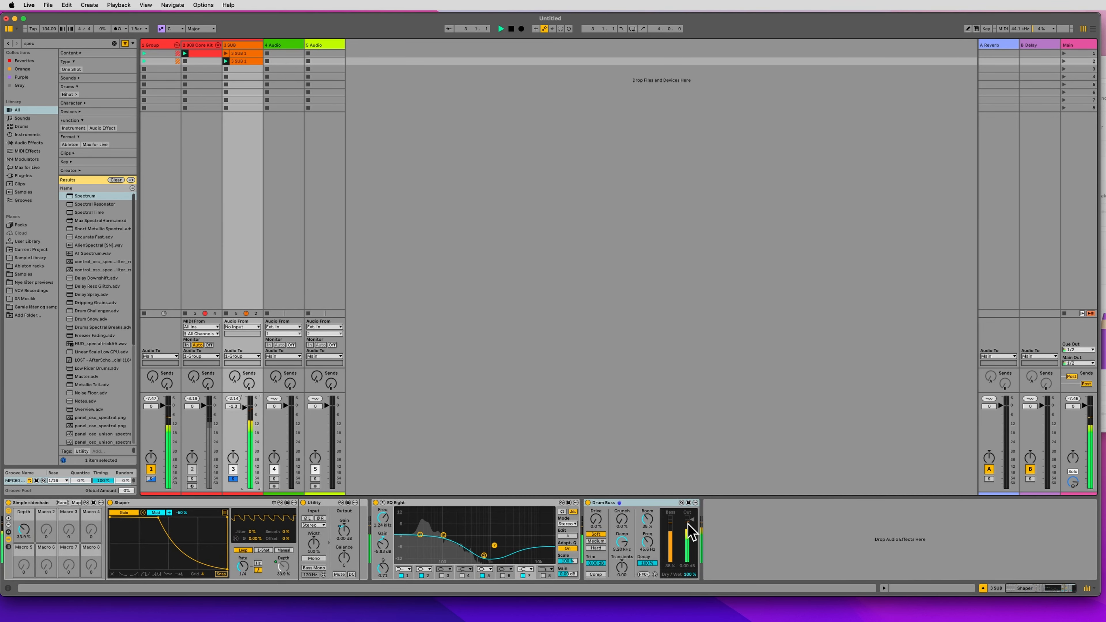
left_click_drag(693, 520, 693, 529)
double_click(621, 543)
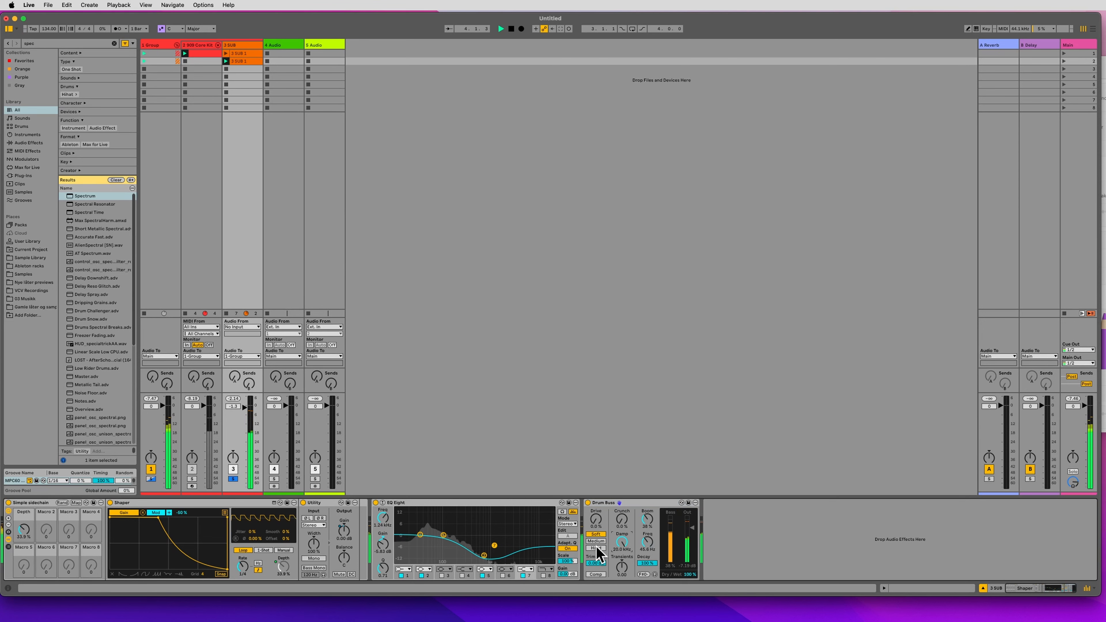
Unmute the 909 Core Kit track during playback and turn off the SUB track's Drum Buss.
key("space")
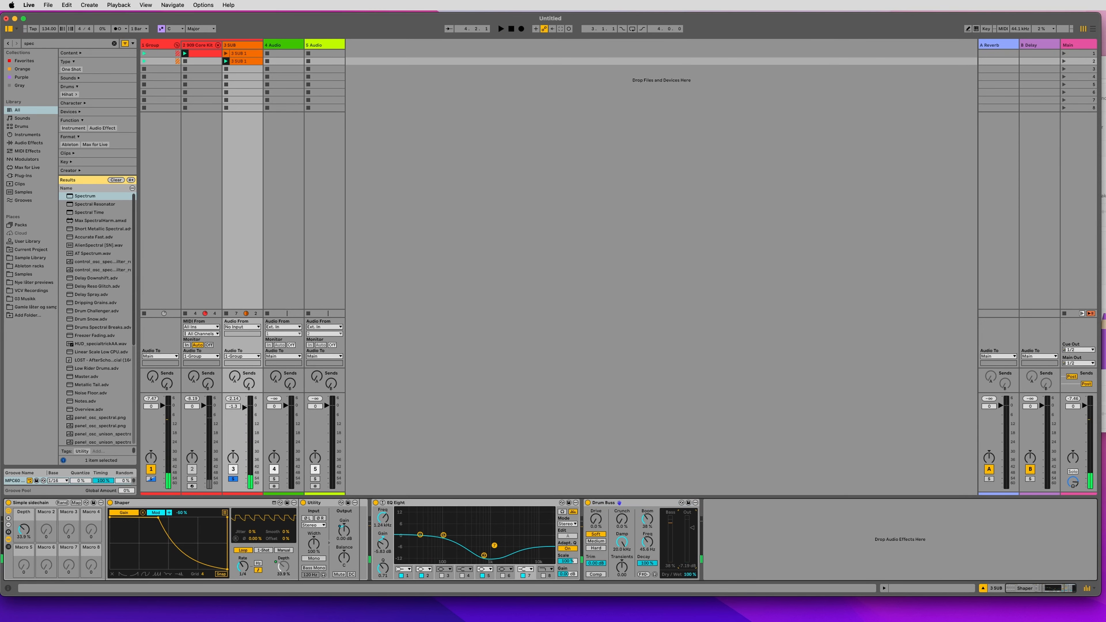
key("space")
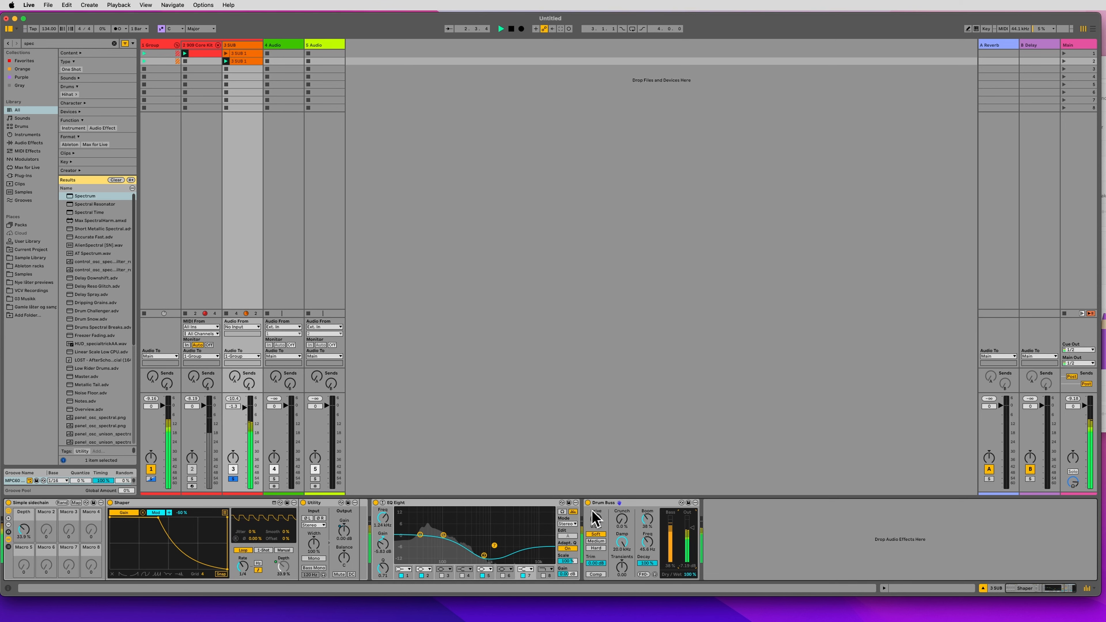
left_click(191, 469)
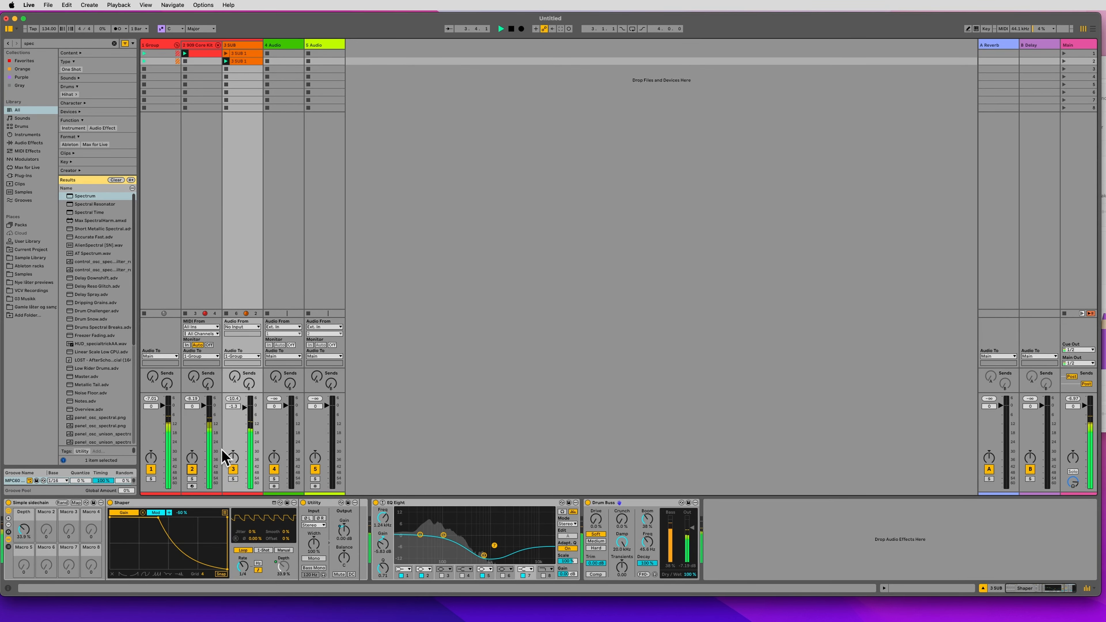
left_click(587, 503)
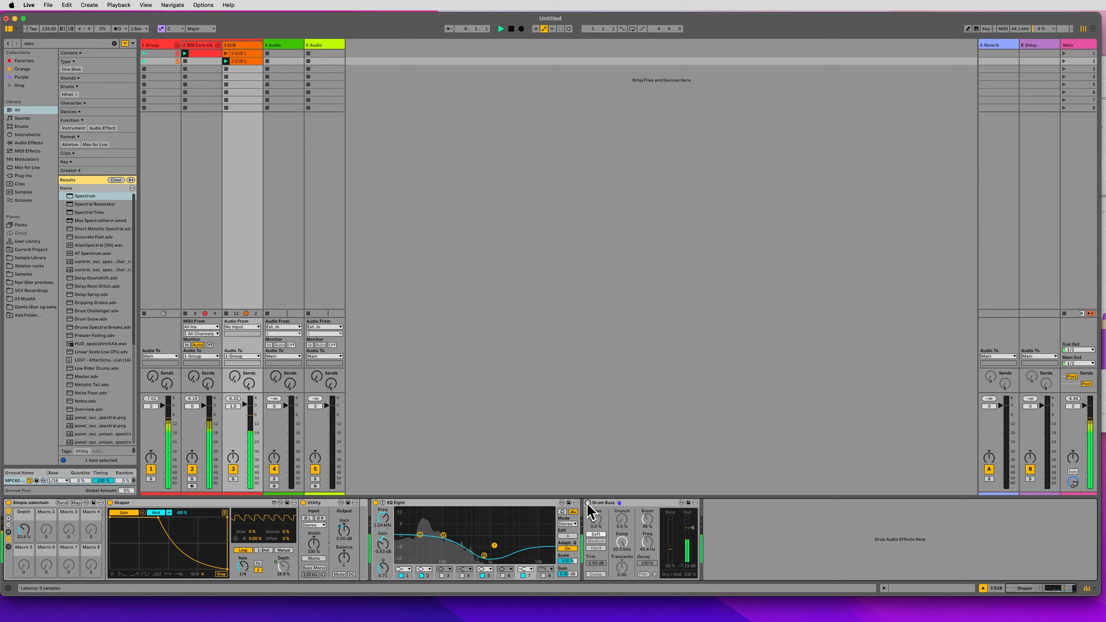
Reshape the 909 Core Kit's EQ Eight by shifting the midrange cut upward and placing the high band around 2.45 kHz.
left_click(197, 289)
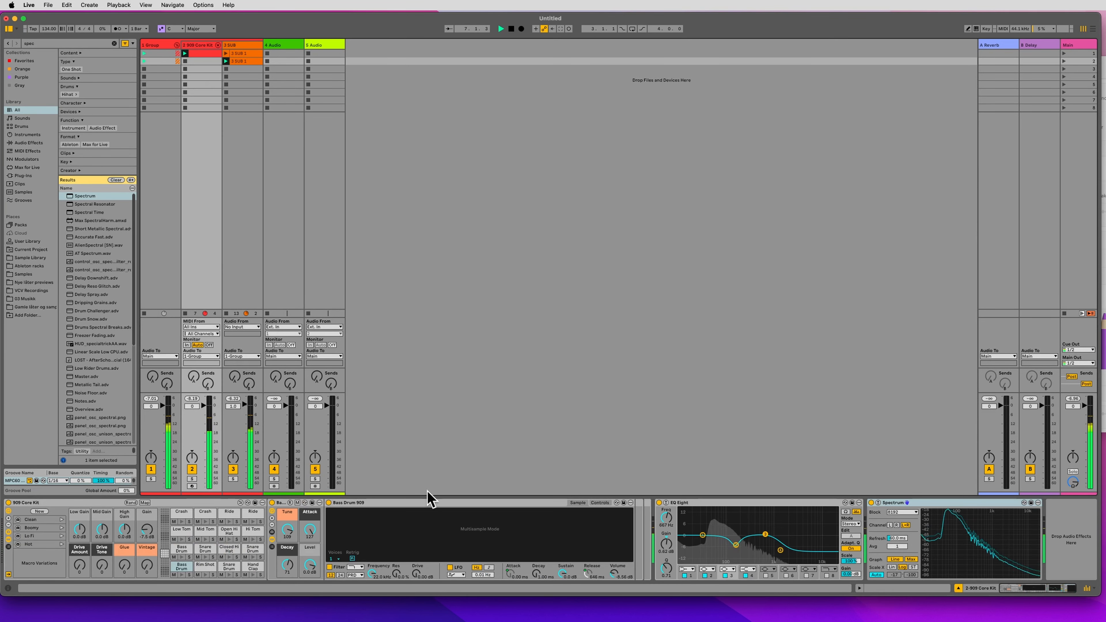
left_click(735, 545)
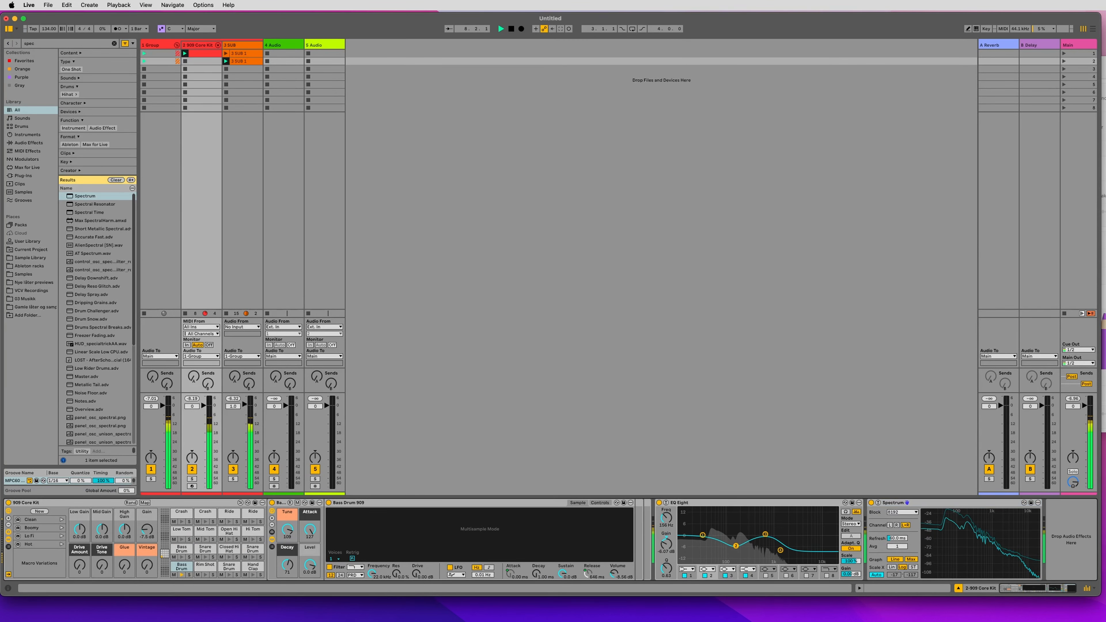
left_click_drag(735, 545, 791, 528)
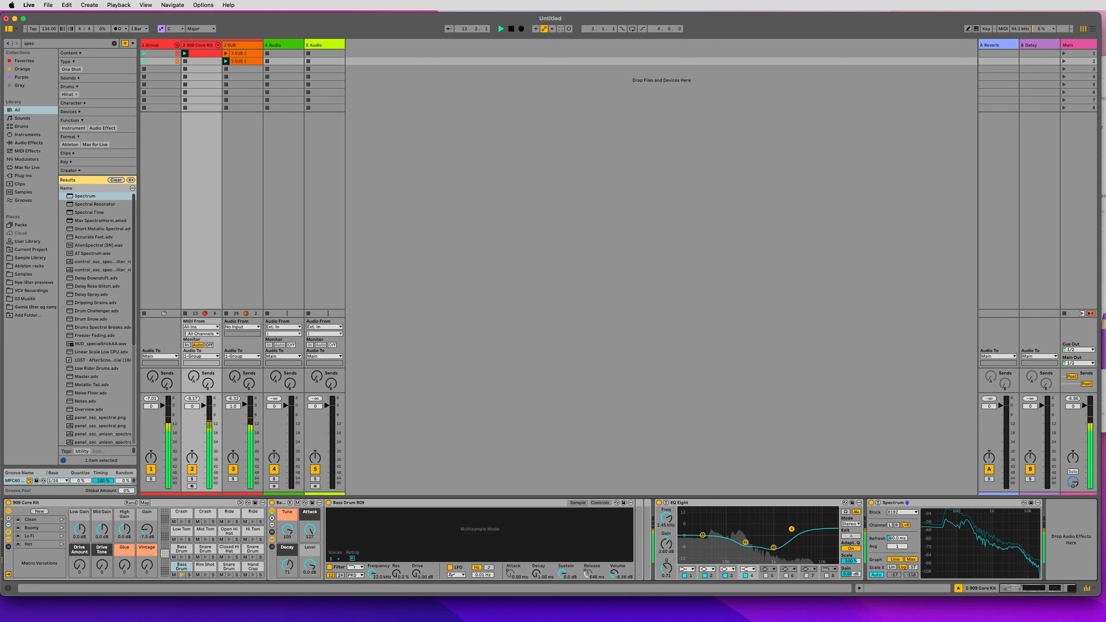
Stop playback and collapse the Bass Drum 909 and EQ Eight devices on the 909 Core Kit track.
left_click(157, 301)
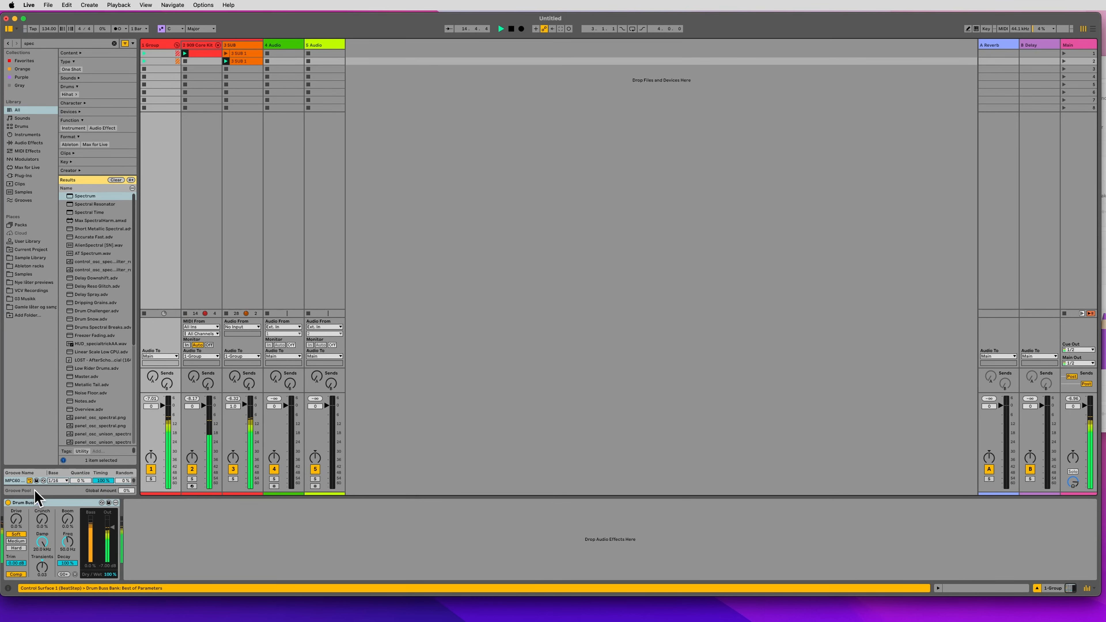
key("space")
double_click(39, 569)
left_click(276, 551)
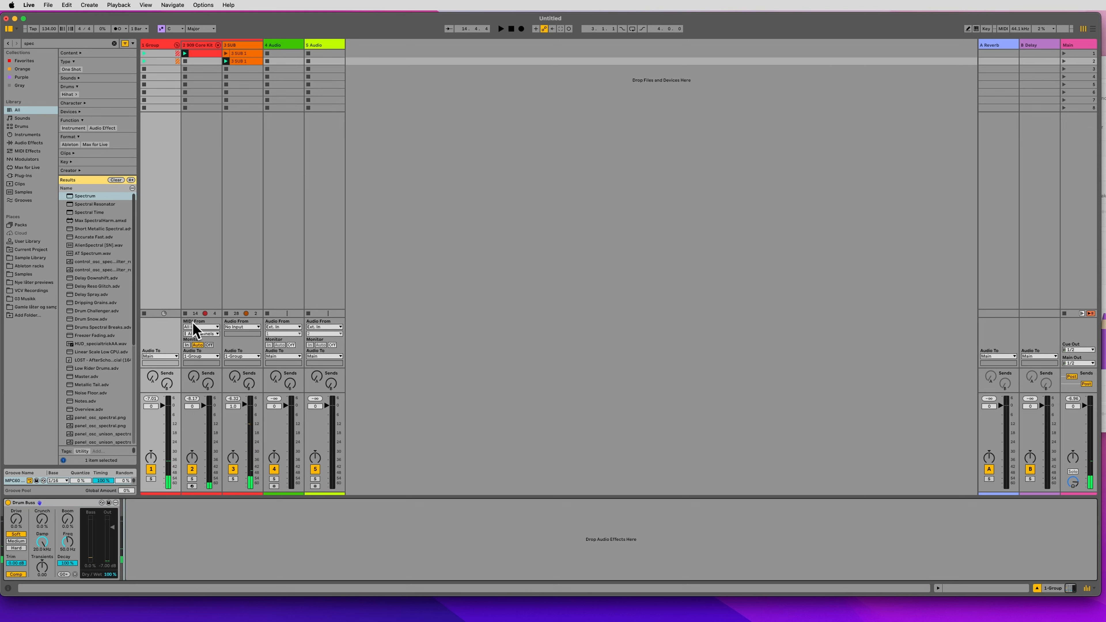
left_click(217, 126)
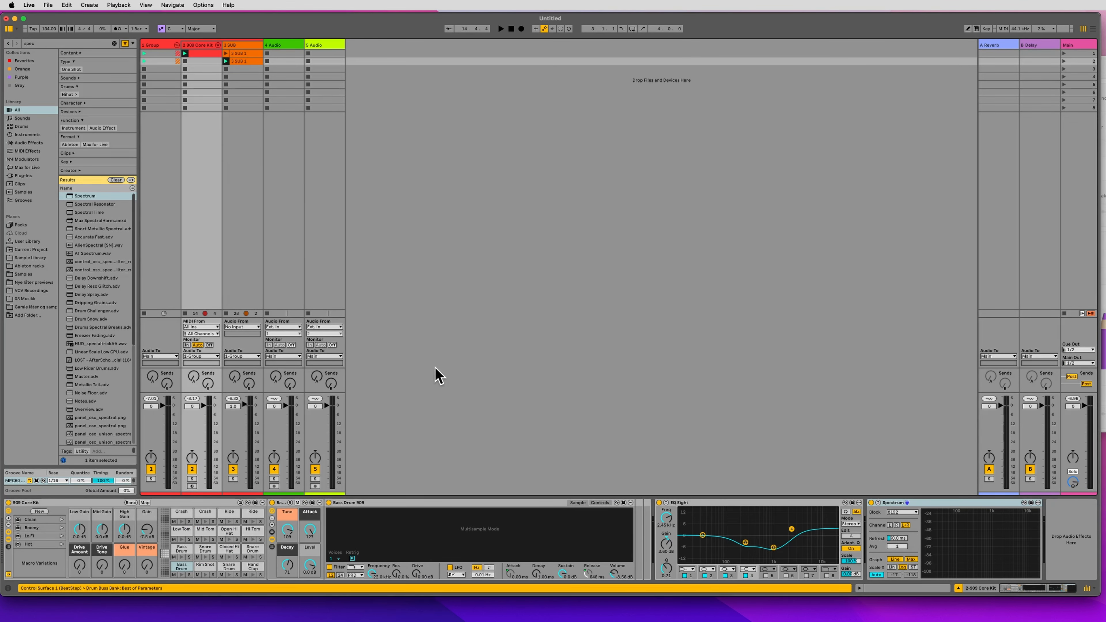
double_click(471, 502)
double_click(471, 502)
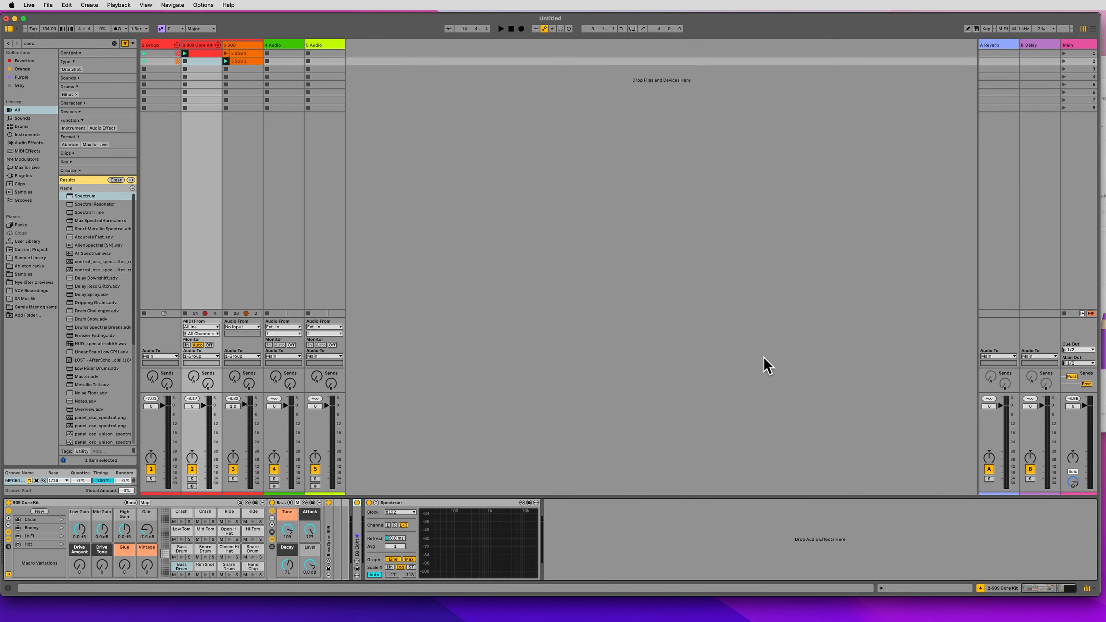
Try raising the Boom to 29% on the group track's Drum Buss.
left_click(167, 226)
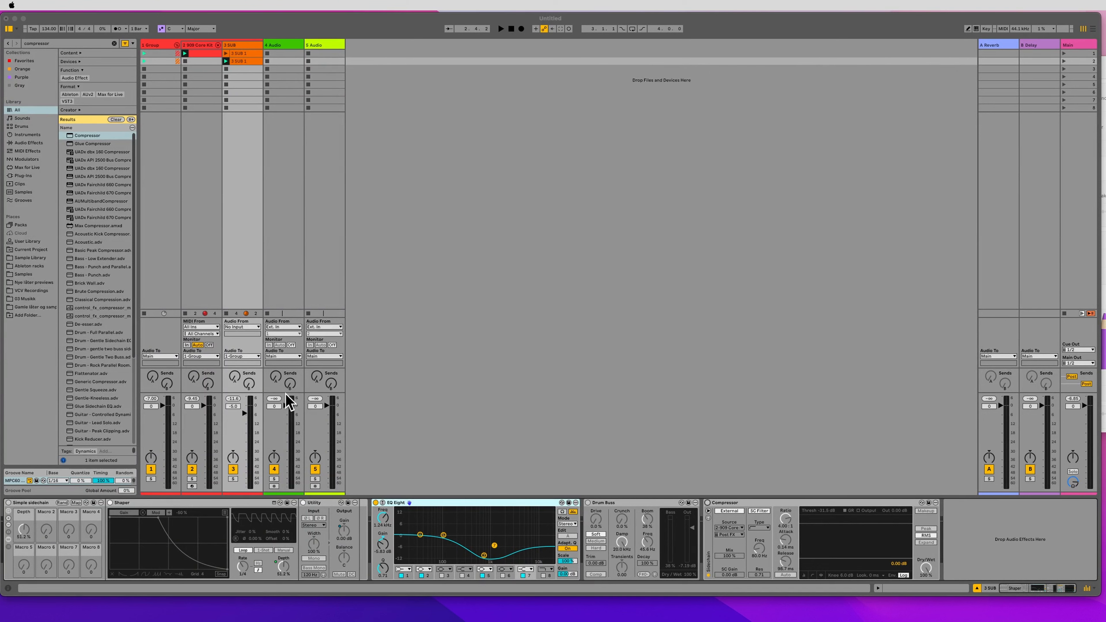
left_click(379, 384)
left_click(211, 254)
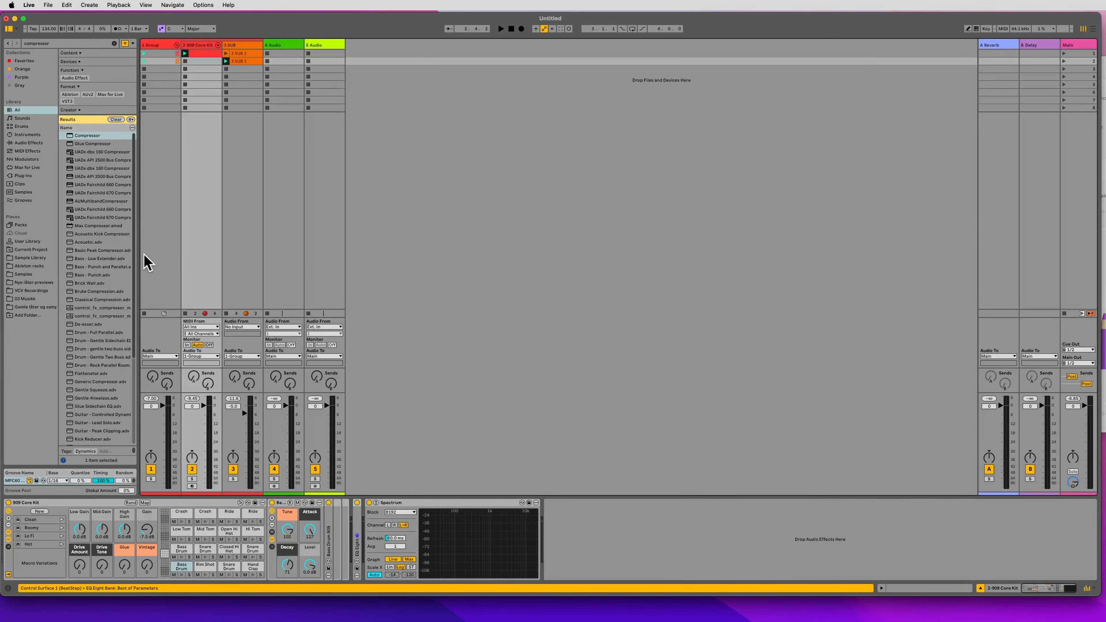
left_click(148, 262)
left_click_drag(67, 515, 67, 519)
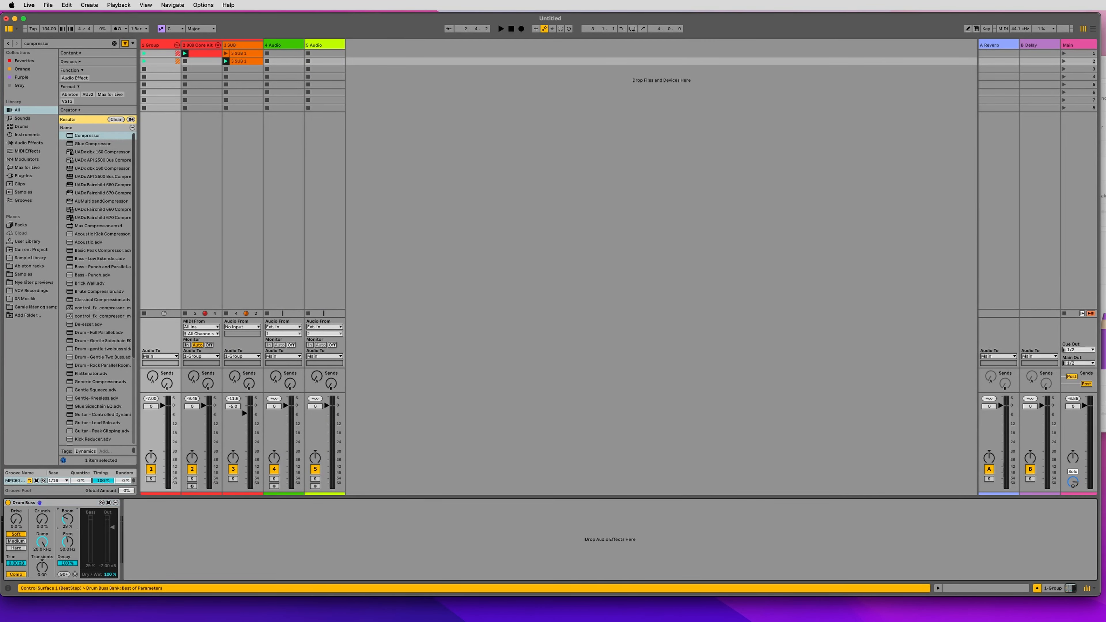
Audition the group track's Drum Buss, lowering its Boom frequency, setting Boom to 33% and raising Transients.
left_click(164, 45)
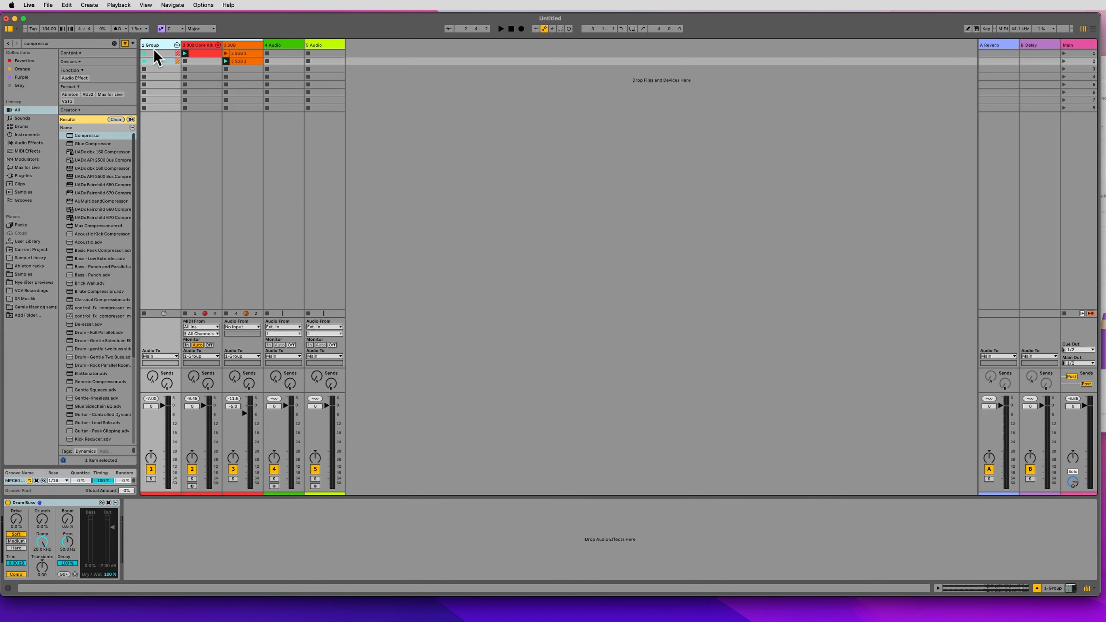
left_click(163, 167)
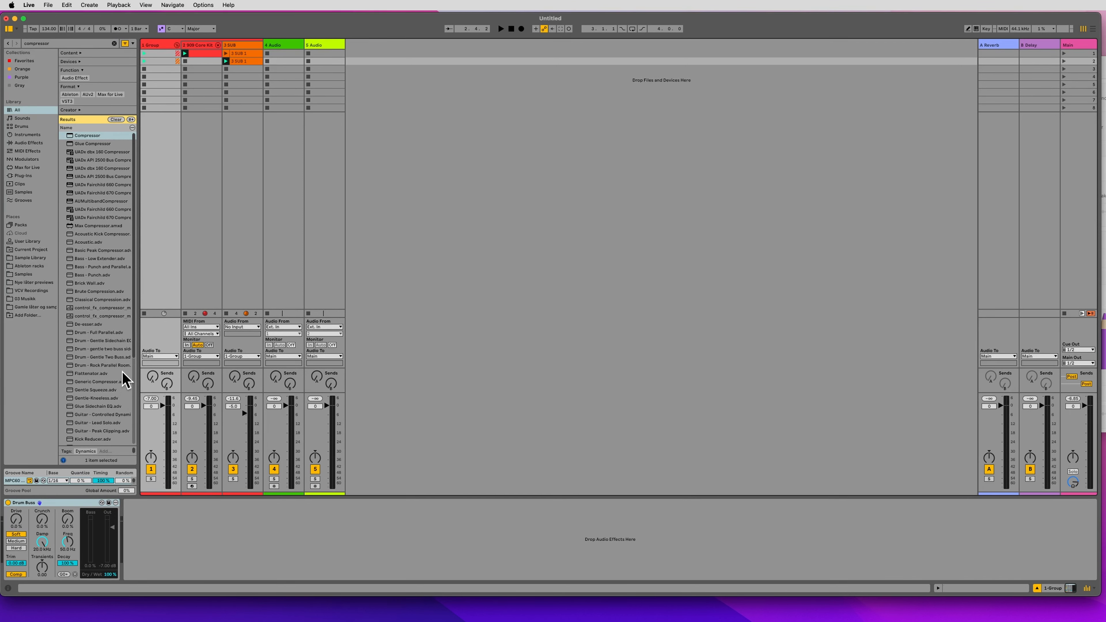
left_click(28, 503)
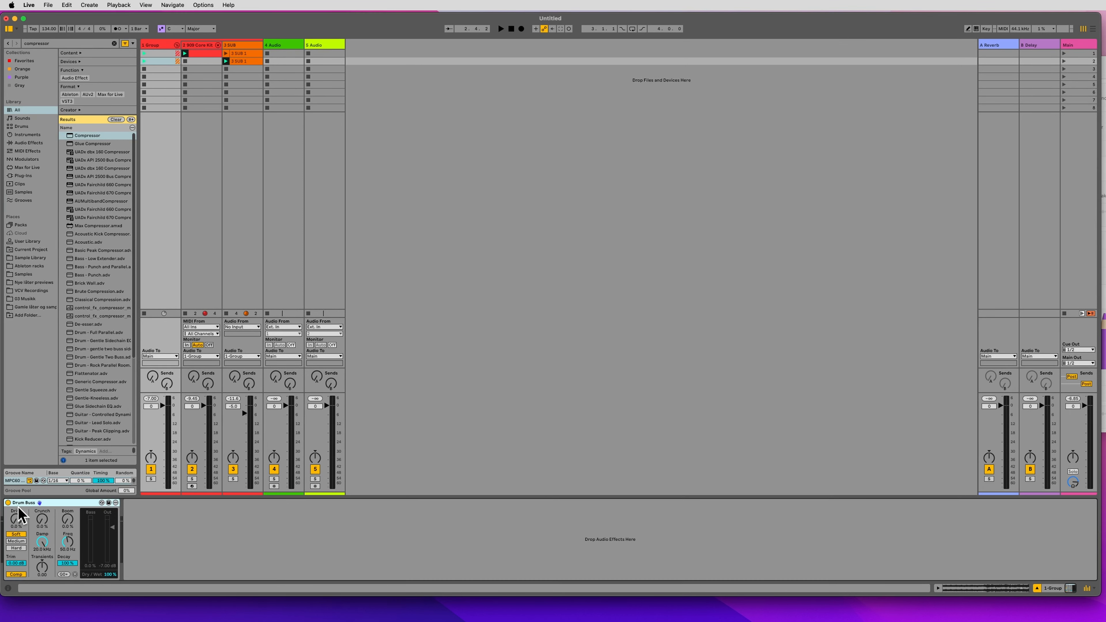
key("space")
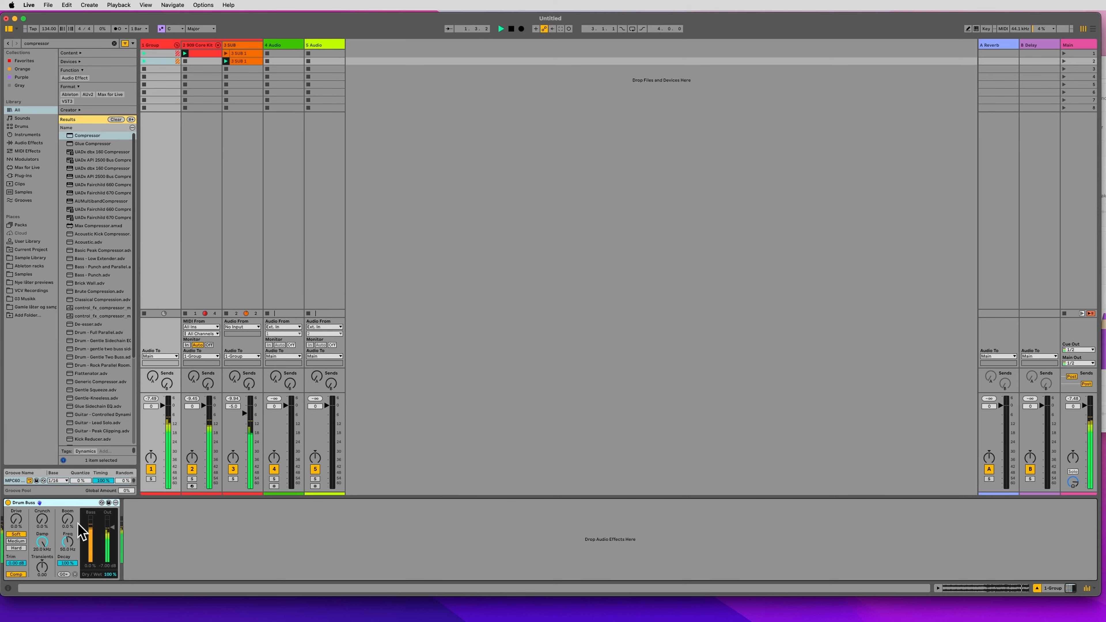
left_click_drag(67, 519, 67, 506)
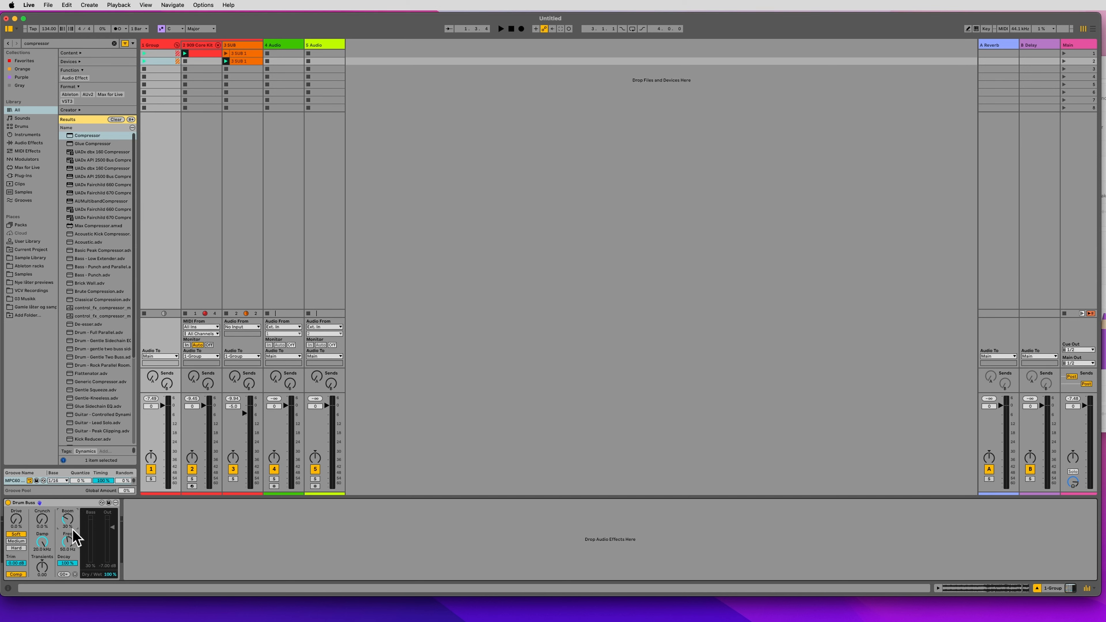
key("space")
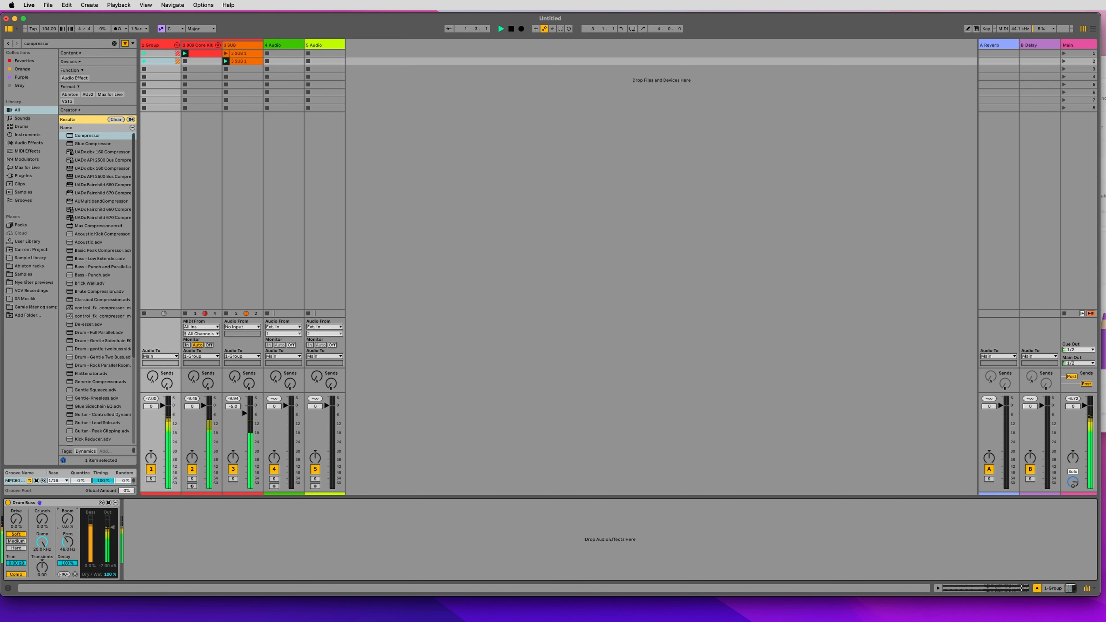
key("space")
double_click(67, 519)
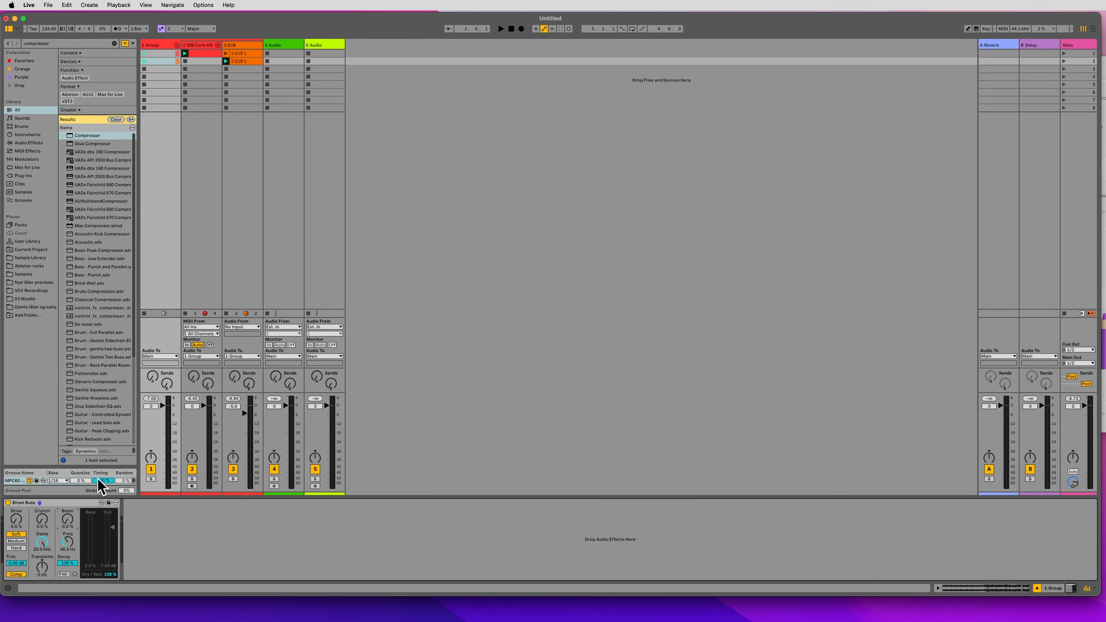
key("space")
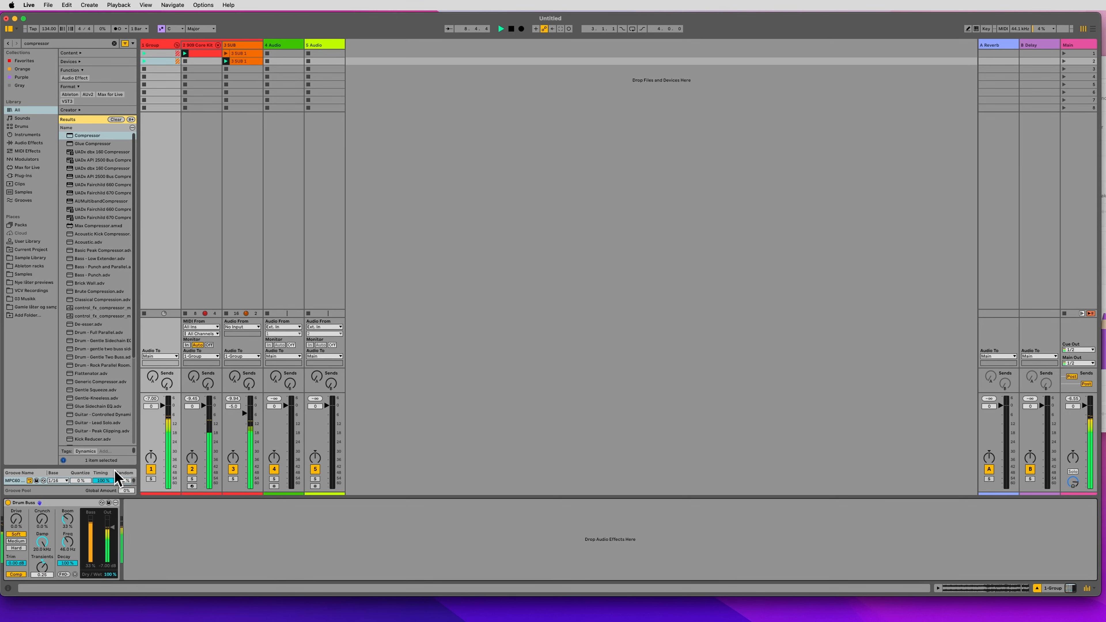
Delete the Simple sidechain rack from the SUB track.
left_click(258, 248)
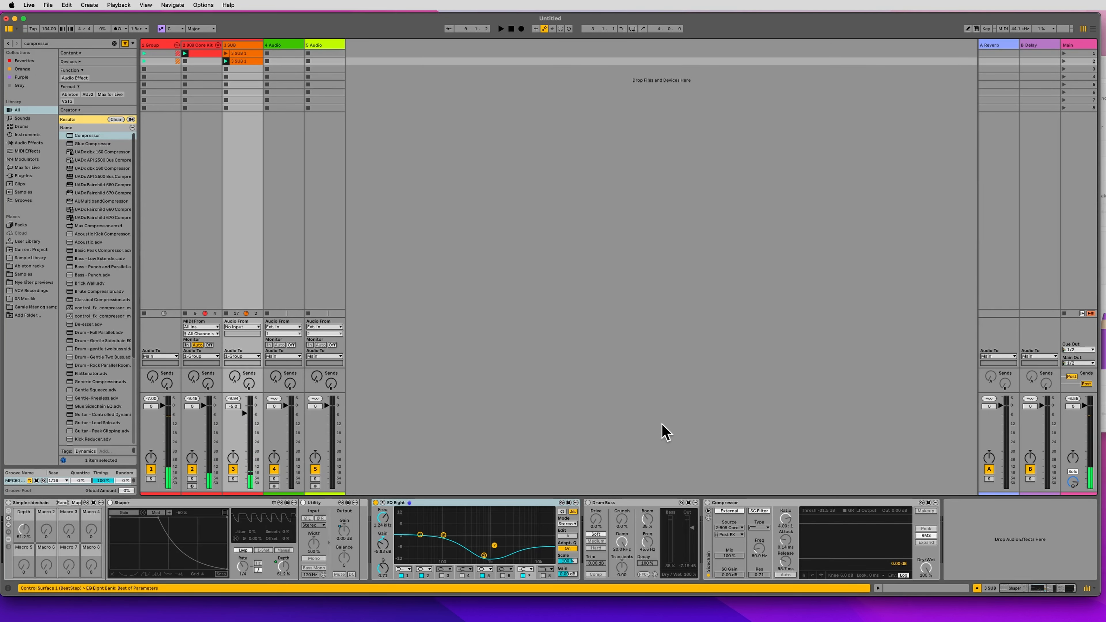
left_click(8, 502)
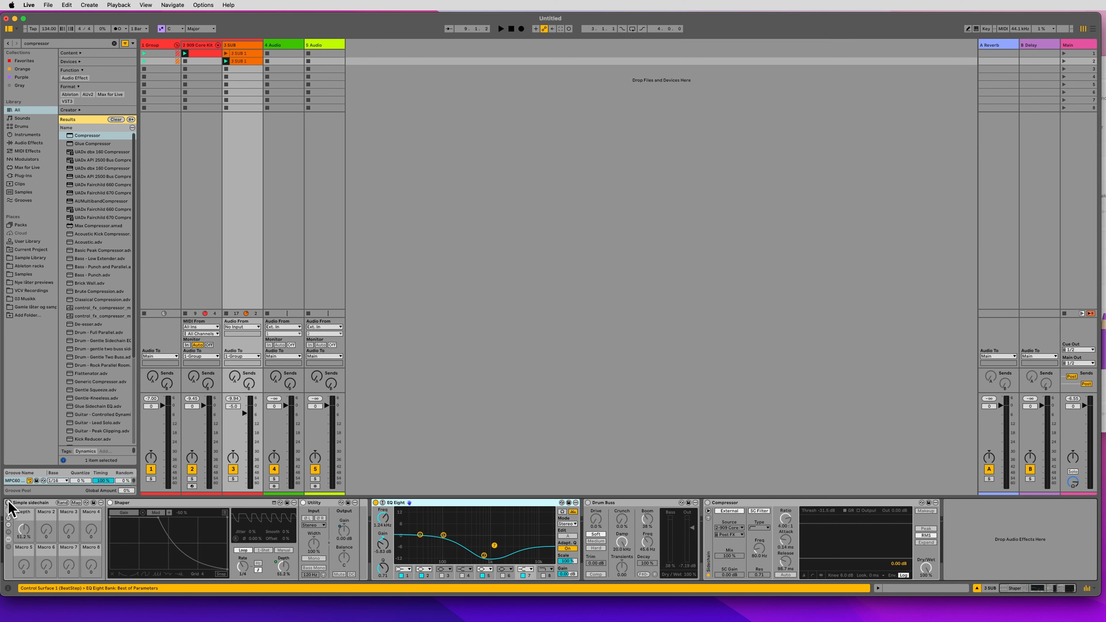
left_click(28, 503)
key("Delete")
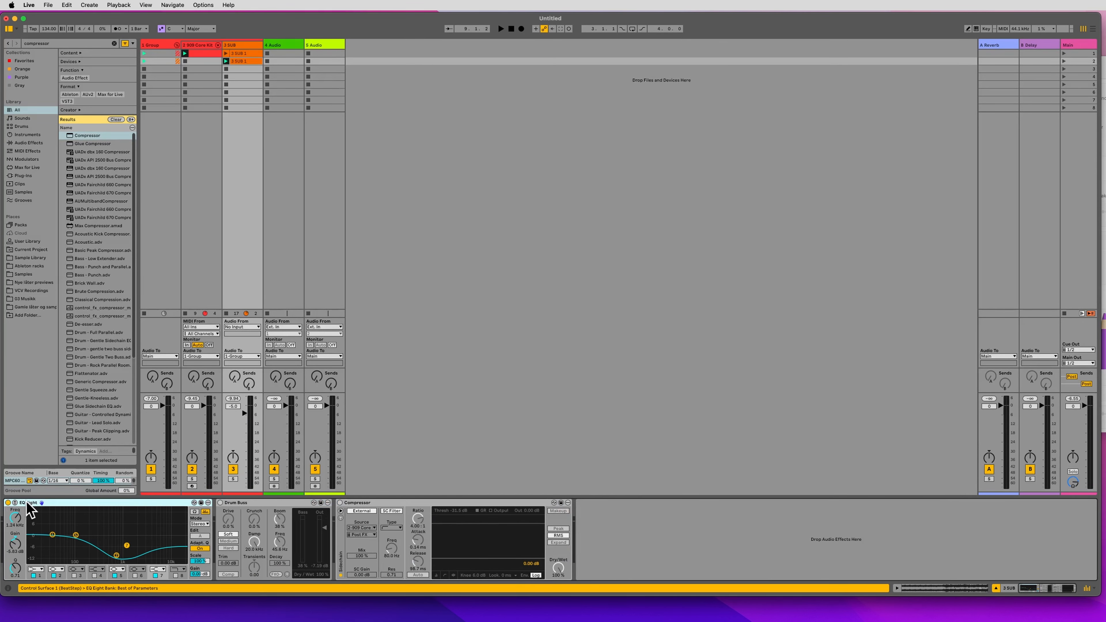
Enable the SUB track's sidechain Compressor, audition it ahead of EQ Eight, and return it to the end of the chain.
left_click_drag(374, 503, 25, 520)
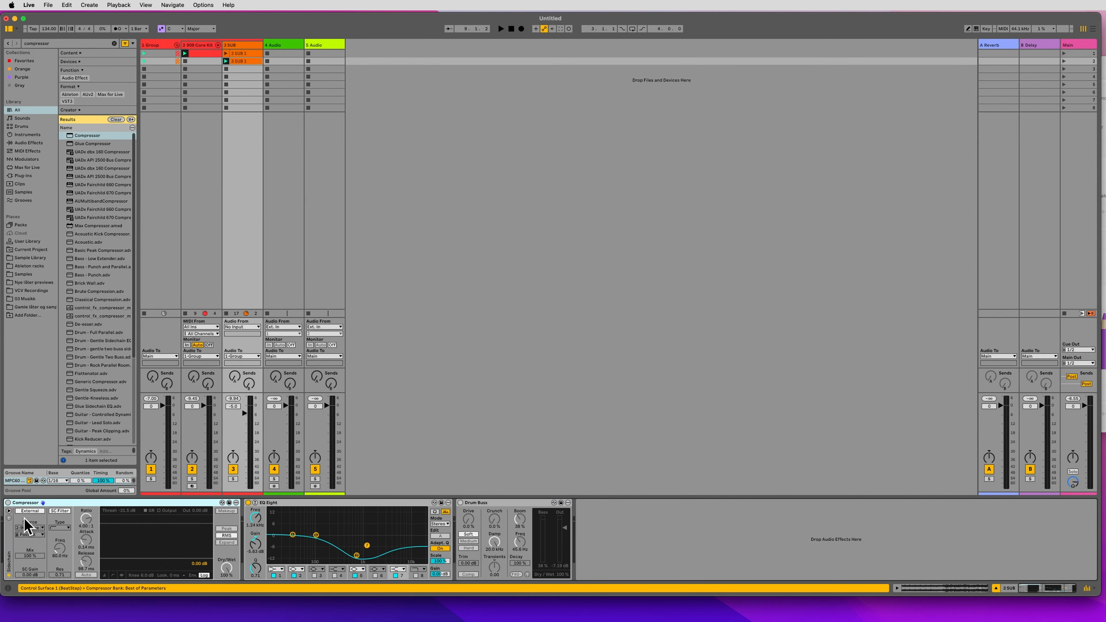
left_click(7, 502)
key("space")
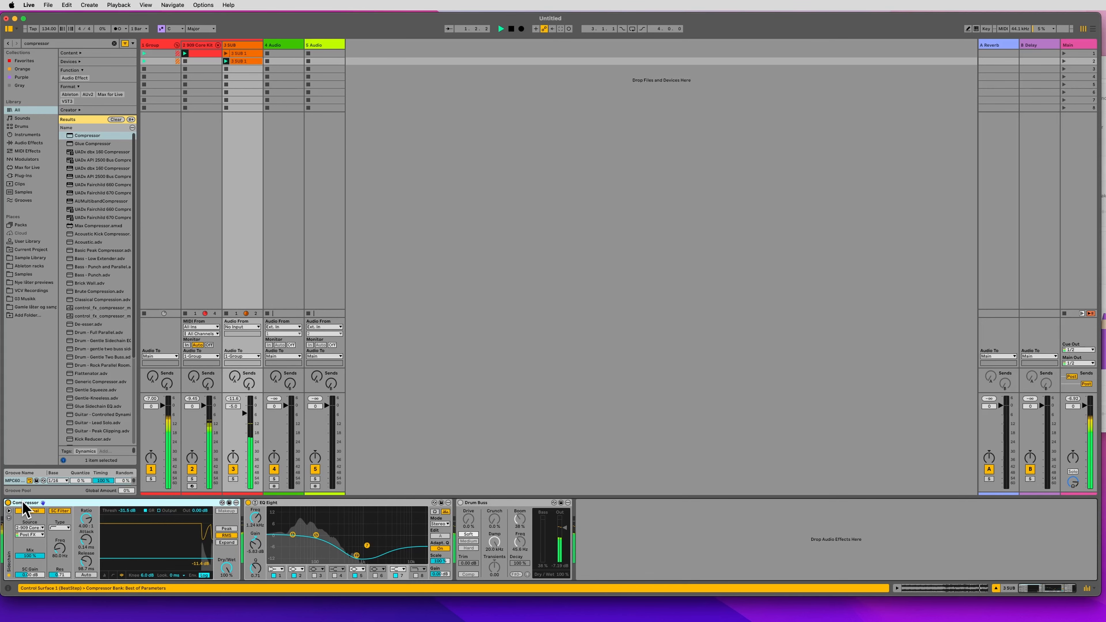
left_click_drag(561, 530, 602, 539)
Lower the SUB Compressor's threshold to -34.3 dB and set the SUB track volume to -6.7 dB during playback.
key("space")
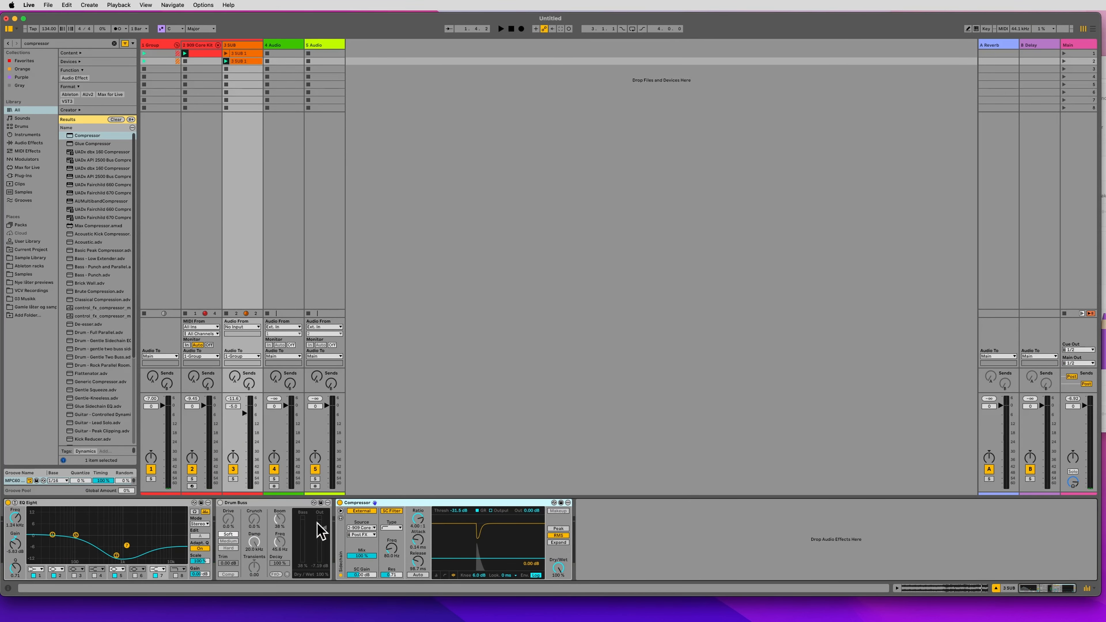
key("space")
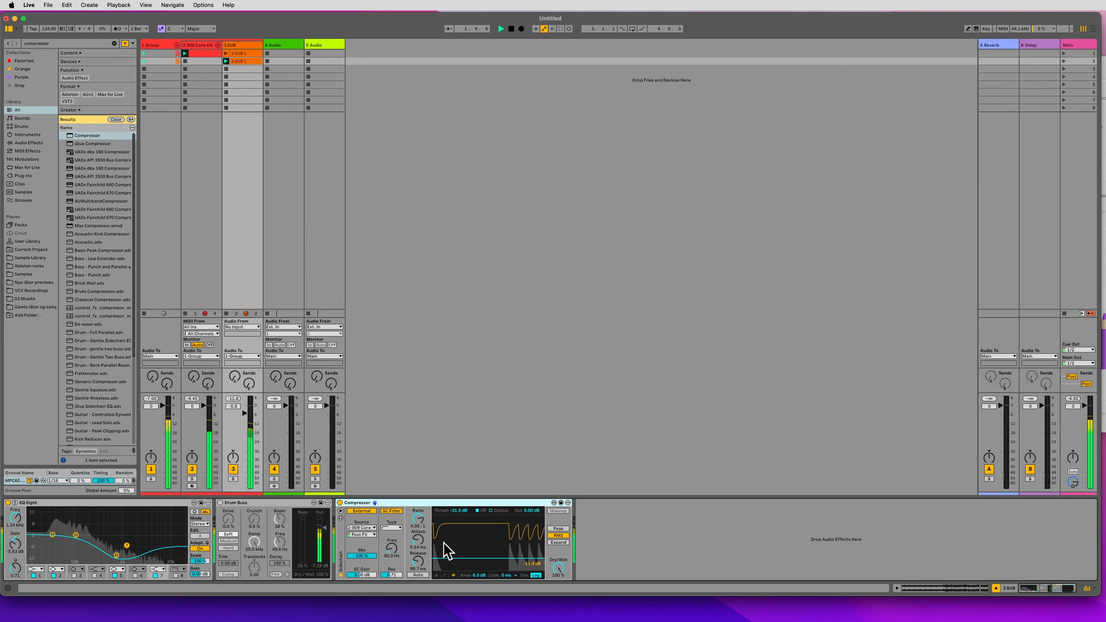
left_click_drag(467, 558, 467, 561)
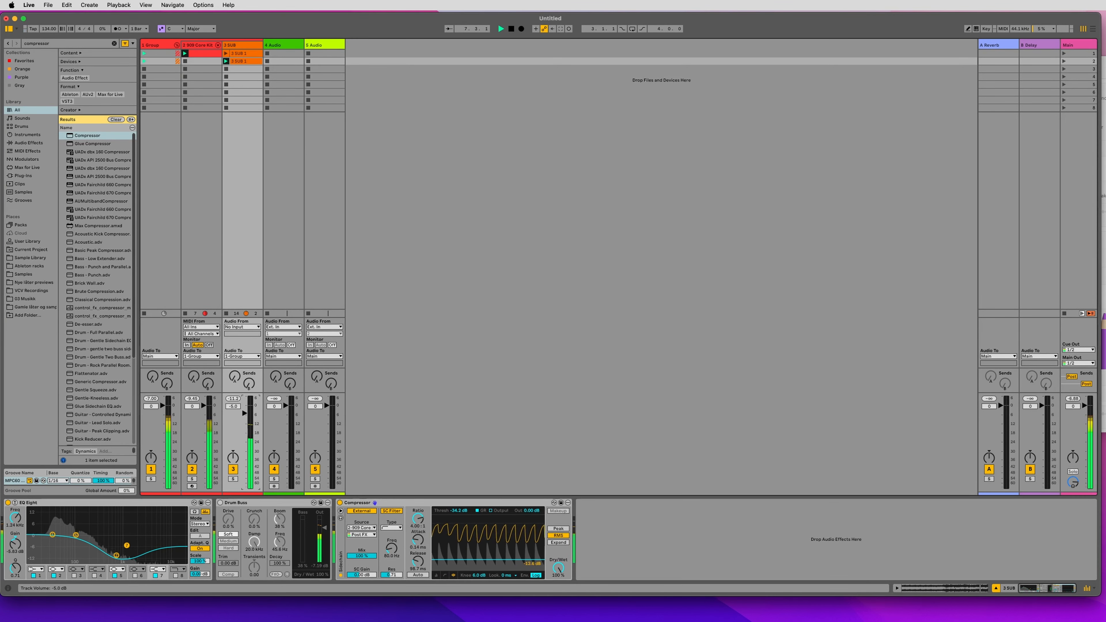
left_click(249, 506)
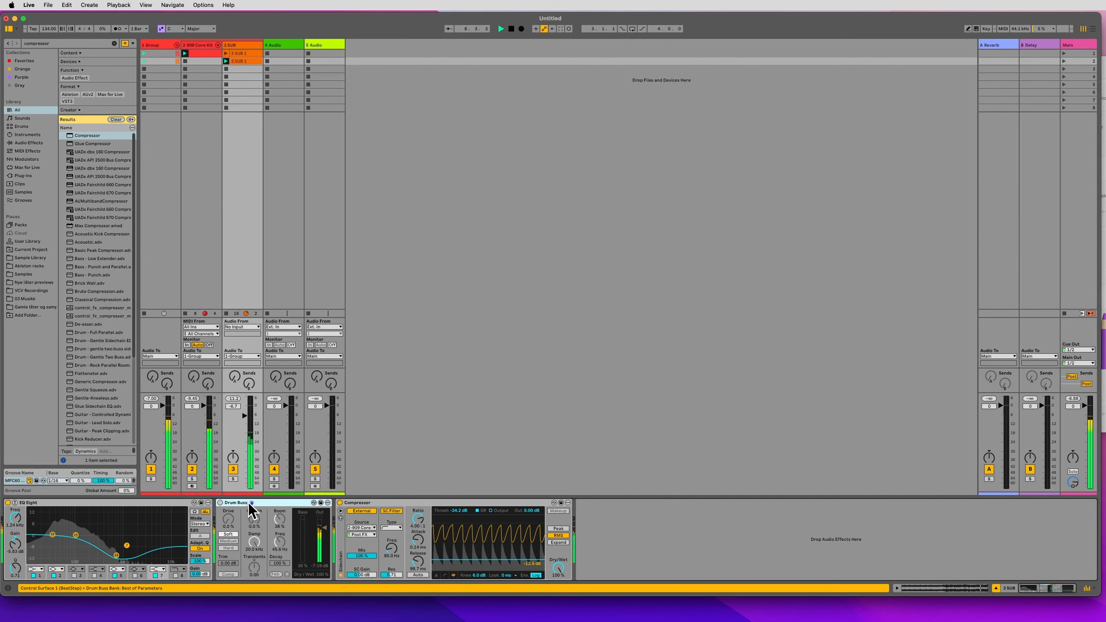
type("compressor")
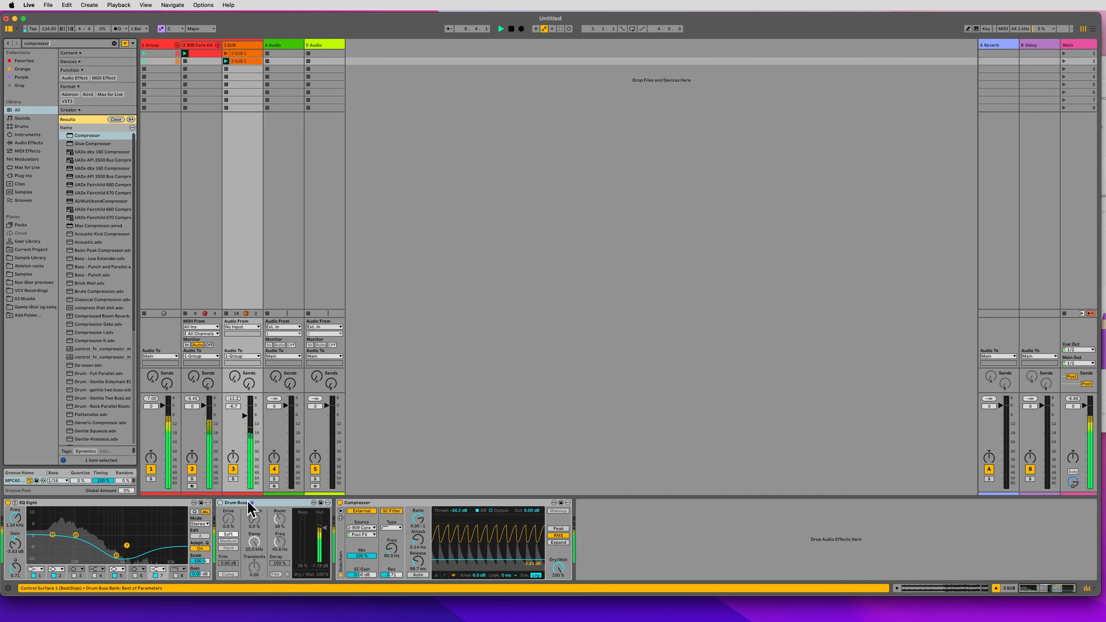
key("Down")
key("Return")
key("super+z")
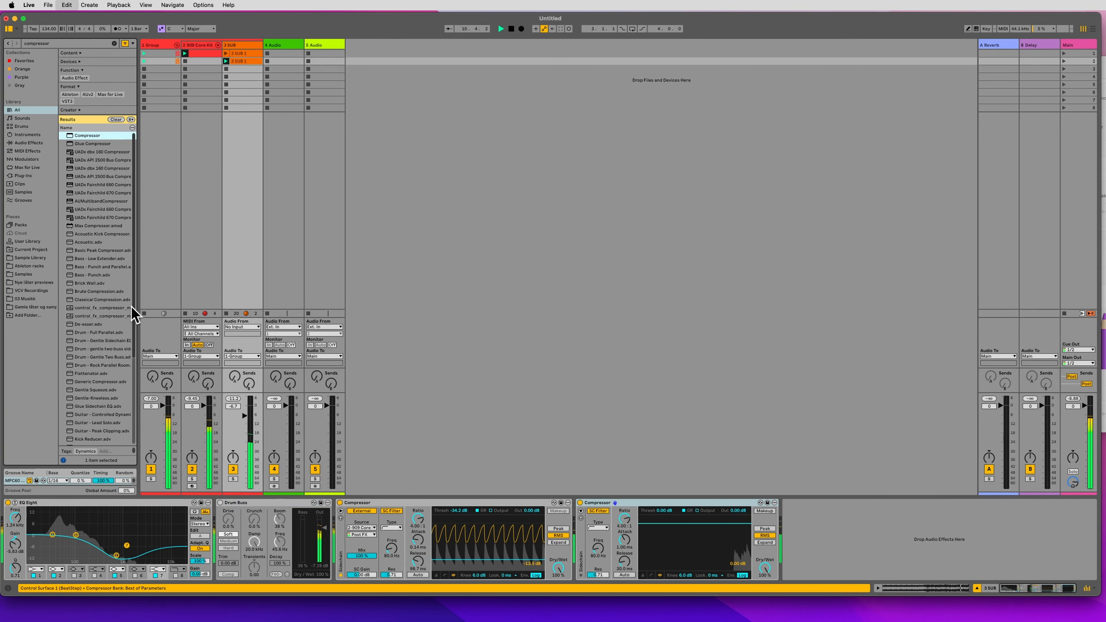
Add a Glue Compressor at the end of the SUB chain, solo the track, and compare the effect bypassed and active.
double_click(94, 142)
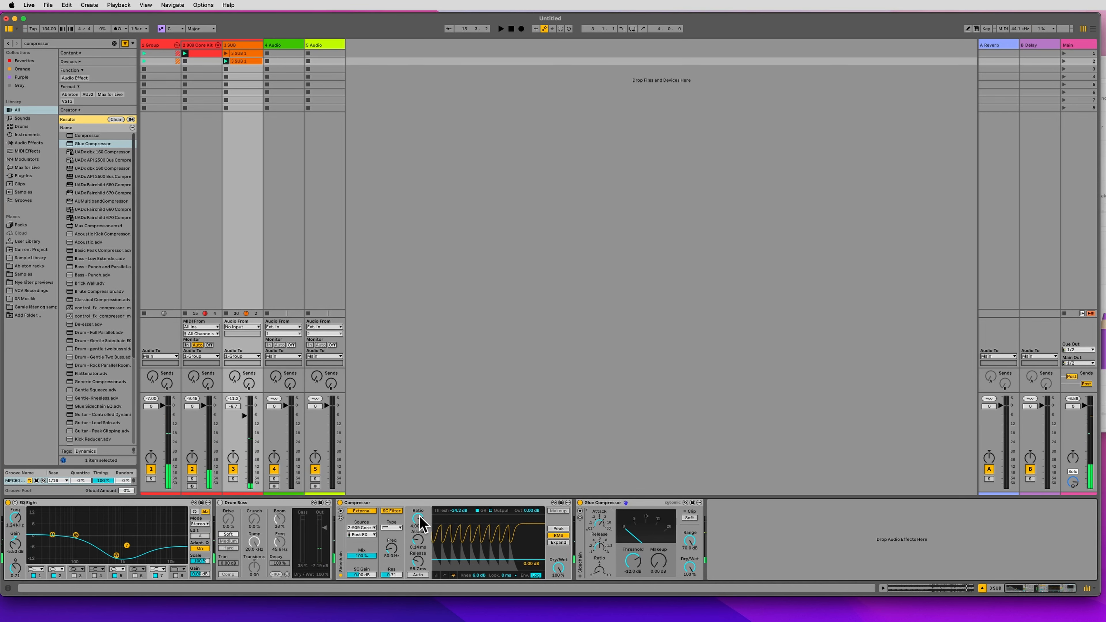
left_click(233, 478)
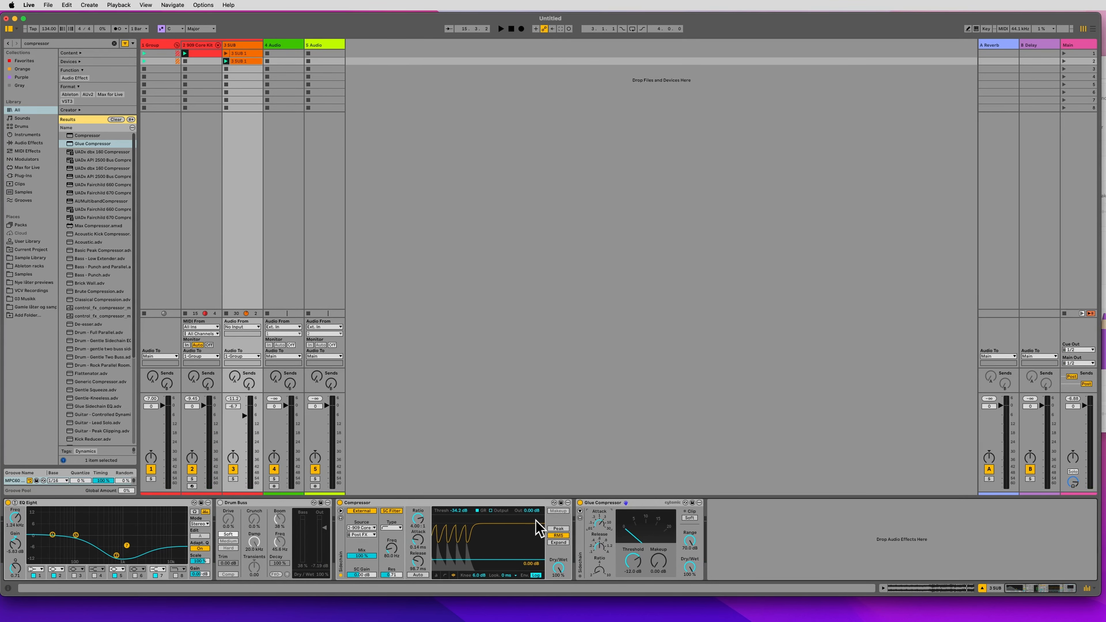
key("space")
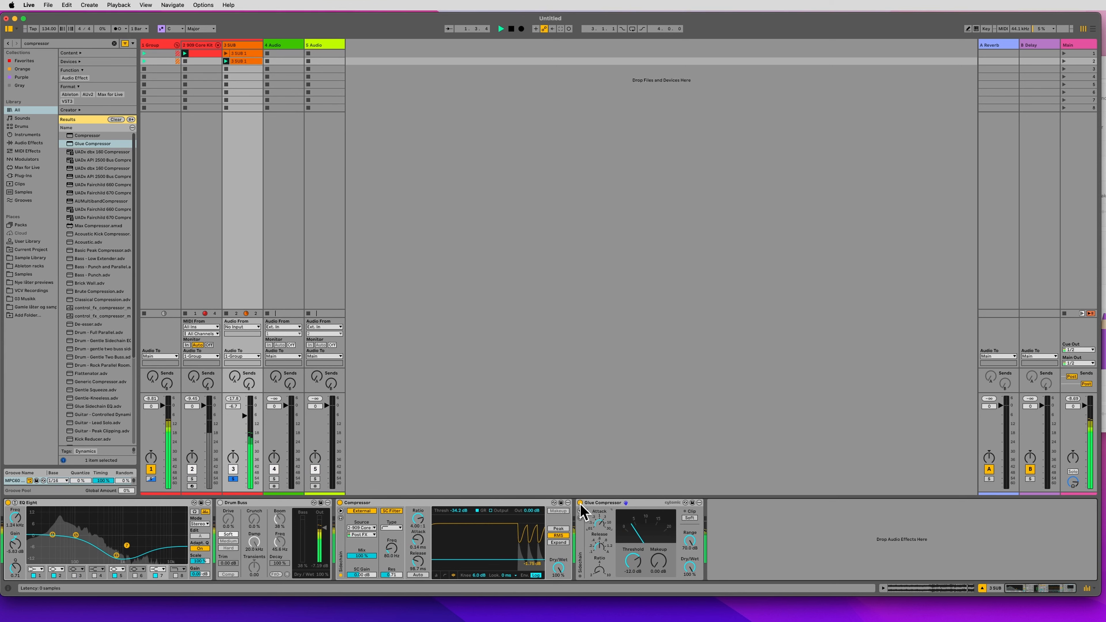
left_click(580, 503)
left_click(580, 503)
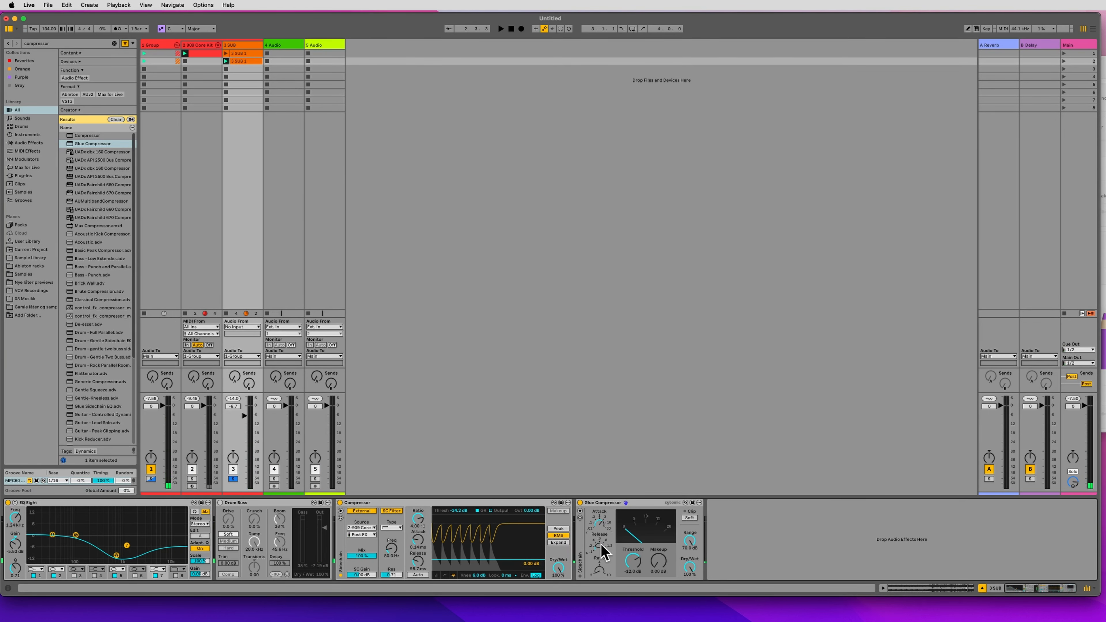
Bypass the SUB track's Glue Compressor during playback and set the track volume to -6.0 dB.
key("space")
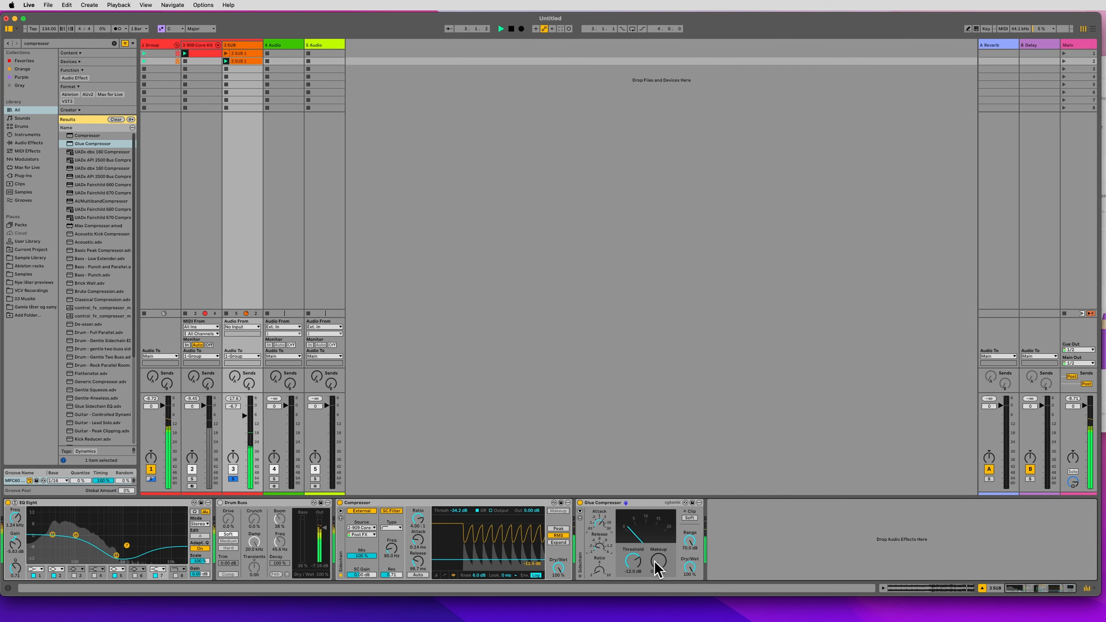
left_click(579, 502)
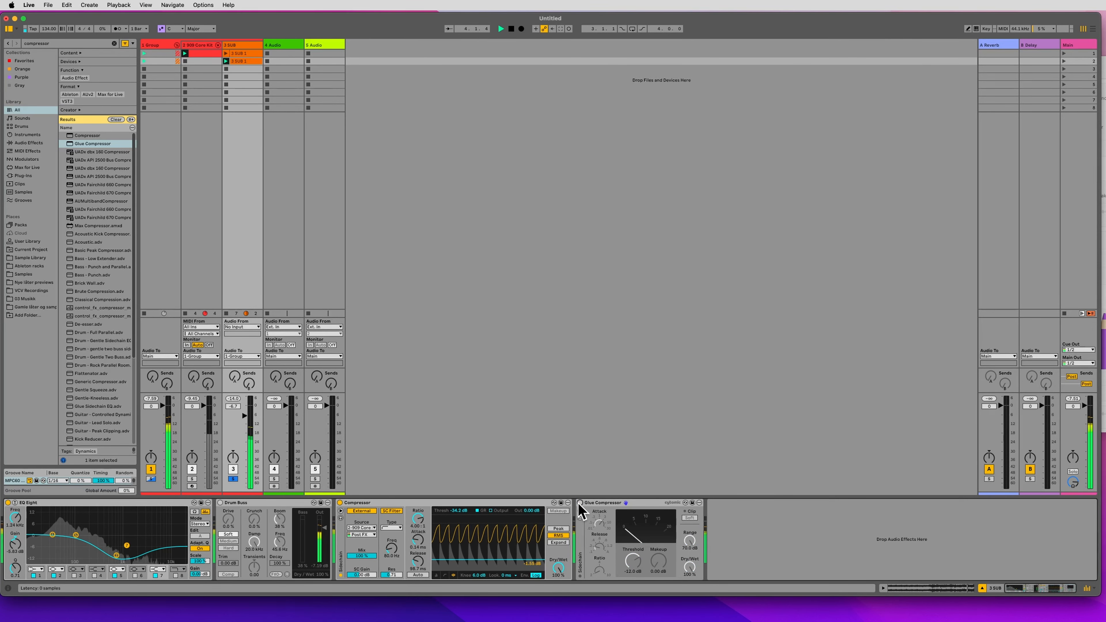
key("space")
left_click(244, 428)
key("Delete")
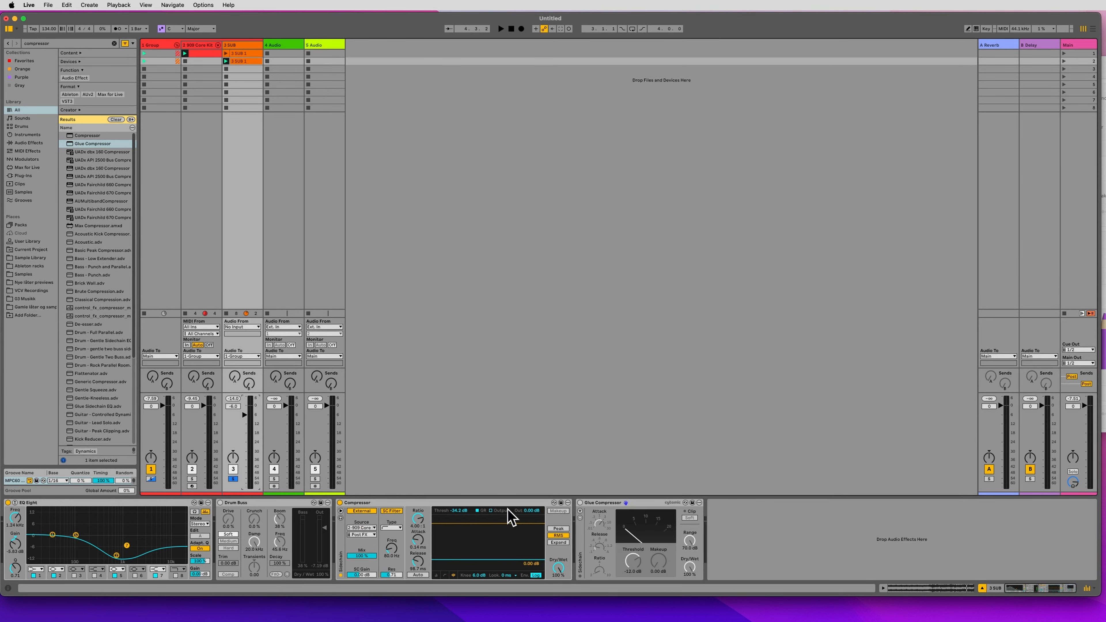
Compare the soloed SUB with the Glue Compressor and the sidechain Compressor bypassed in turn, leaving both enabled.
left_click(580, 502)
left_click(580, 503)
key("space")
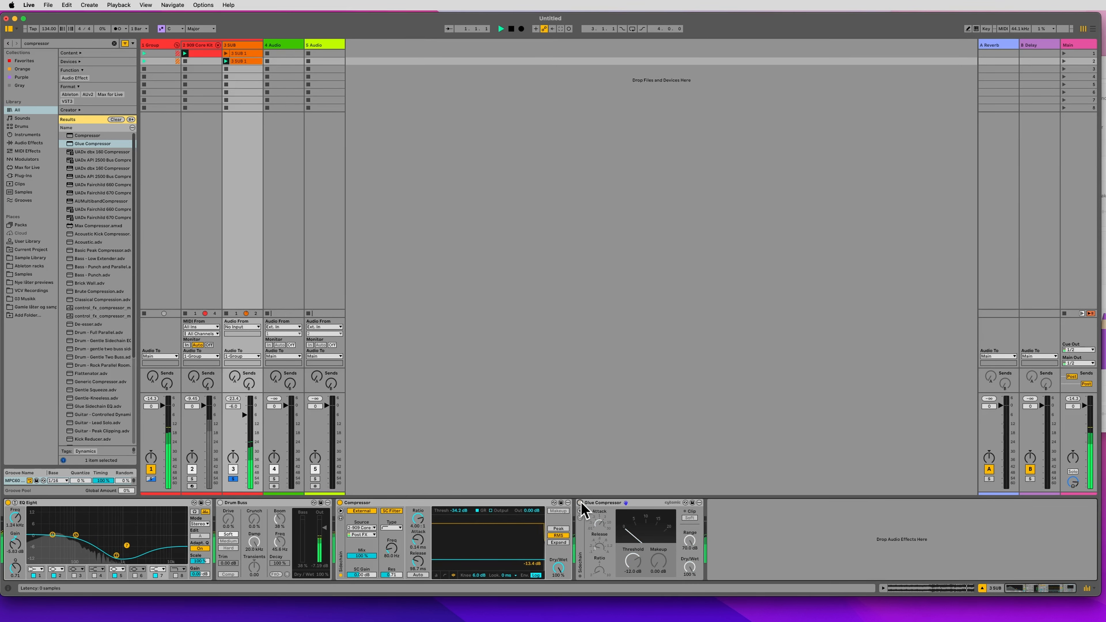
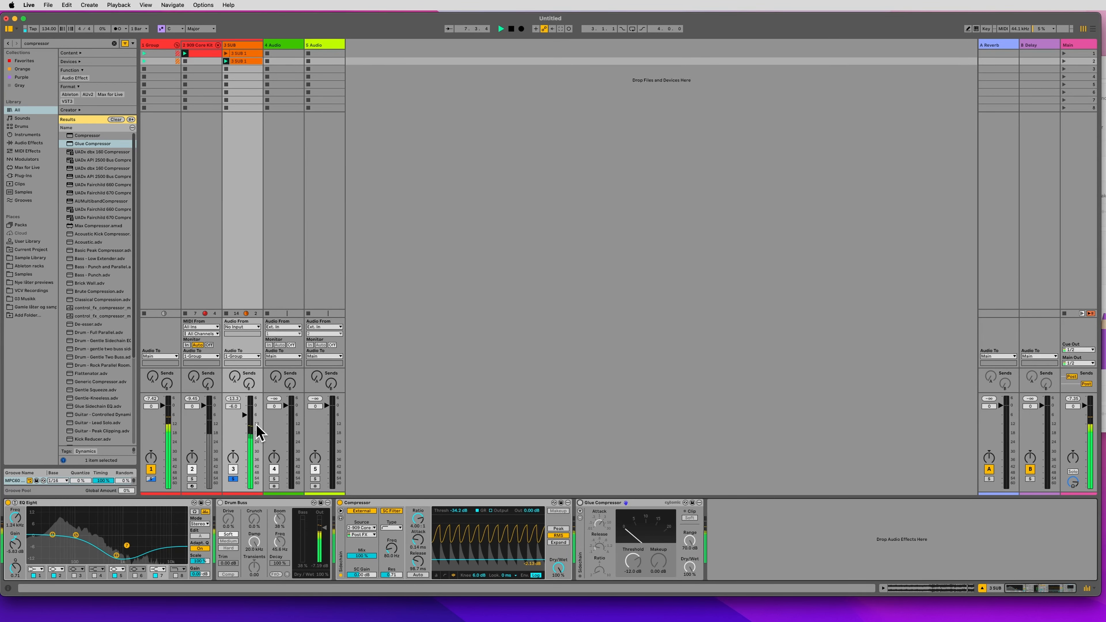
left_click(580, 502)
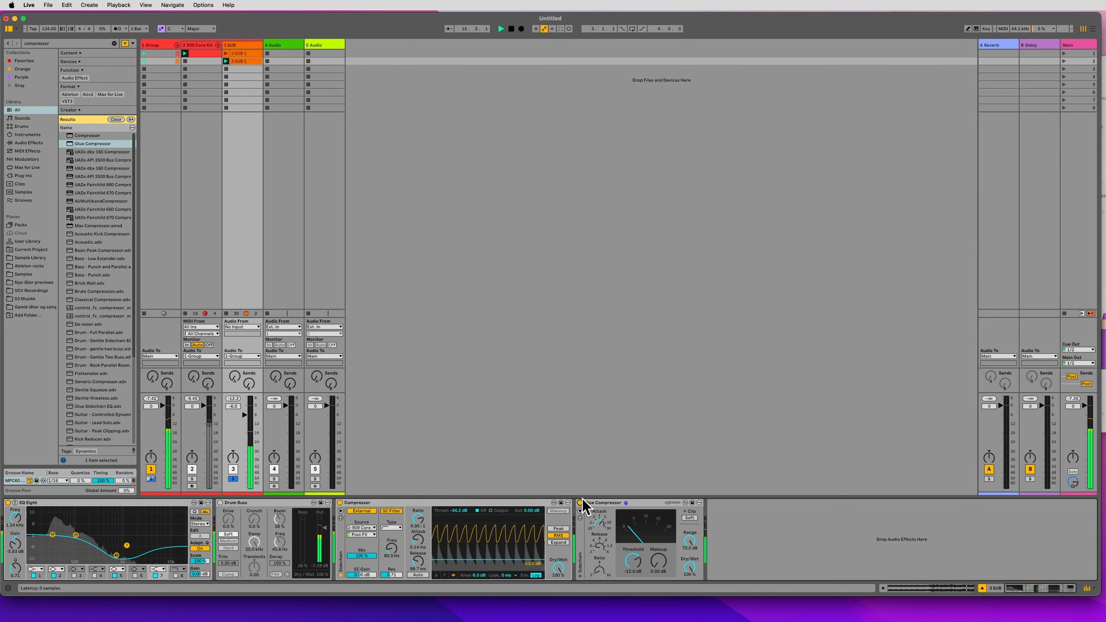
left_click(340, 502)
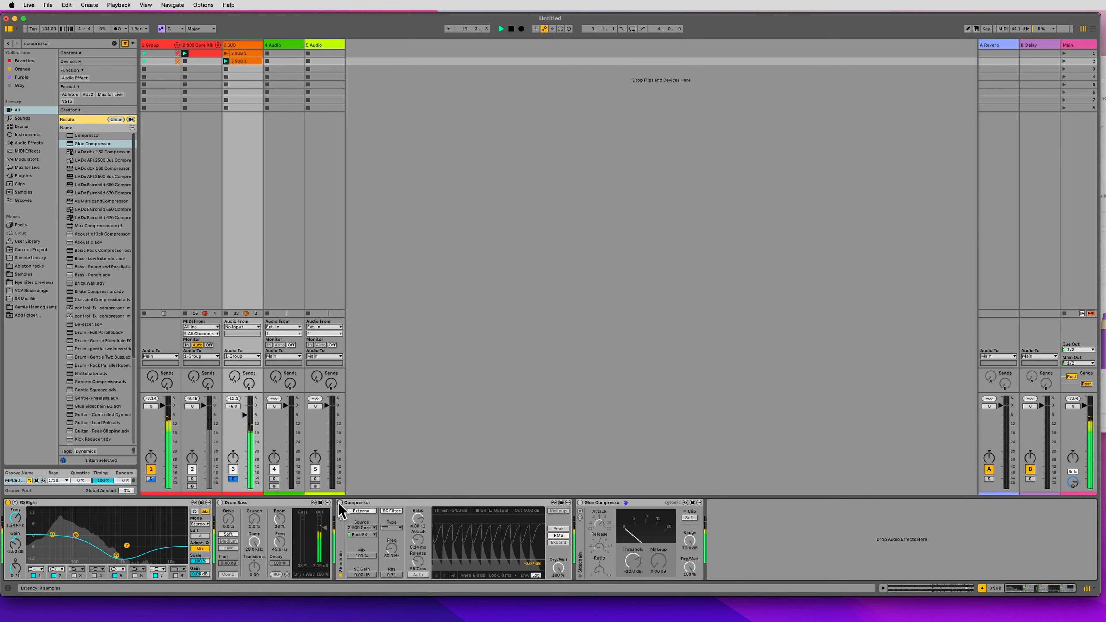
left_click(339, 503)
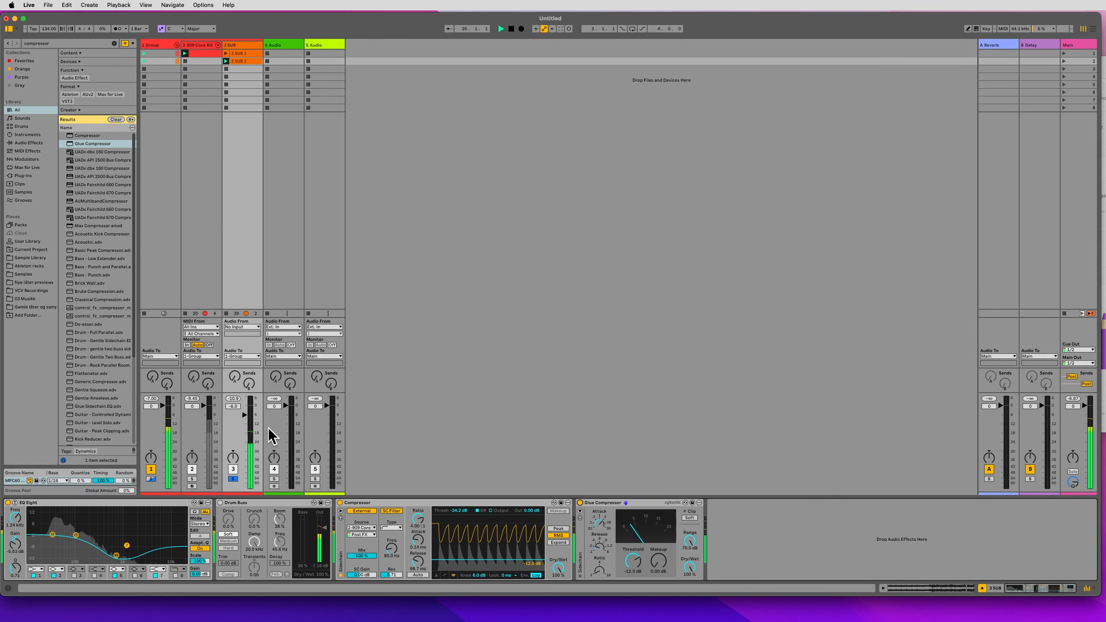
left_click(579, 503)
left_click(579, 503)
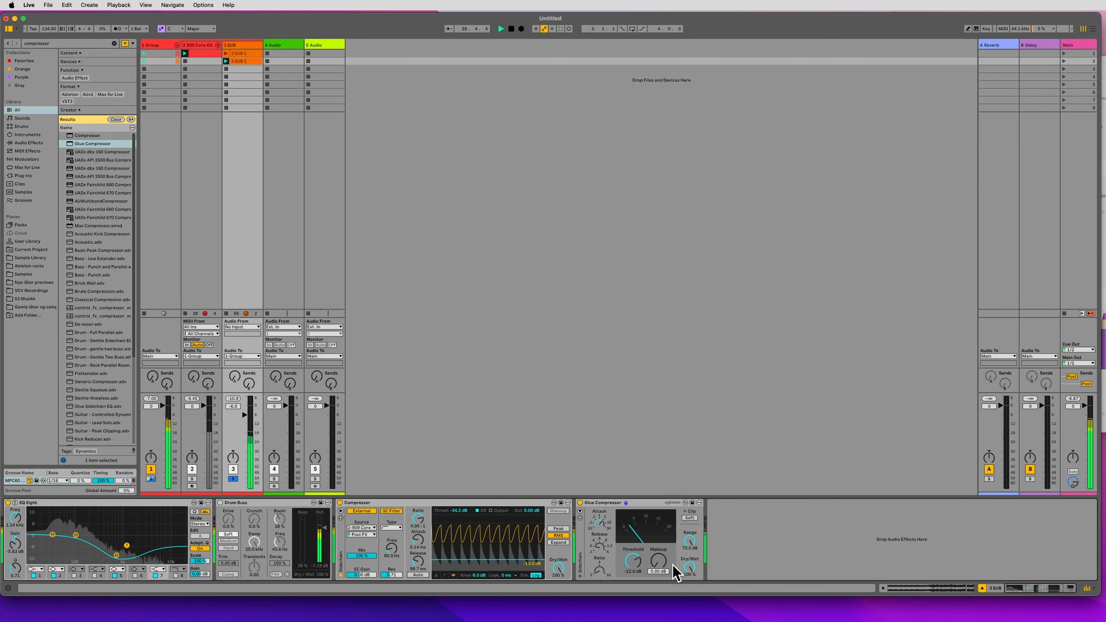
Set the Glue Compressor's Makeup to 3 dB and compare the SUB with the effect bypassed and active.
left_click(658, 558)
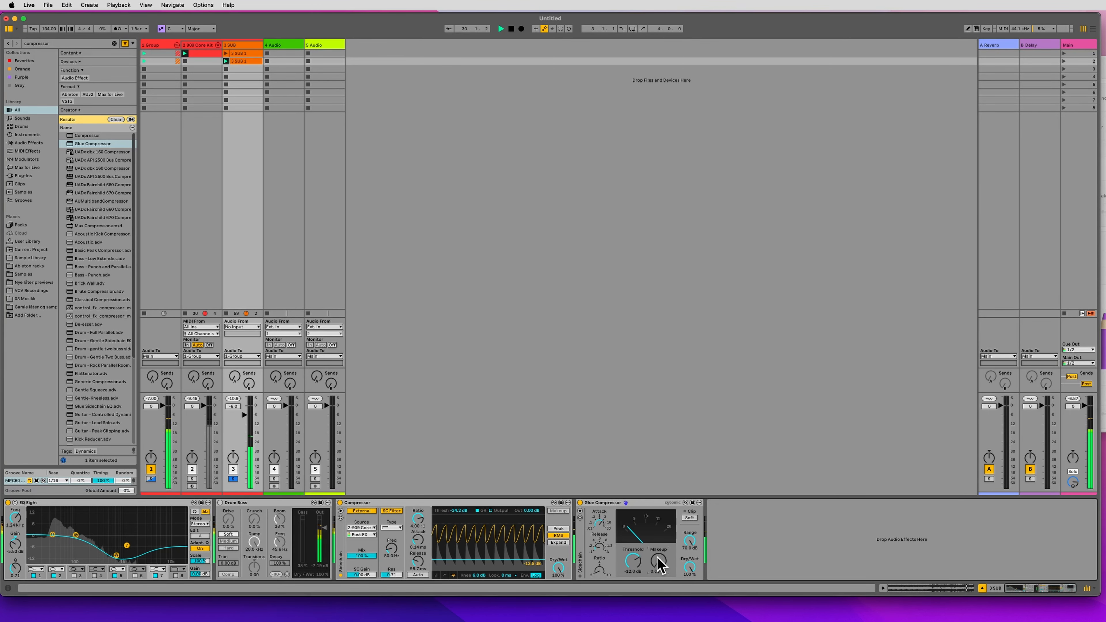
type("3")
key("Return")
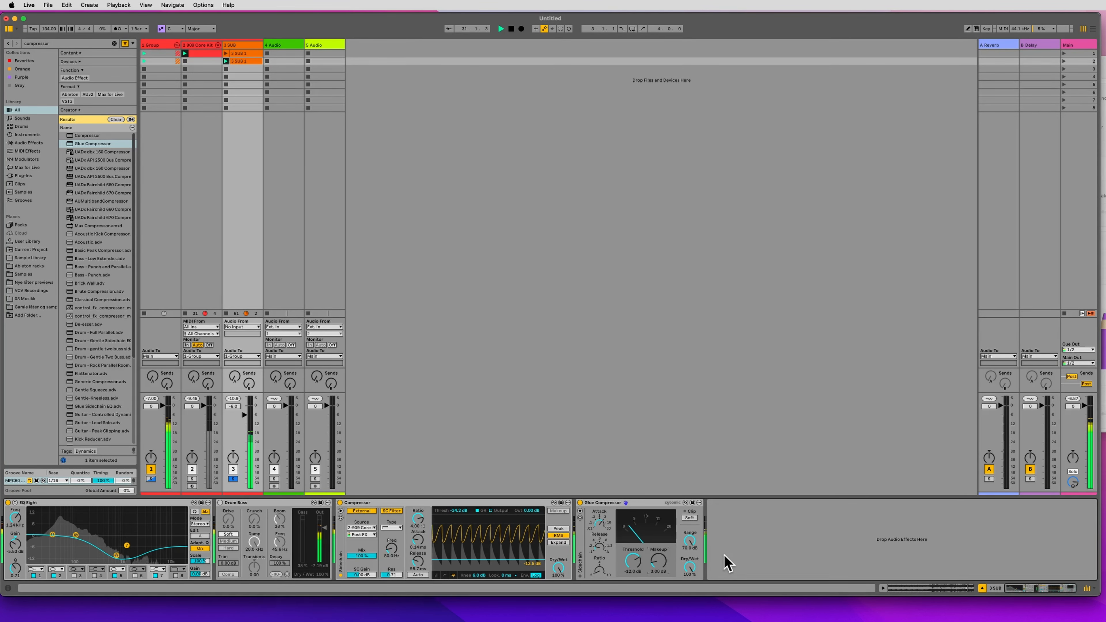
left_click(580, 503)
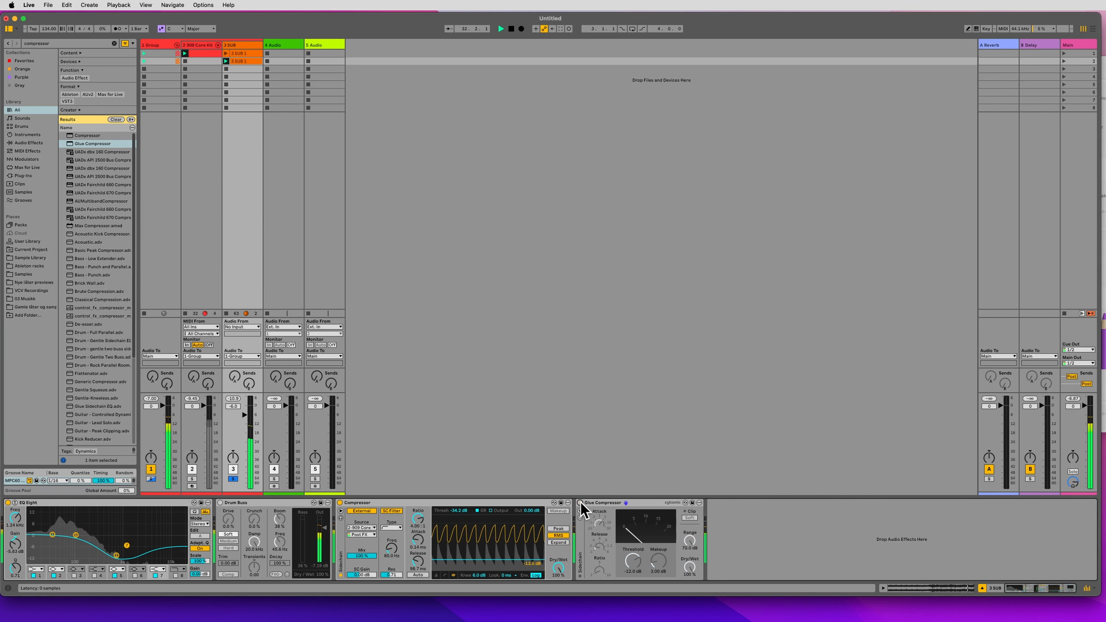
left_click(580, 502)
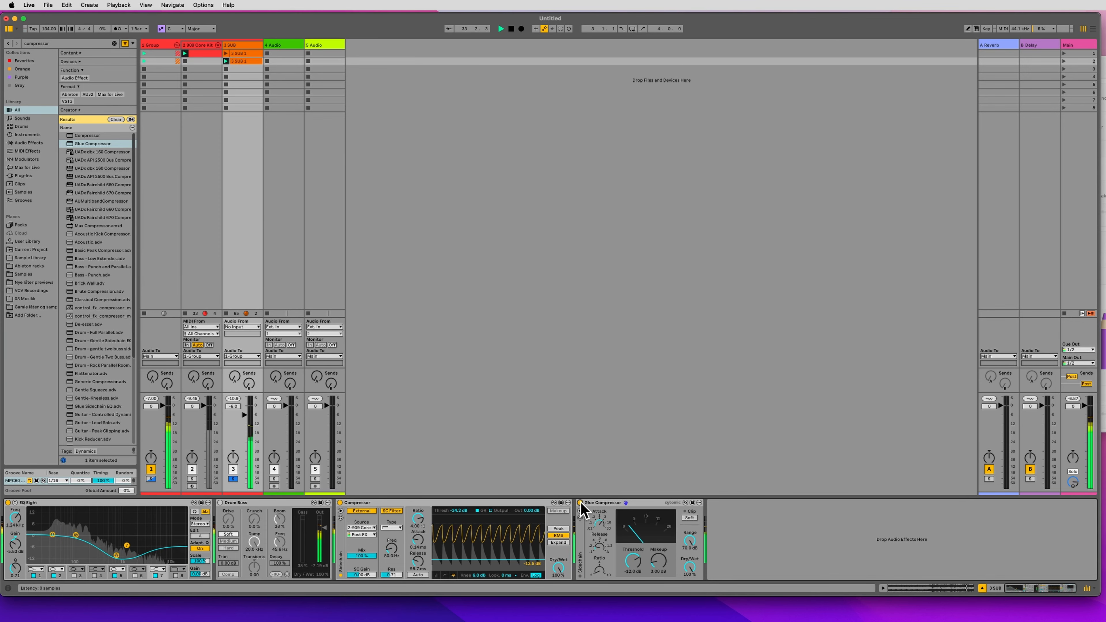
Unsolo the SUB track, trim the 909 Core Kit volume to -0.2 dB, and show the group track's devices.
left_click(232, 478)
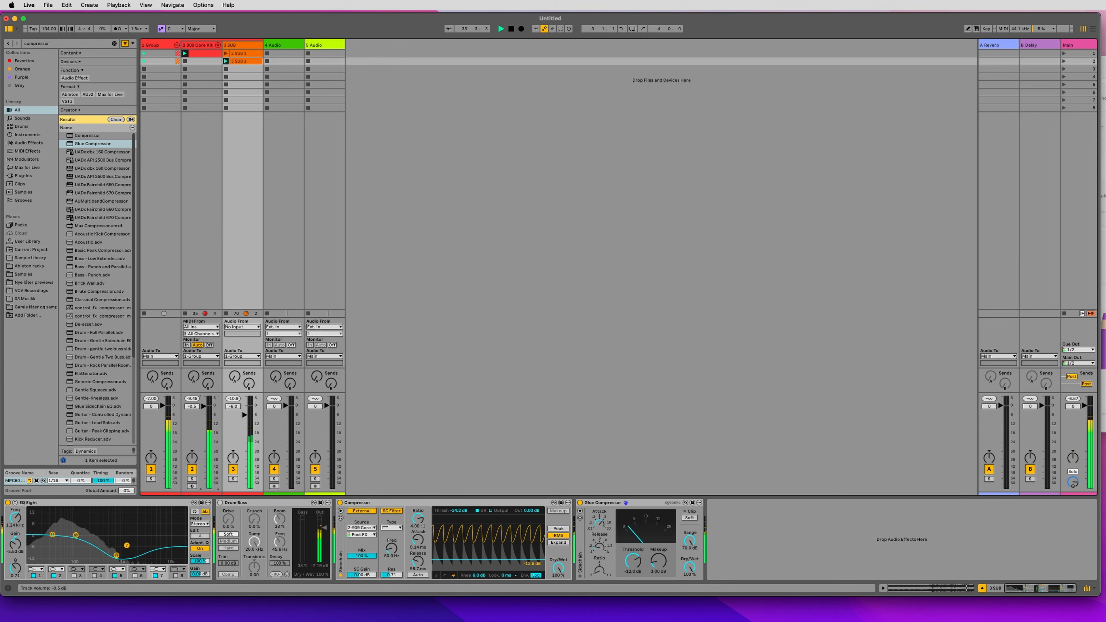
left_click(159, 279)
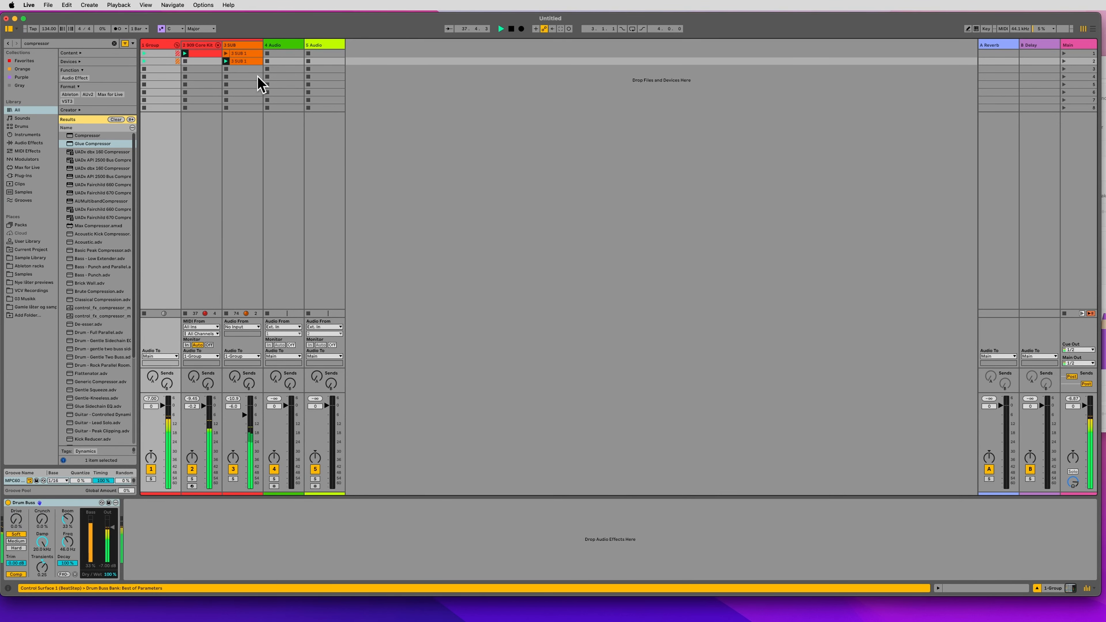
Select the first empty audio track, search the library for "slv", and widen the browser to browse the top and vocal loops.
left_click(277, 46)
key("super+f")
type("slv")
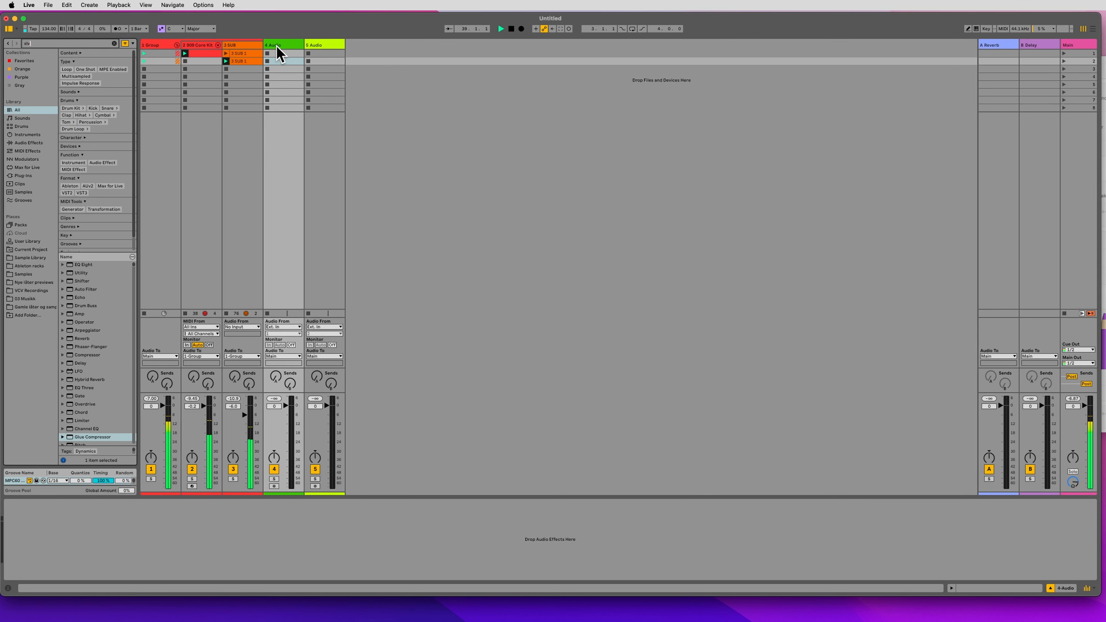
left_click_drag(136, 212, 231, 217)
scroll(178, 348, "down", 10)
scroll(174, 339, "down", 10)
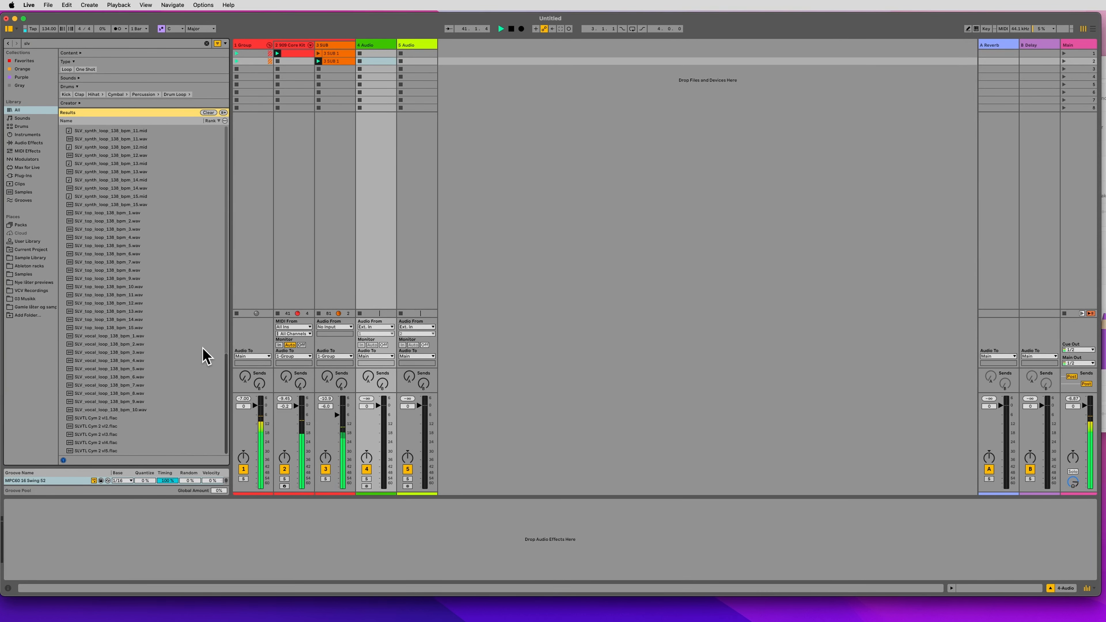
Preview loops, launch SLV_top_loop_138_bpm_6.wav from the second clip slot of track 4, and lower its volume to -15.0 dB.
left_click(169, 377)
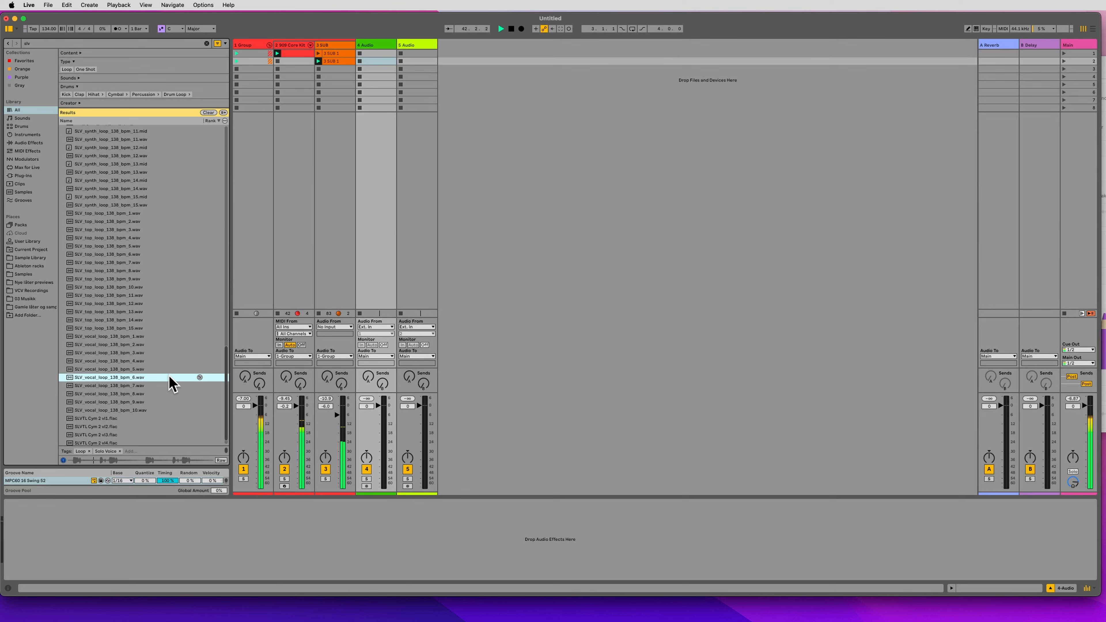
left_click(151, 255)
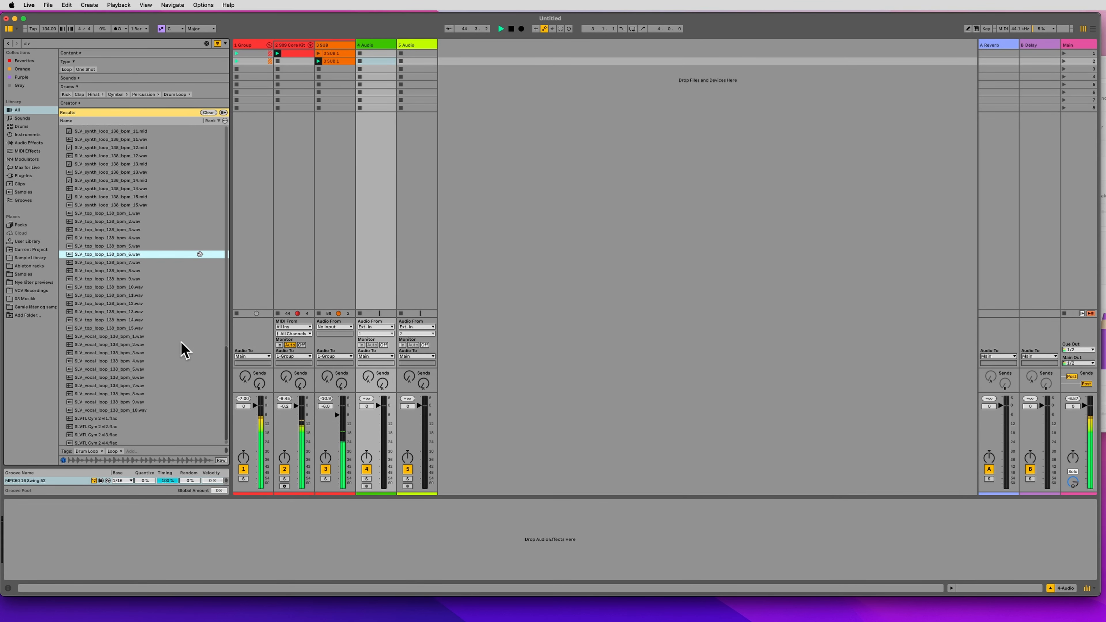
left_click_drag(123, 257, 365, 61)
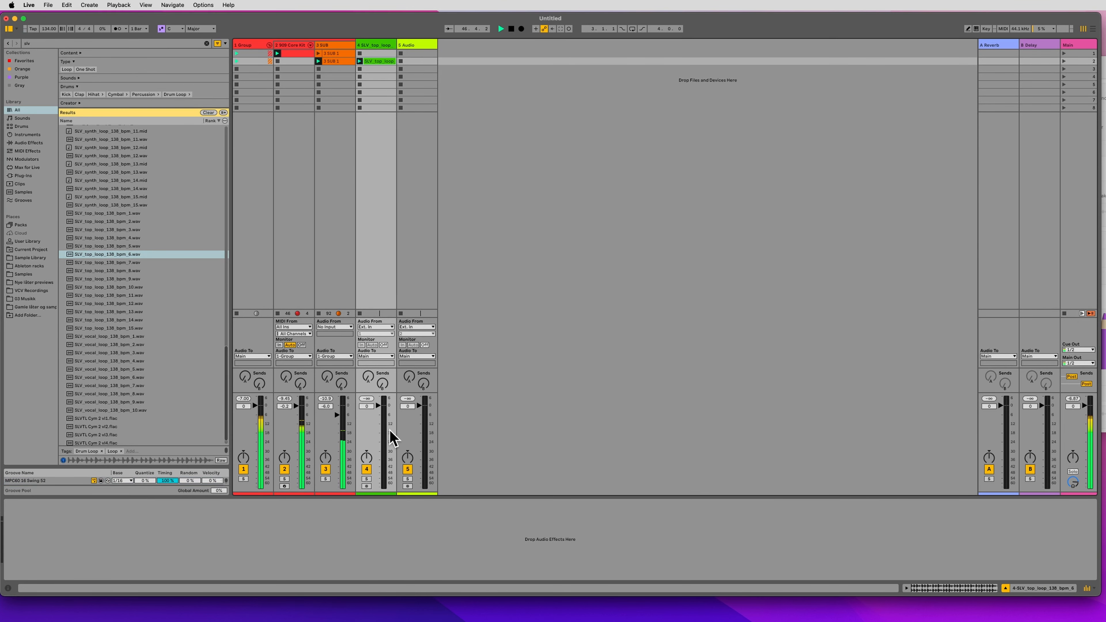
left_click_drag(390, 435, 383, 424)
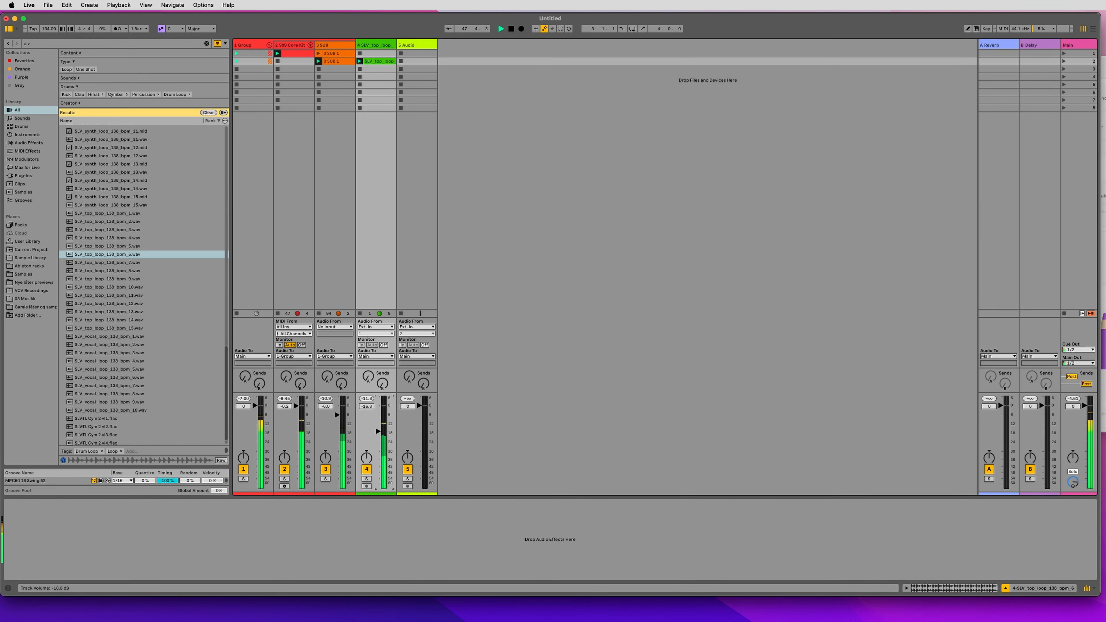
Add a MIDI track beside the top loop, load 909 Core Kit.adg from a "core 909" search, and create a clip in its second slot.
key("super+shift+t")
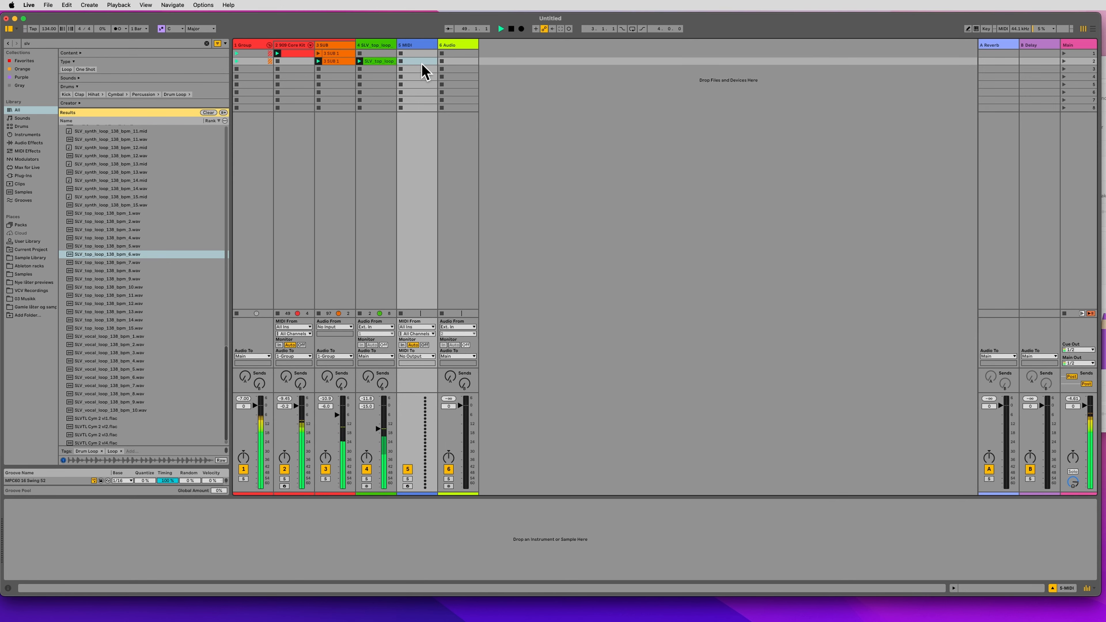
key("super+f")
type("core 909")
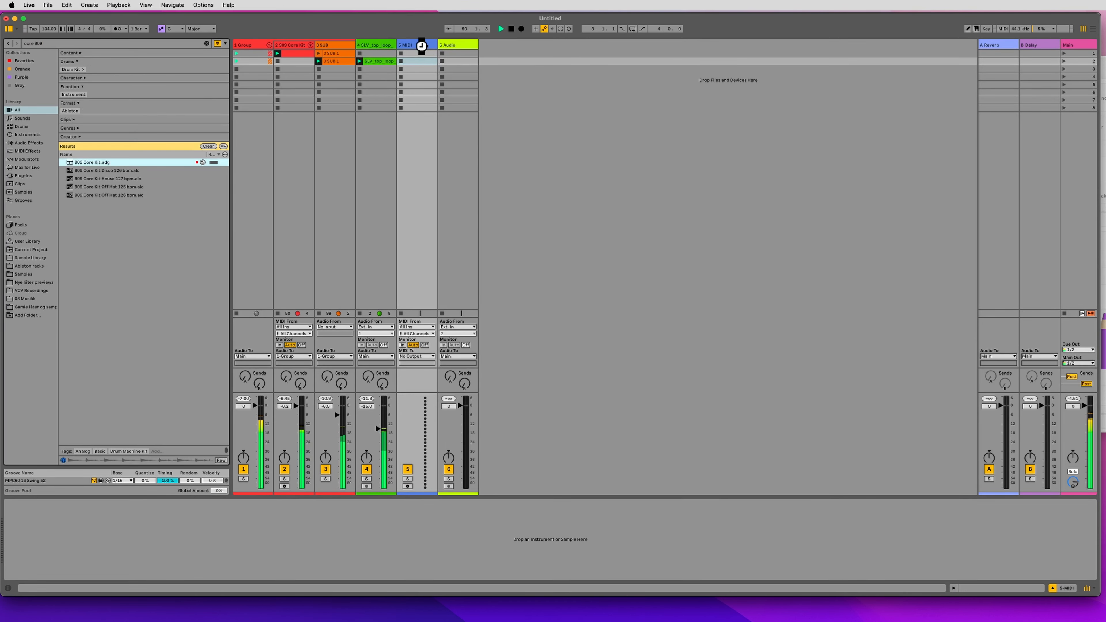
double_click(408, 62)
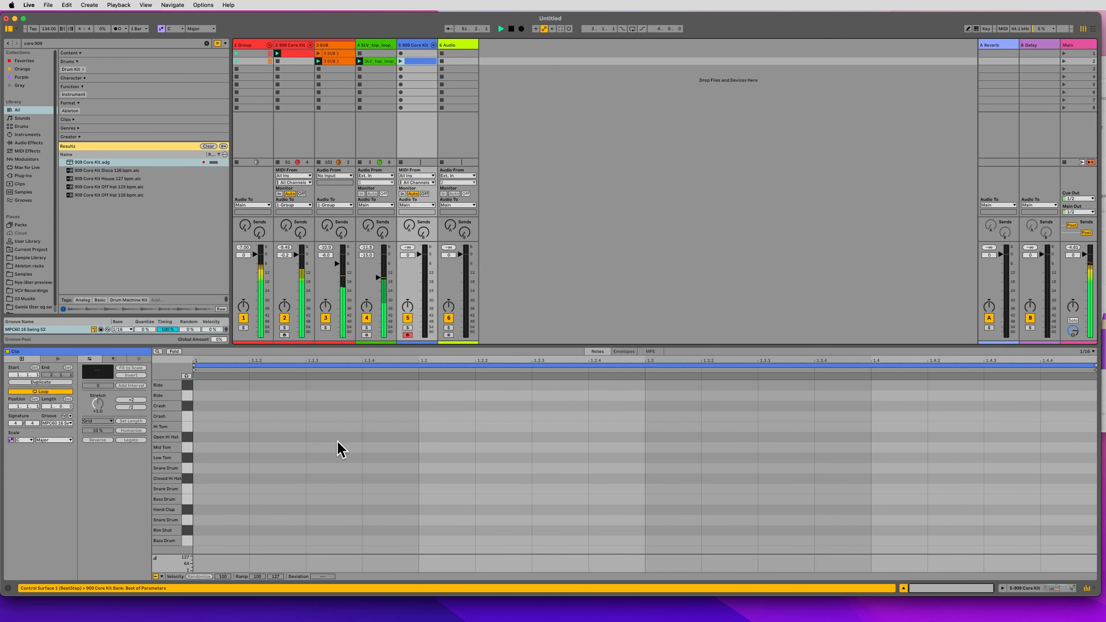
Draw Closed Hi Hat notes on the offbeat third sixteenth of all four beats and launch the clip.
key("b")
left_click(331, 479)
left_click(555, 478)
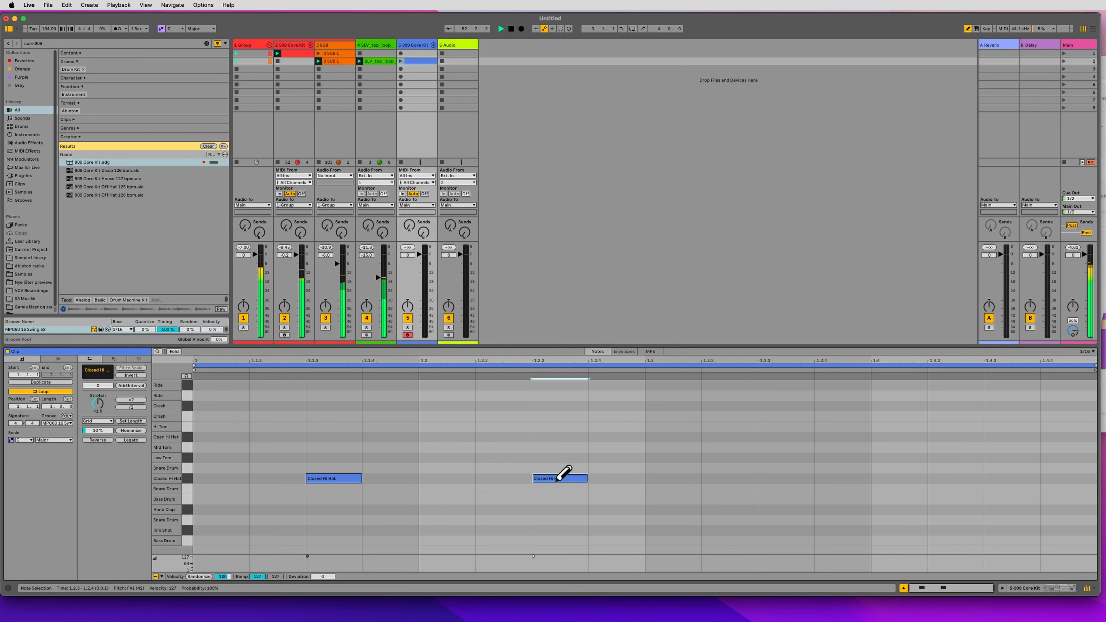
left_click(785, 479)
left_click(1005, 478)
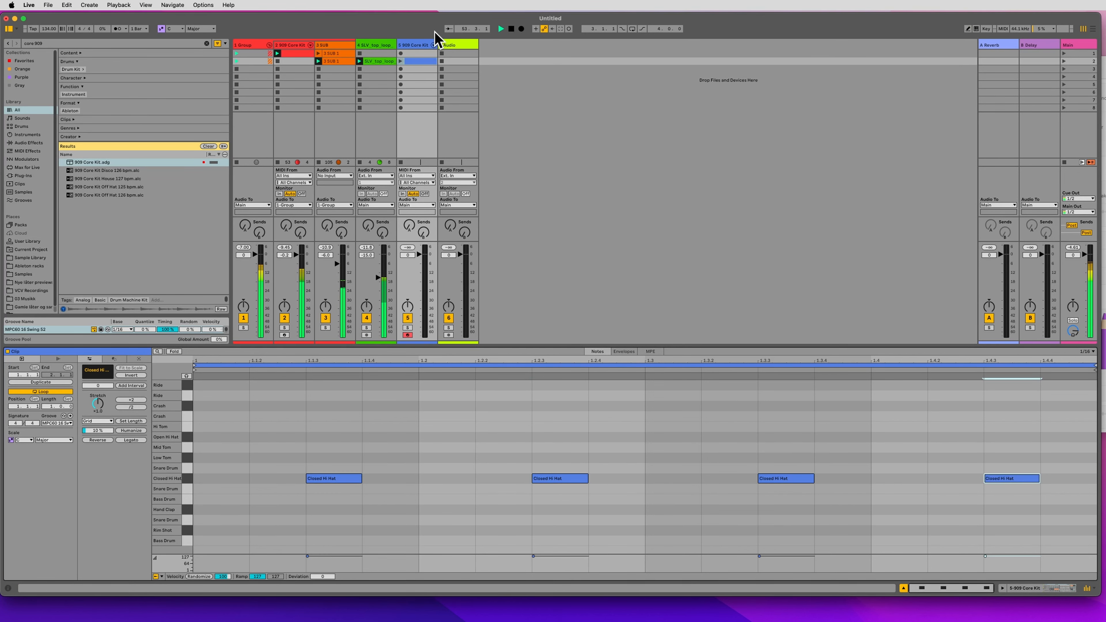
left_click(400, 61)
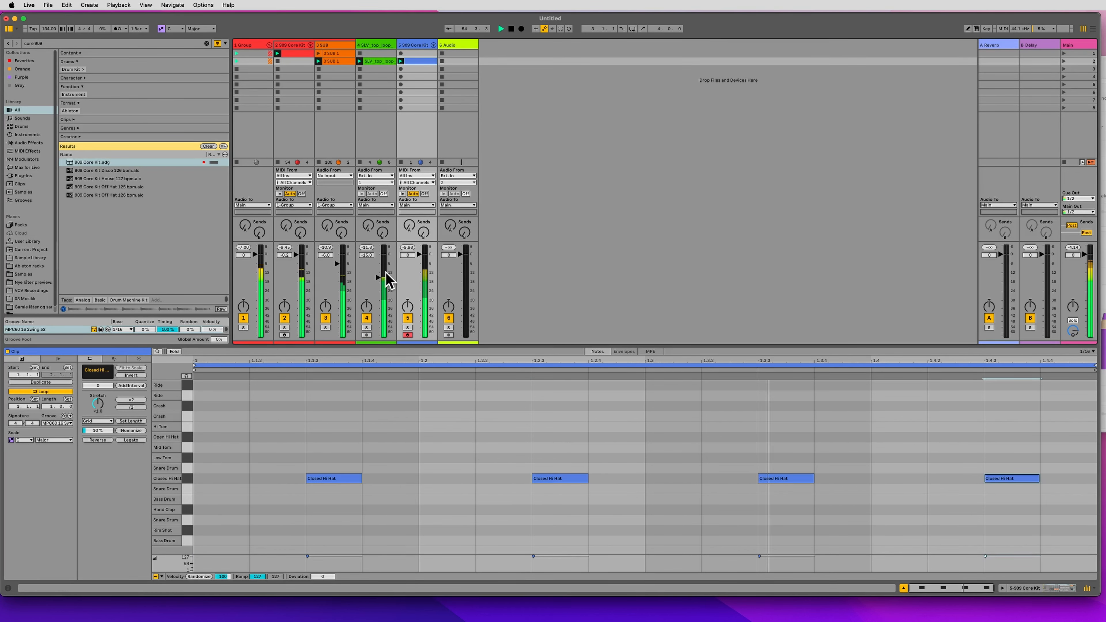
Lower the SLV top loop track's volume to -17.7 dB, glance at the Arrangement View, and stop playback.
left_click_drag(377, 277, 378, 282)
key("Tab")
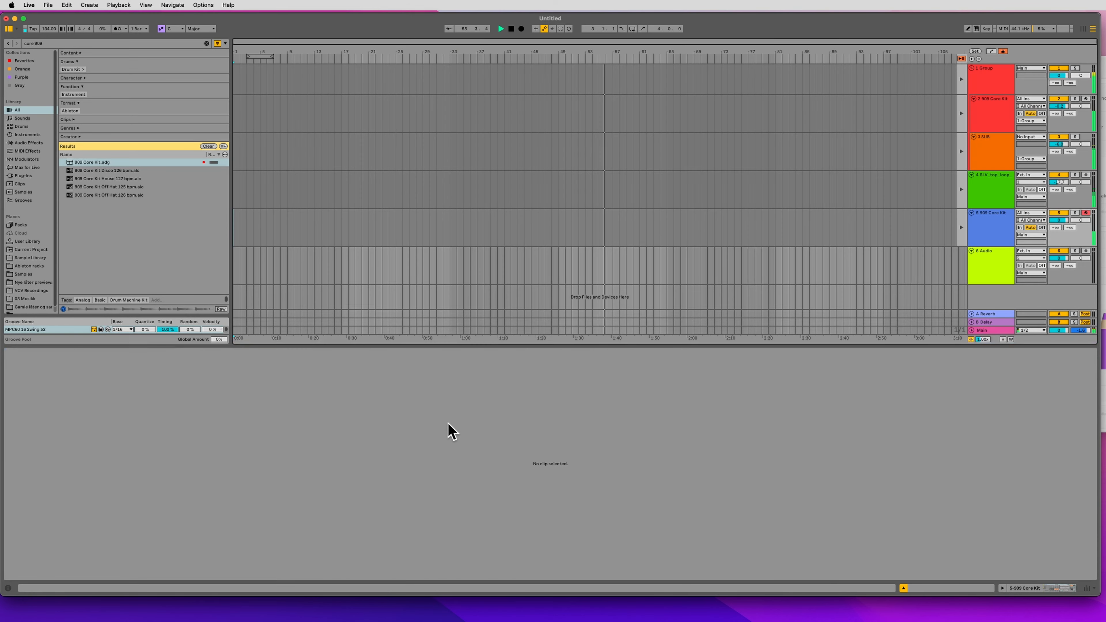
key("Tab")
key("space")
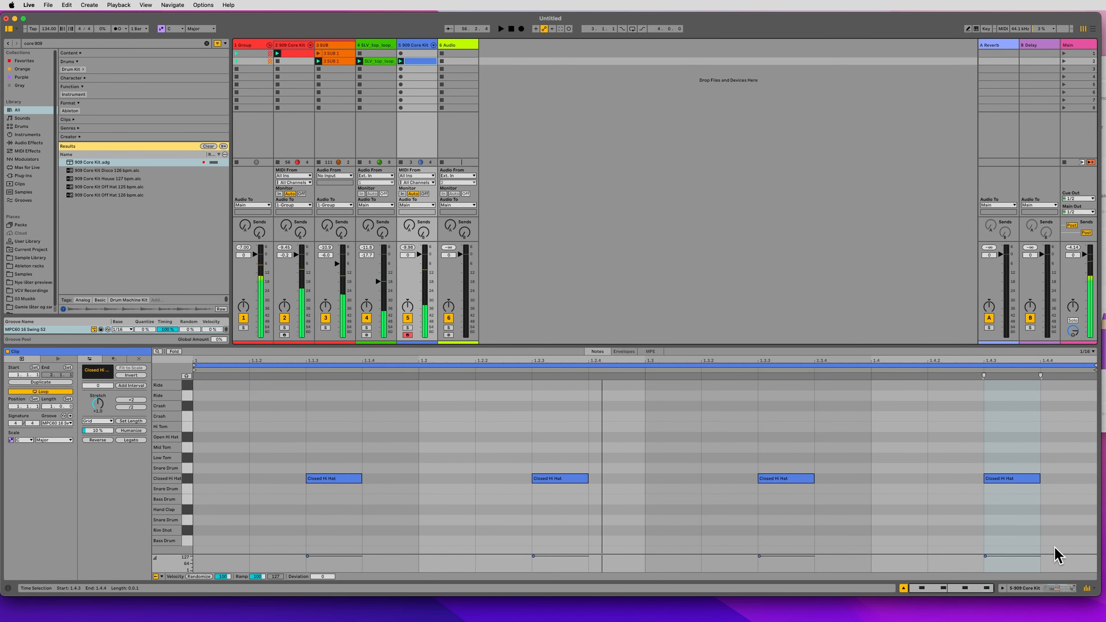
Show the mixer's Track Delay controls and, during playback, set the hi-hat track to 1.00 ms and the top loop track to -1.00 ms.
left_click(1093, 588)
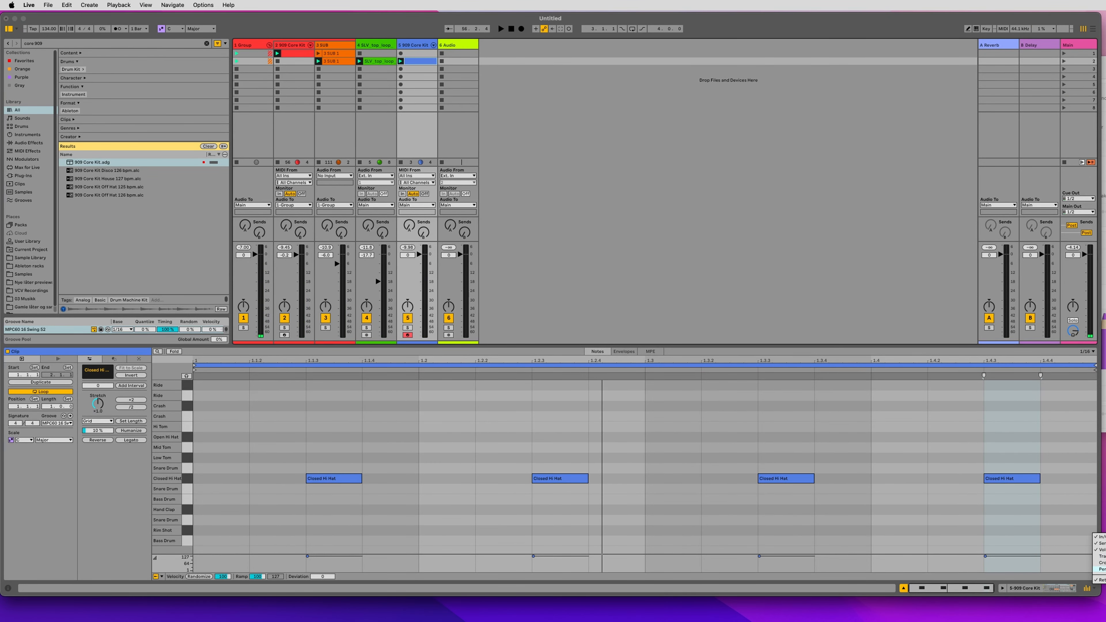
left_click(1099, 557)
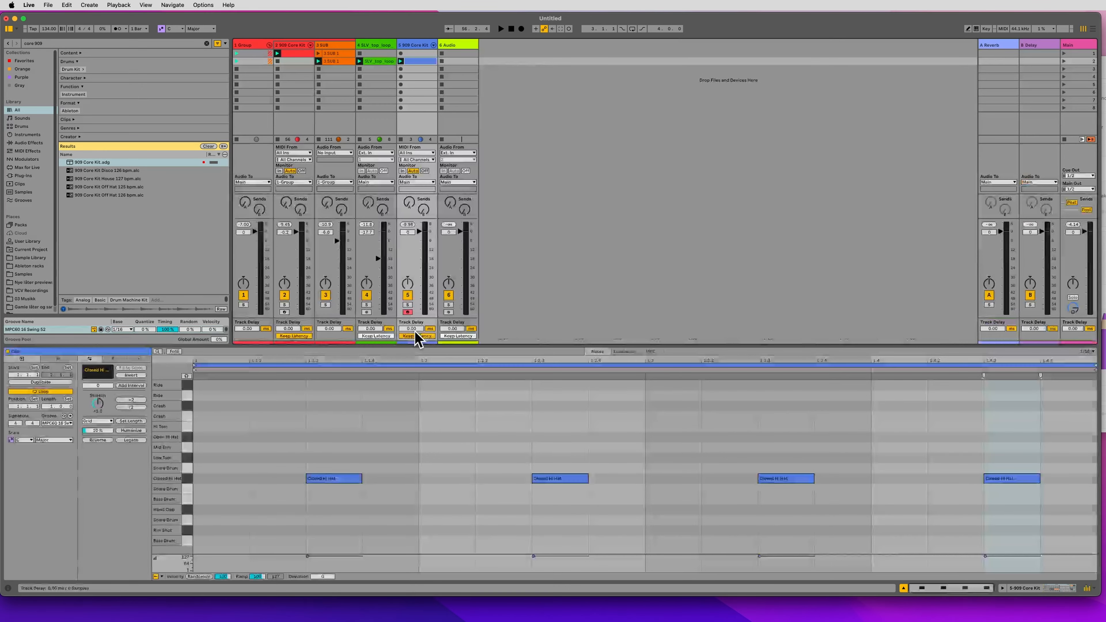
key("space")
left_click_drag(413, 330, 367, 331)
left_click(373, 329)
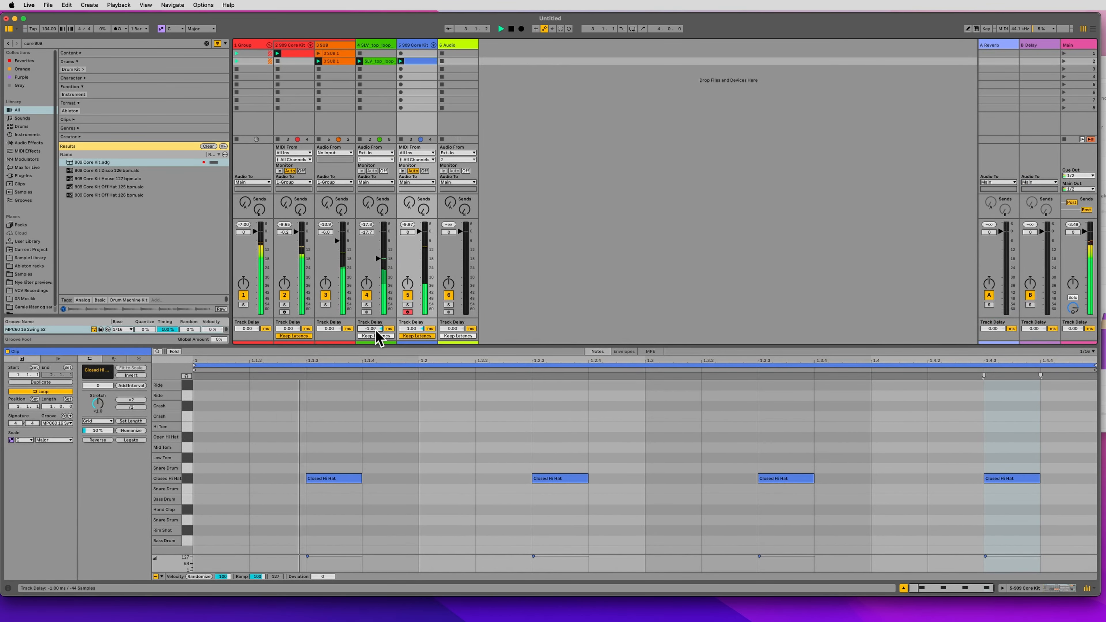
Inspect the device chains on the hi-hat 909 Core Kit track and the Main track, ending on the hi-hat track.
key("shift+Tab")
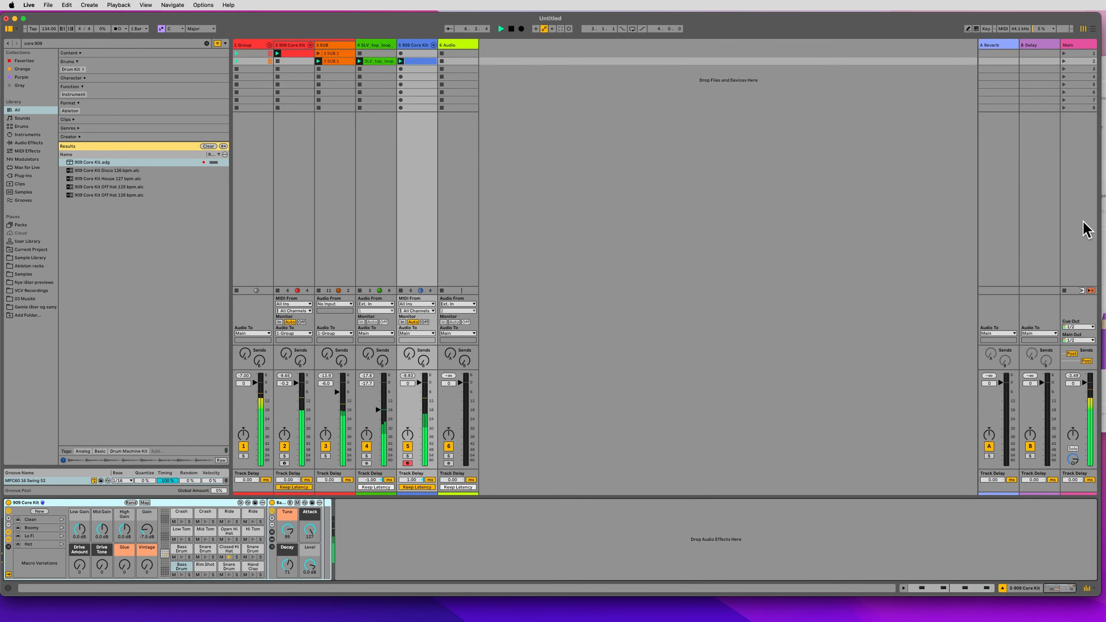
left_click(1071, 231)
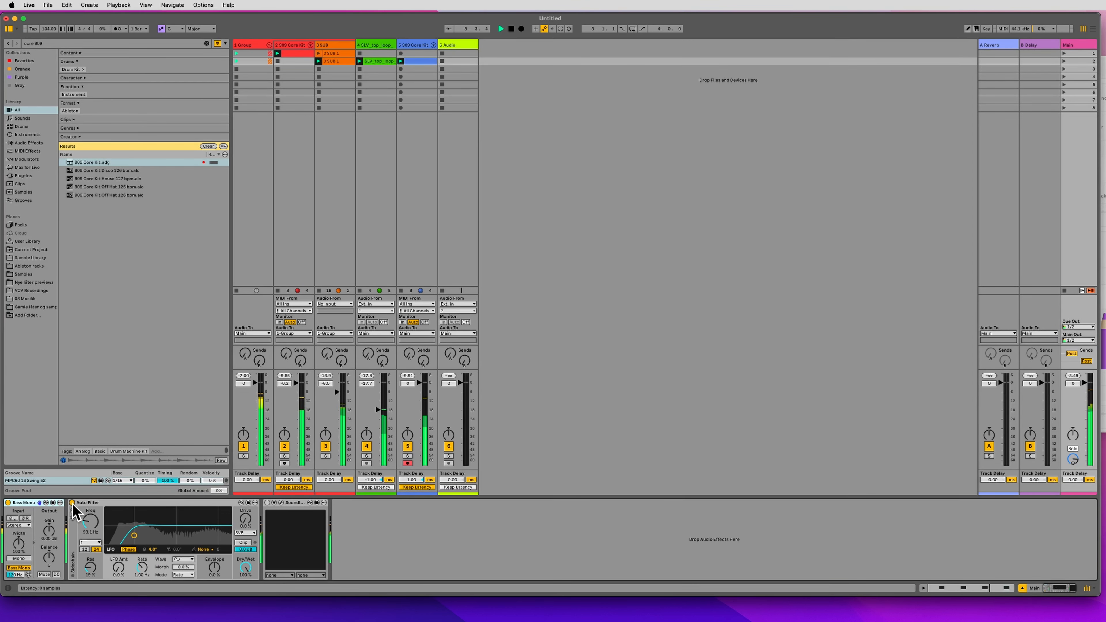
left_click(412, 244)
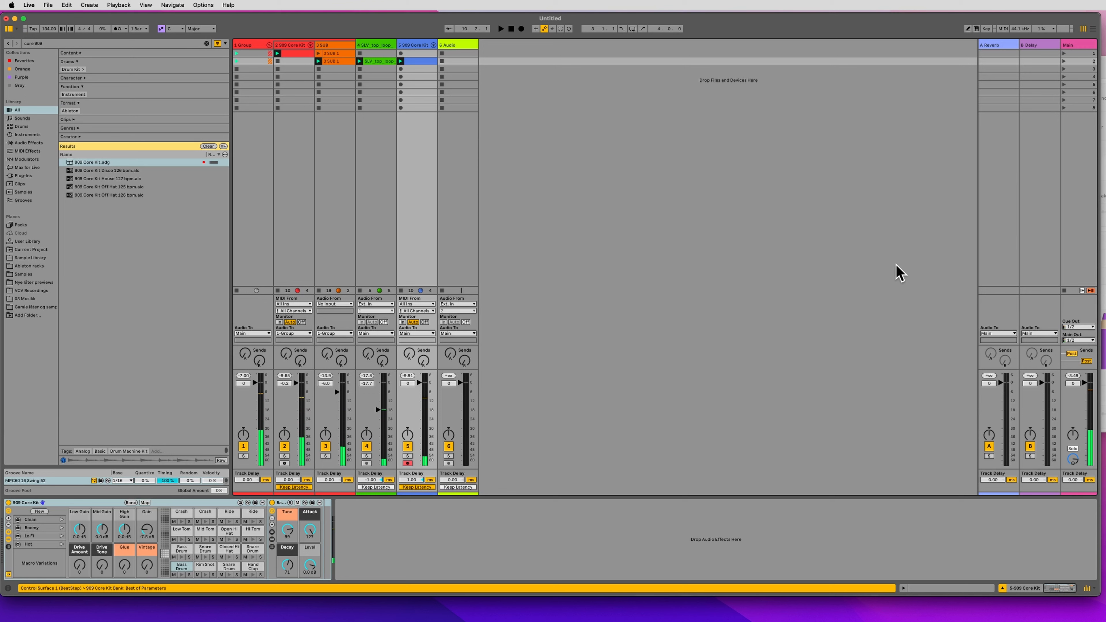